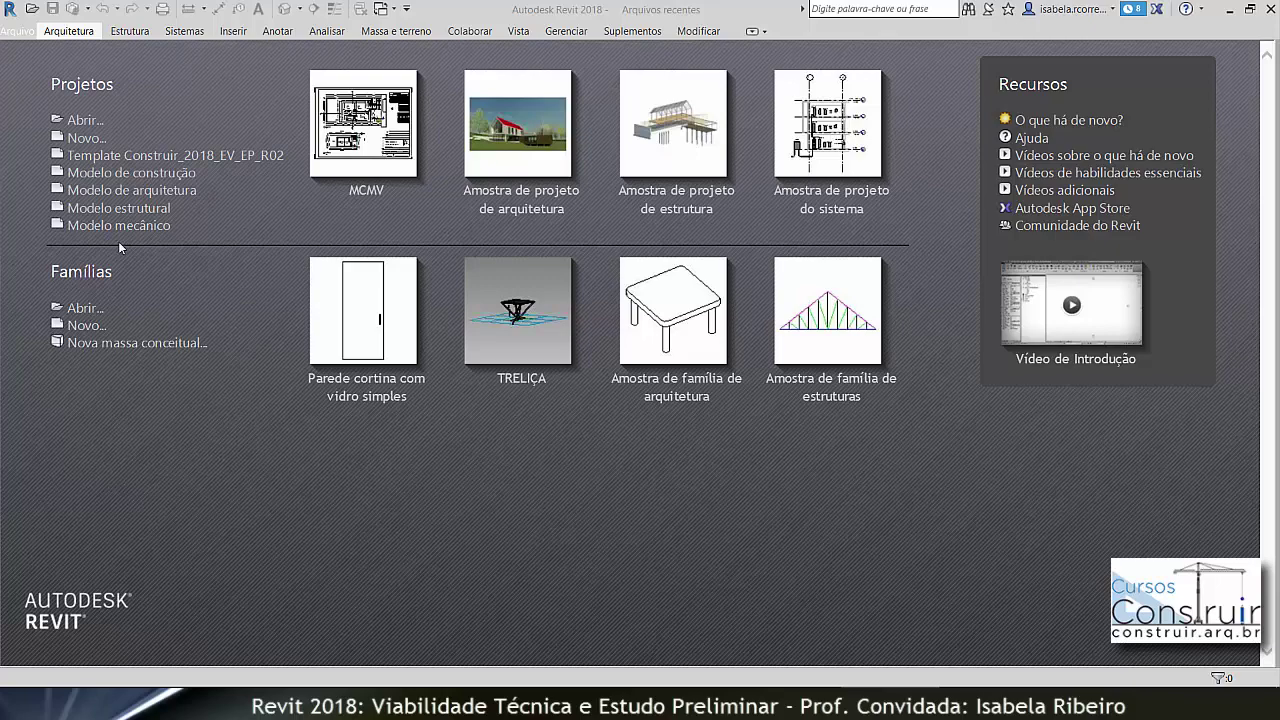
- Create a new family from the 'Modelo genérico métrico com base em padrão.rft' template
left_click(88, 330)
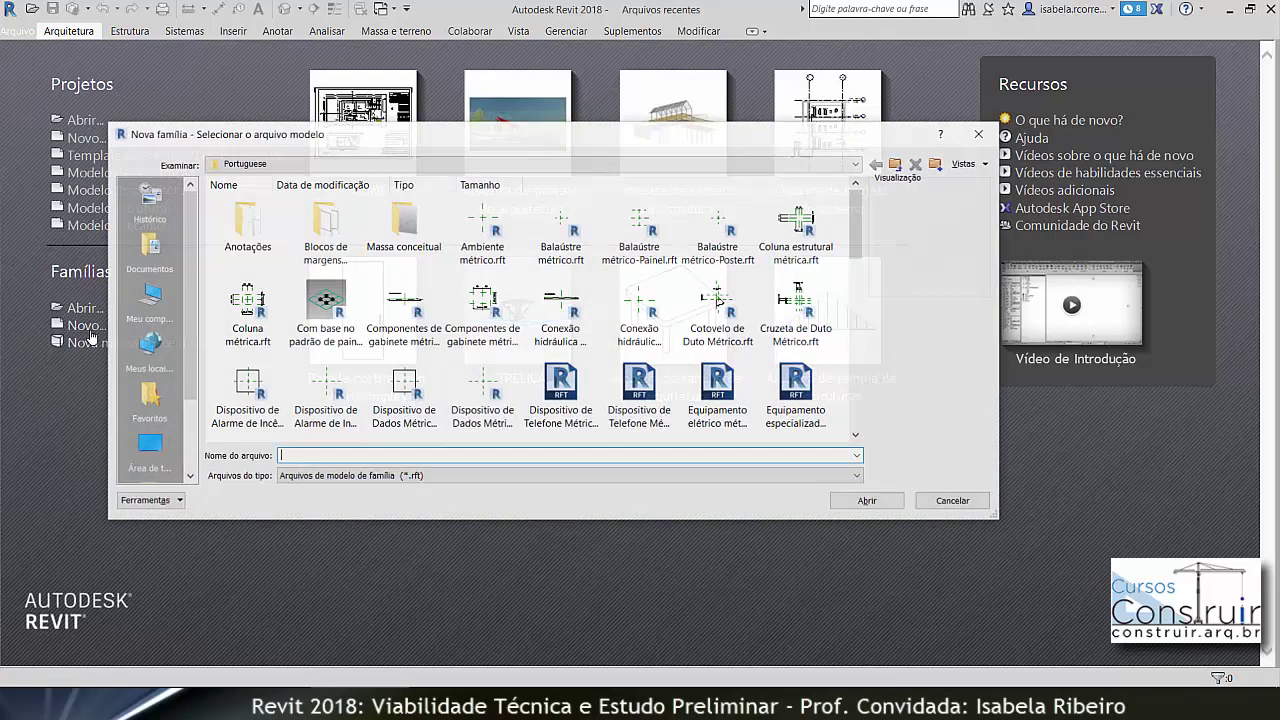
scroll(461, 360, "down", 5)
scroll(461, 360, "down", 3)
scroll(461, 360, "down", 3)
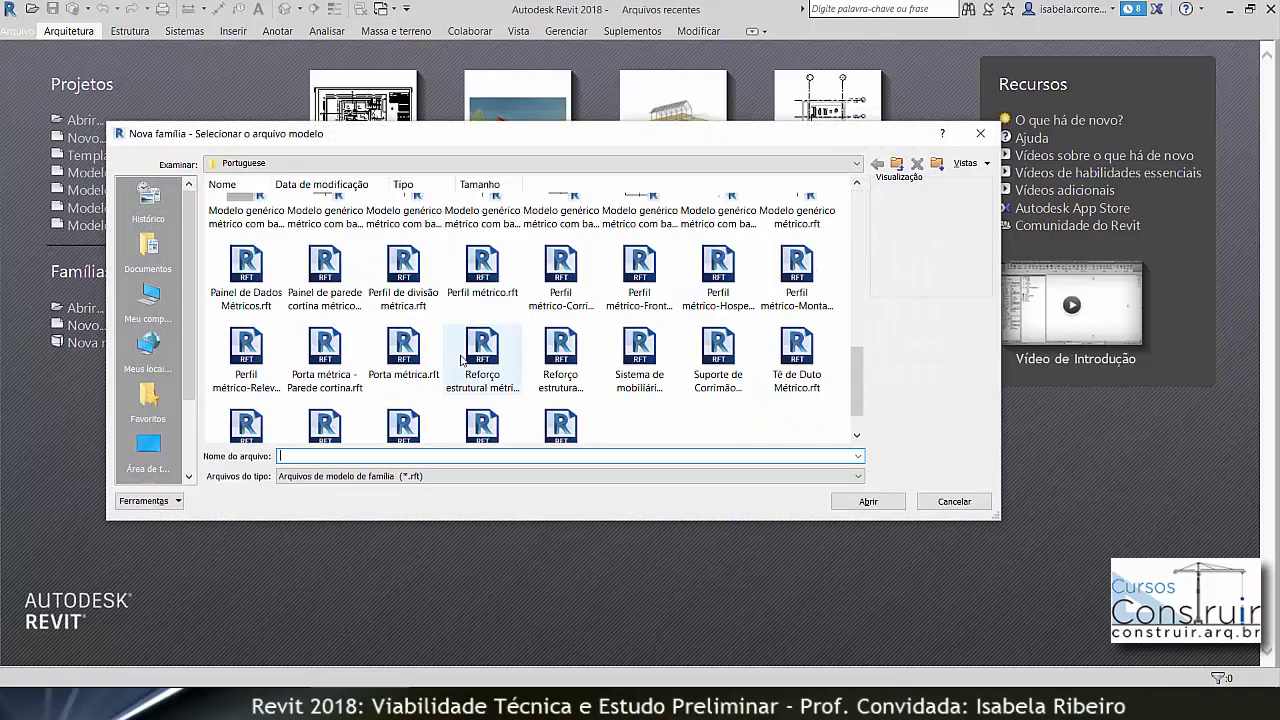
scroll(461, 350, "up", 2)
left_click(246, 302)
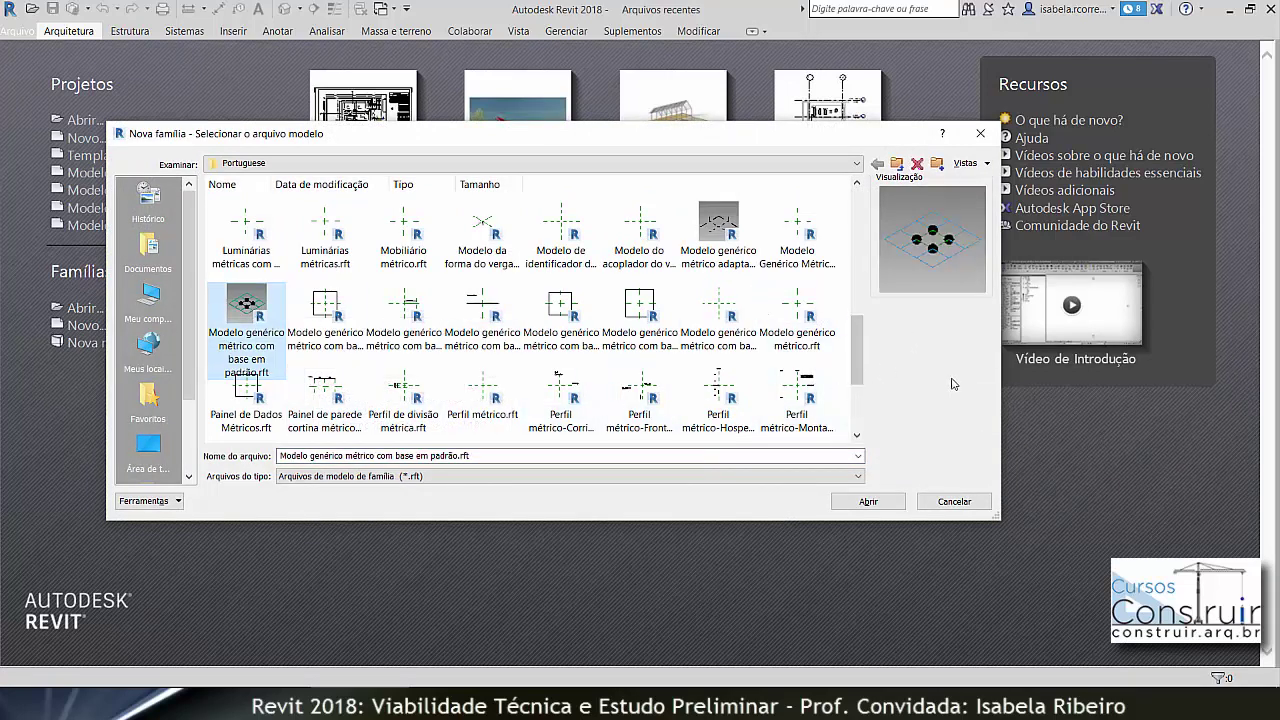
left_click(880, 503)
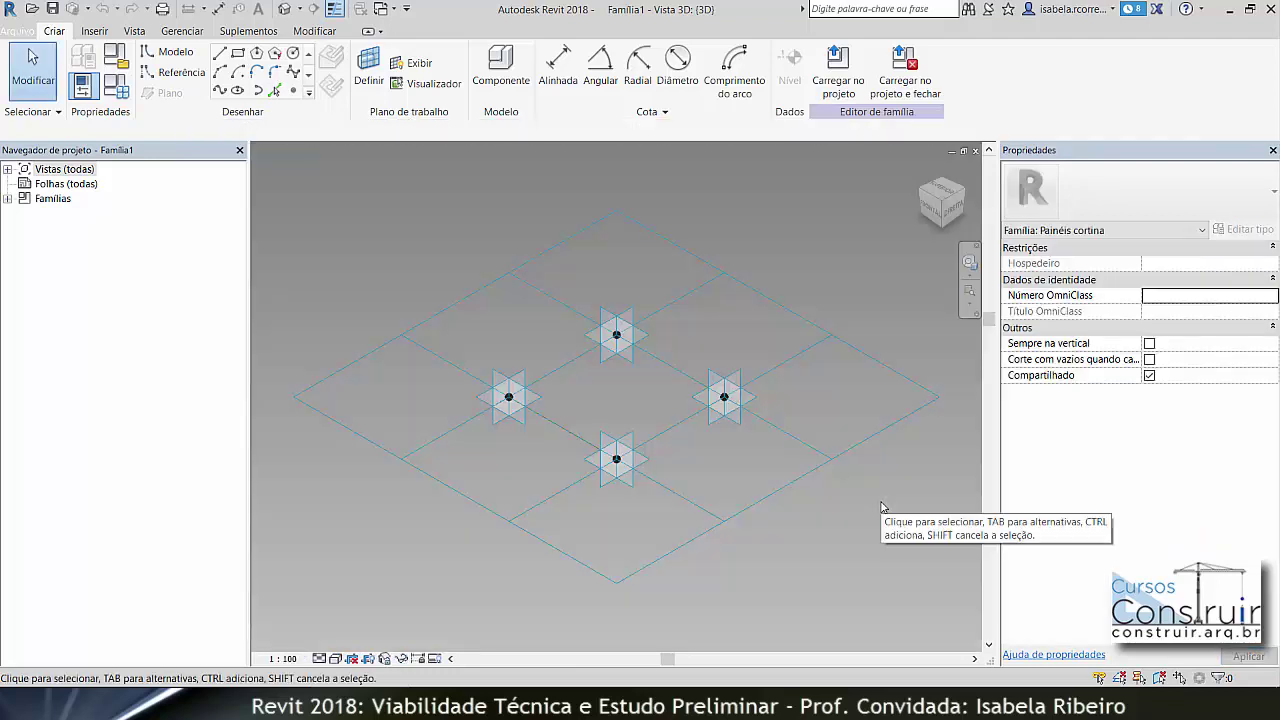
- Using UN, set the length format to metres with 2 decimal places rounding
key("u")
key("n")
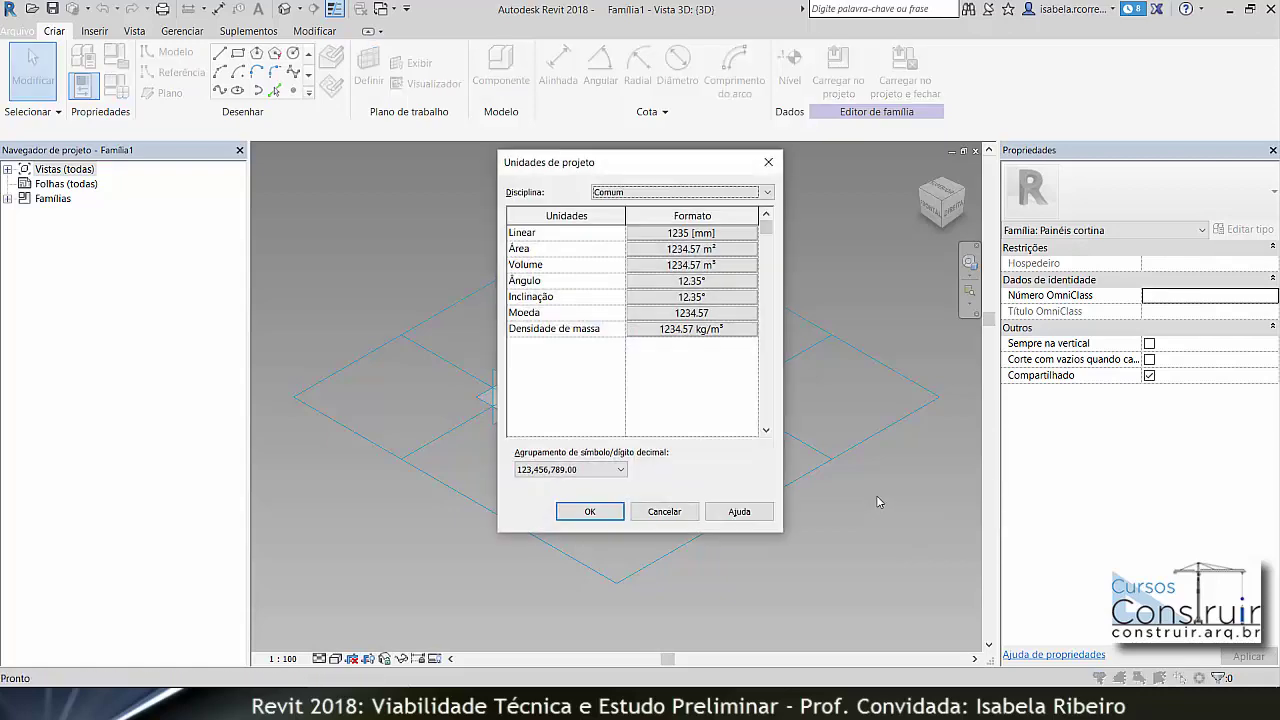
left_click(745, 232)
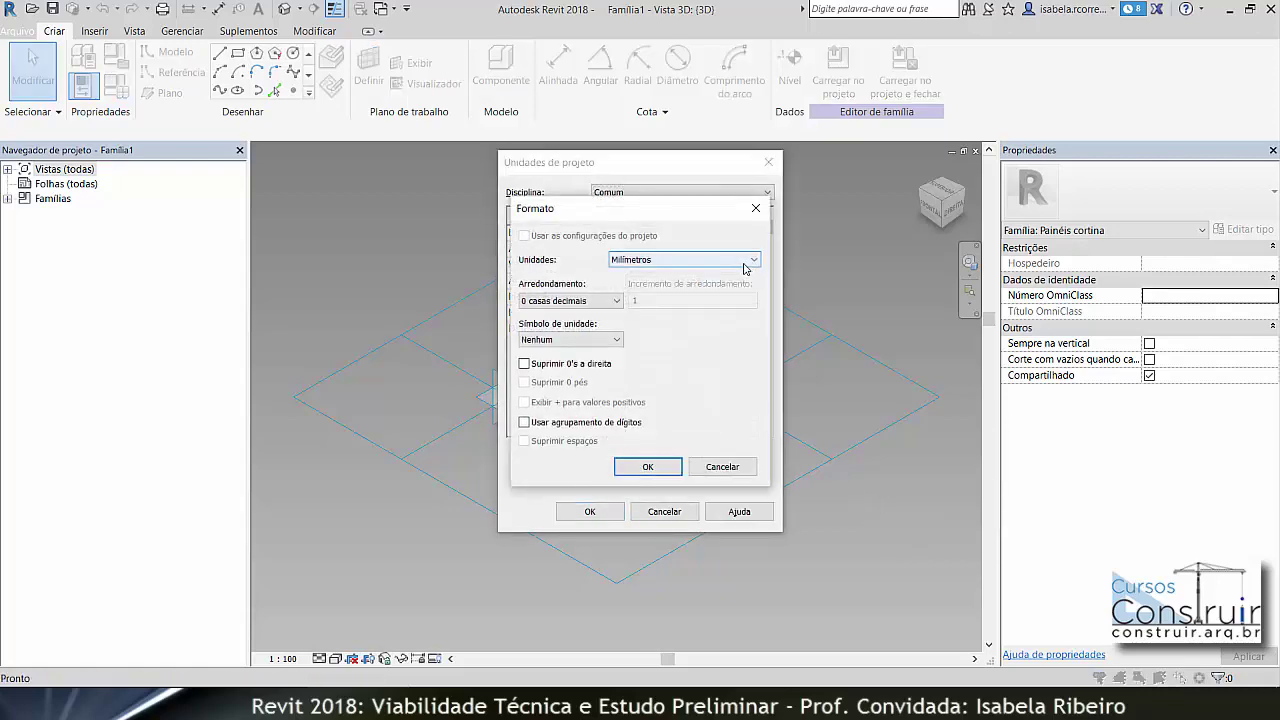
left_click(700, 259)
left_click(630, 316)
left_click(608, 301)
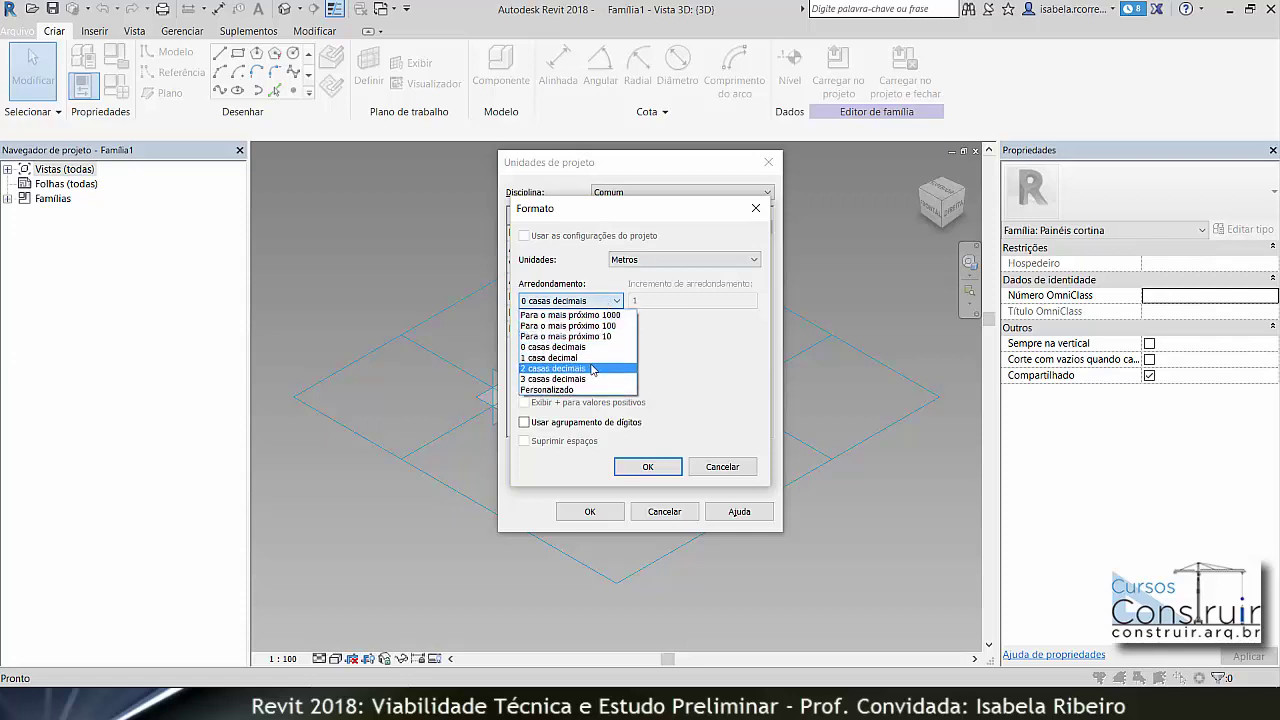
left_click(596, 367)
left_click(647, 466)
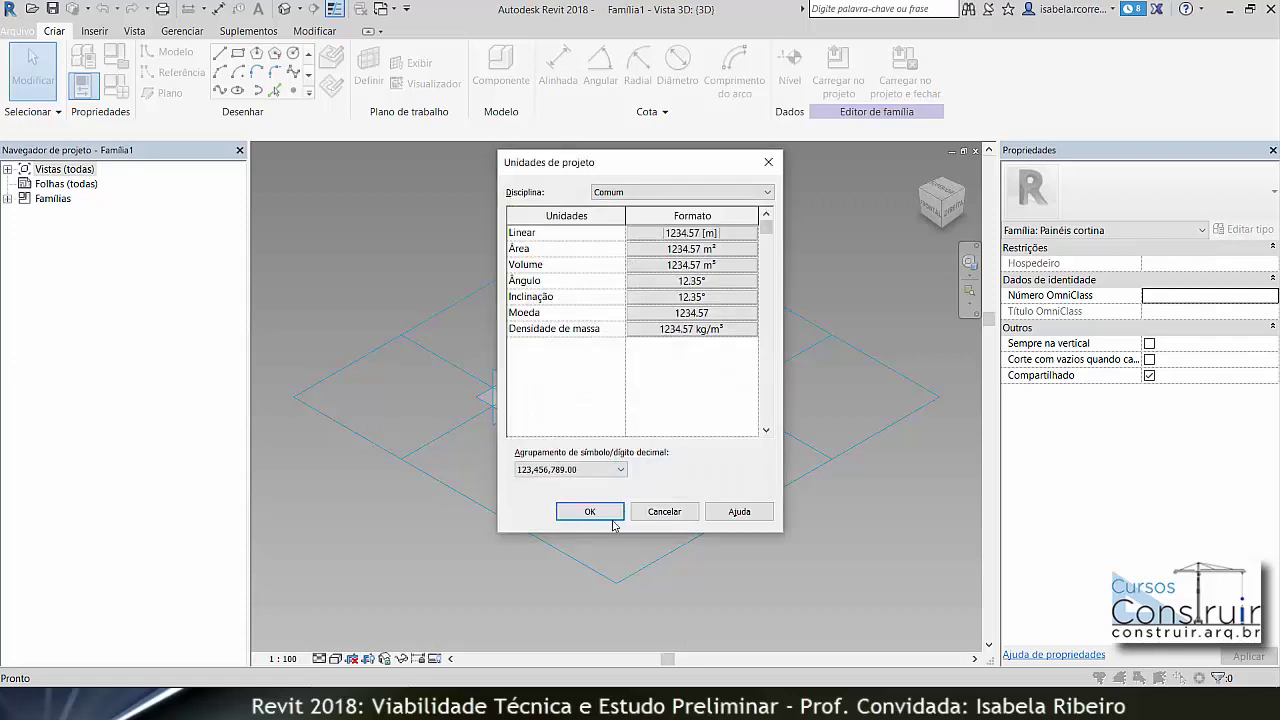
left_click(591, 512)
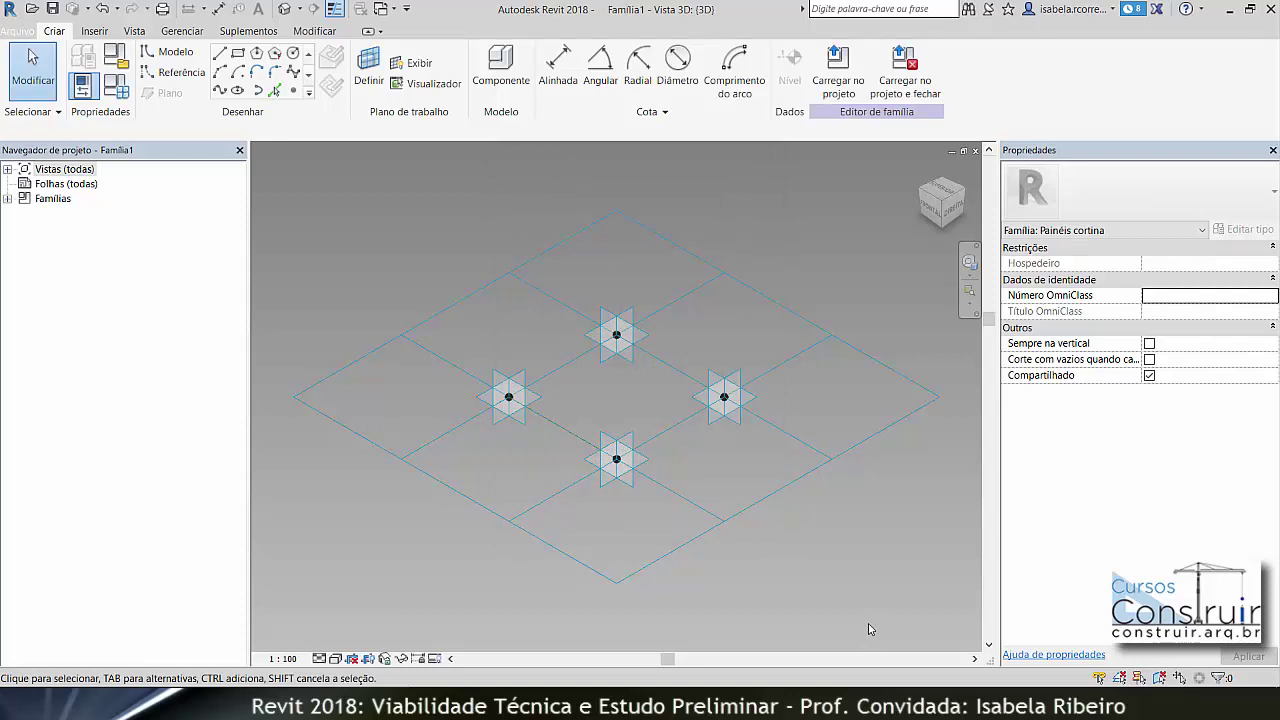
- Set the pattern grid's Espaçamento horizontal and vertical to 1, apply, and zoom in
left_click(847, 457)
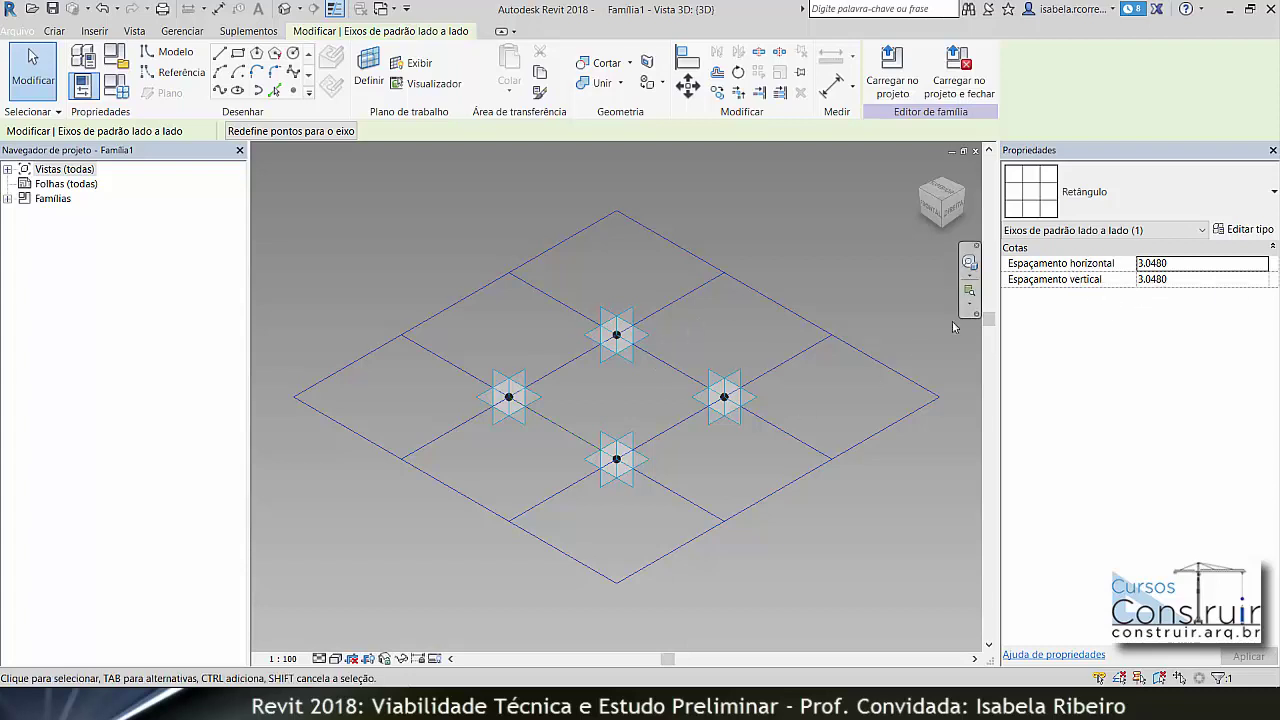
left_click(1181, 266)
type("1")
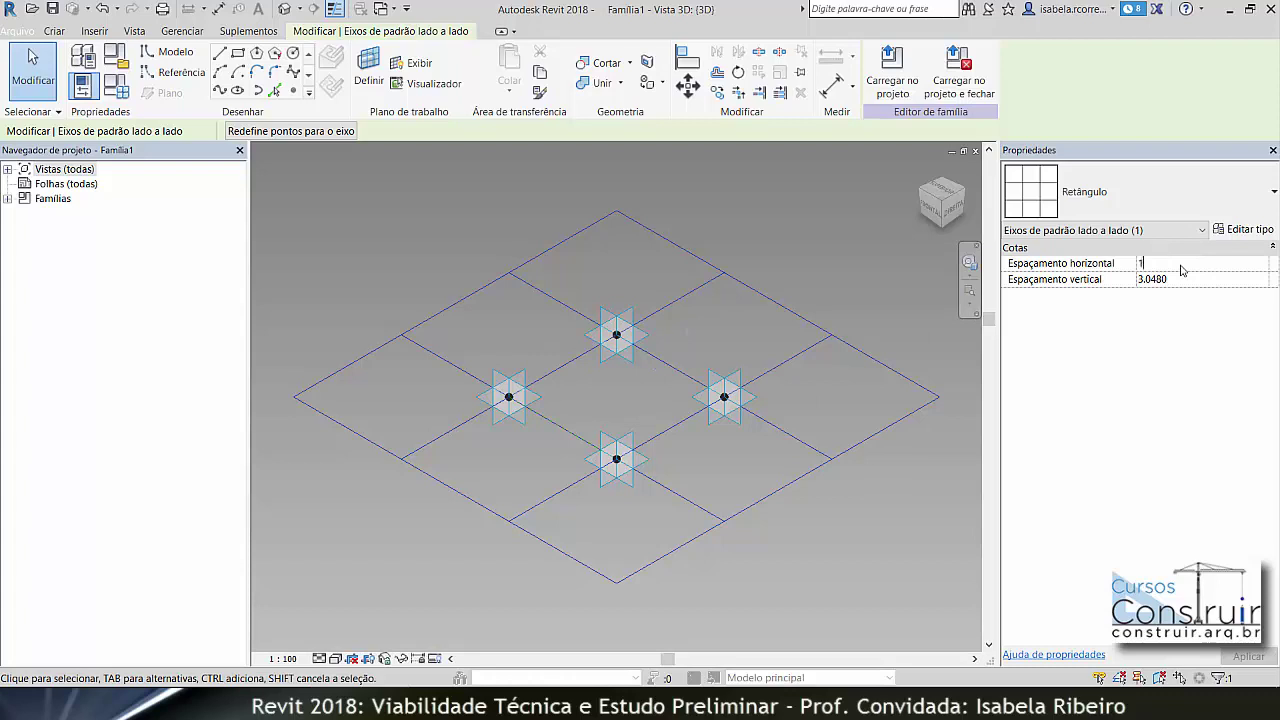
left_click(1183, 286)
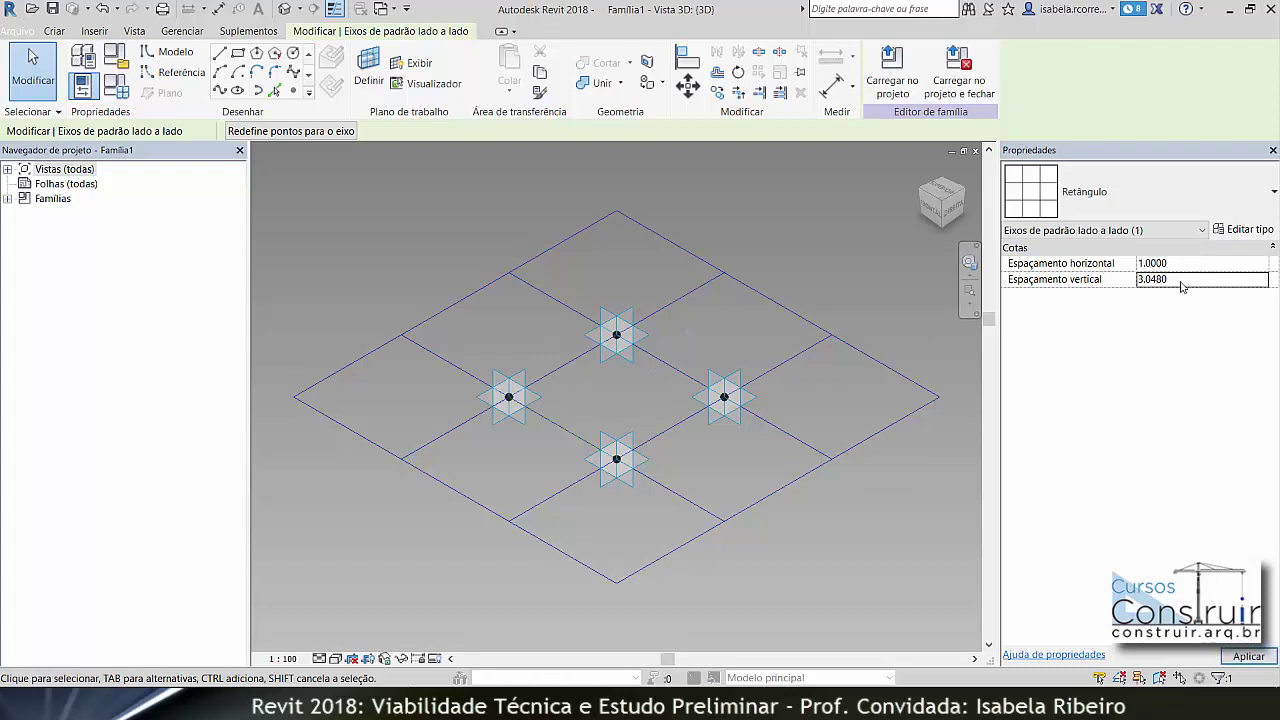
type("1")
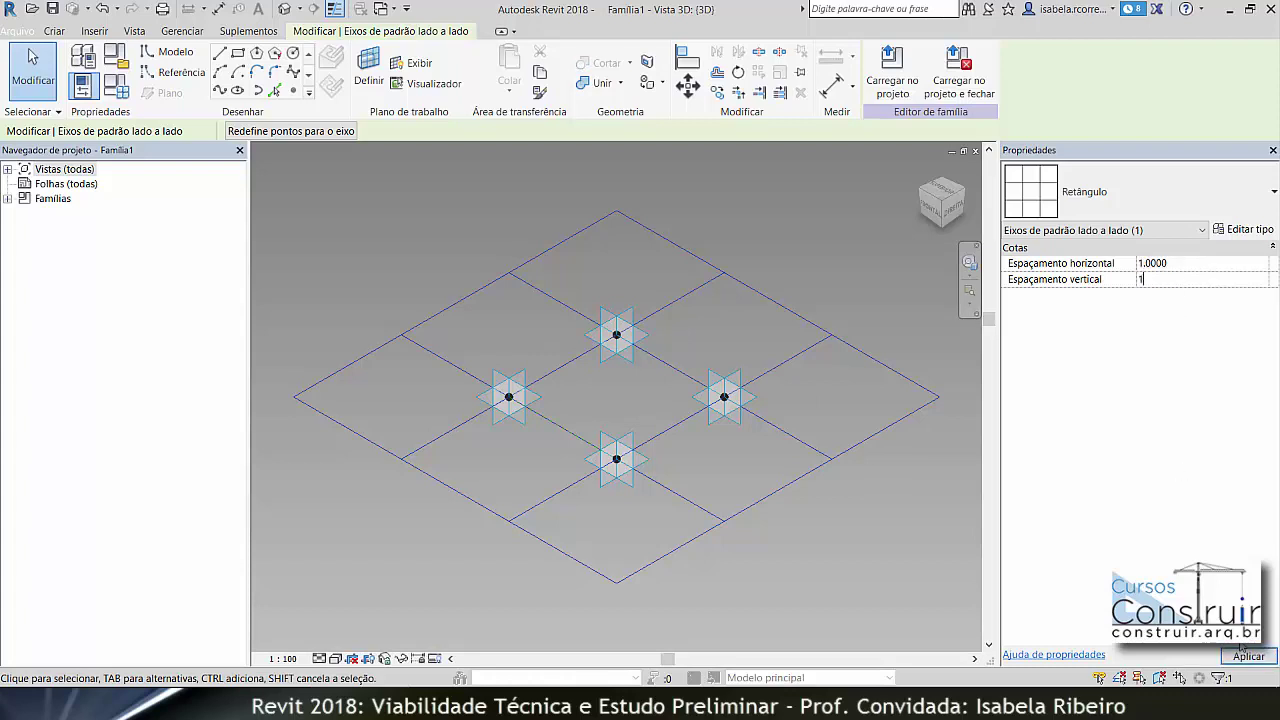
left_click(1245, 655)
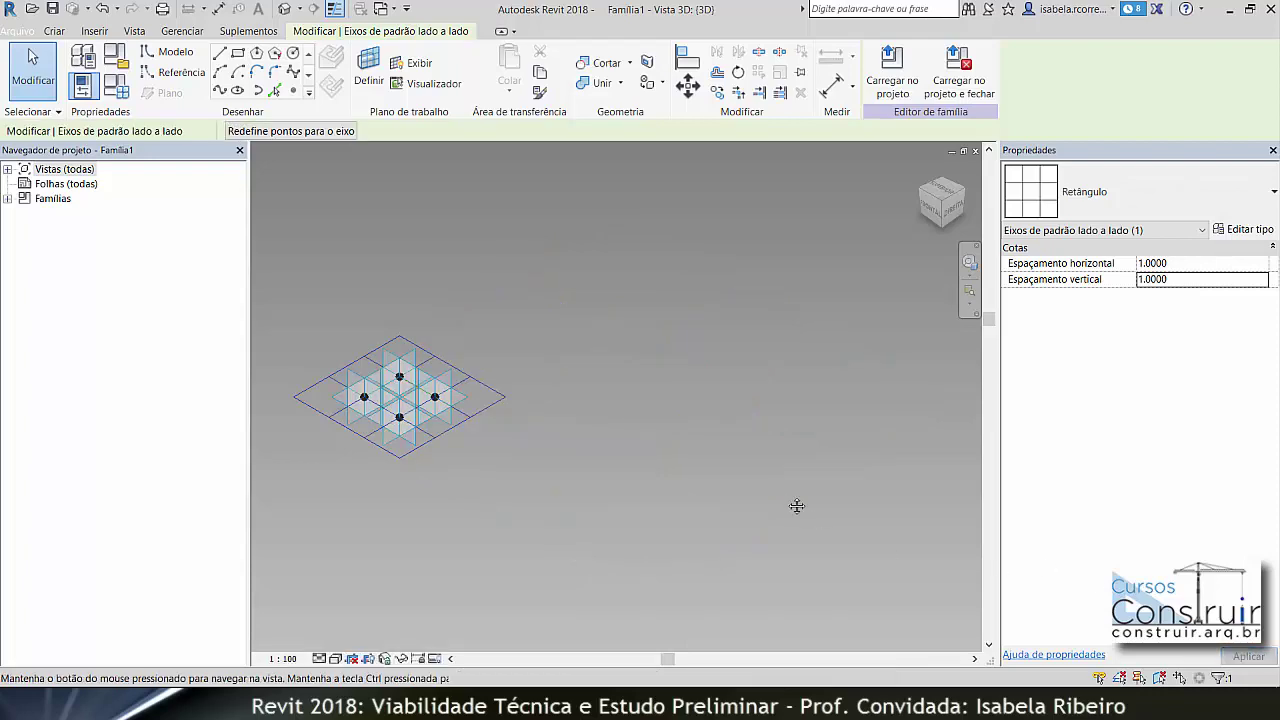
scroll(796, 505, "up", 4)
scroll(714, 423, "up", 2)
scroll(714, 423, "up", 1)
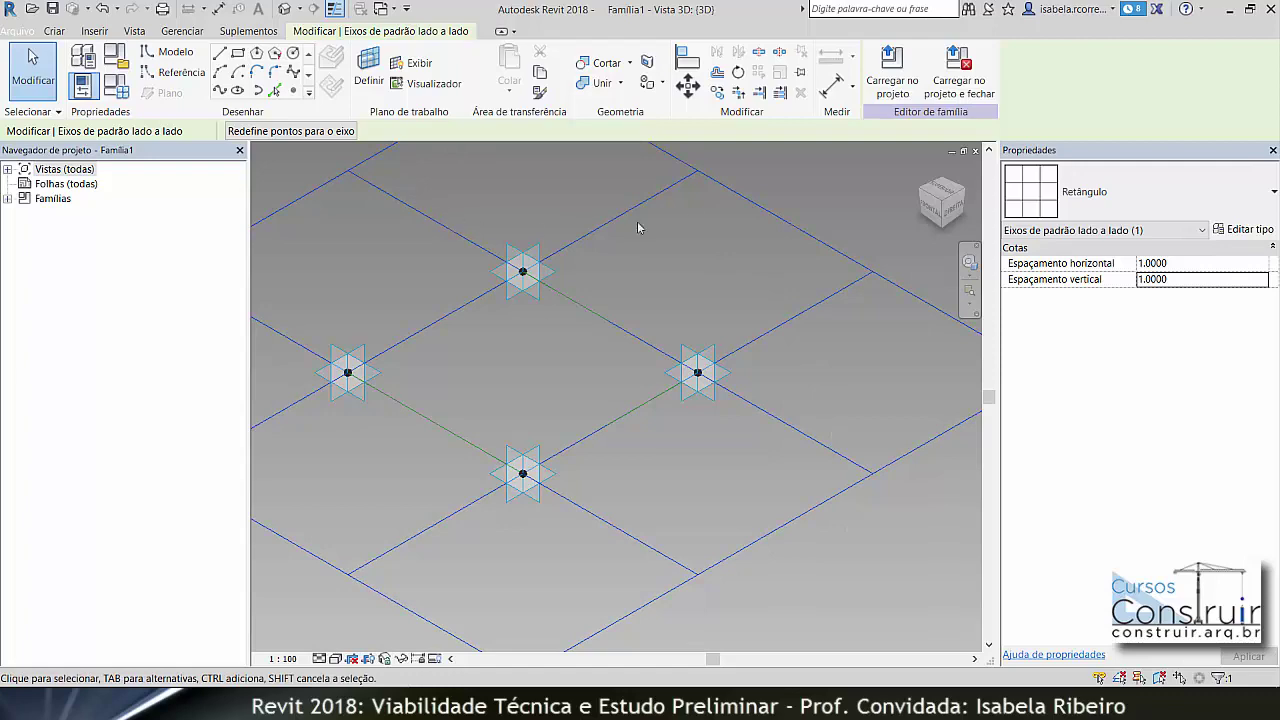
- Centre the adaptive points in view and begin setting a work plane on adaptive point 1
scroll(702, 243, "down", 1)
scroll(702, 243, "down", 1)
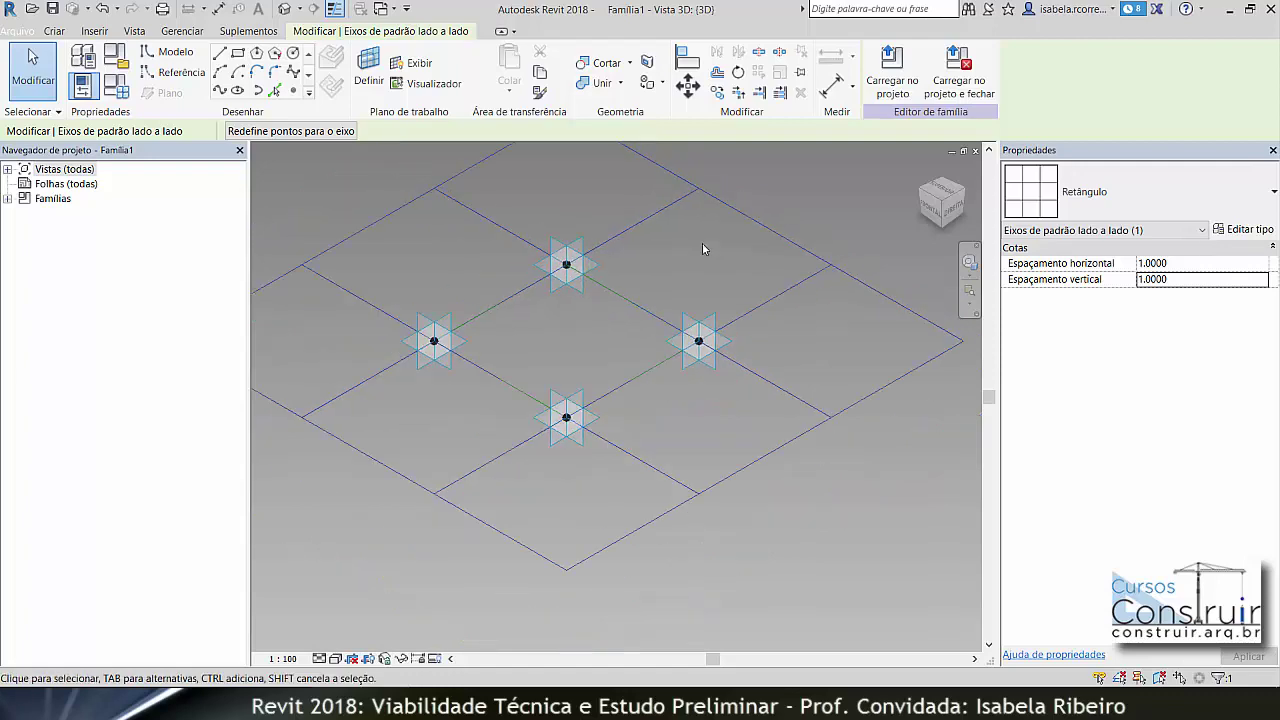
middle_click_drag(702, 249, 711, 286)
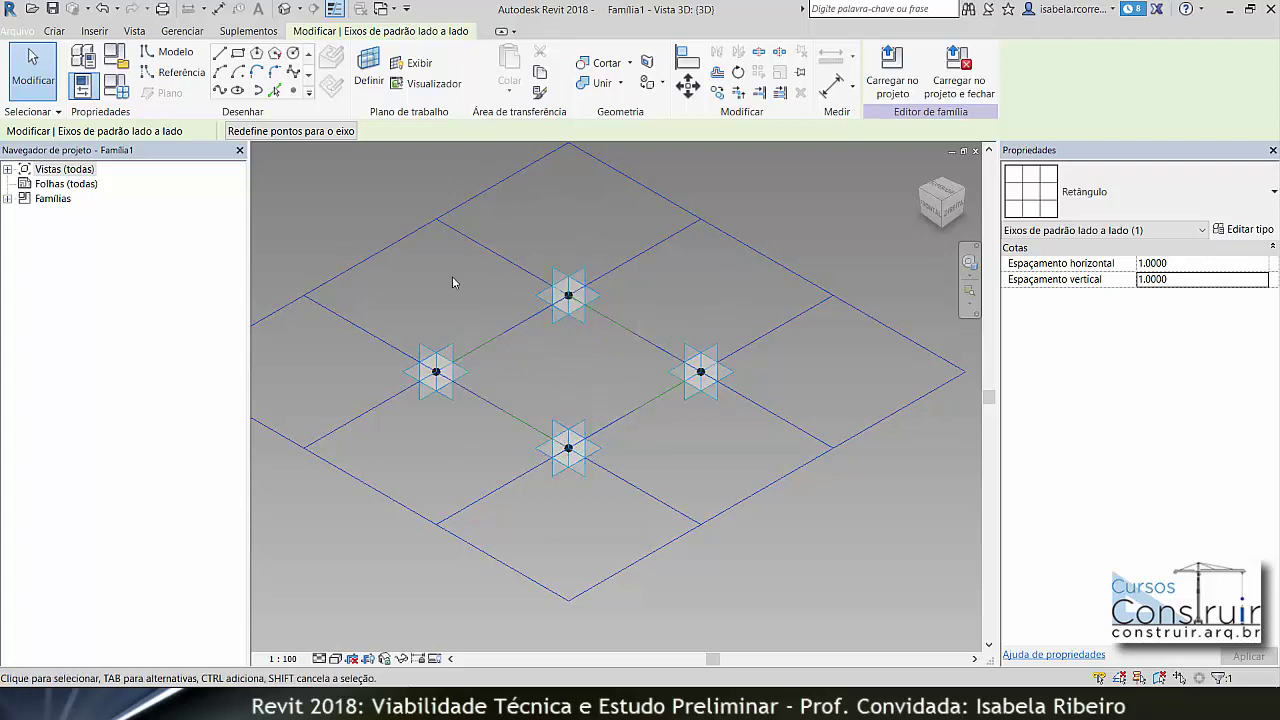
key("Tab")
key("Tab")
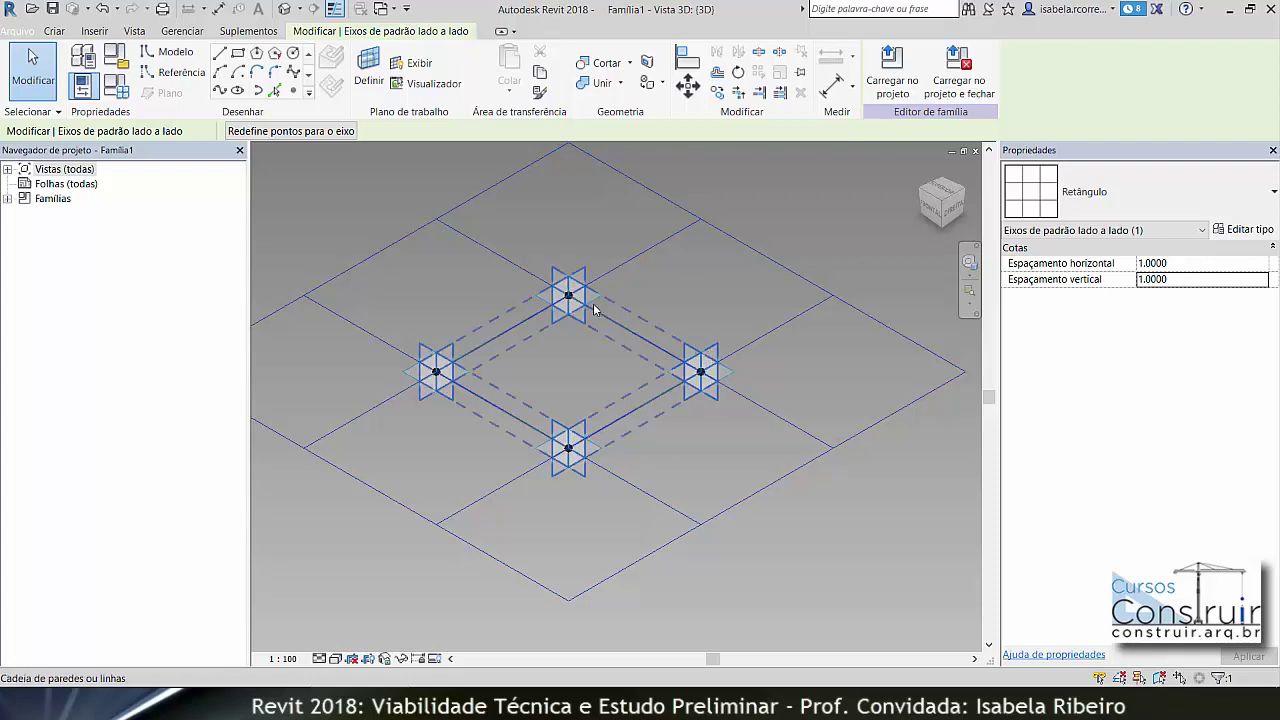
key("Tab")
key("Tab")
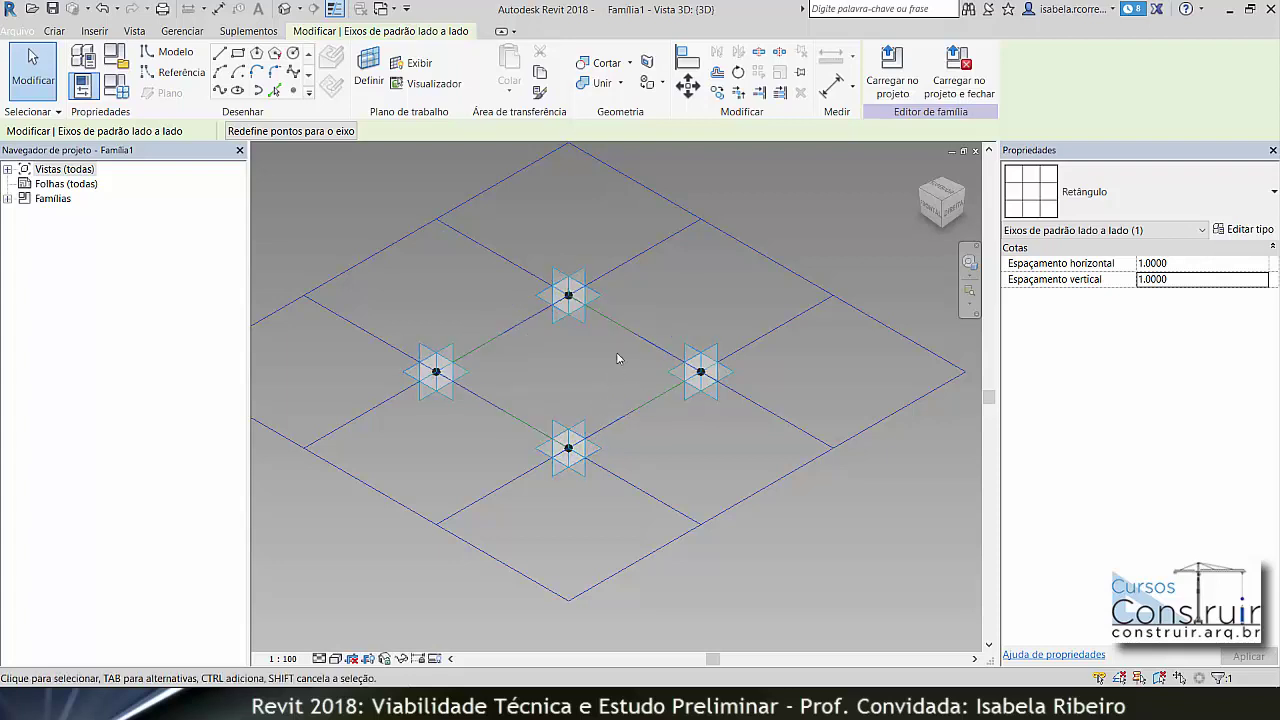
left_click(370, 80)
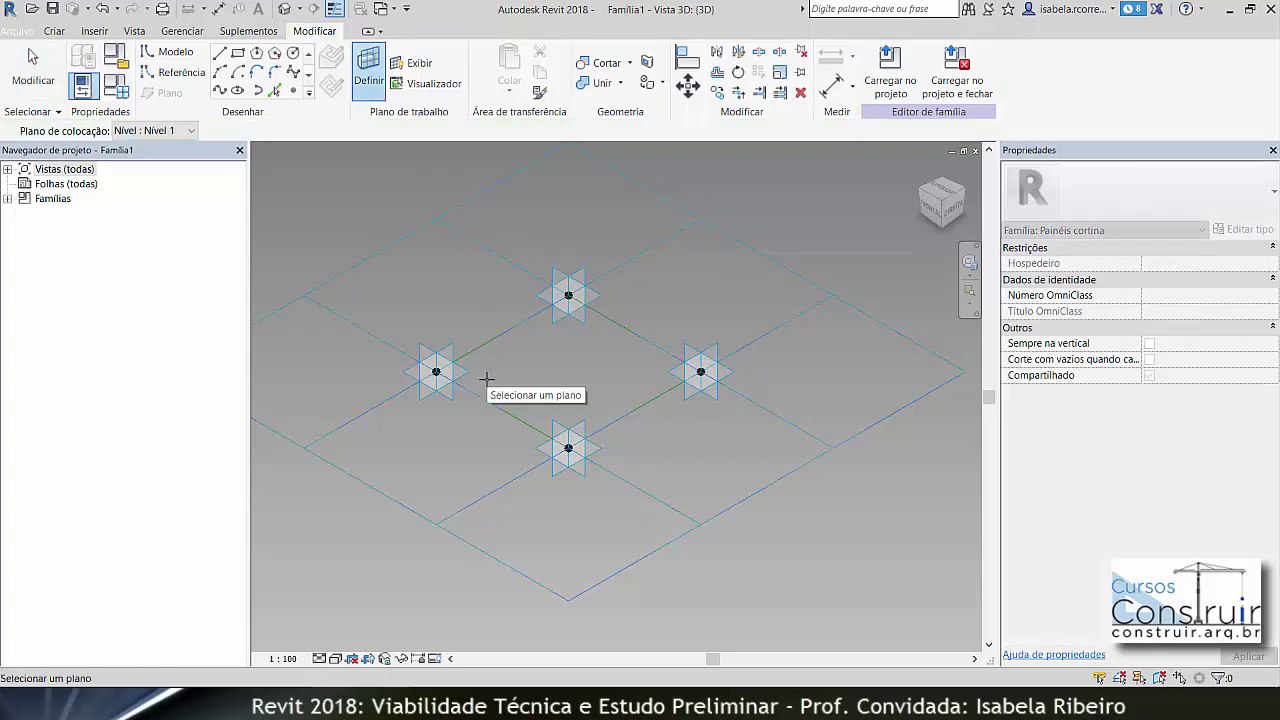
scroll(487, 378, "up", 1)
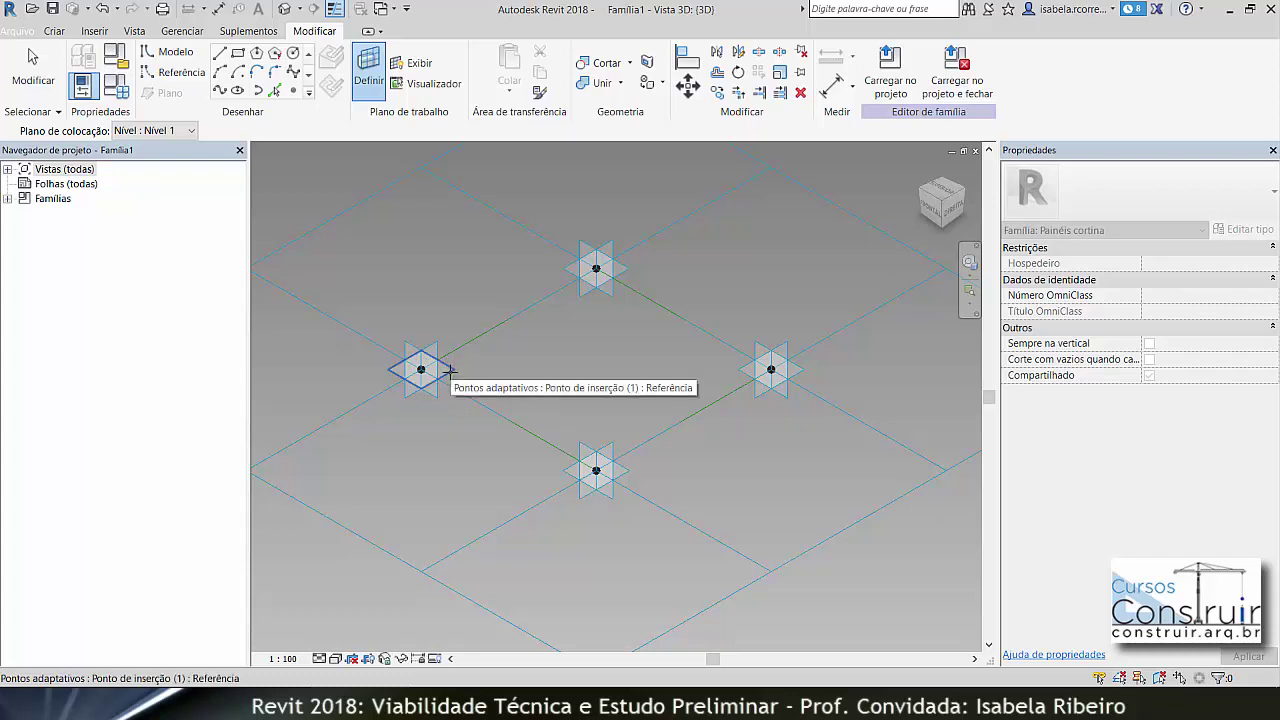
- Use the first, top and right adaptive points as work planes, placing a point on the right one
left_click(448, 371)
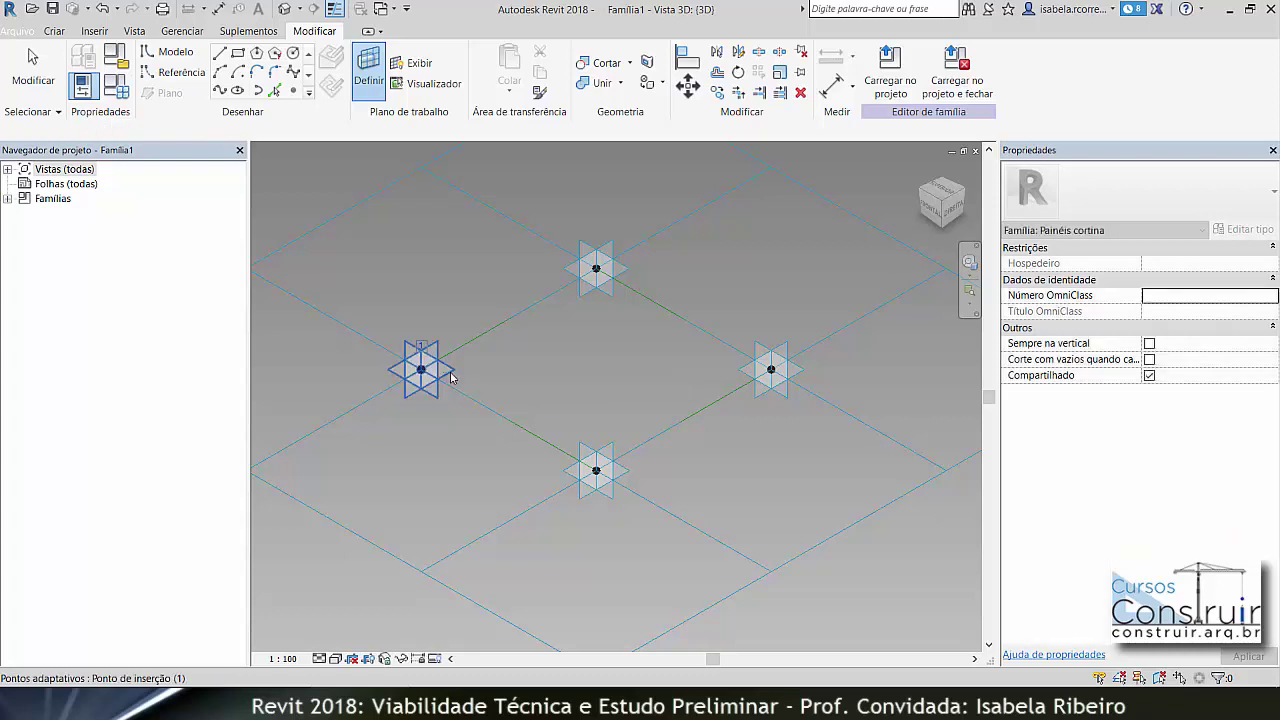
left_click(294, 91)
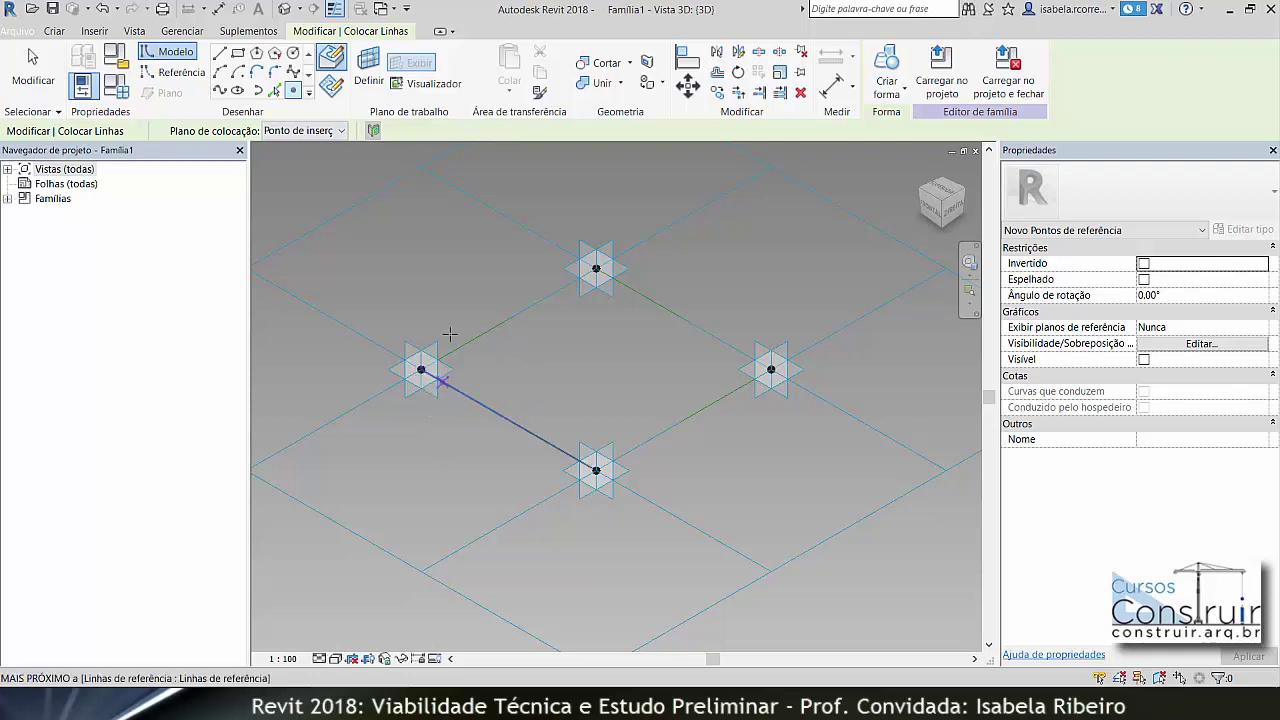
left_click(369, 80)
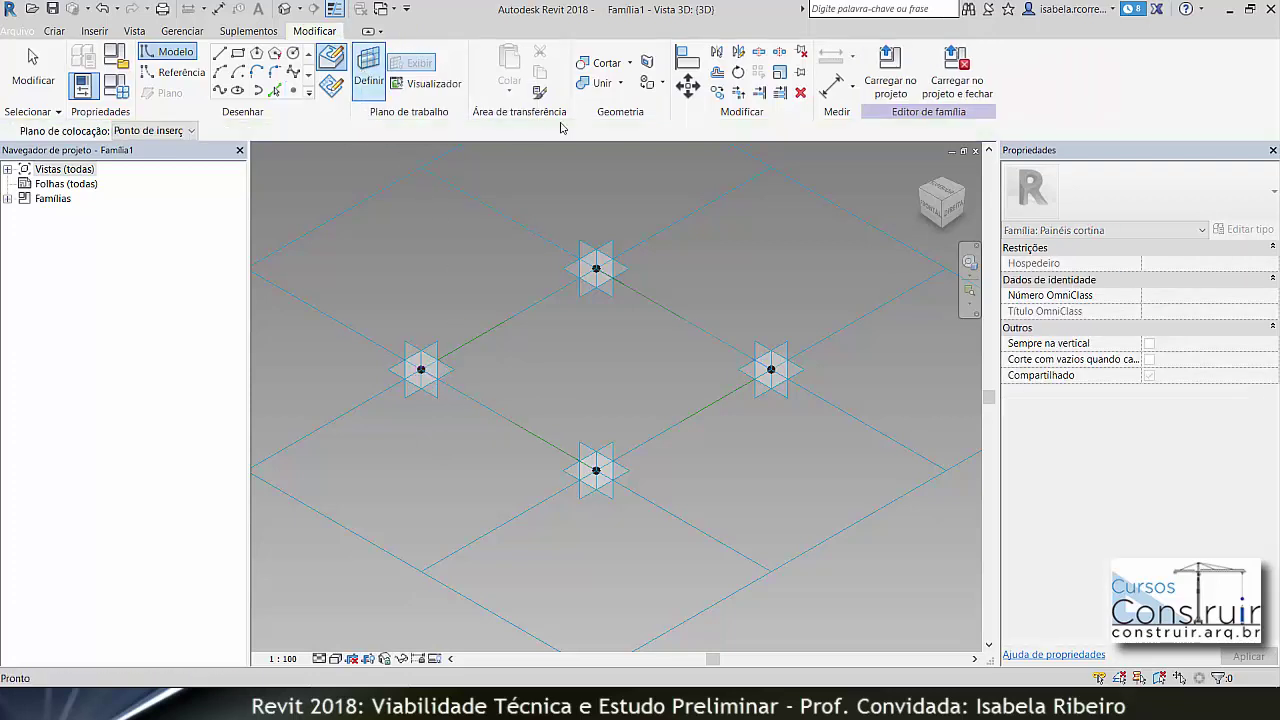
left_click(597, 267)
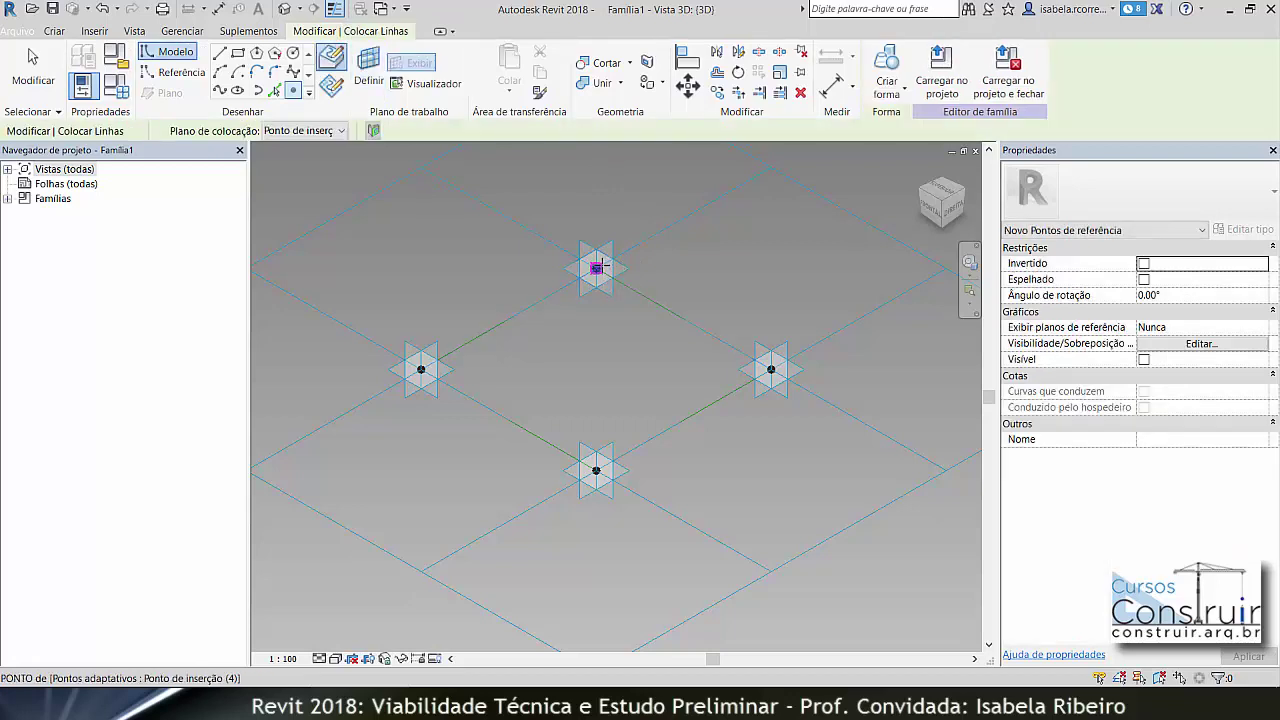
left_click(369, 80)
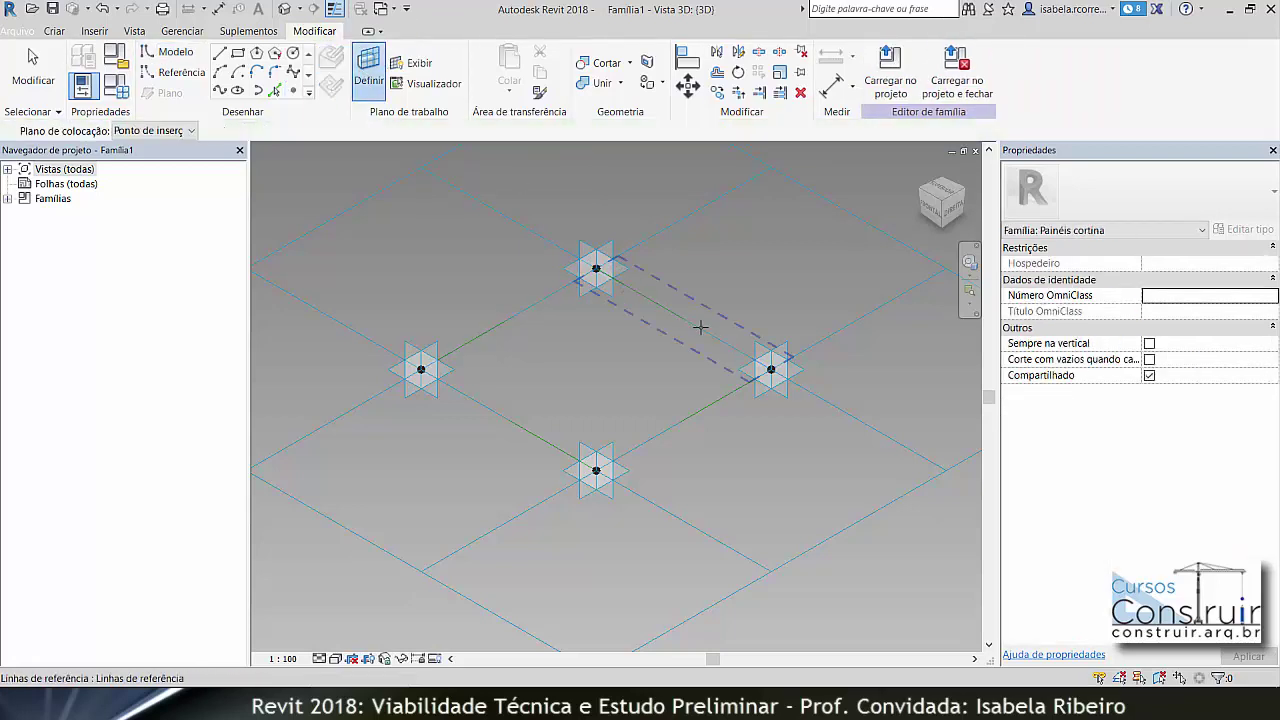
left_click(767, 373)
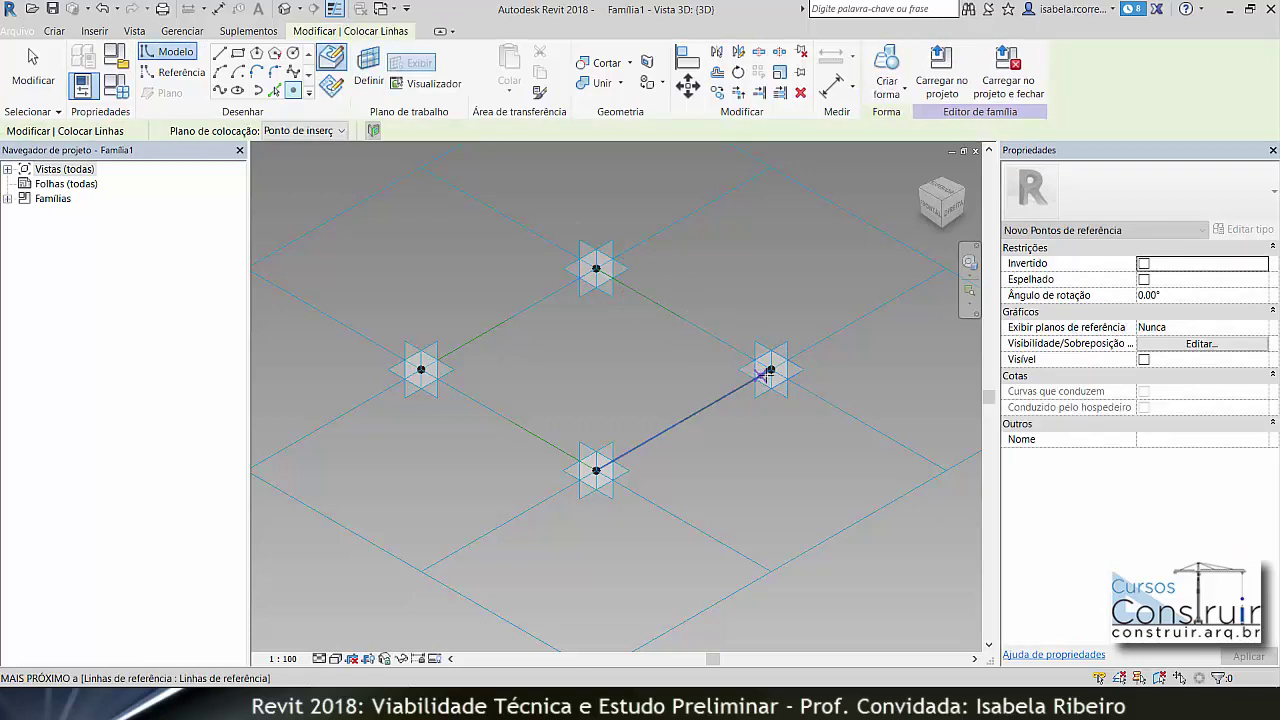
left_click(769, 371)
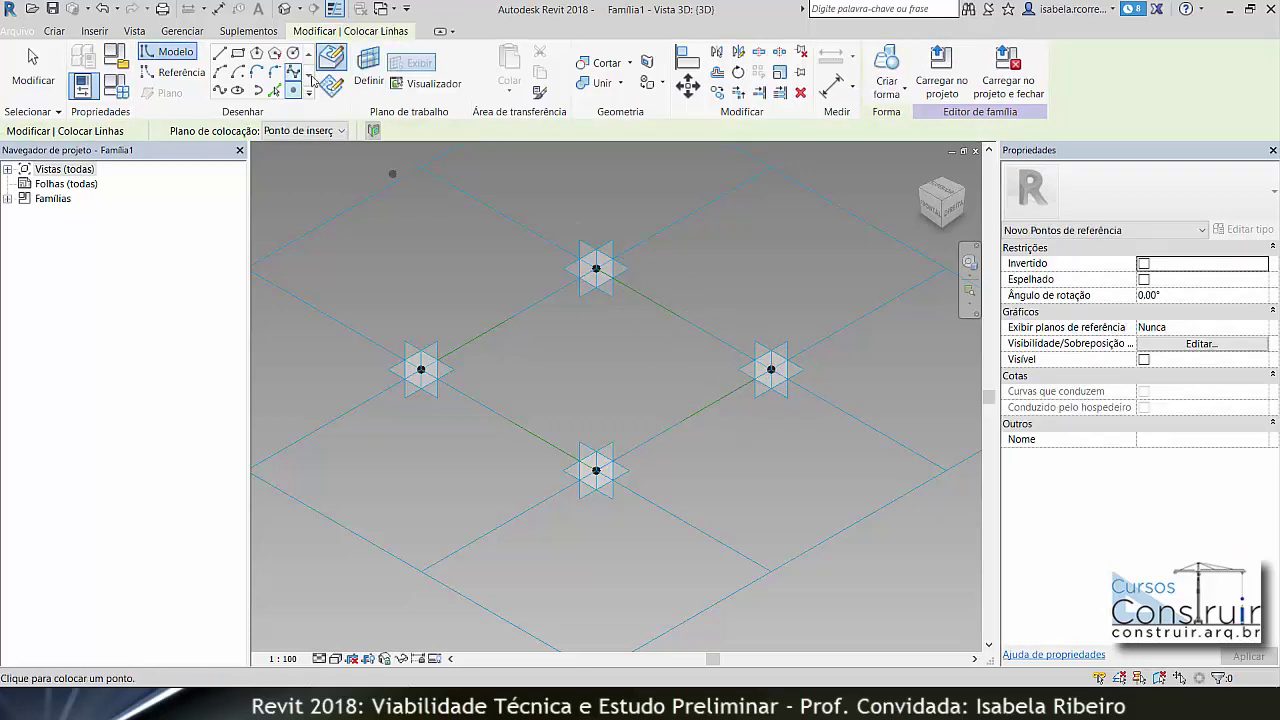
- Set the bottom adaptive point as work plane, zoom out, and exit point placement
left_click(368, 70)
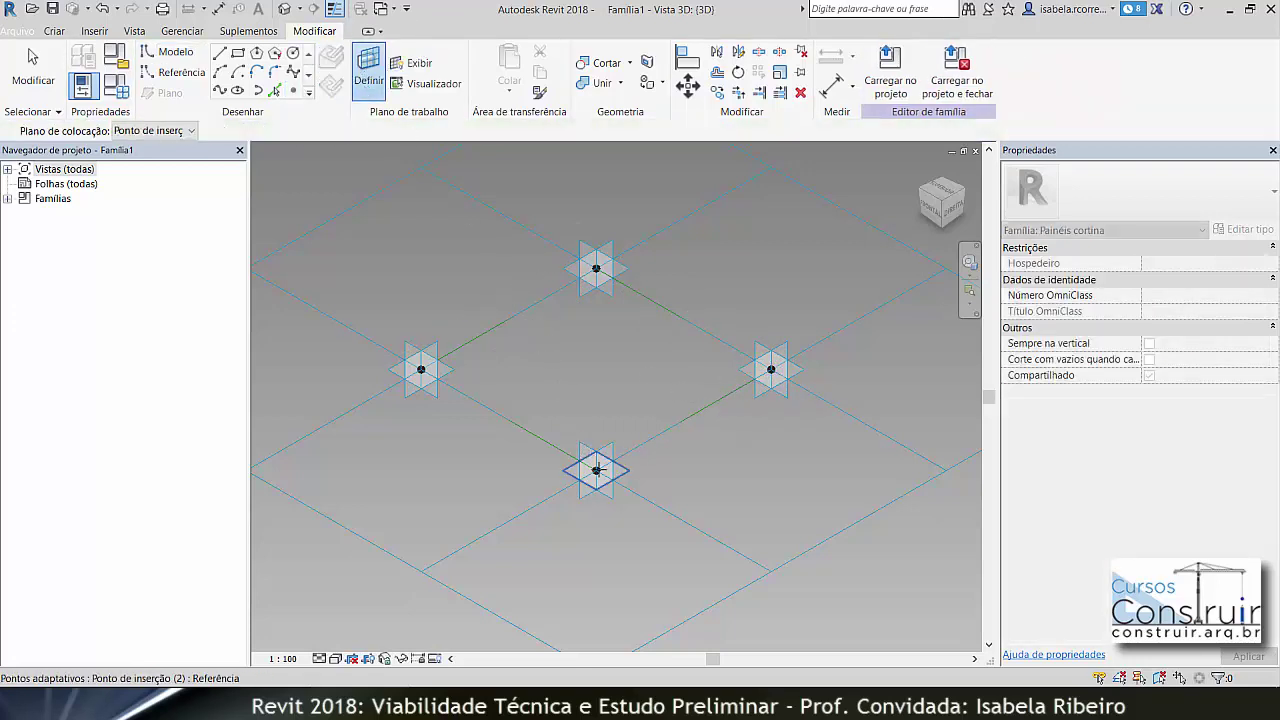
left_click(598, 472)
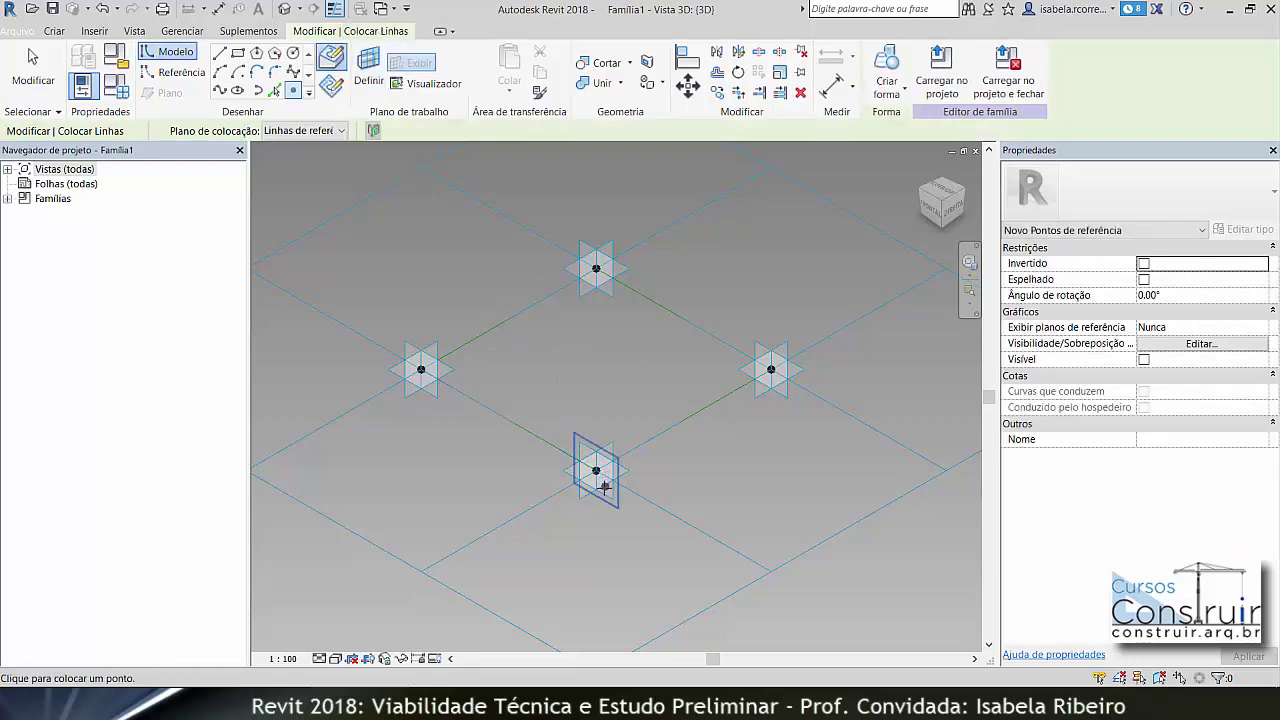
left_click(368, 80)
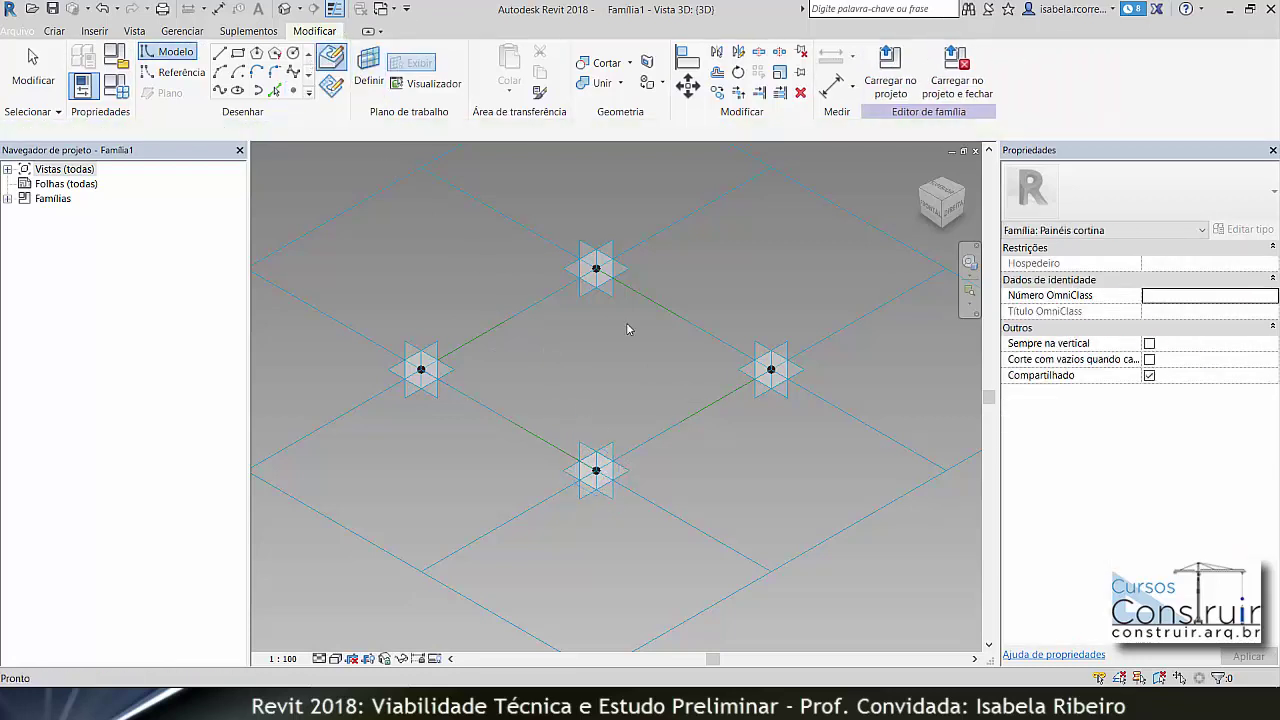
left_click(598, 471)
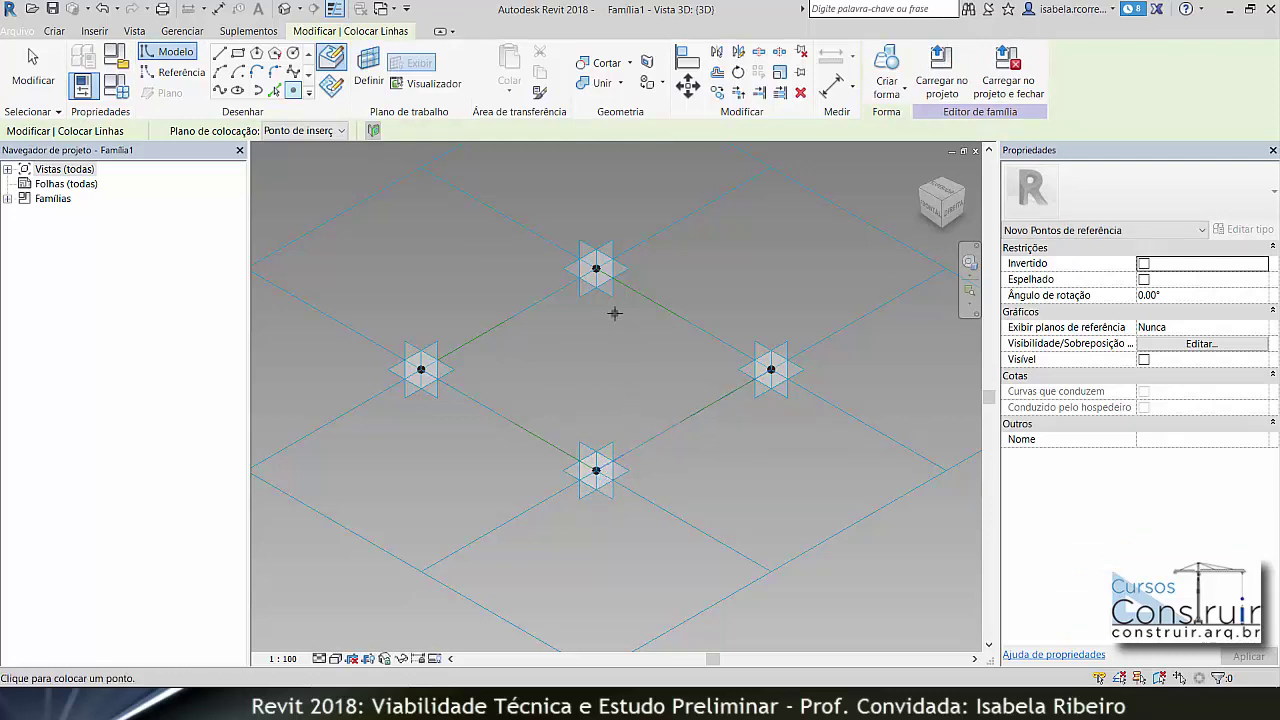
scroll(608, 329, "down", 2)
scroll(605, 340, "down", 1)
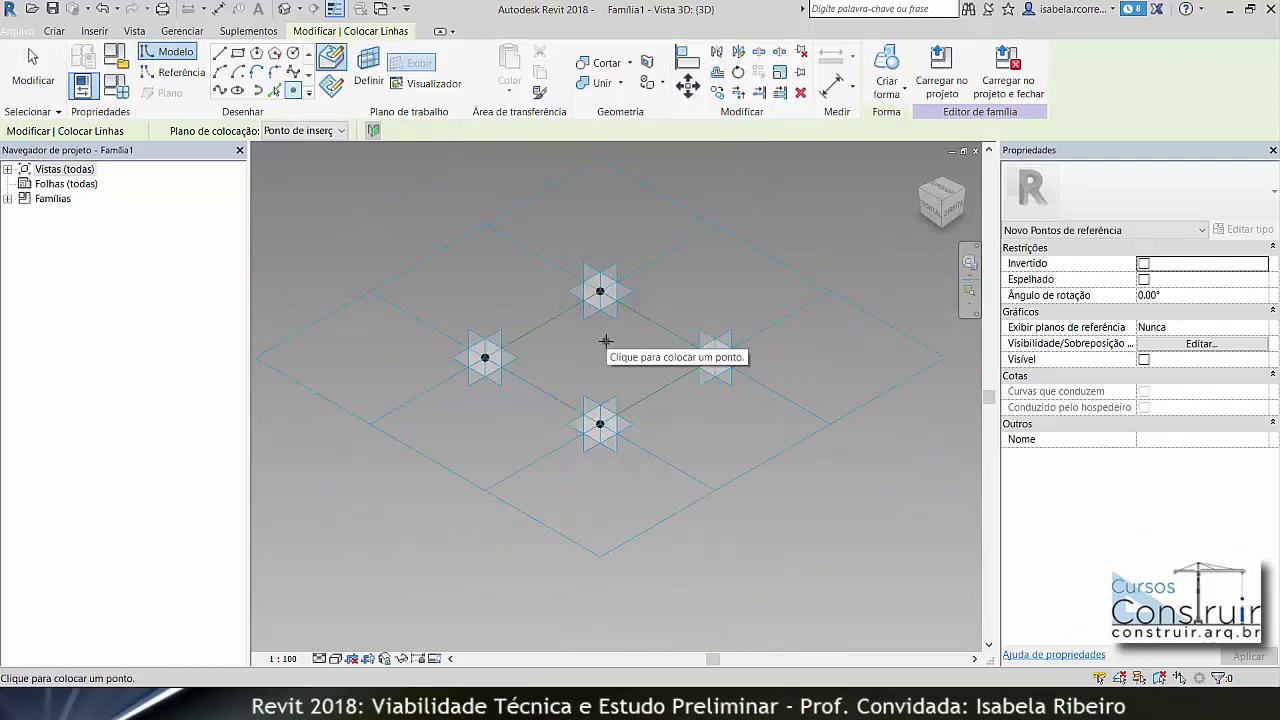
key("Escape")
key("Escape")
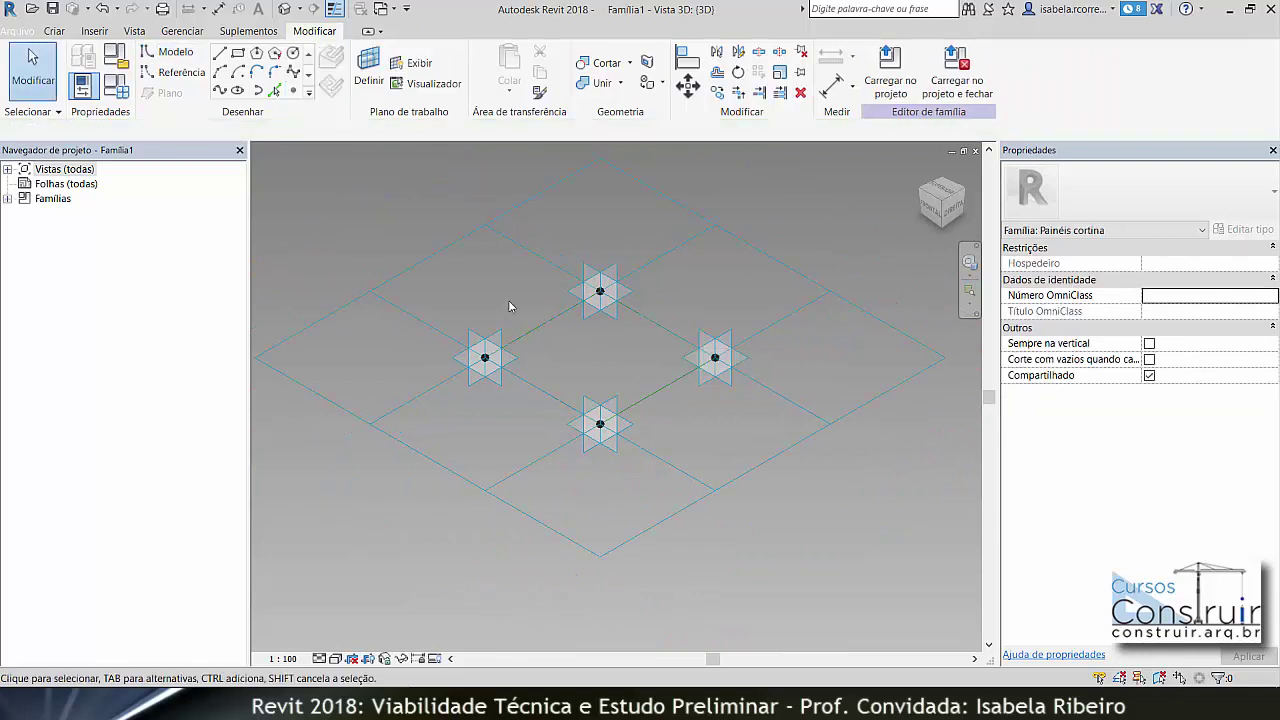
- Window-select everything and filter the selection down to Pontos de referência only
left_click_drag(458, 298, 835, 594)
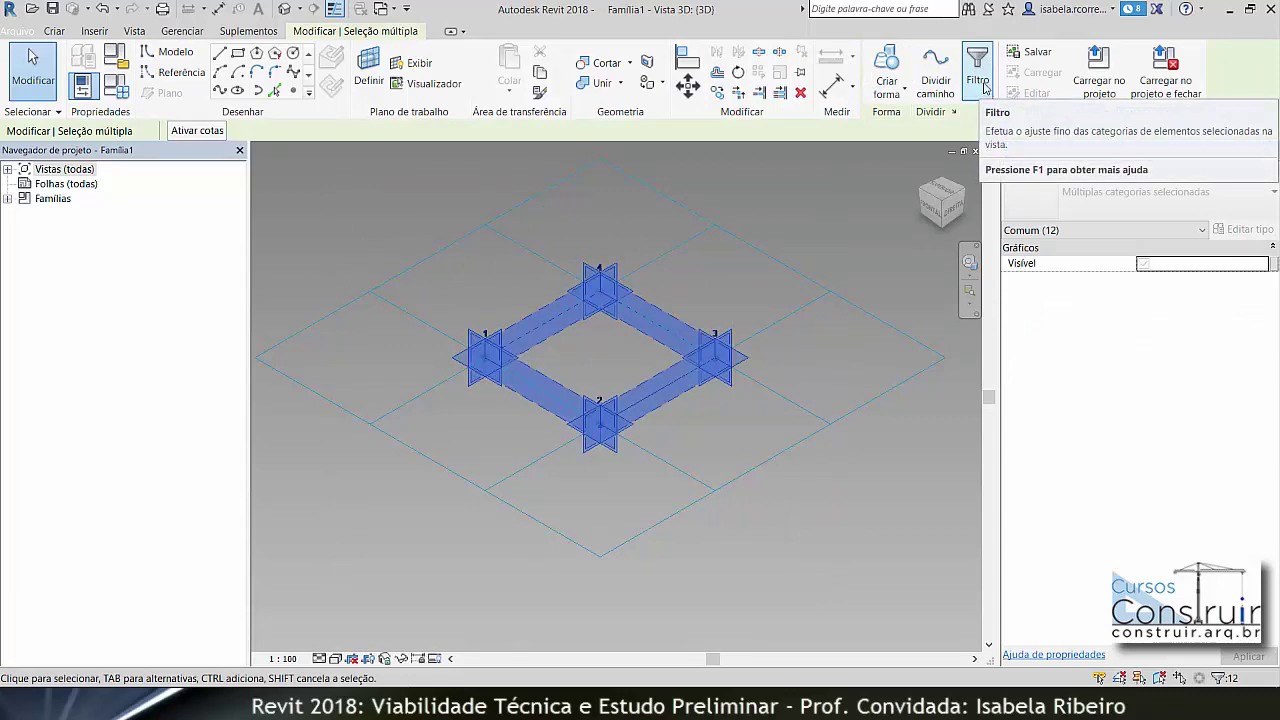
left_click(978, 75)
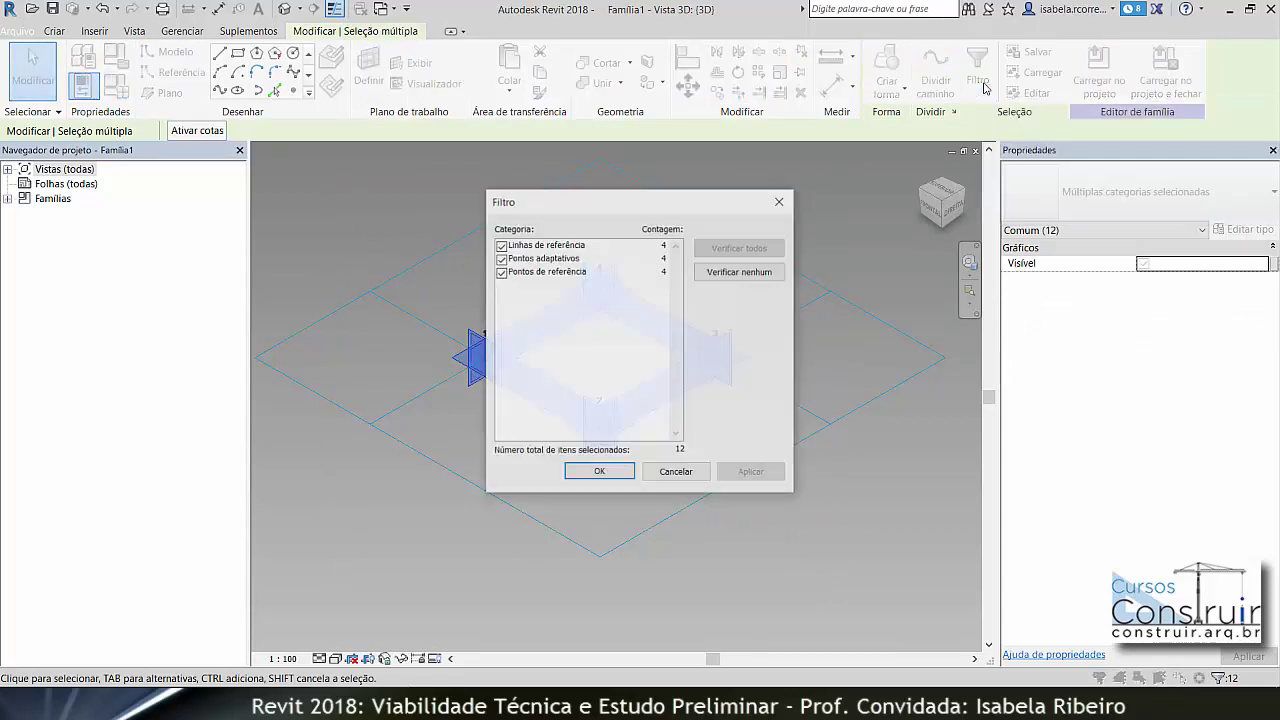
left_click_drag(689, 207, 856, 209)
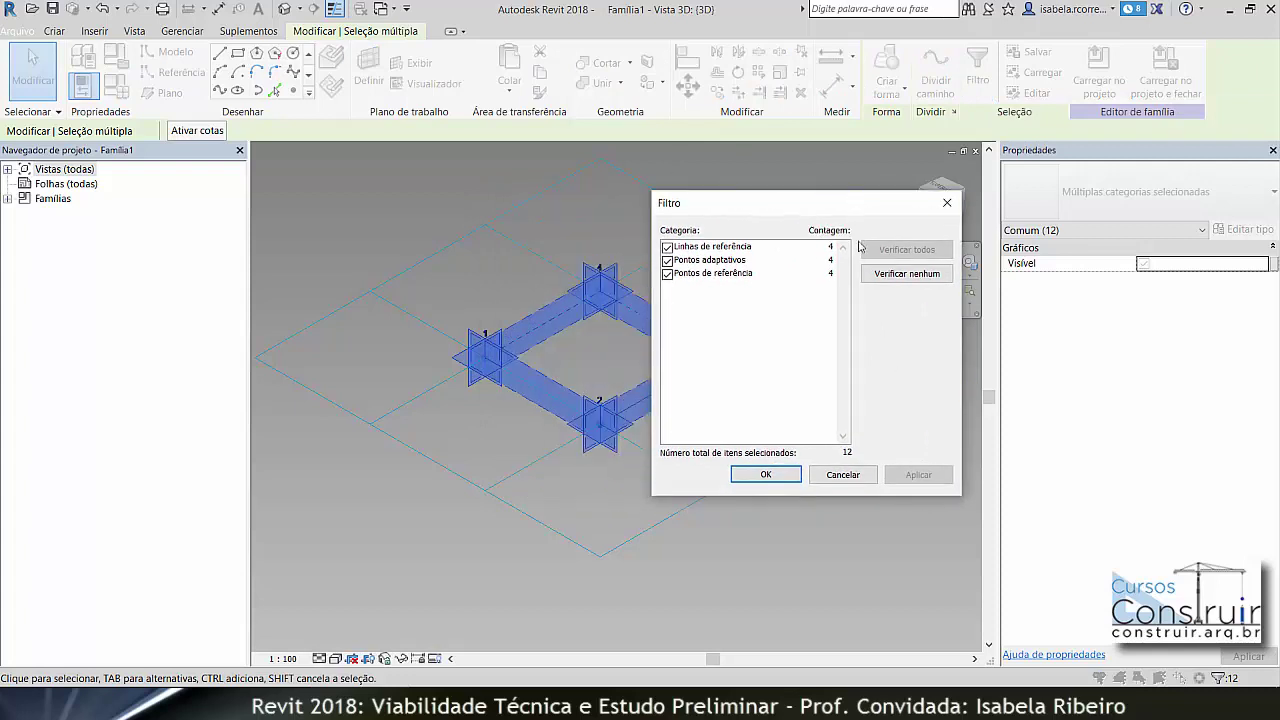
left_click(883, 274)
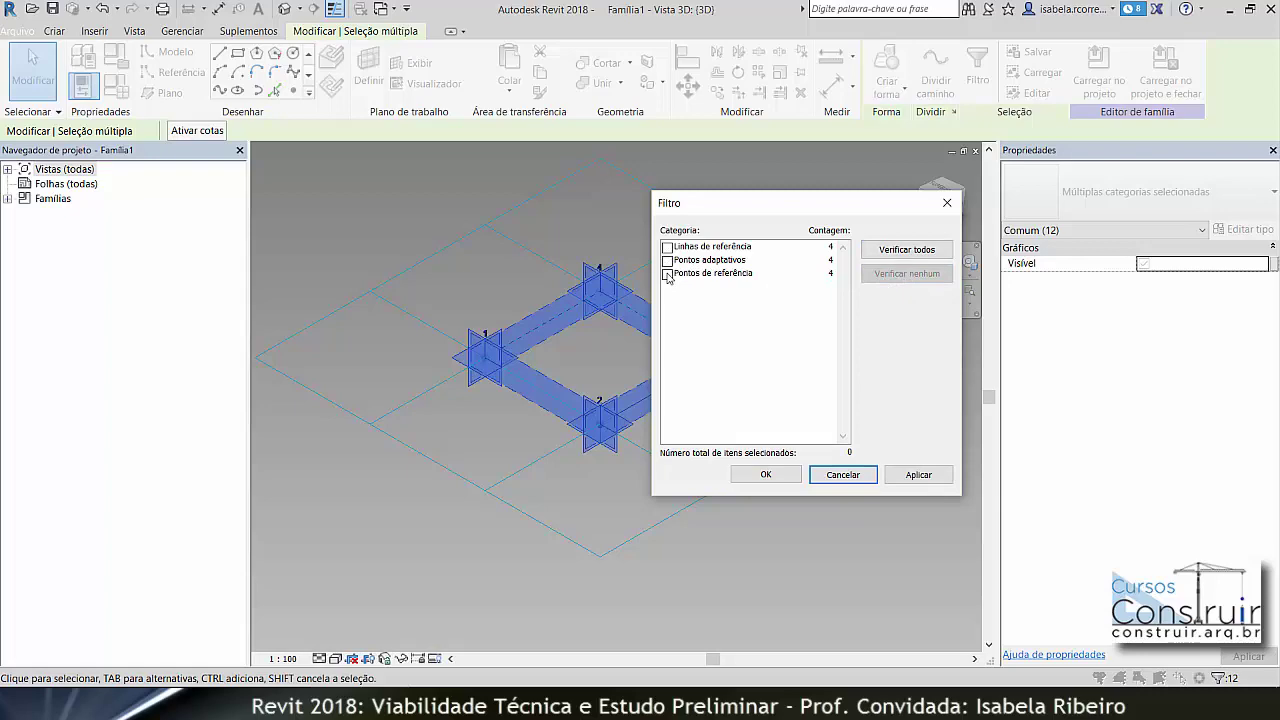
left_click(667, 274)
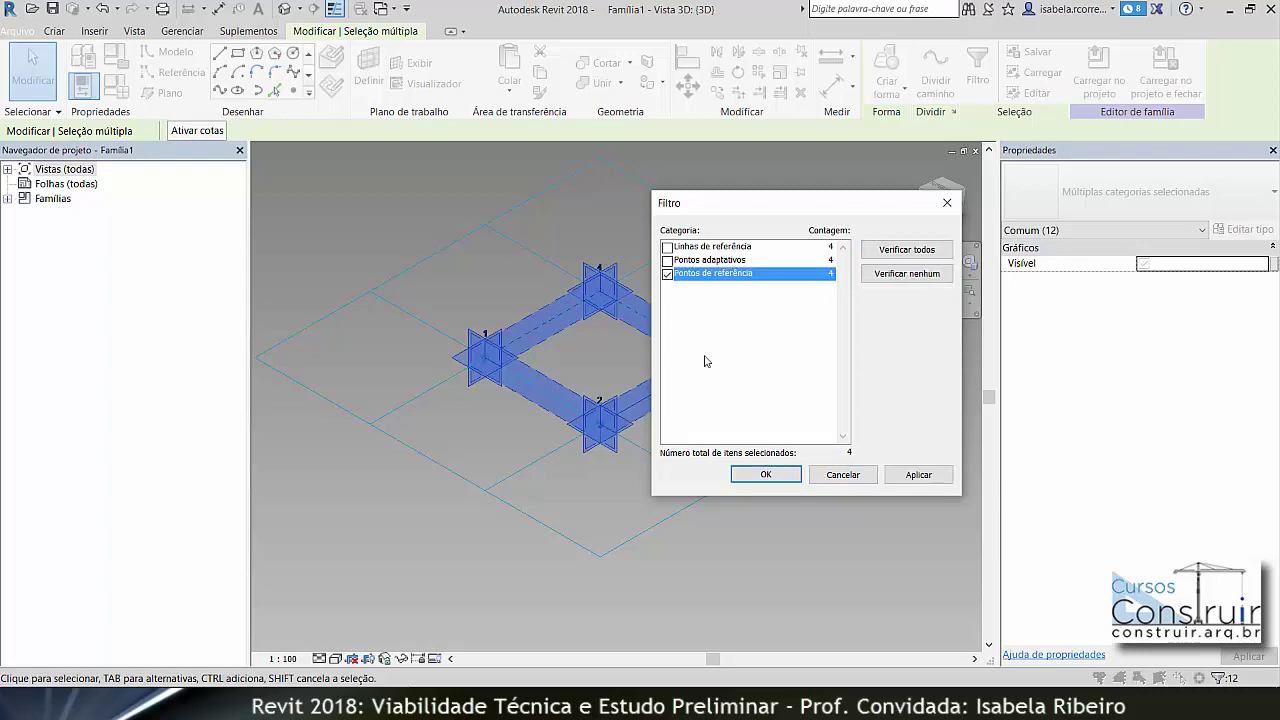
left_click(758, 474)
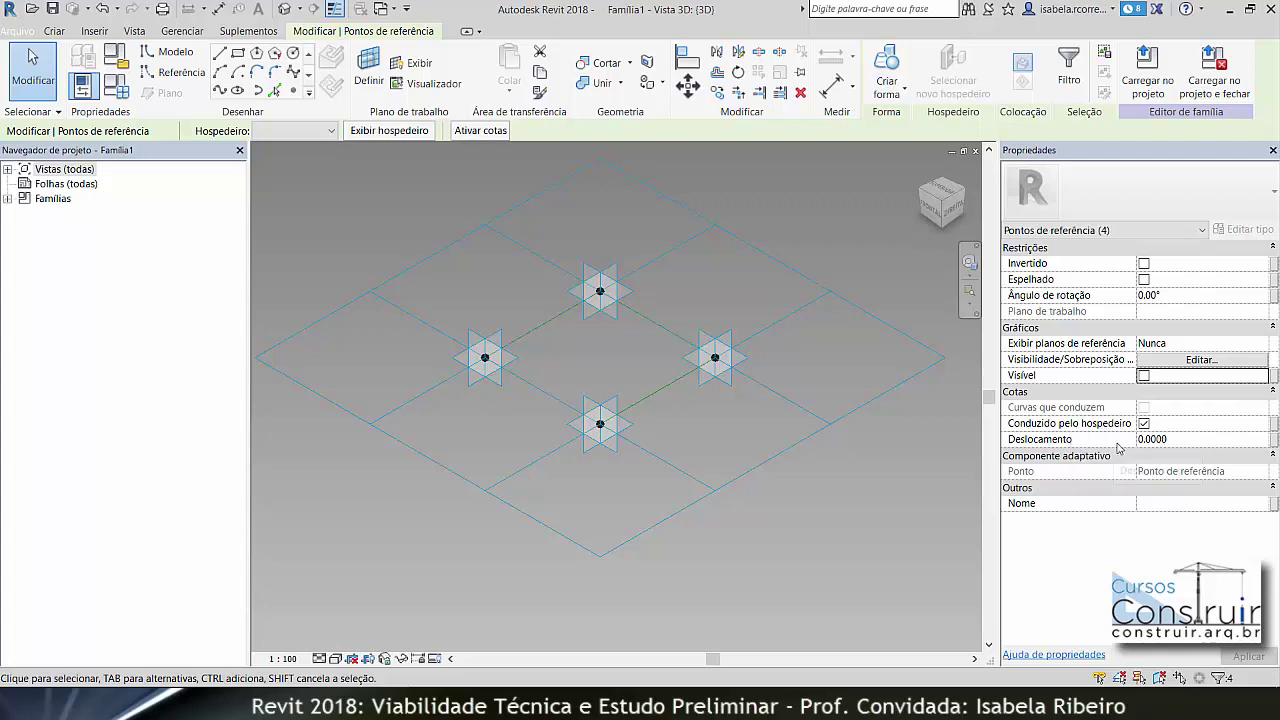
- Offset the reference points by 0.2 and check from a side view, then re-edit Deslocamento toward 0.6
left_click(1170, 440)
left_click_drag(1168, 440, 1151, 440)
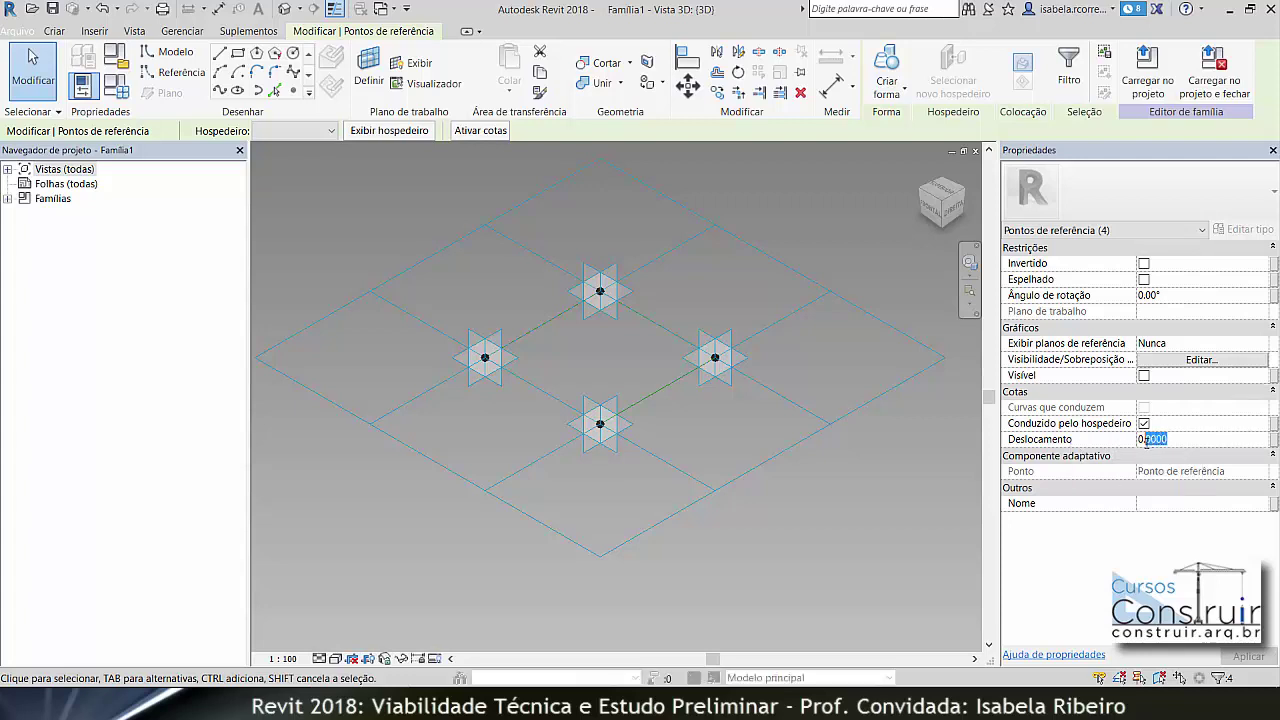
type("2")
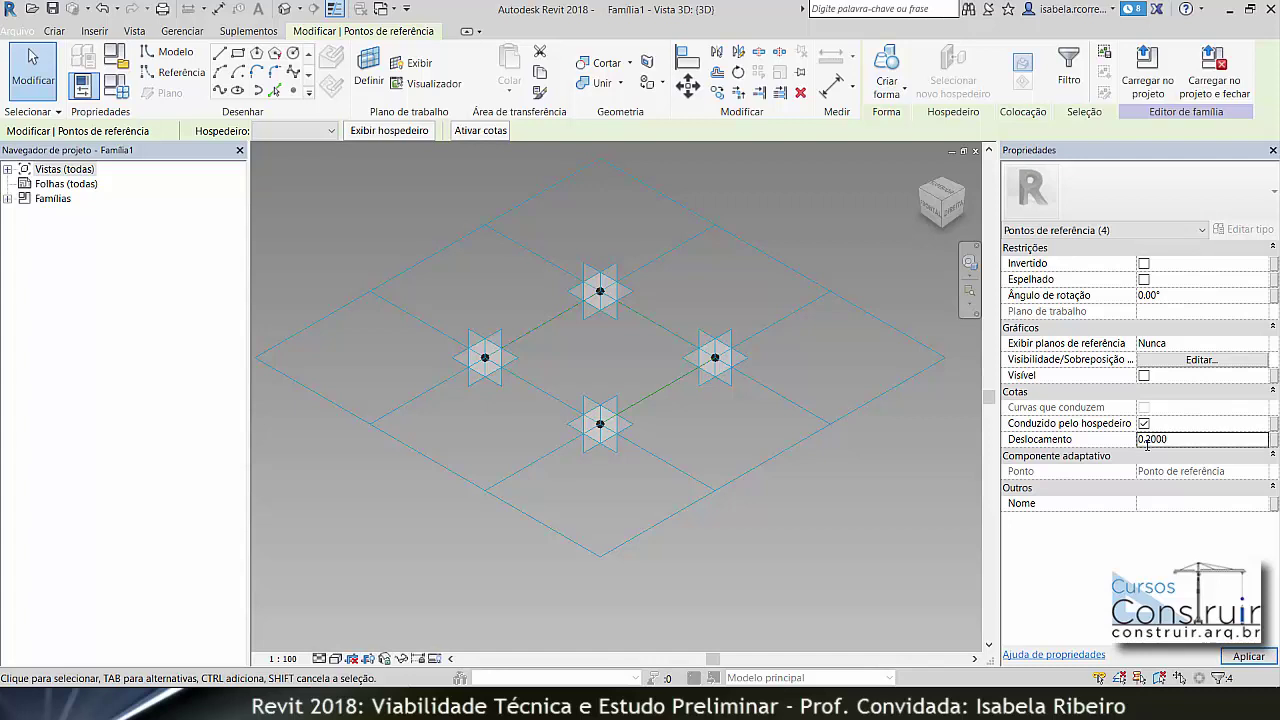
scroll(780, 525, "down", 1)
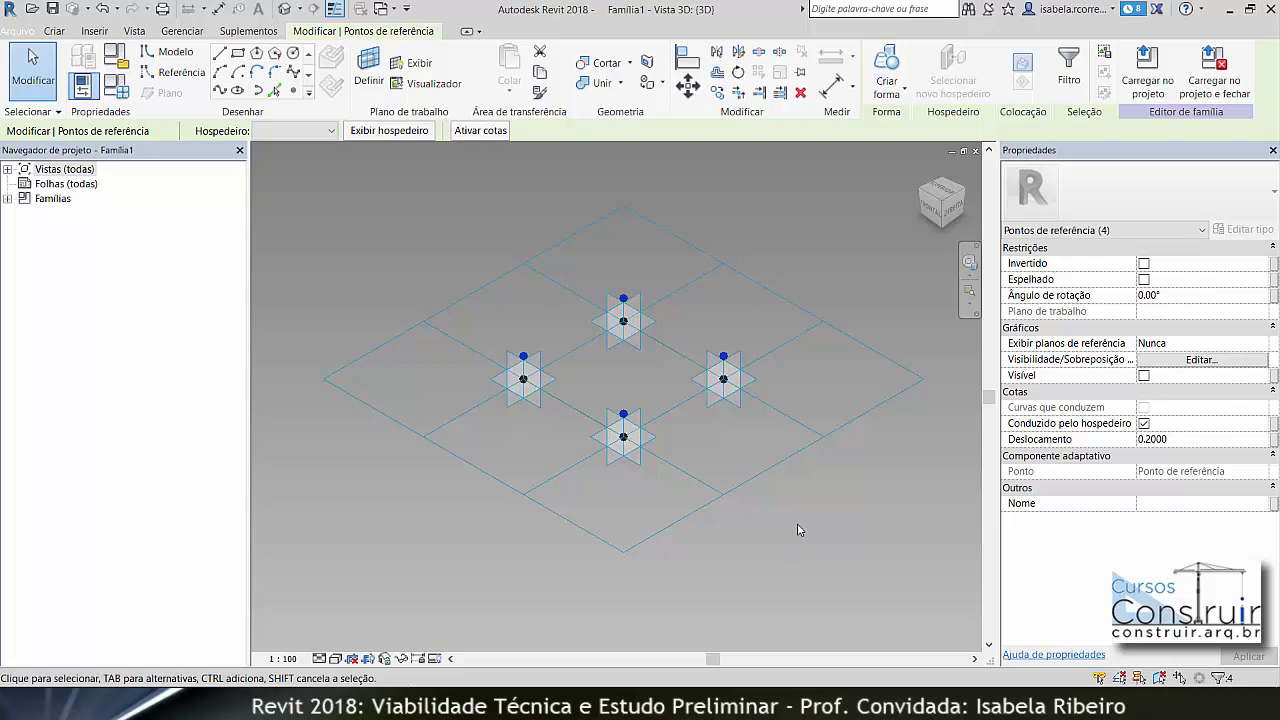
mouse_move(806, 550)
middle_mouse_down("shift")
mouse_move(798, 416)
mouse_move(829, 539)
middle_mouse_up("shift")
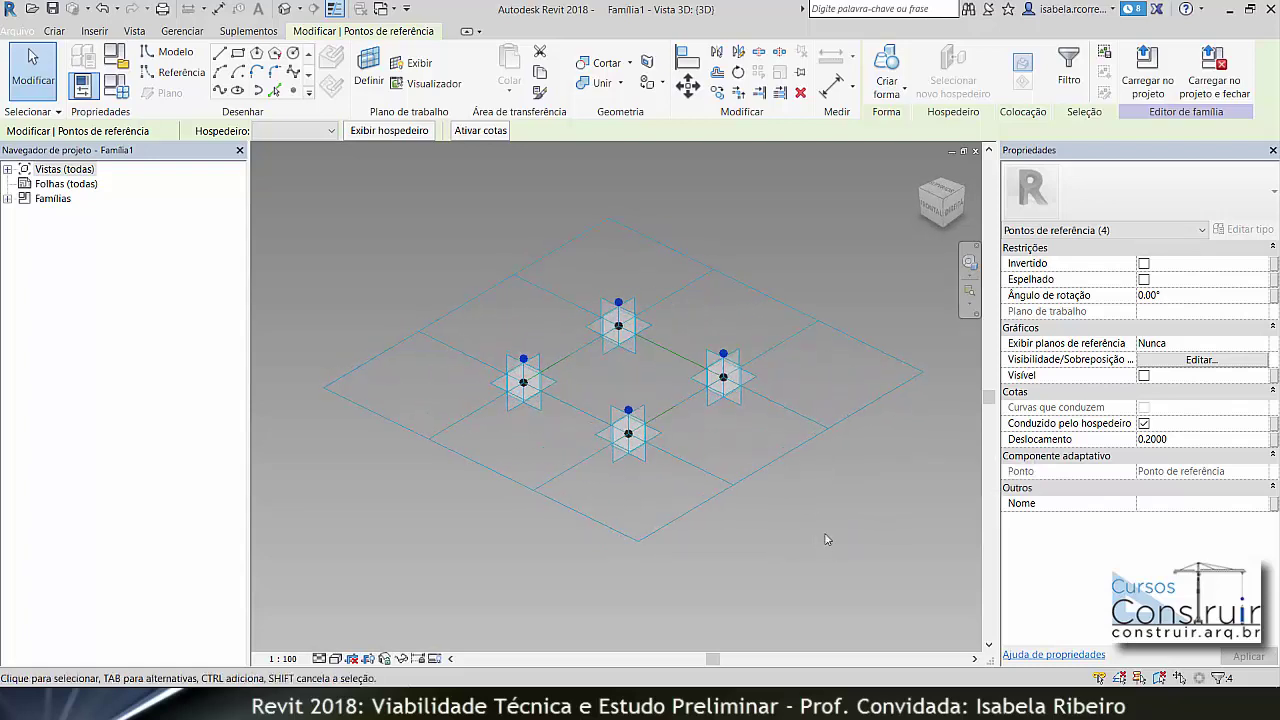
left_click(1189, 443)
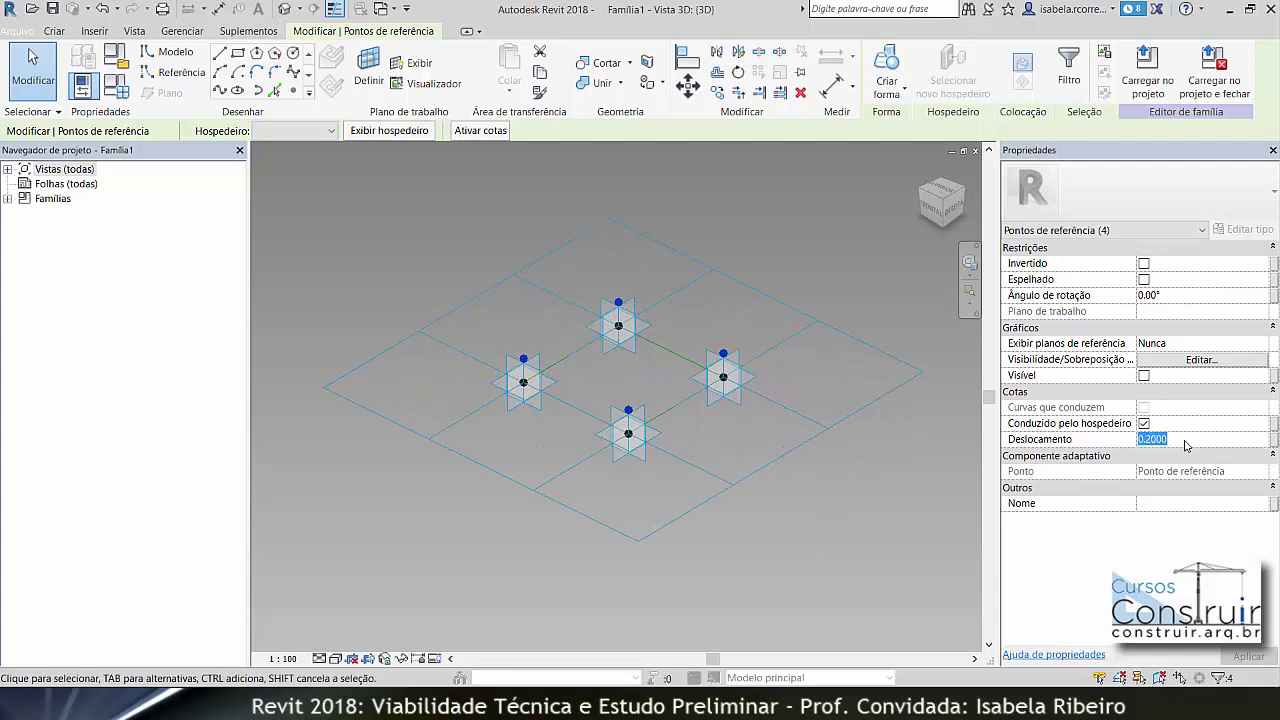
type("-")
- Associate the Deslocamento offset with a new family parameter named ALTURA_TRELIÇA
left_click(1275, 443)
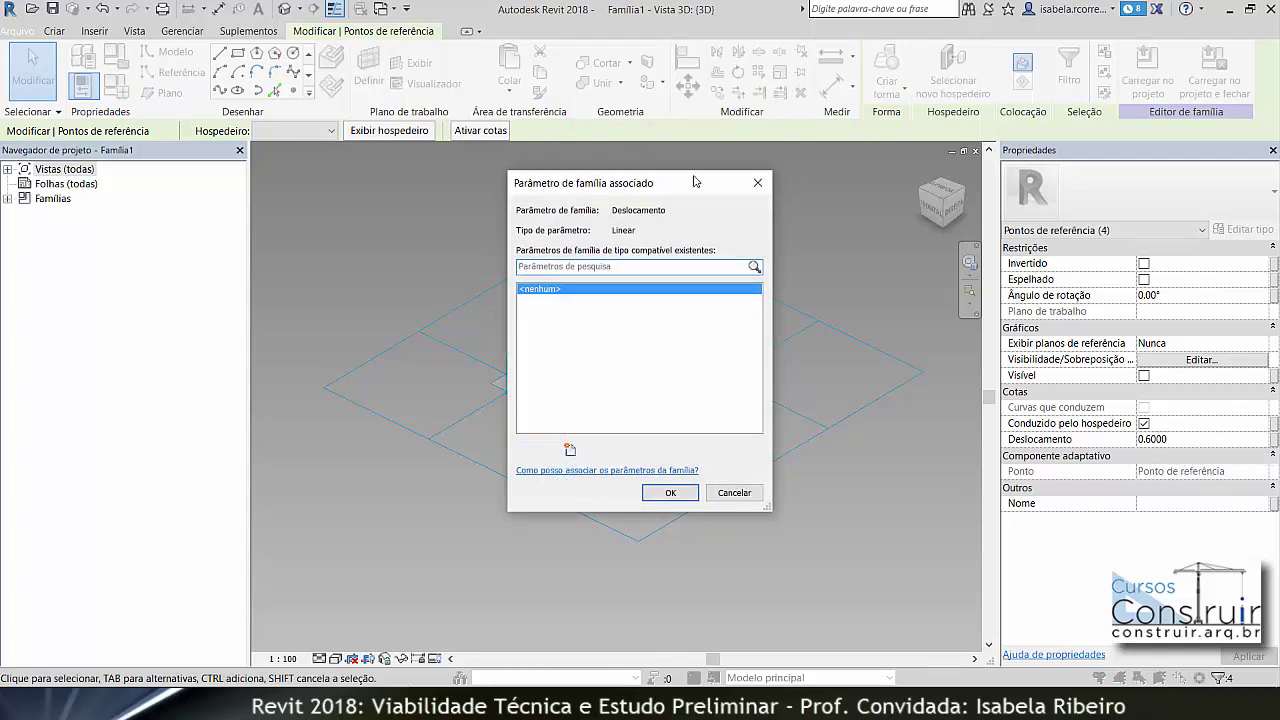
left_click(570, 450)
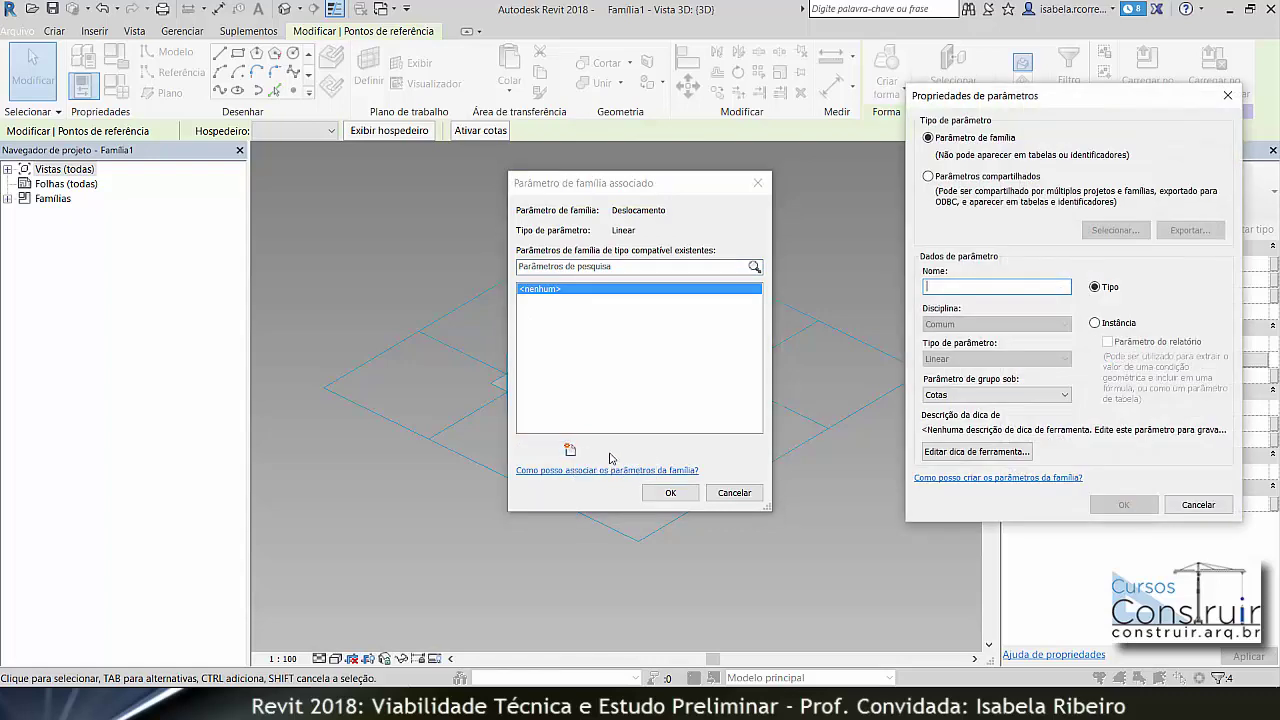
type("ALTURA_TRELIÇA")
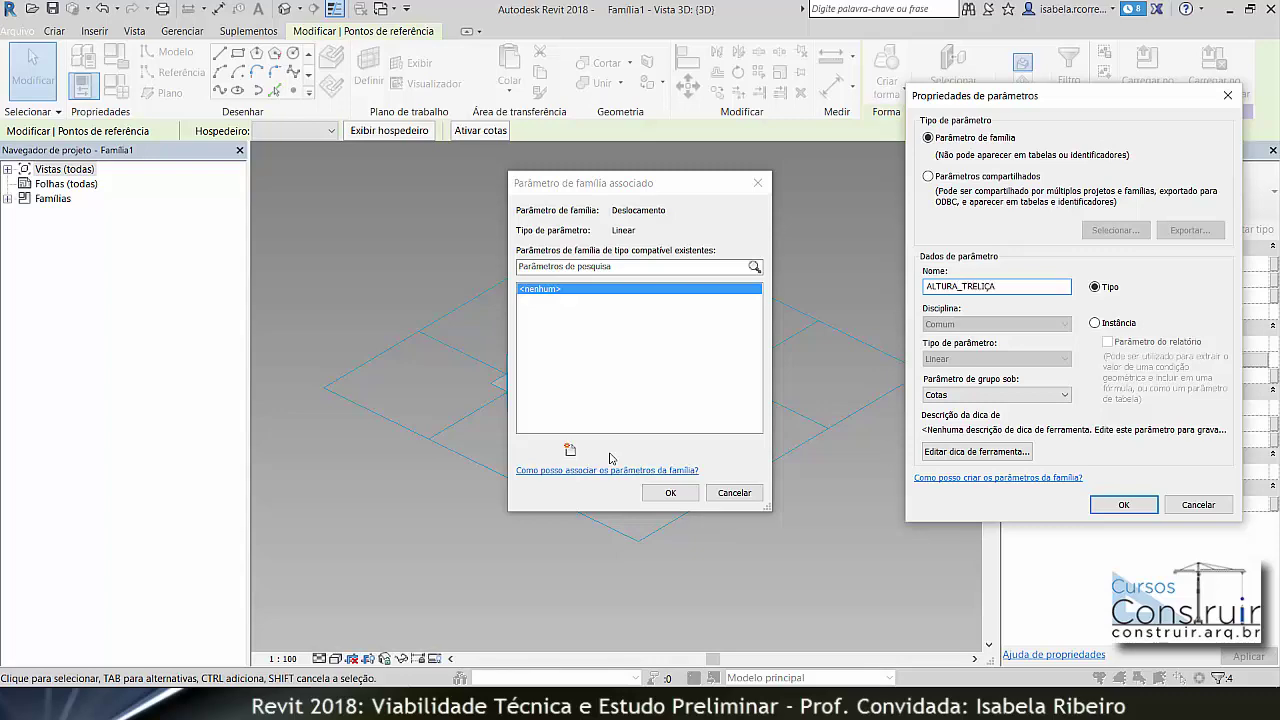
key("Return")
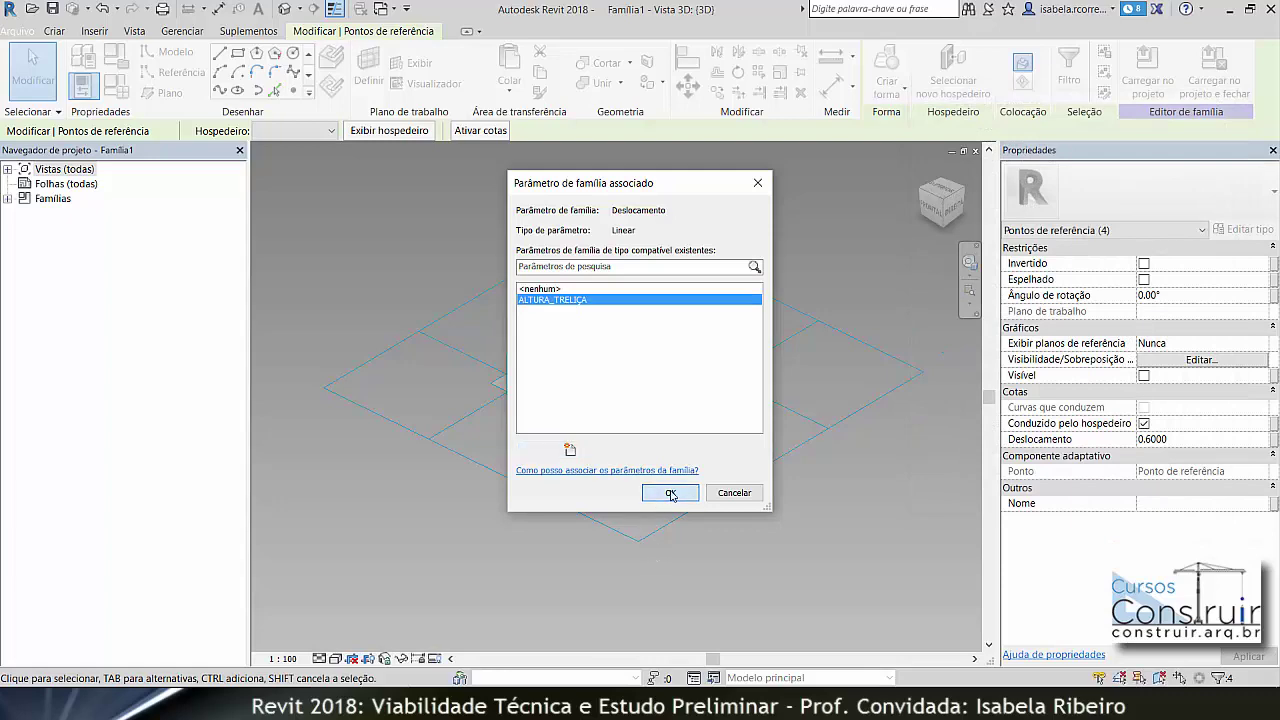
left_click(671, 494)
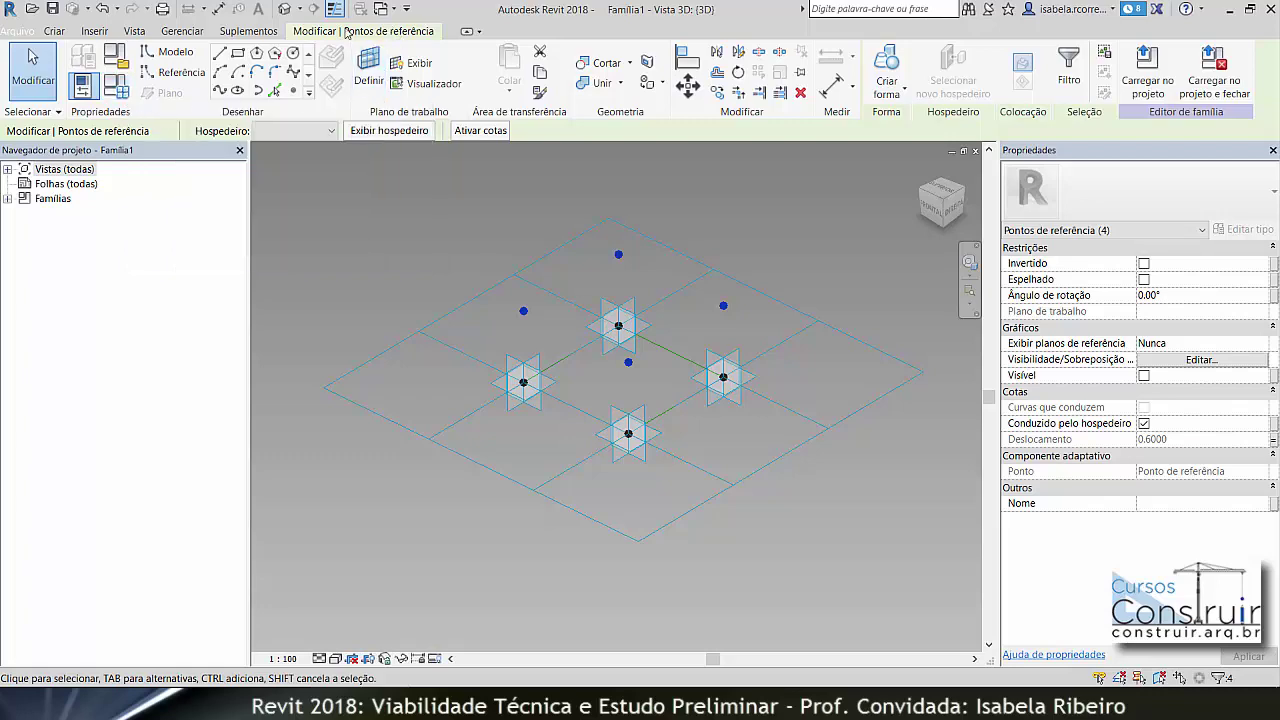
- In Family Types, set ALTURA_TRELIÇA to 0.8 and apply it
left_click(113, 90)
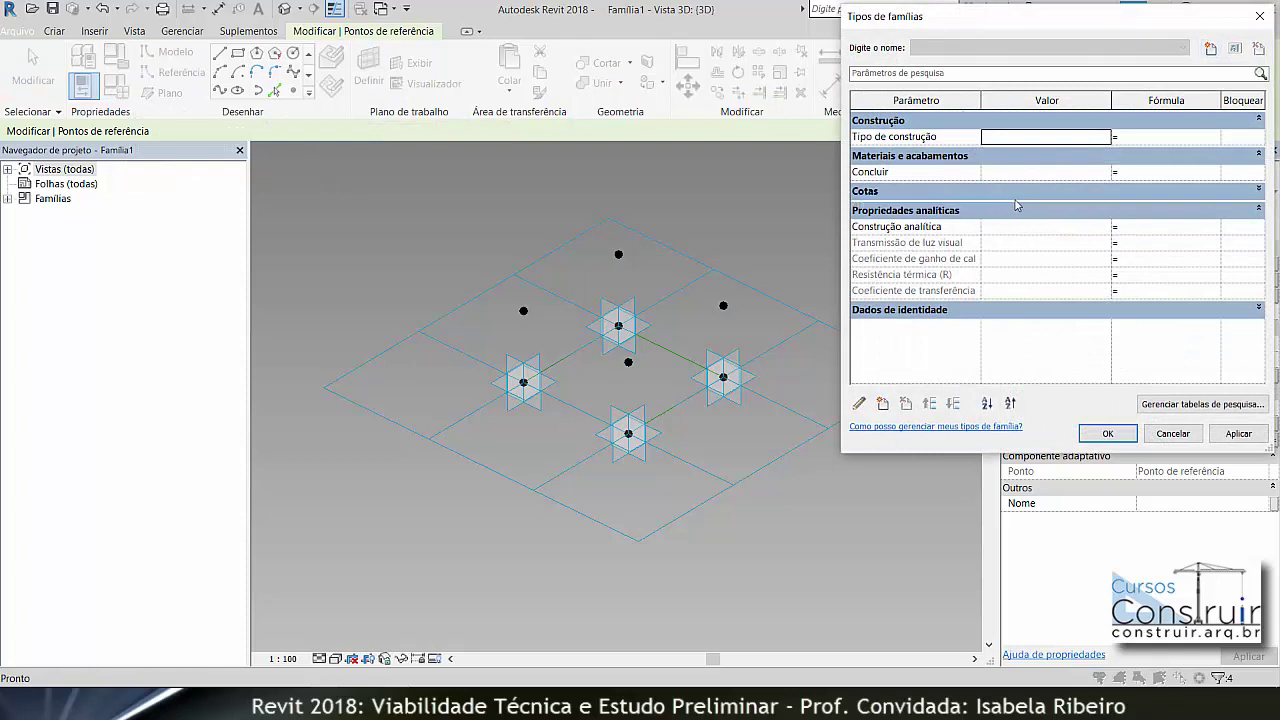
left_click(1008, 191)
left_click(1259, 190)
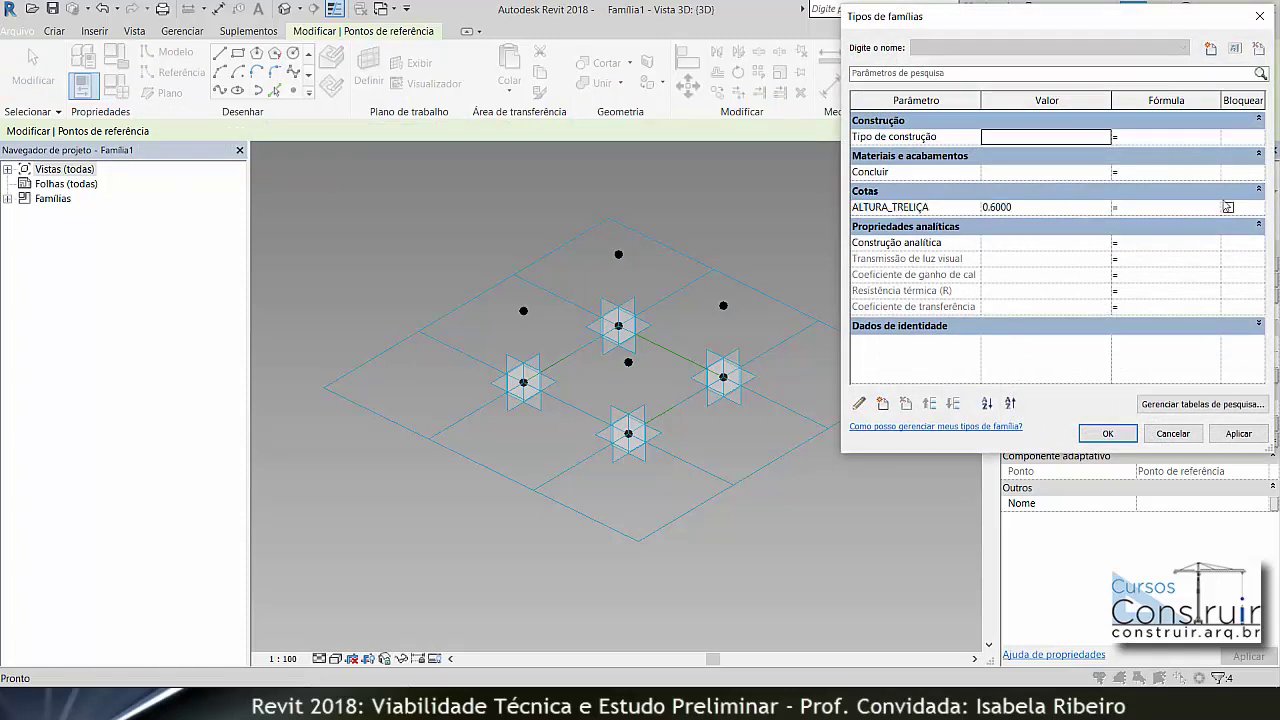
left_click_drag(1019, 215, 990, 217)
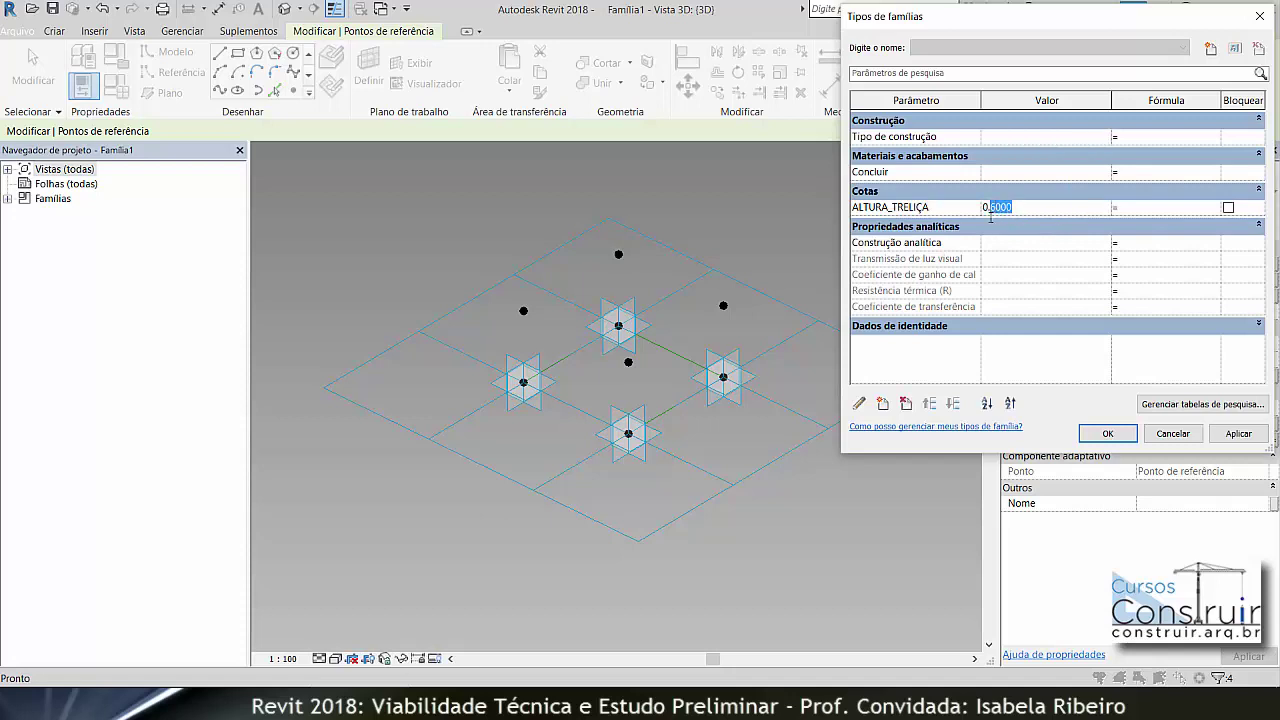
type("8")
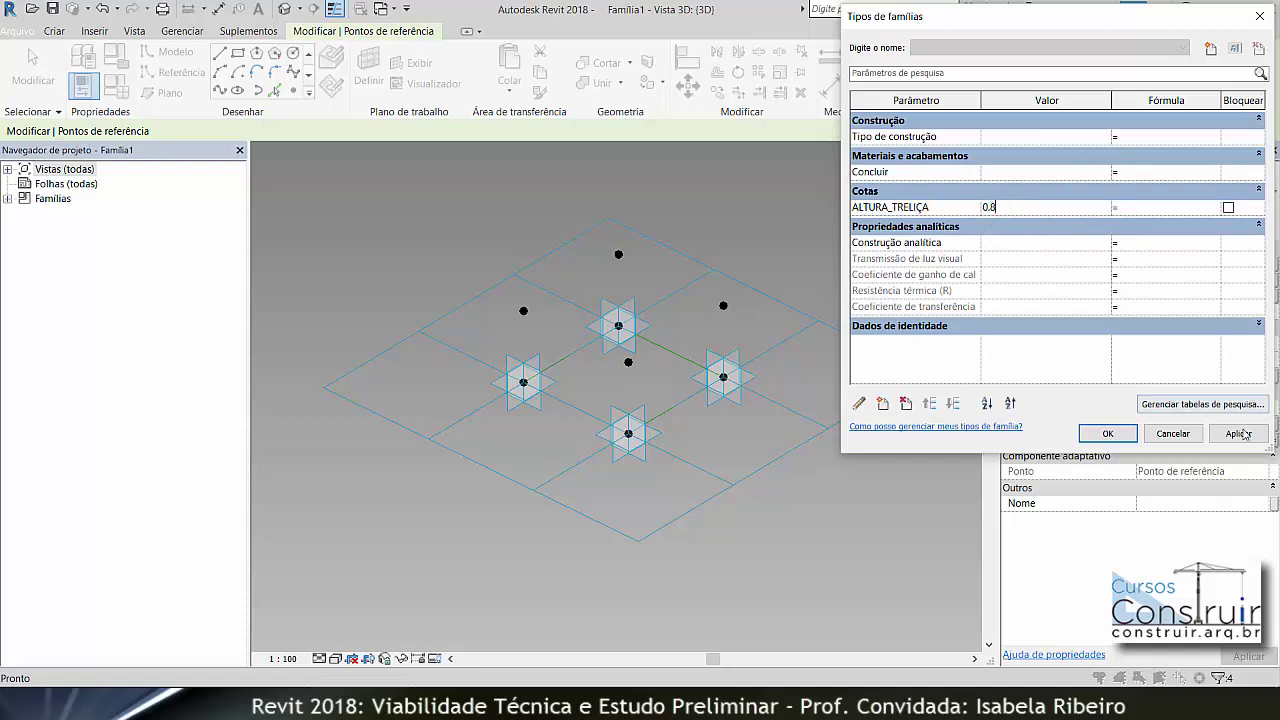
left_click(1241, 434)
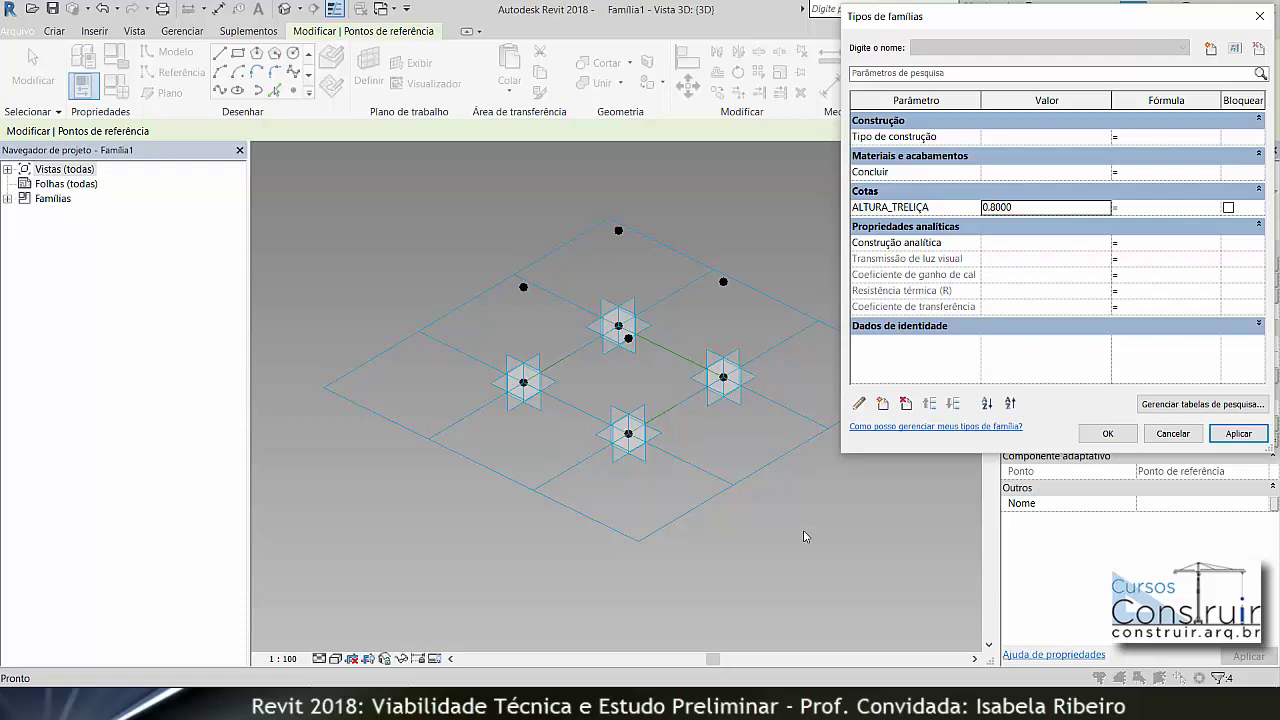
left_click(1107, 433)
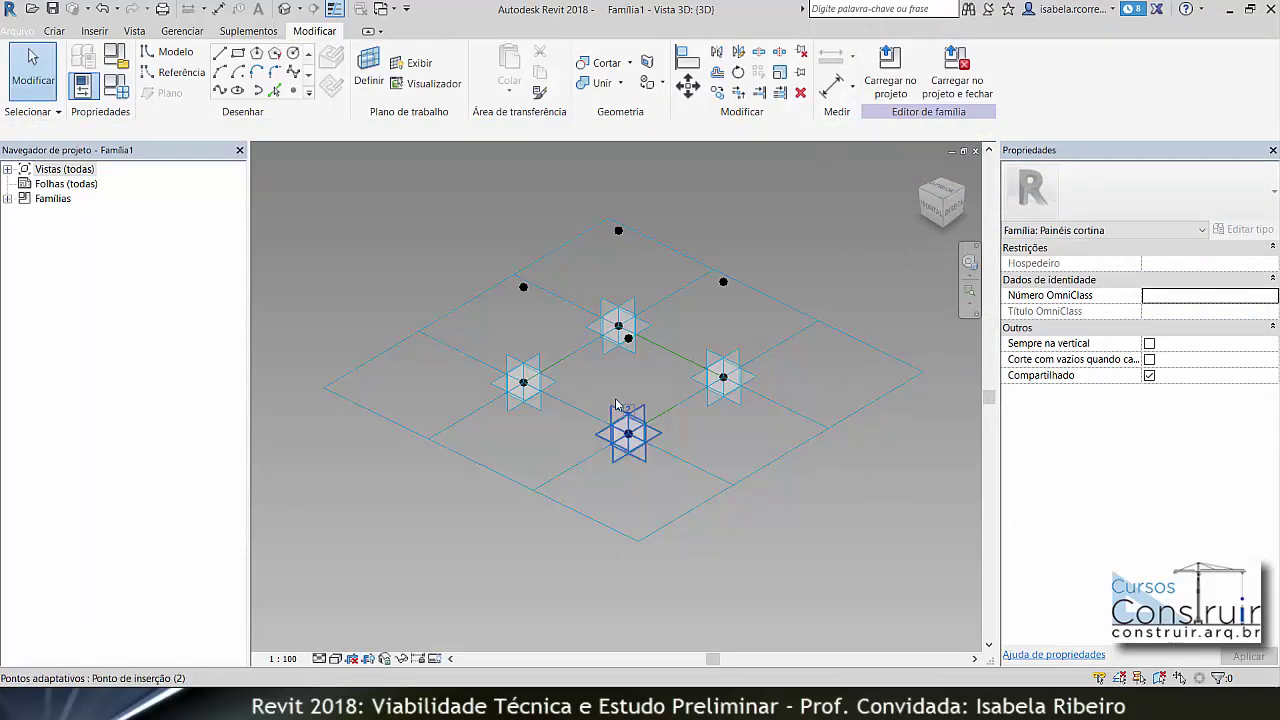
- Place reference points at the midpoints of the lower-left and upper-right edges
key("Tab")
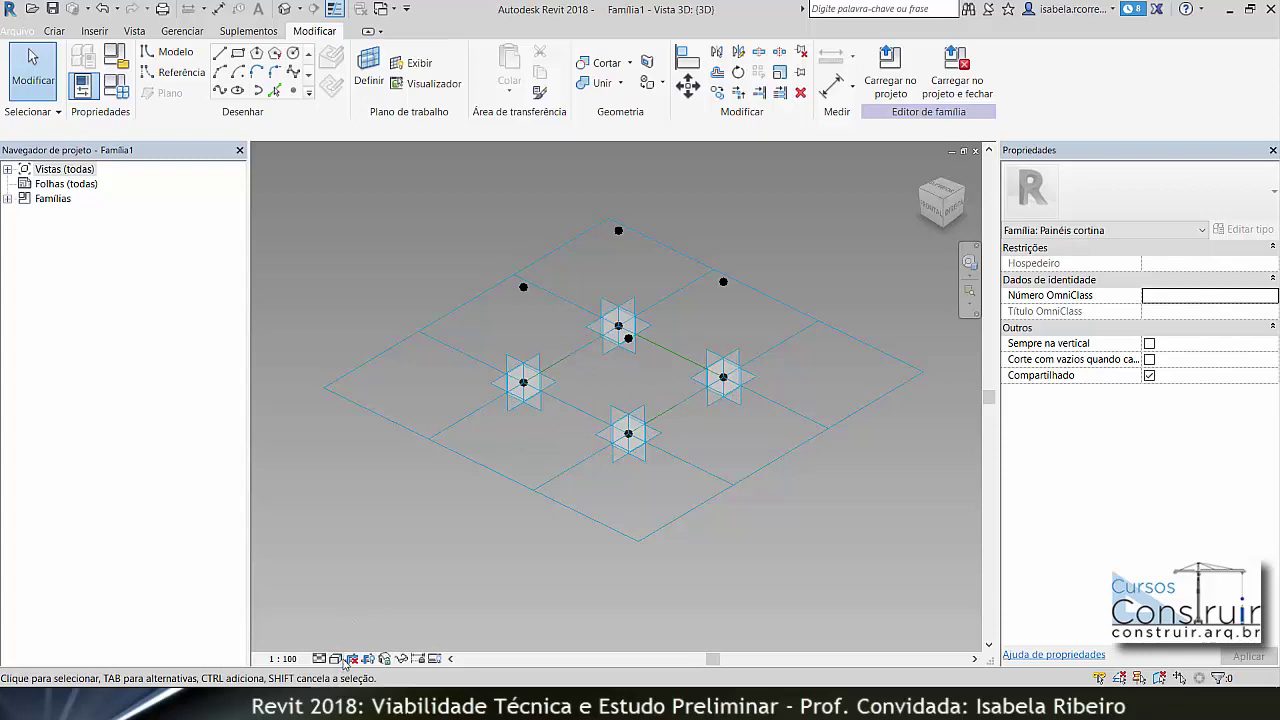
left_click(295, 93)
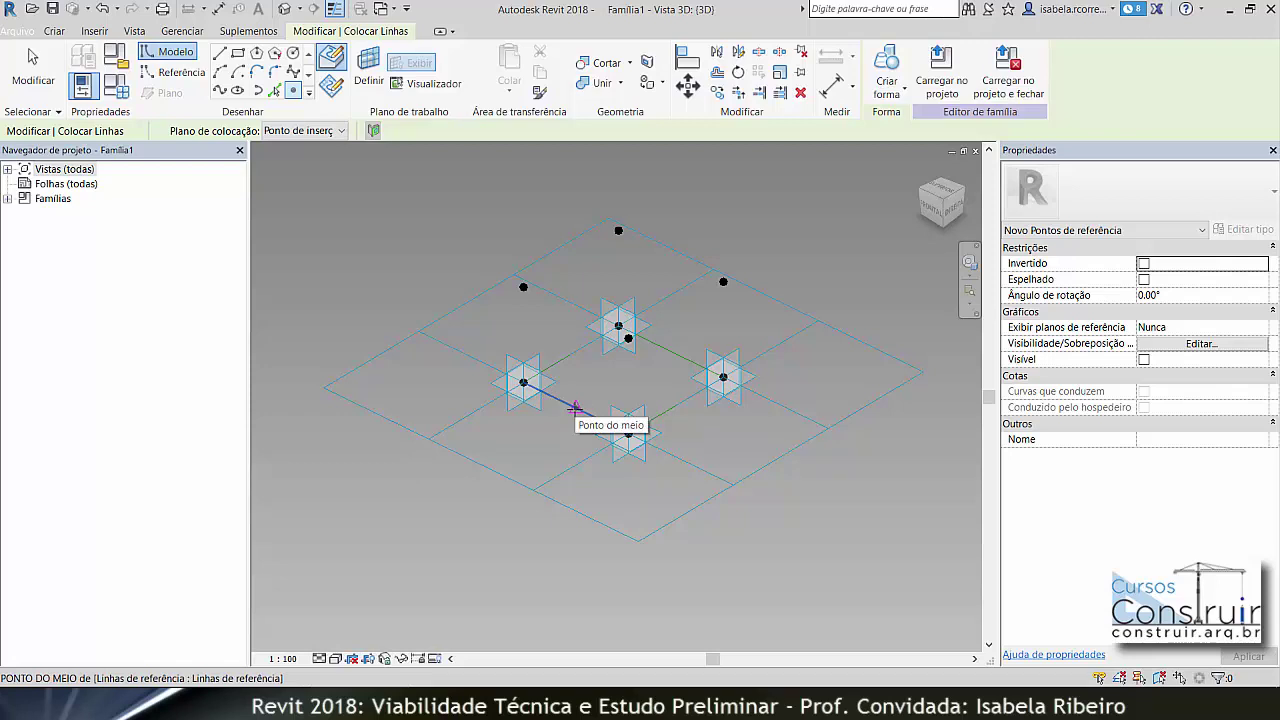
left_click(575, 407)
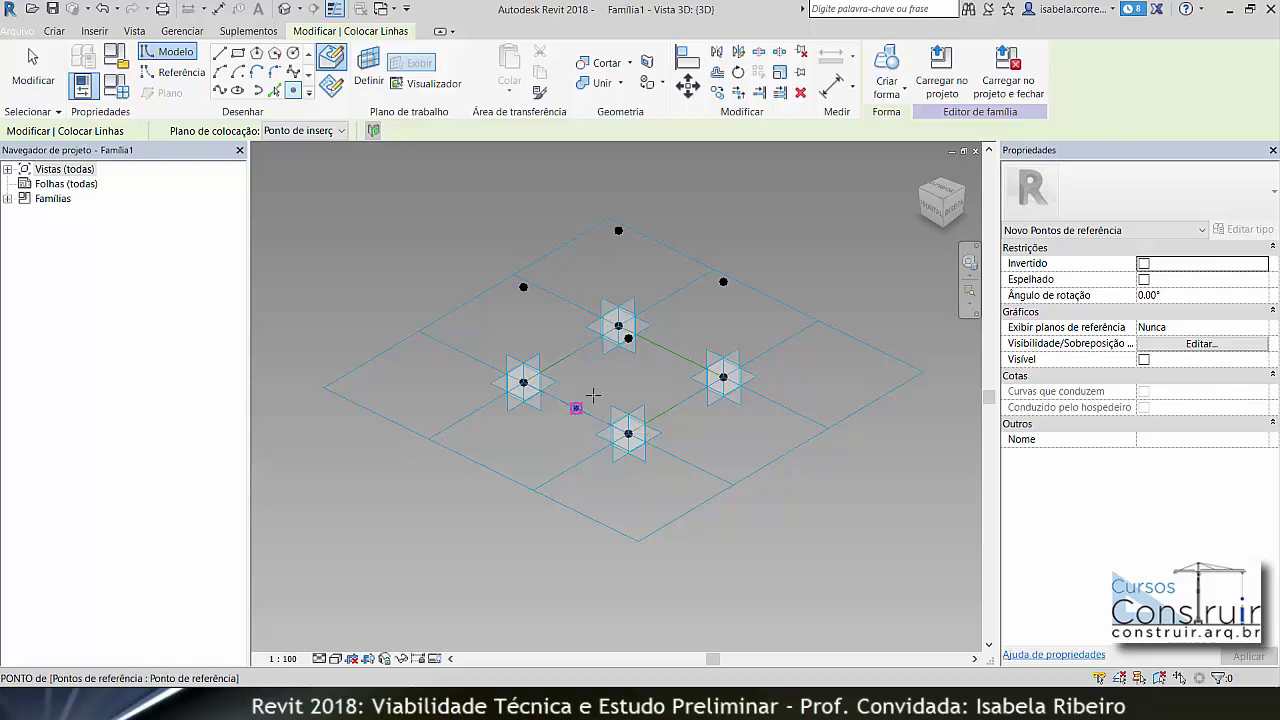
left_click(671, 351)
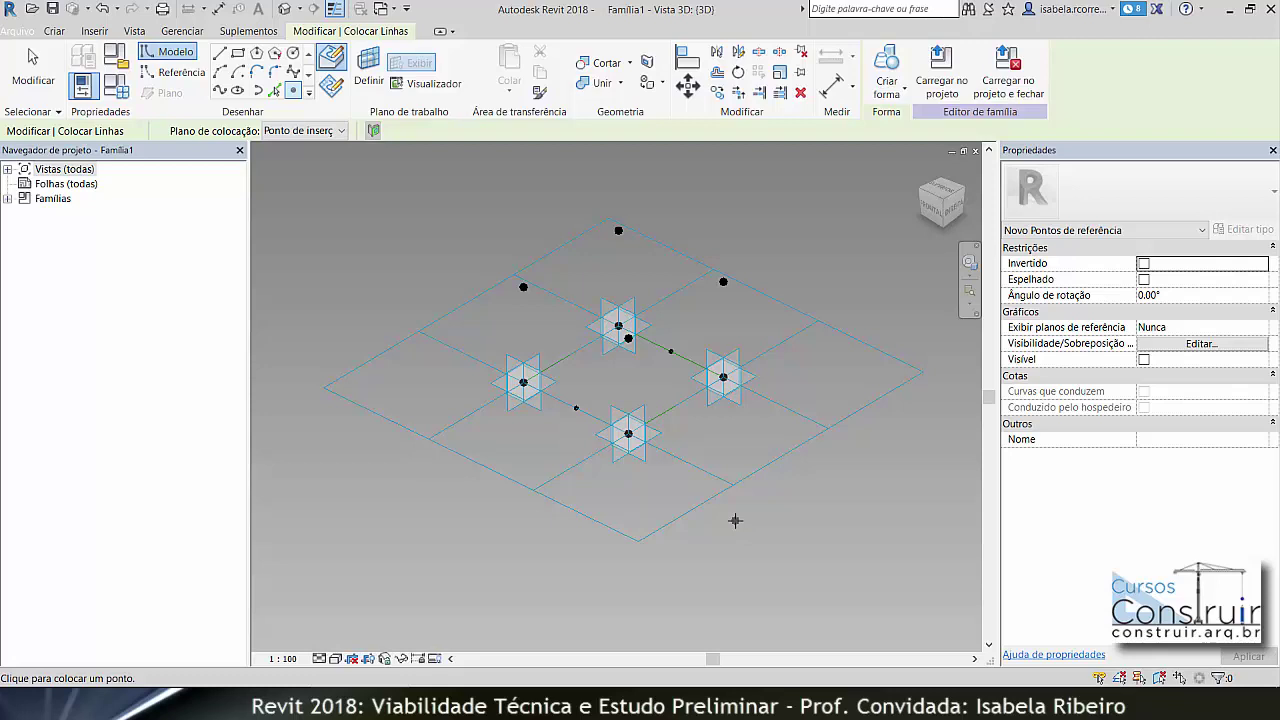
key("Escape")
left_click(638, 453)
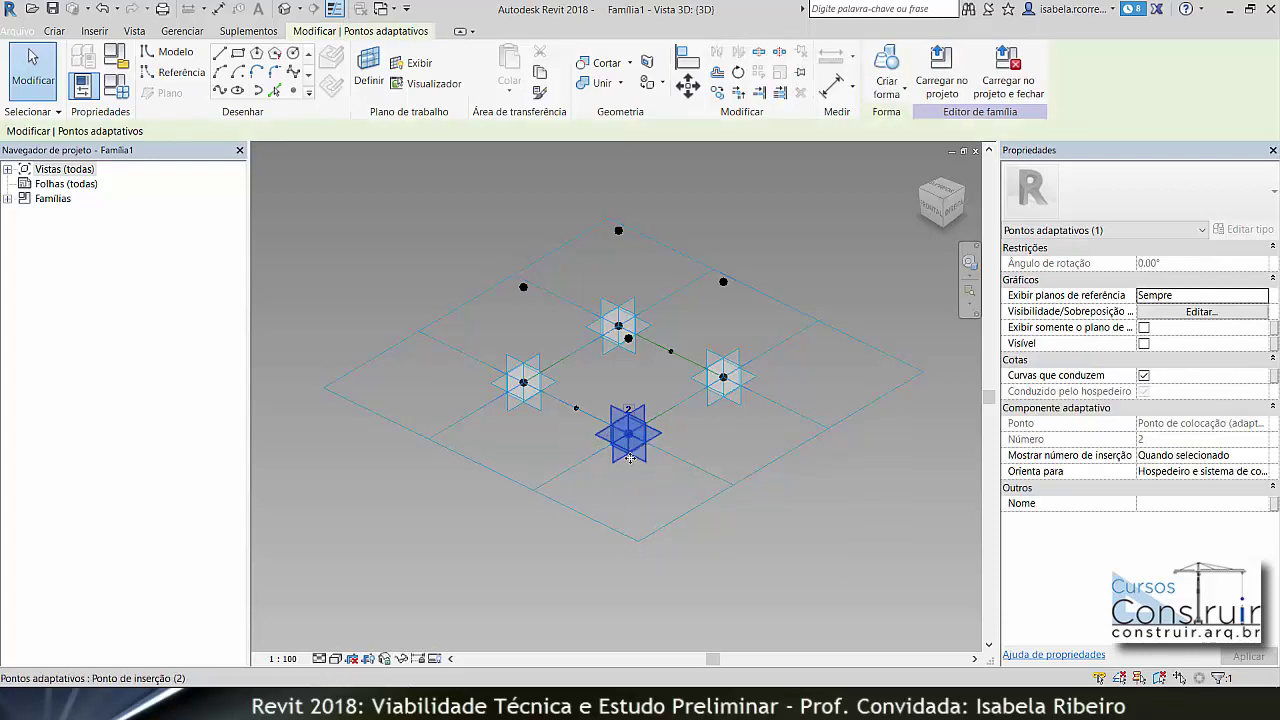
left_click_drag(625, 432, 633, 502)
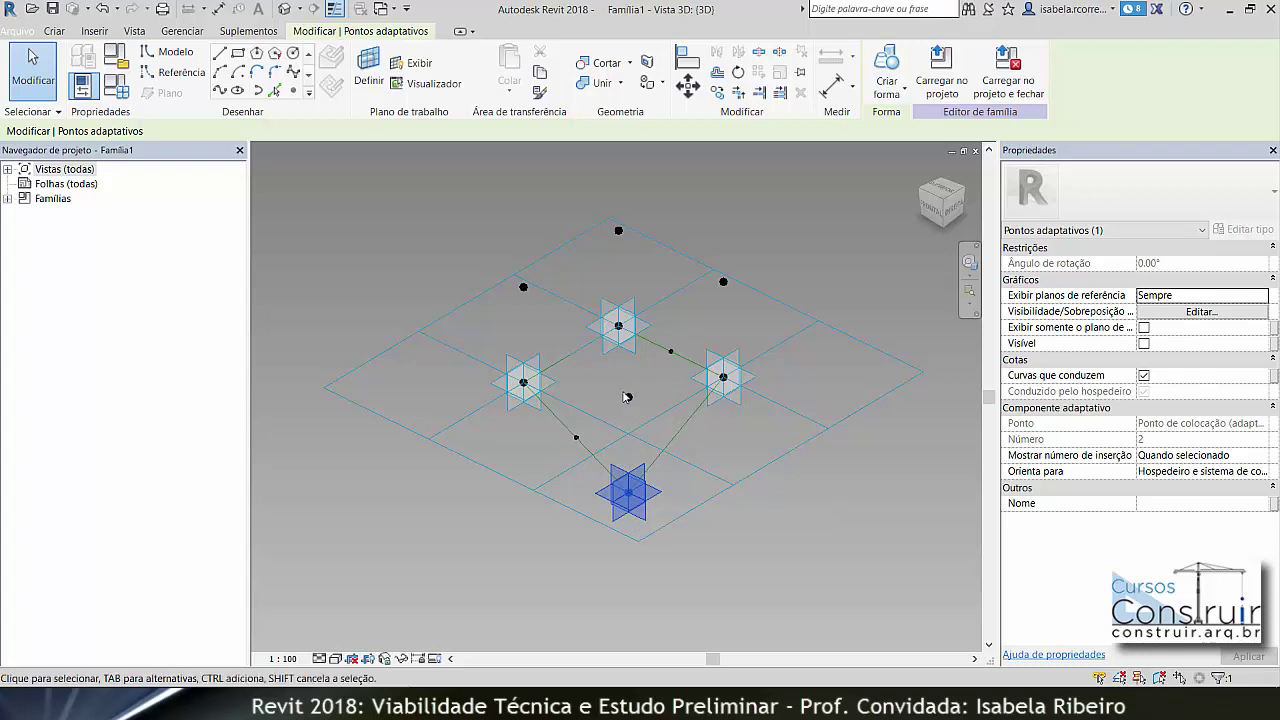
left_click(793, 562)
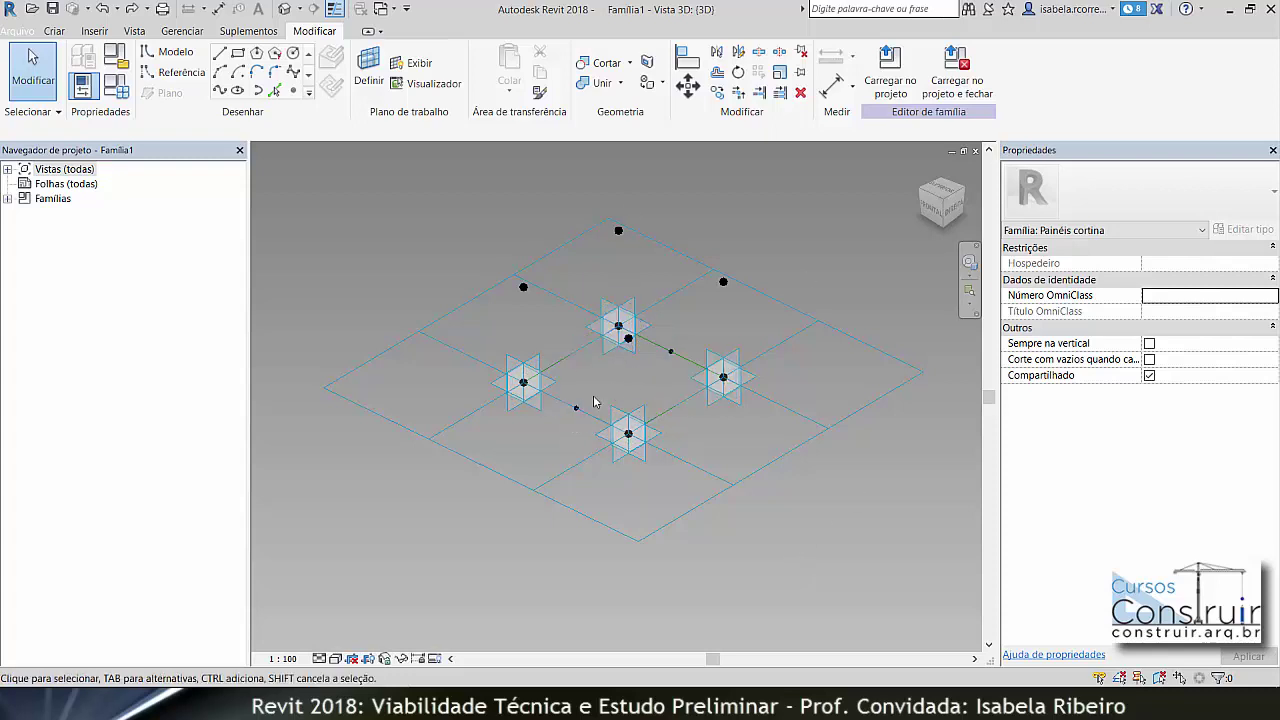
key("Tab")
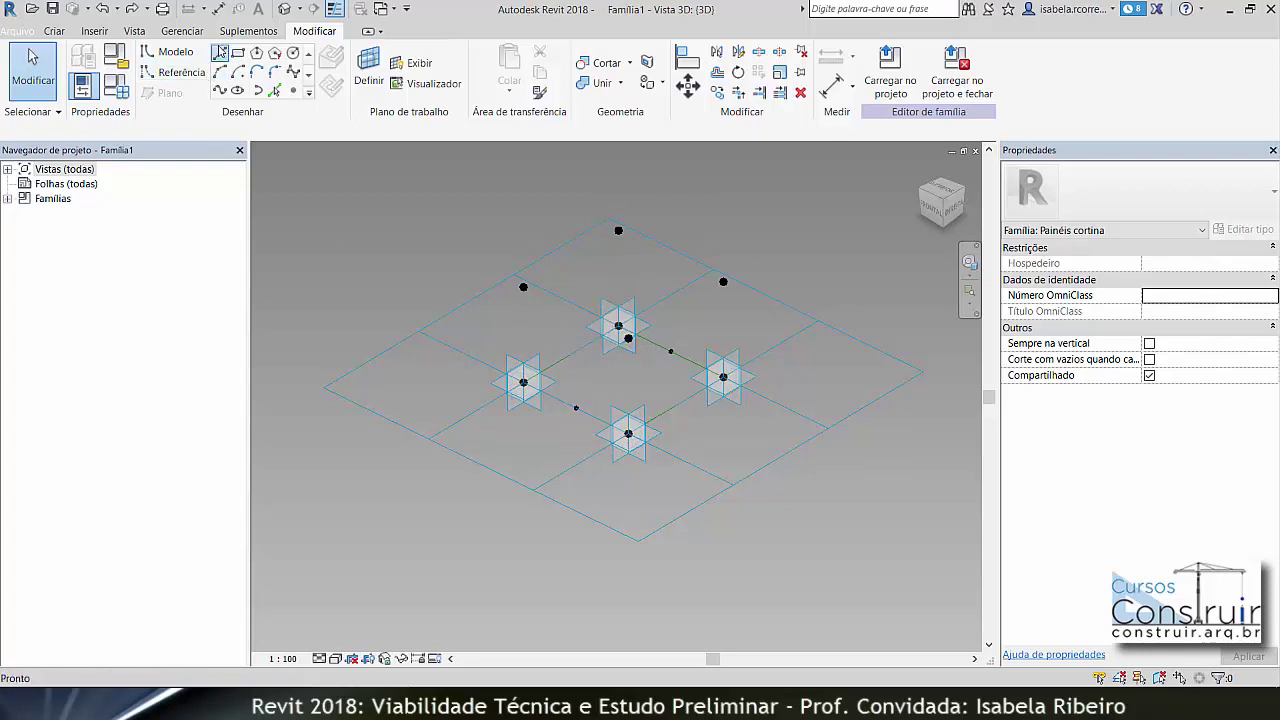
- Draw a reference line from the lower midpoint point to the upper midpoint point
left_click(220, 52)
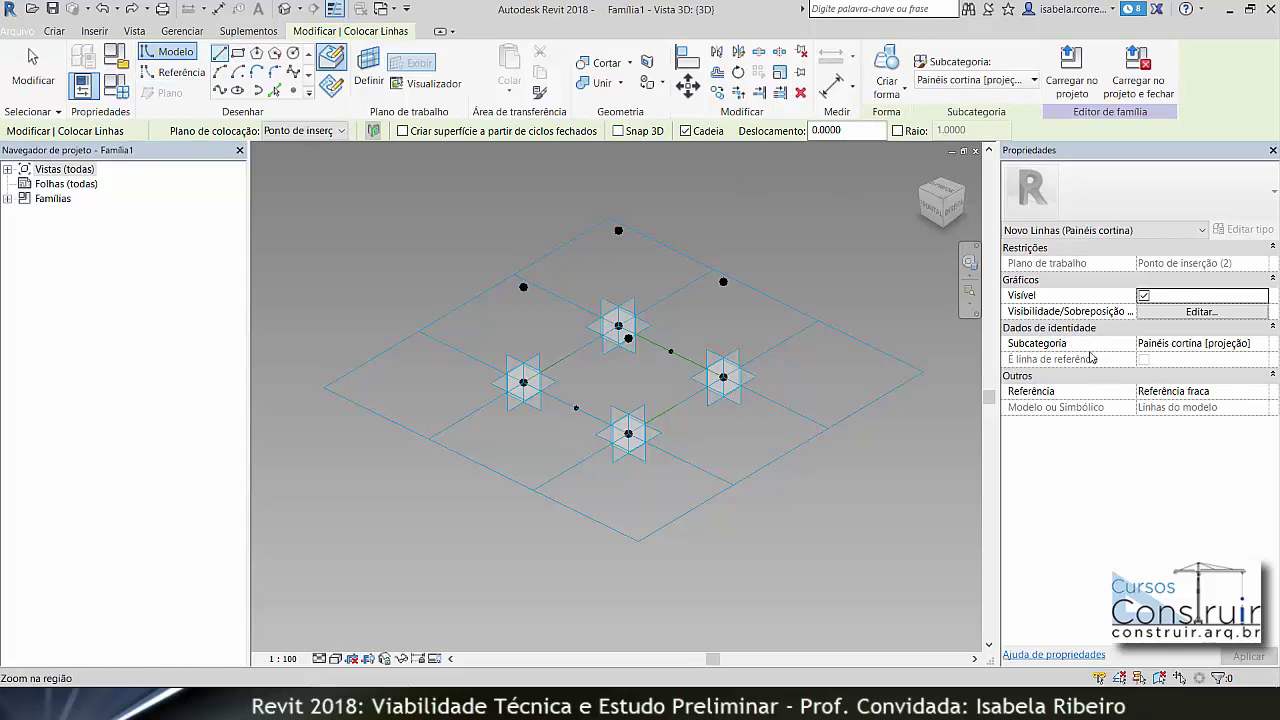
left_click(178, 72)
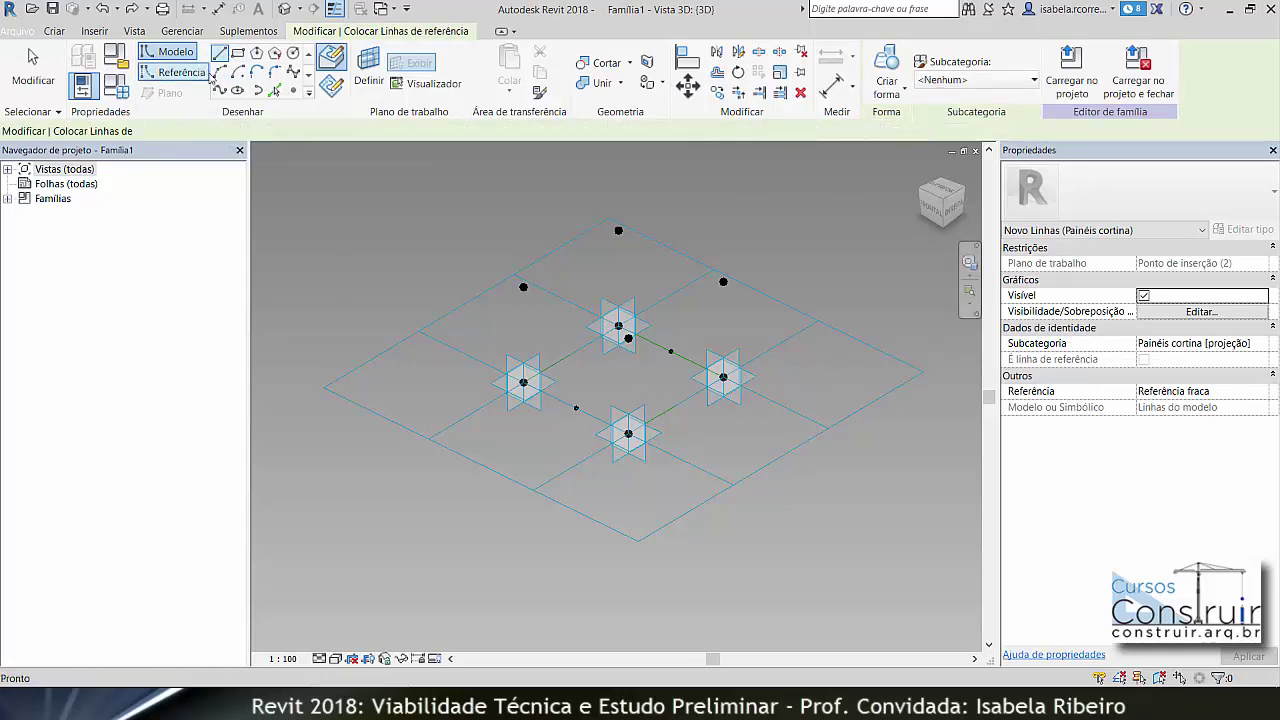
left_click(576, 409)
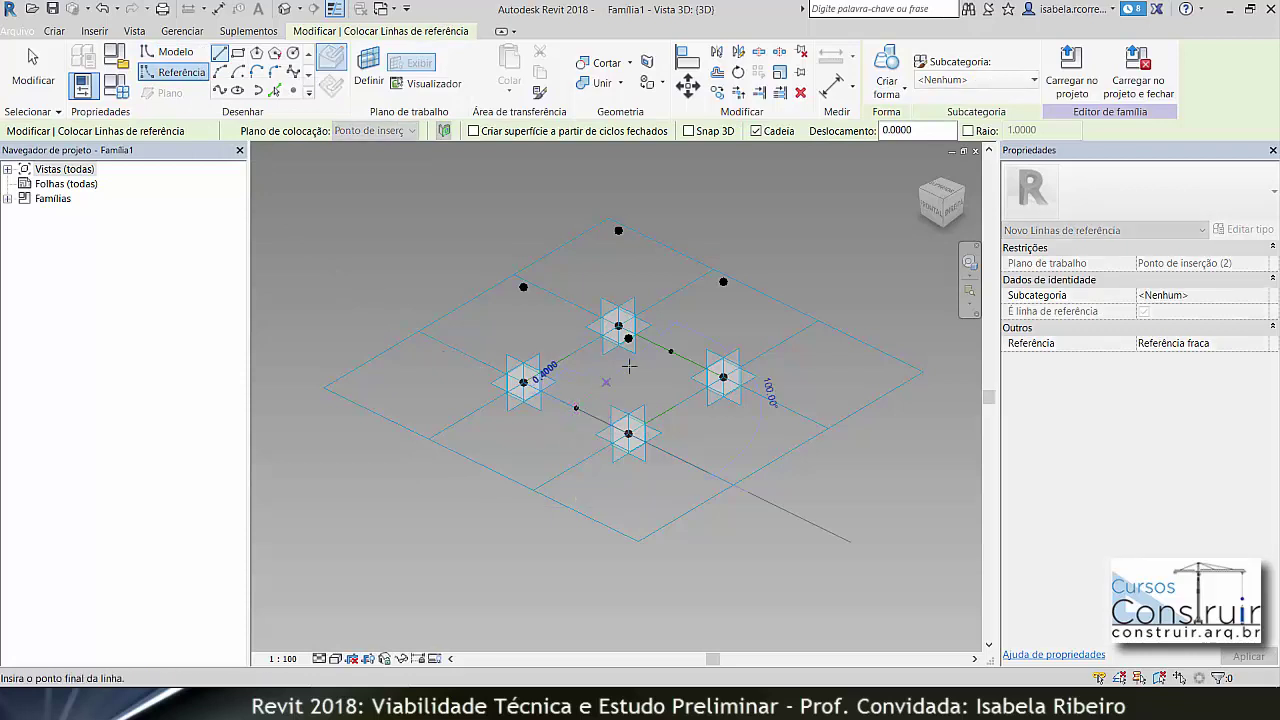
left_click(673, 350)
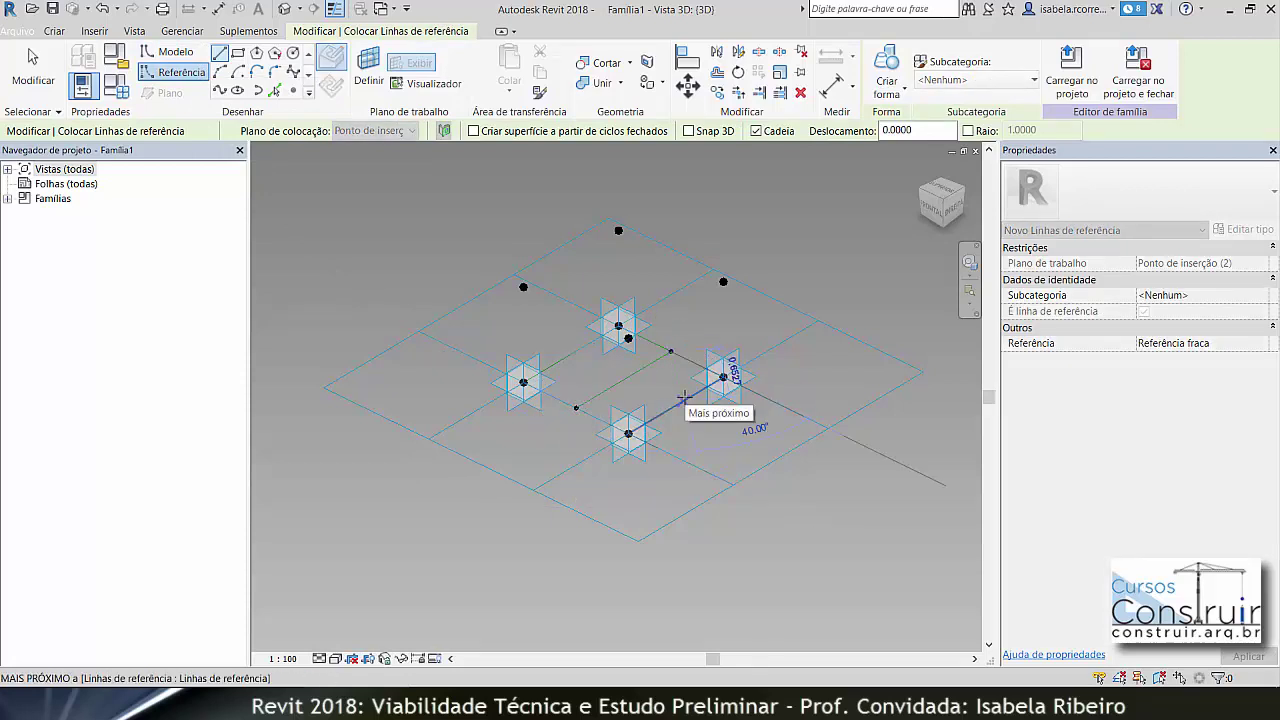
key("Escape")
key("Escape")
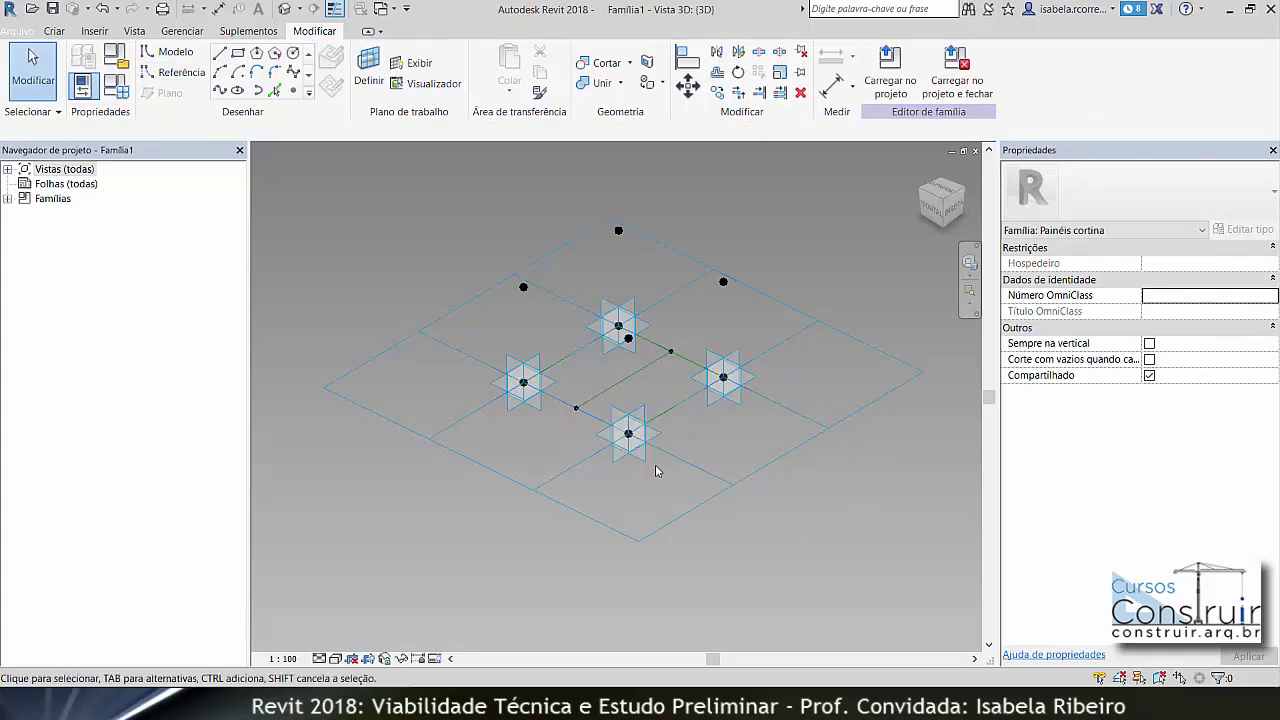
- Flex the bottom adaptive point, undo the move, and remove the central reference line
left_click(629, 438)
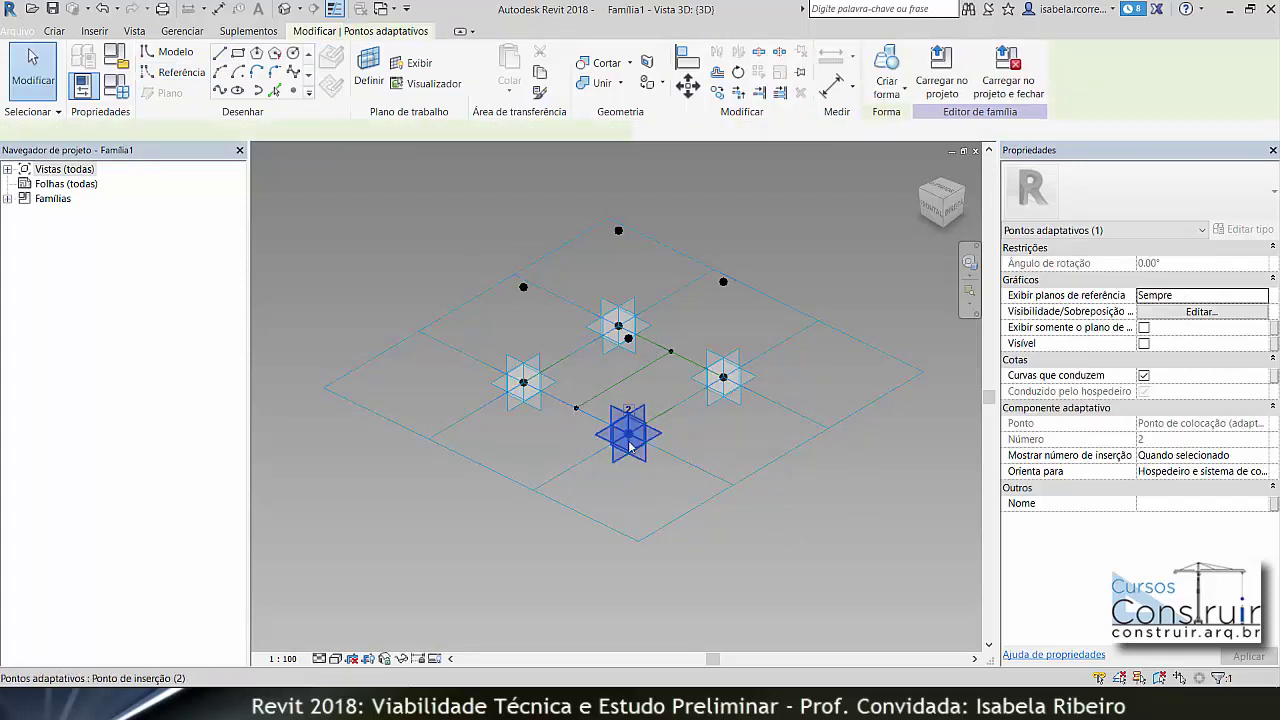
left_click_drag(629, 445, 630, 520)
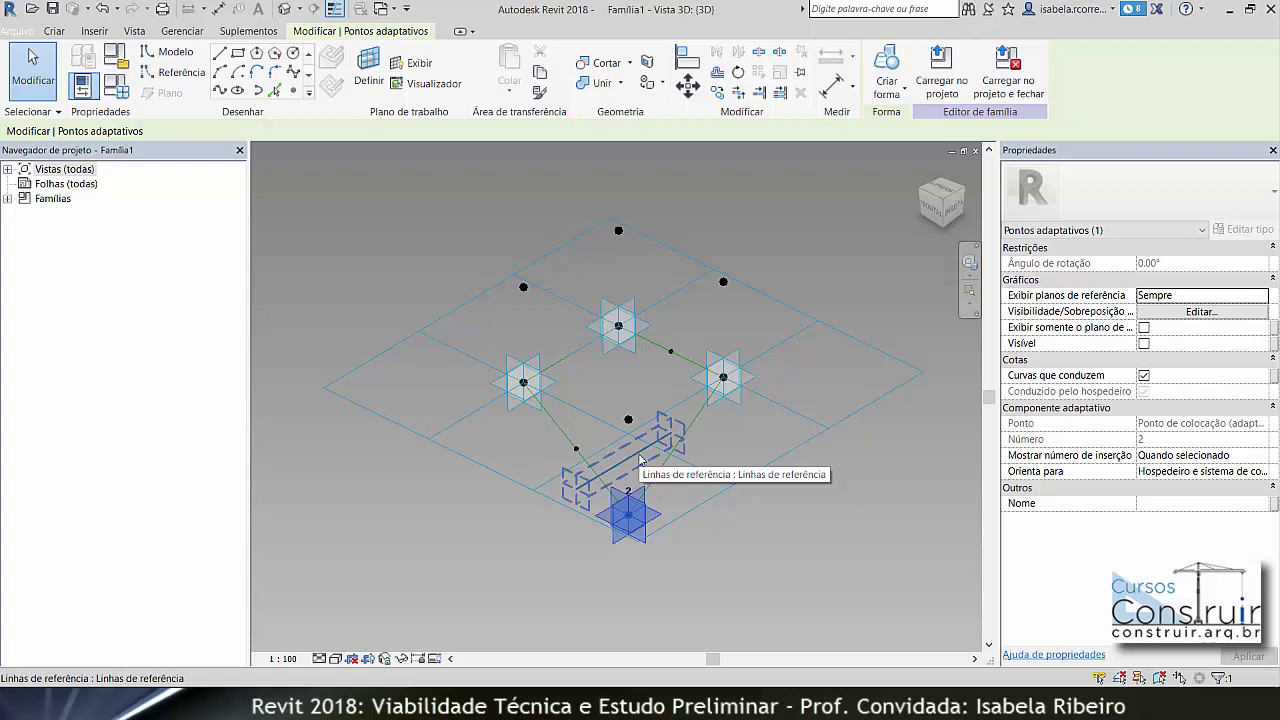
left_click(640, 458)
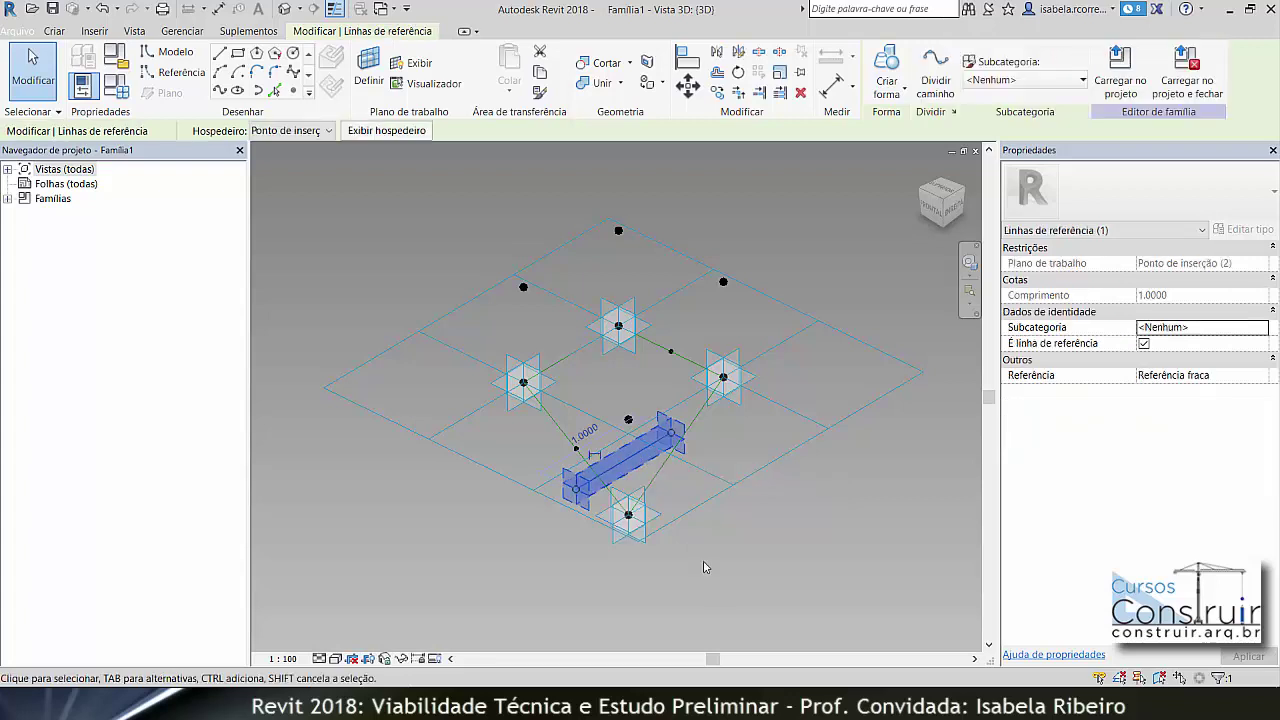
left_click(719, 594)
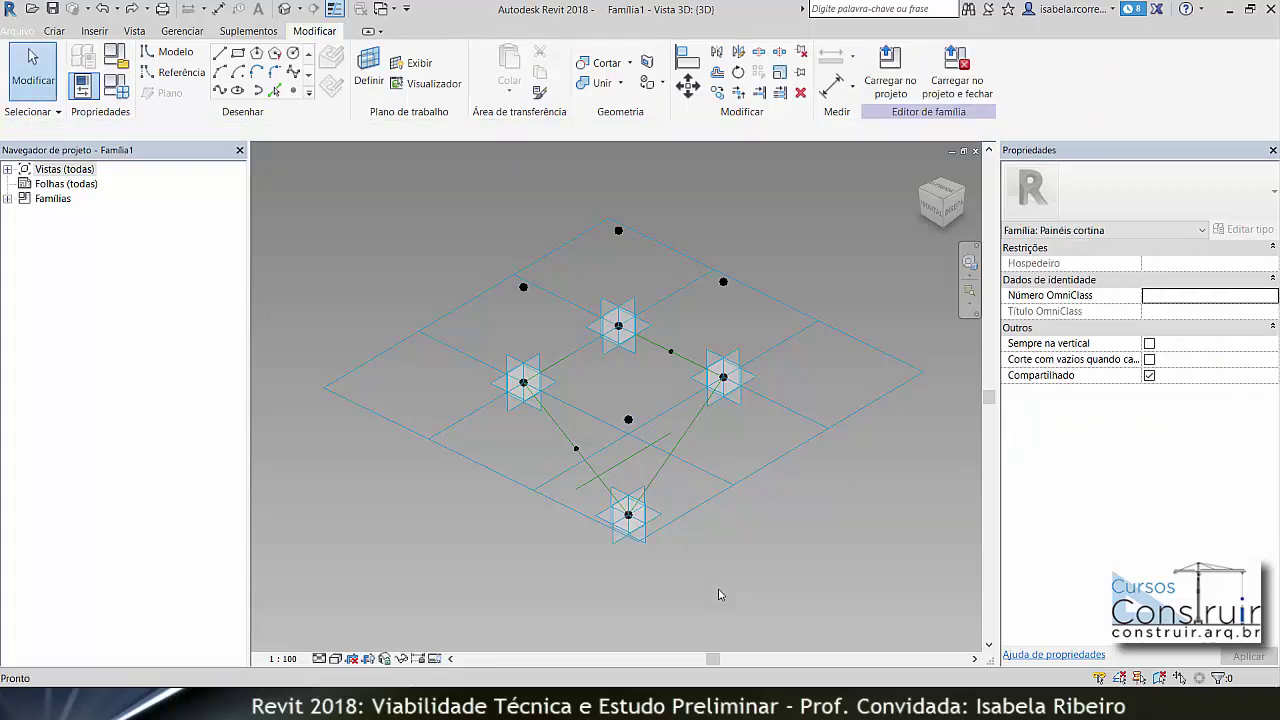
key("ctrl+z")
left_click(626, 388)
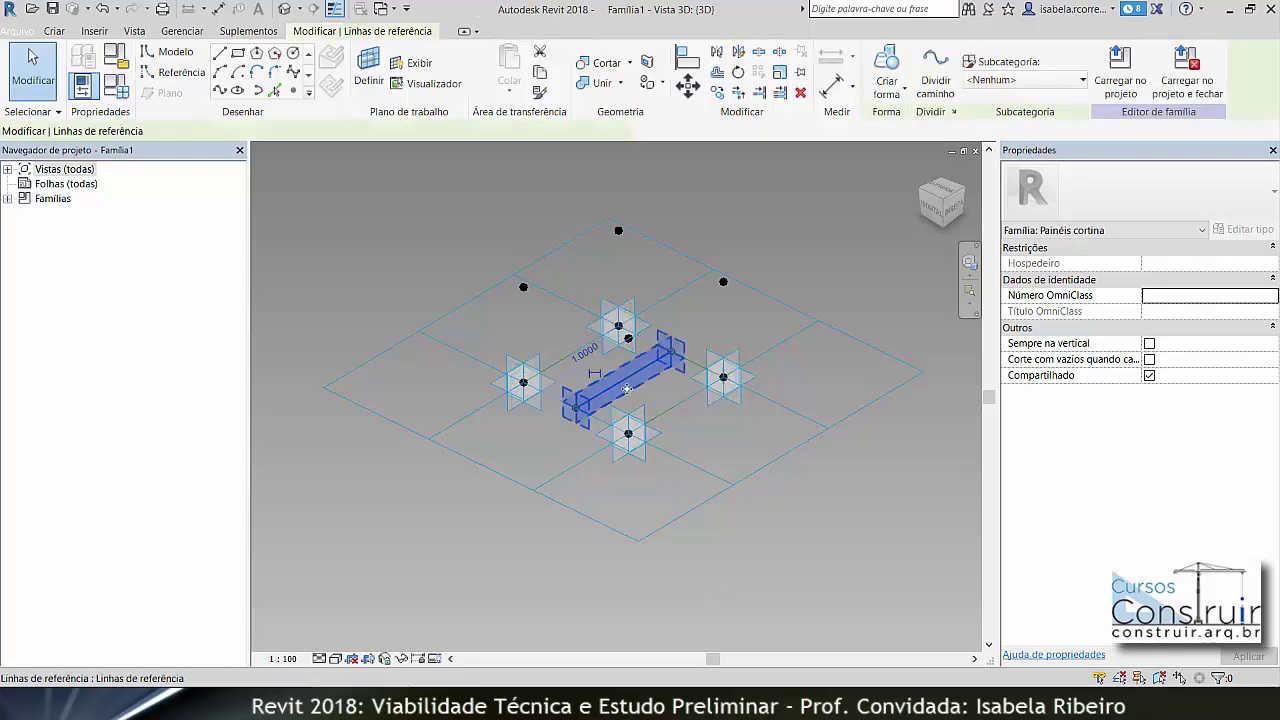
key("Escape")
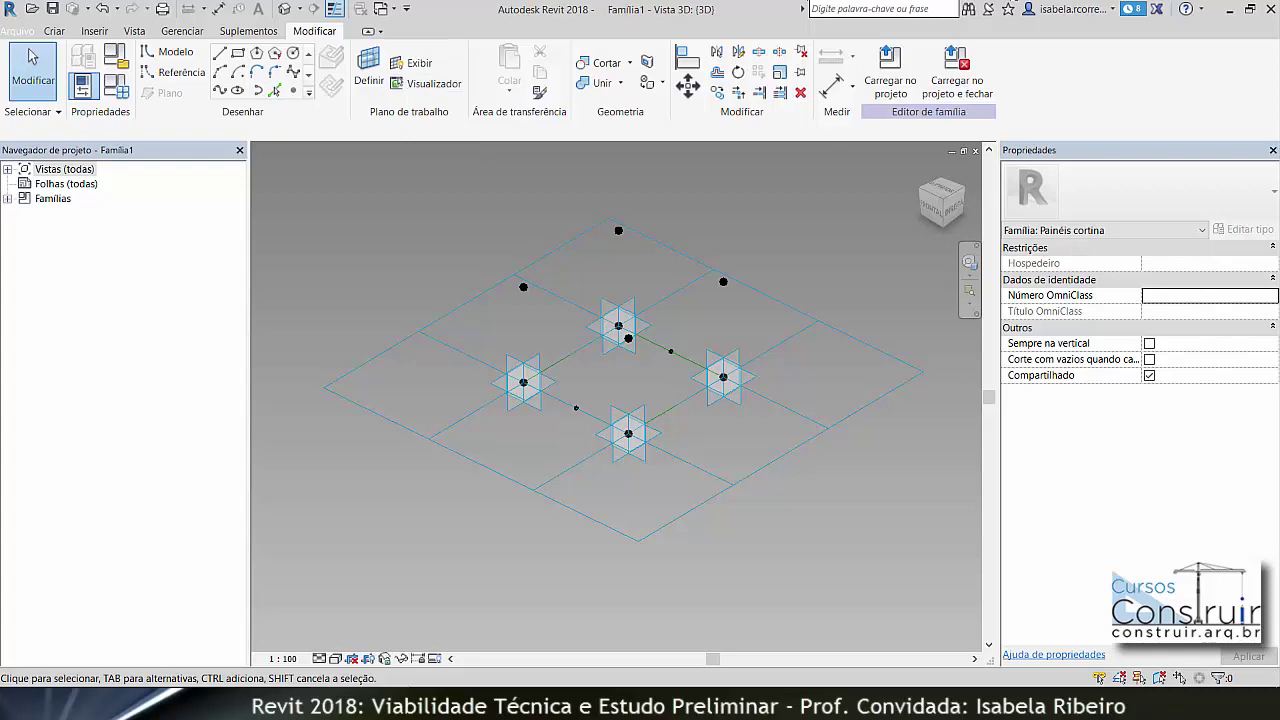
- Draw a spline model line between the lower and upper midpoint points
left_click(219, 90)
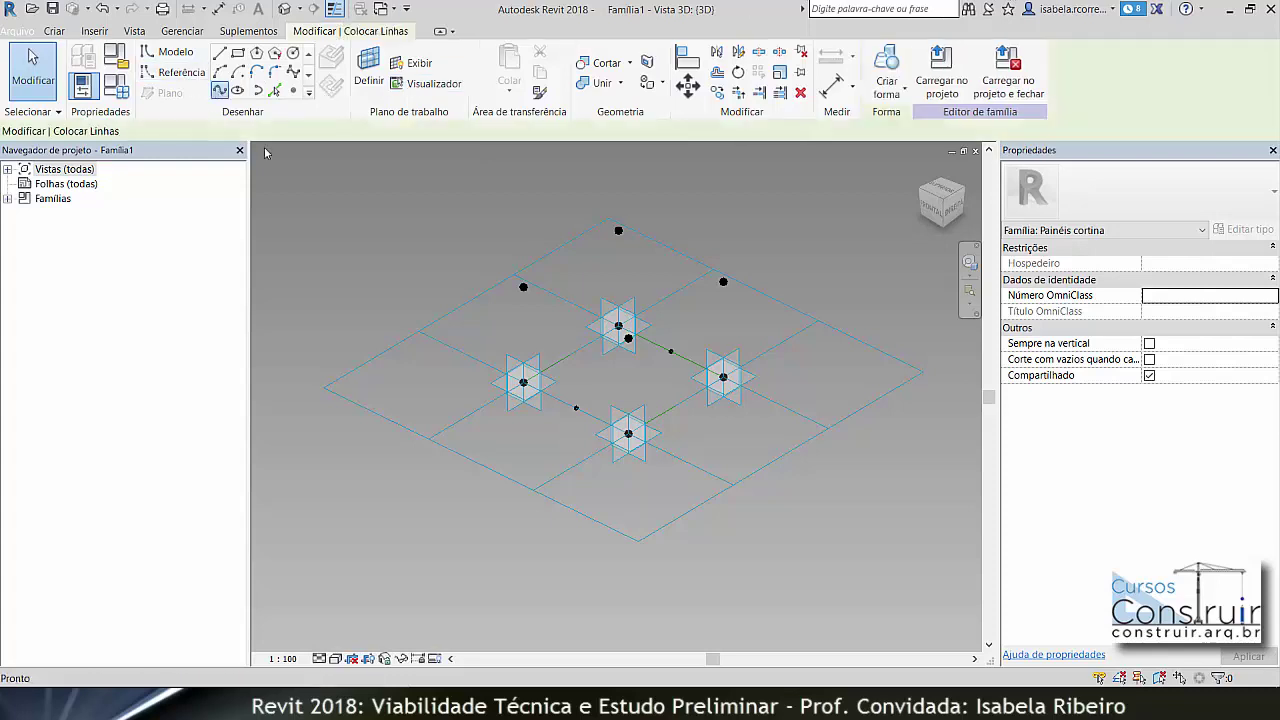
left_click(576, 407)
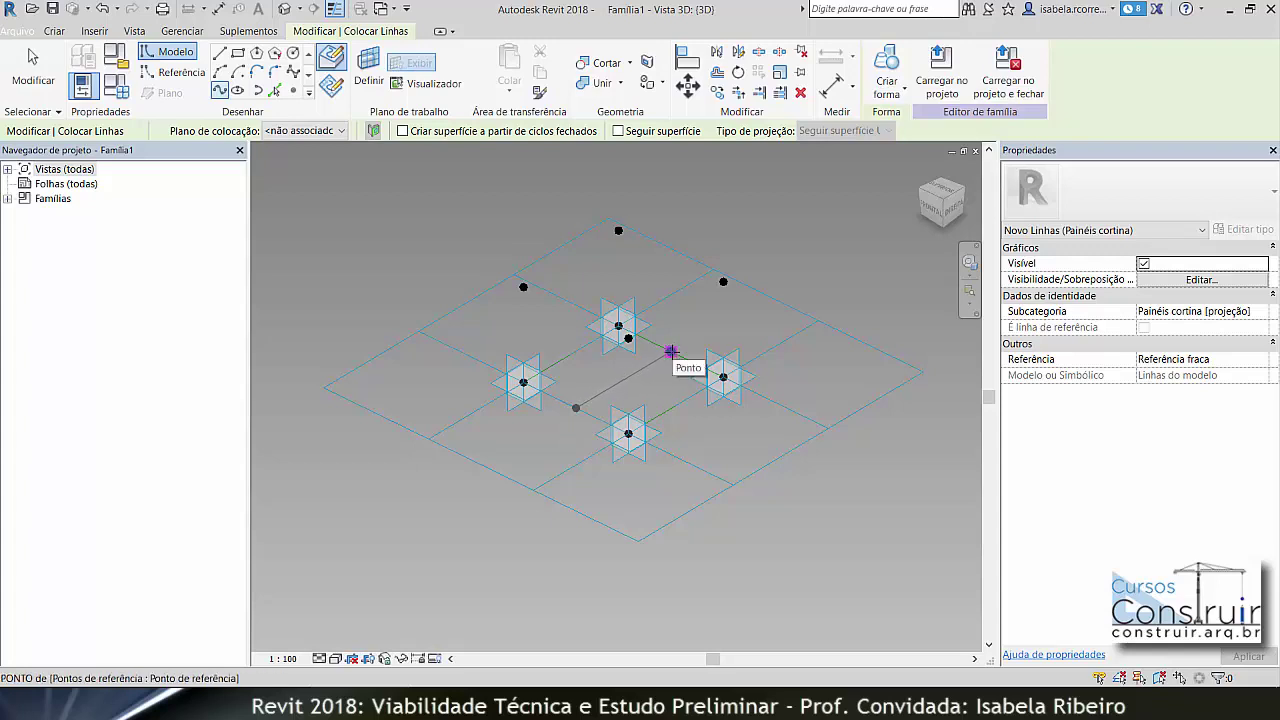
left_click(671, 352)
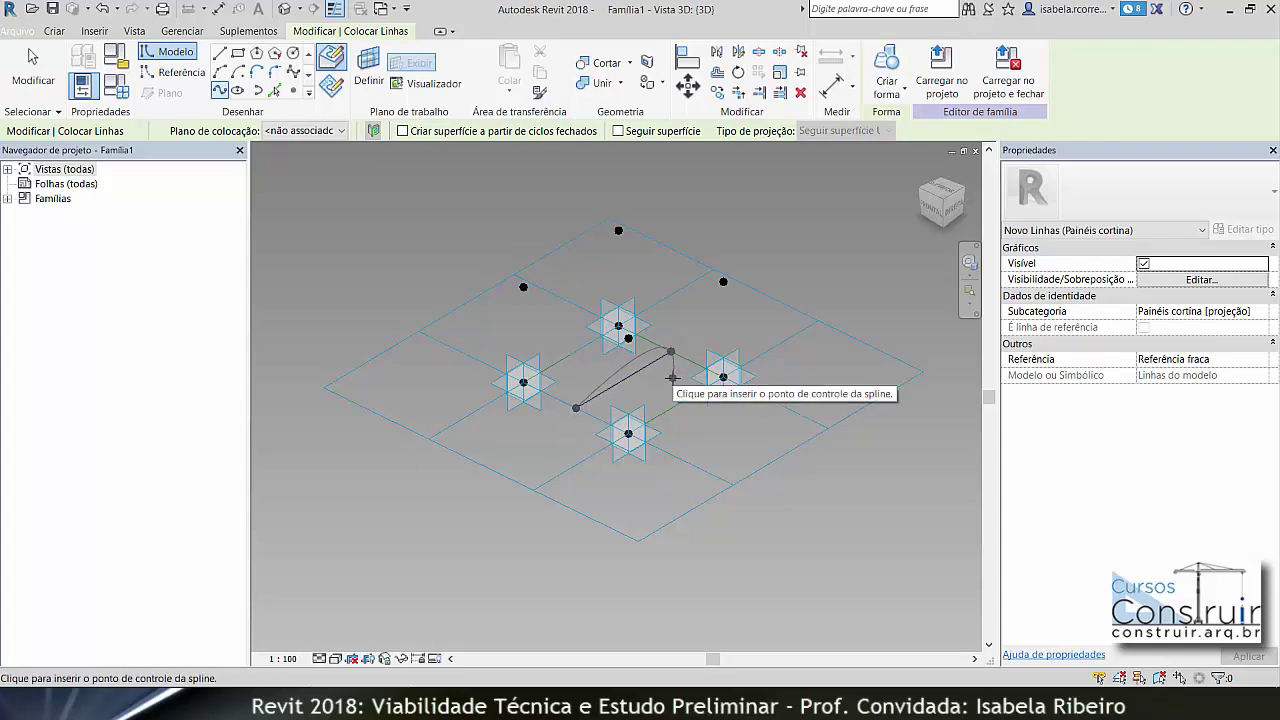
key("Escape")
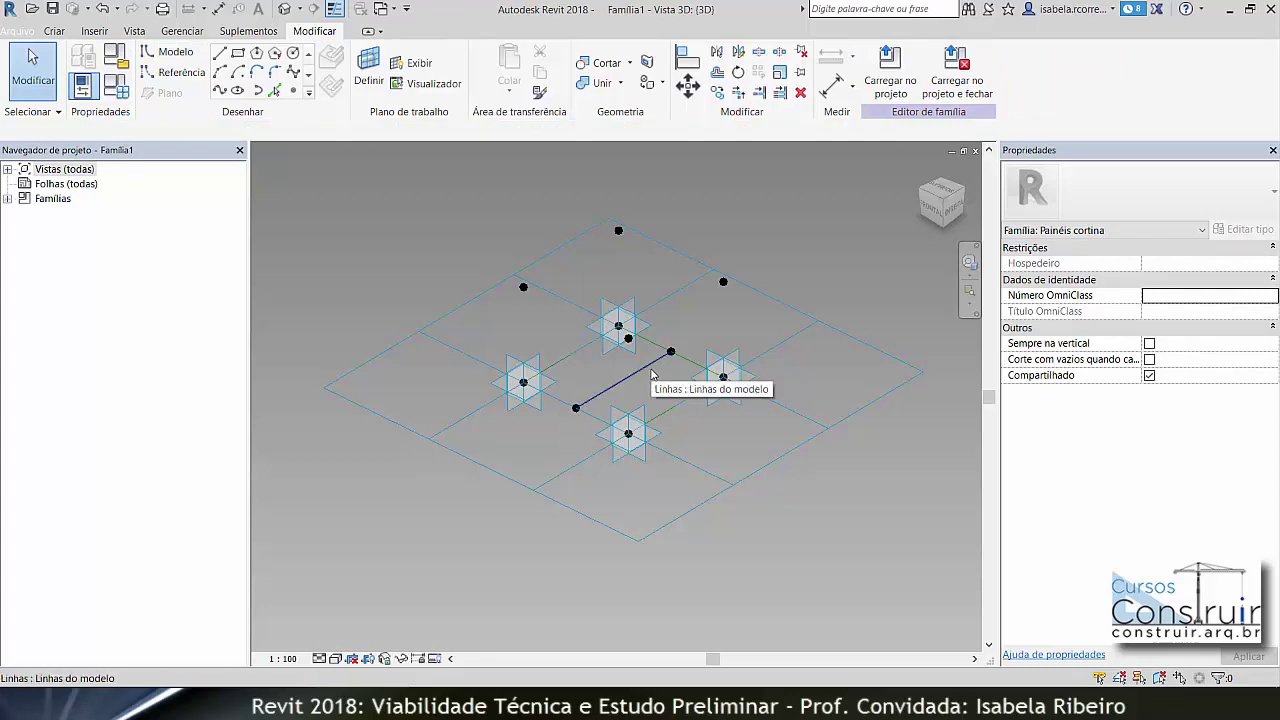
- Tick 'É linha de referência' to convert the central line into a reference line
left_click(650, 374)
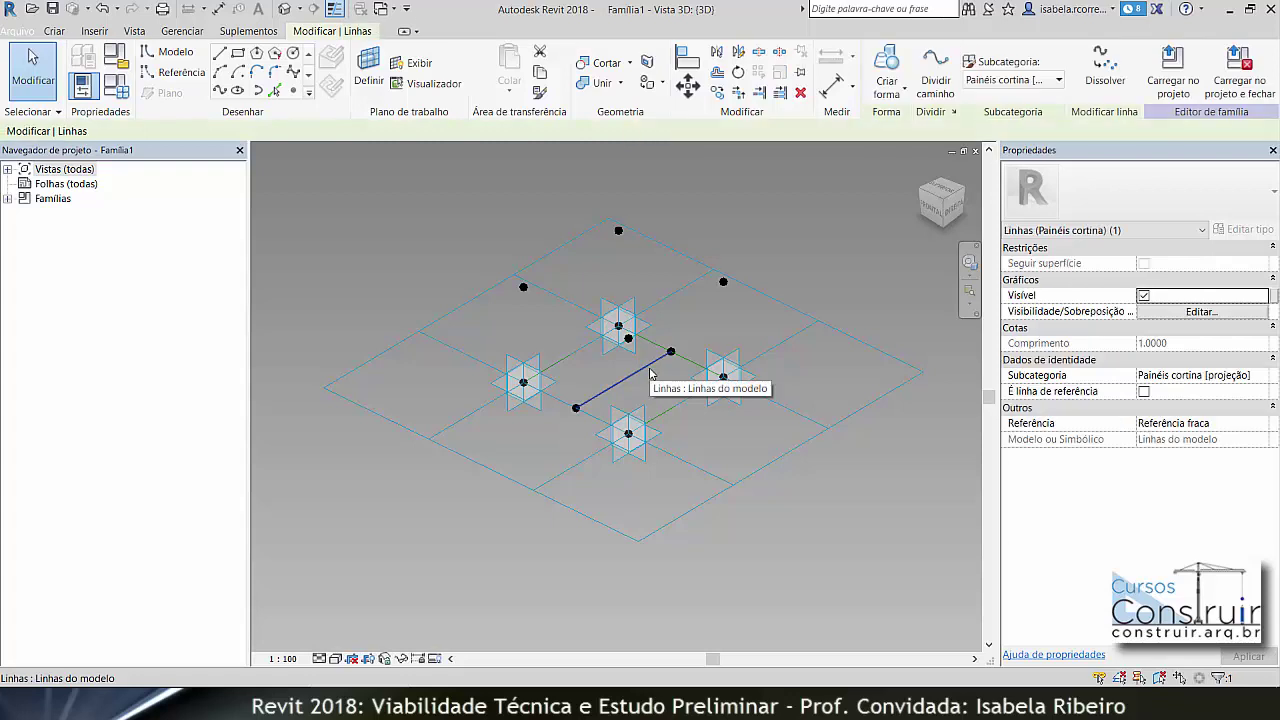
left_click(1144, 392)
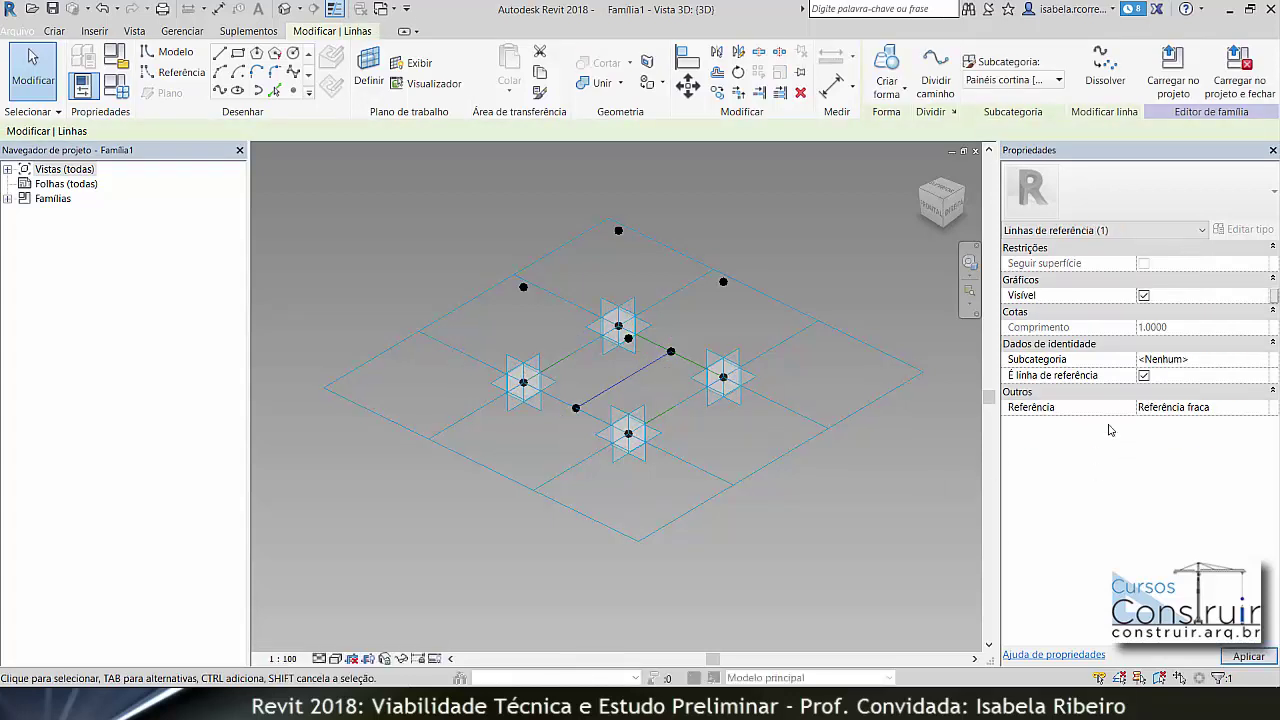
left_click(894, 514)
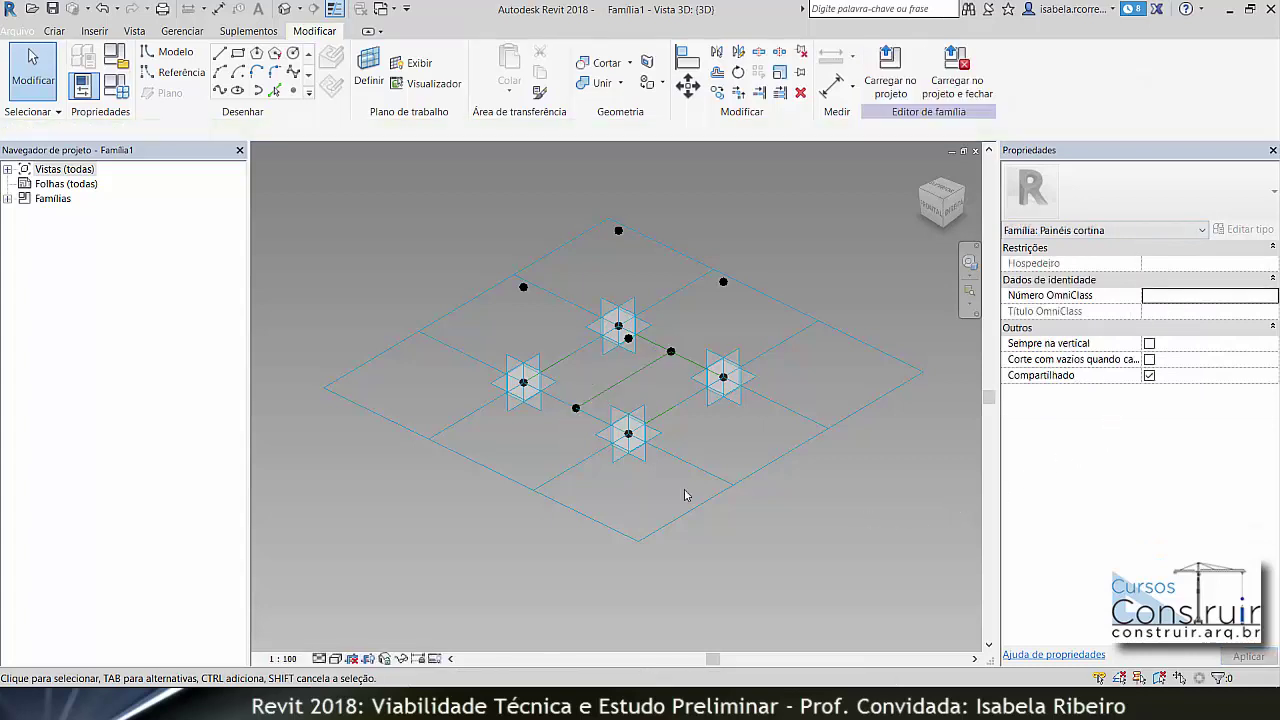
left_click(629, 436)
left_click_drag(629, 436, 628, 523)
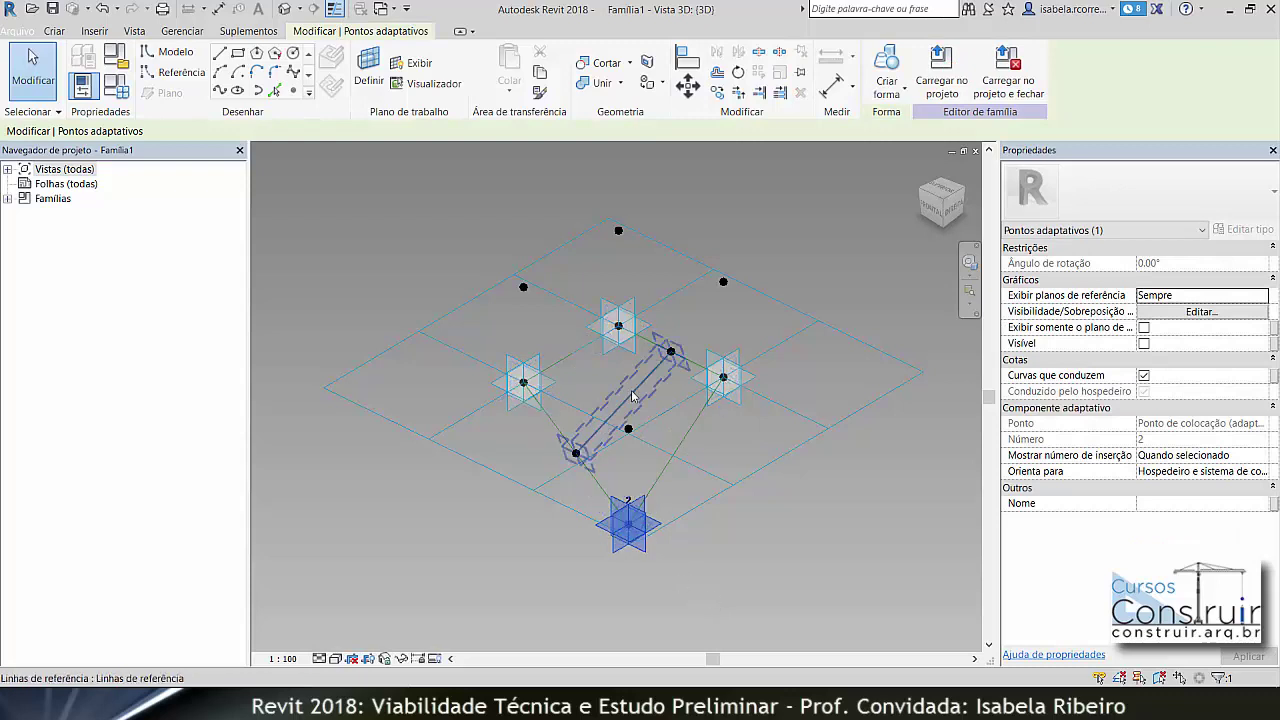
key("Tab")
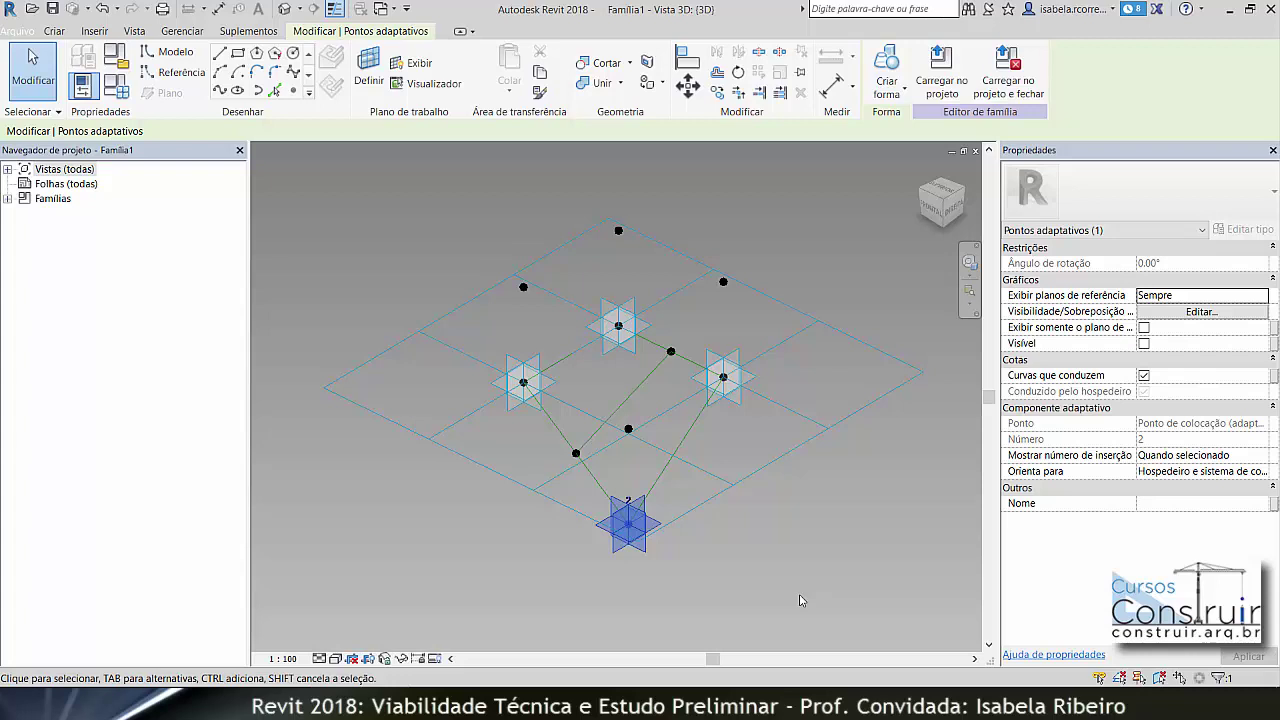
key("ctrl+z")
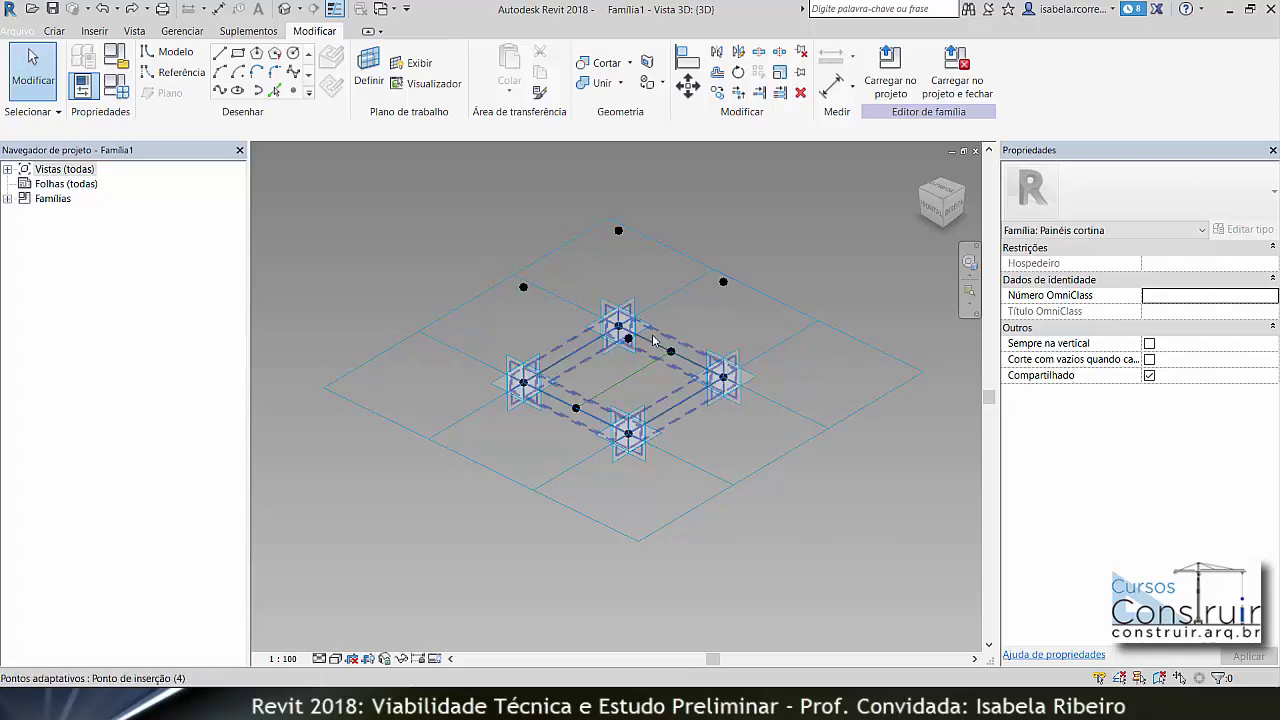
- Place a reference point at the midpoint of the central reference line
left_click(294, 93)
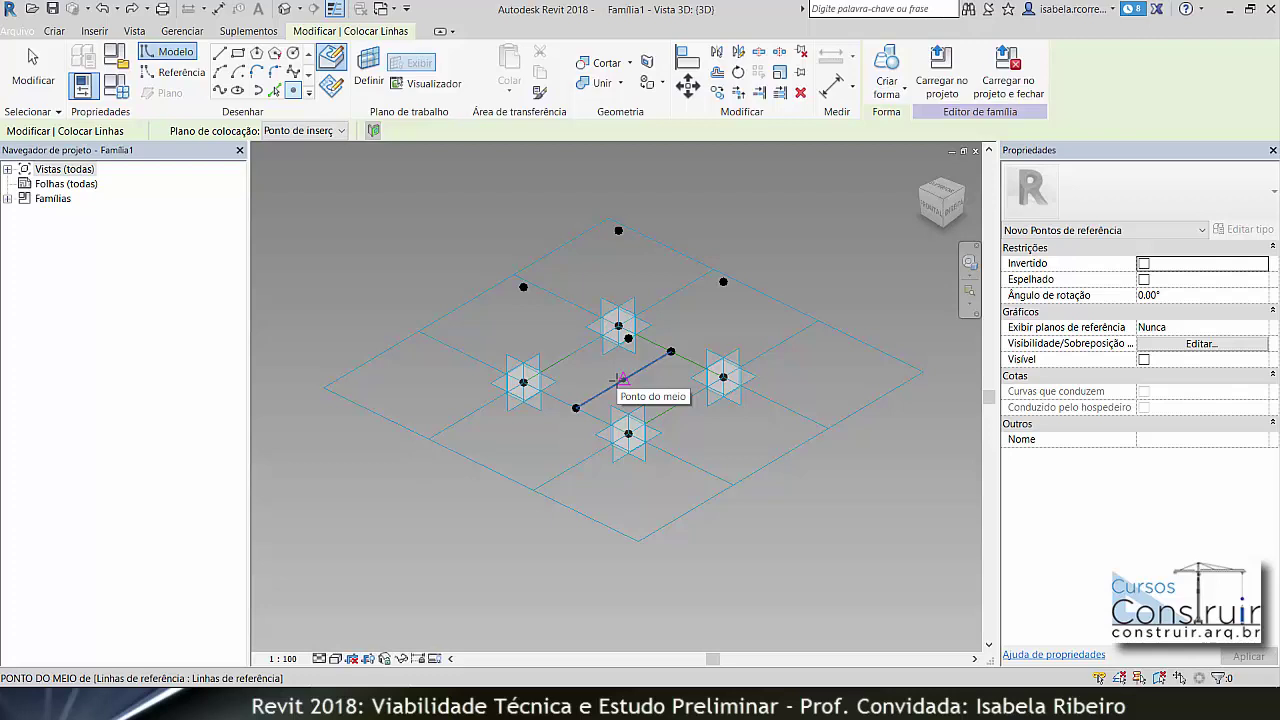
left_click(622, 380)
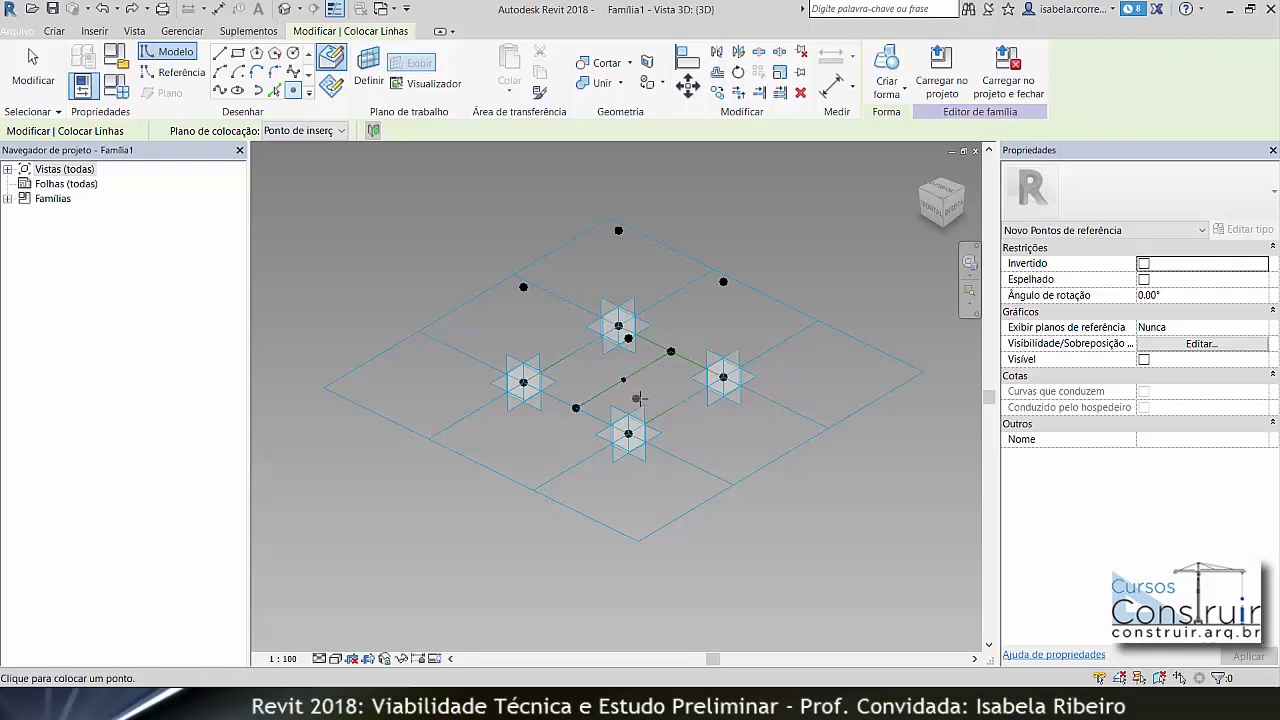
key("Escape")
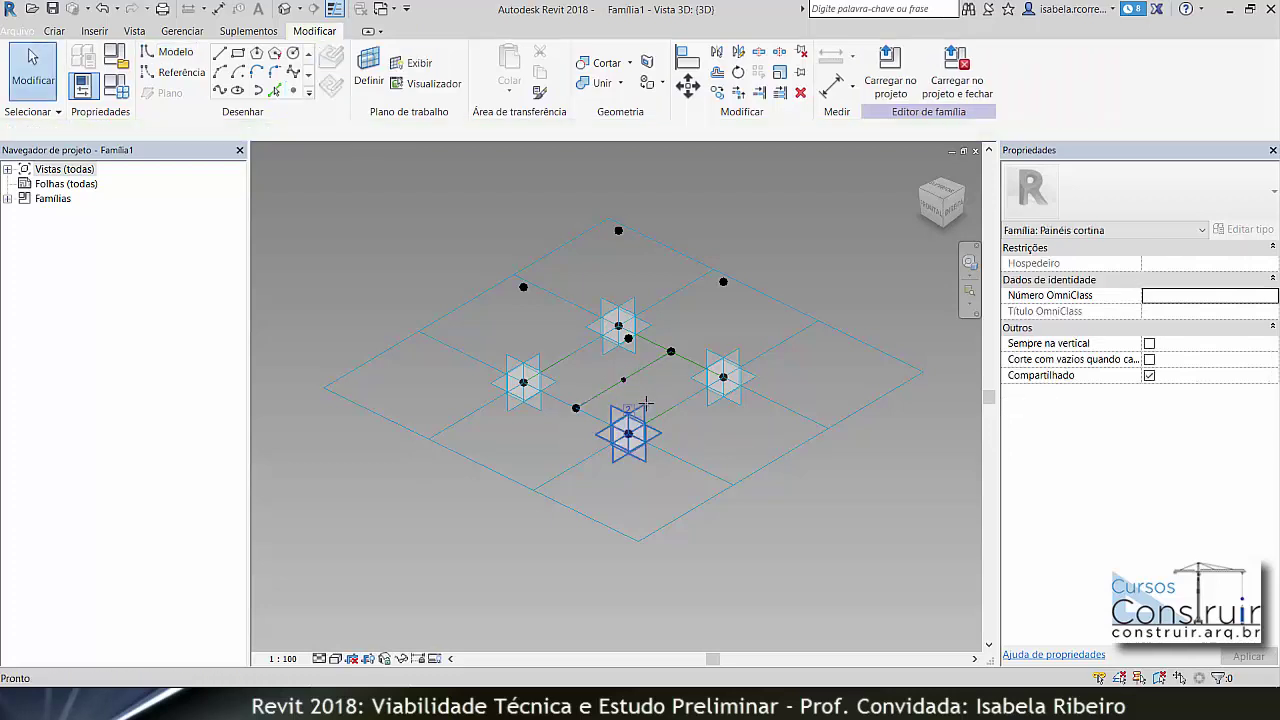
- Flex the bottom adaptive point to test the new point, then undo the move
left_click(630, 438)
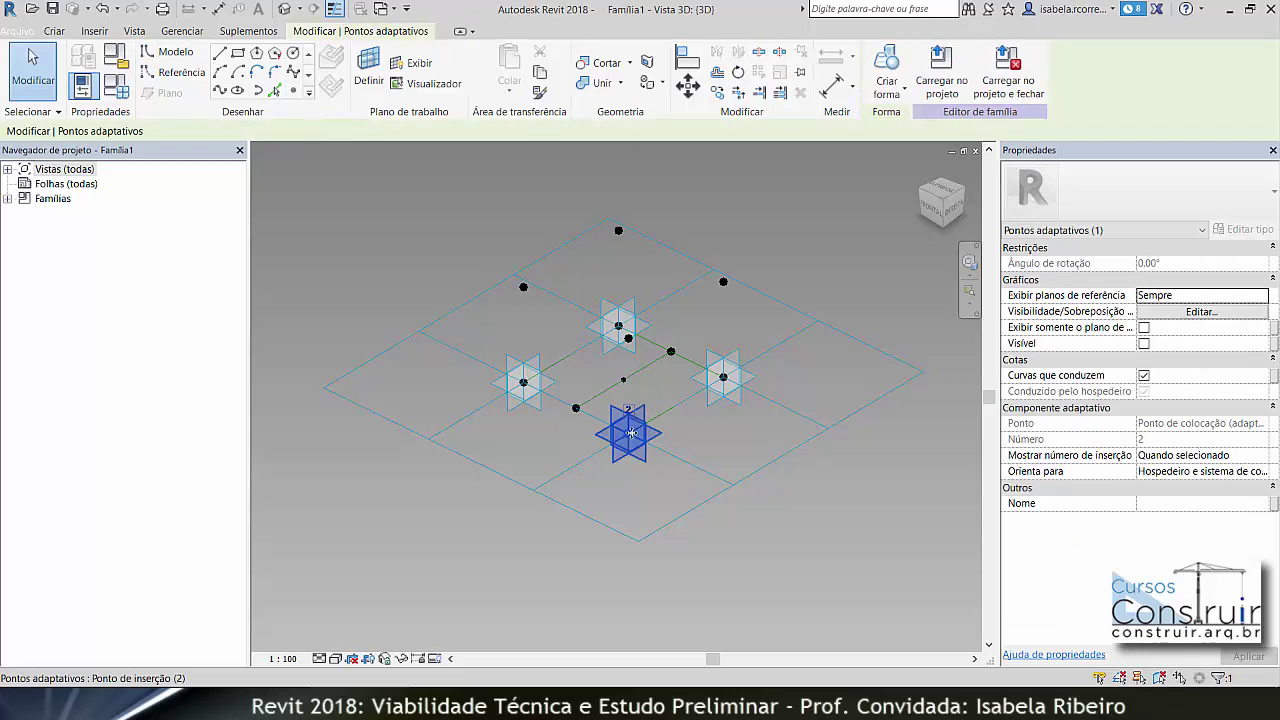
left_click_drag(630, 438, 635, 492)
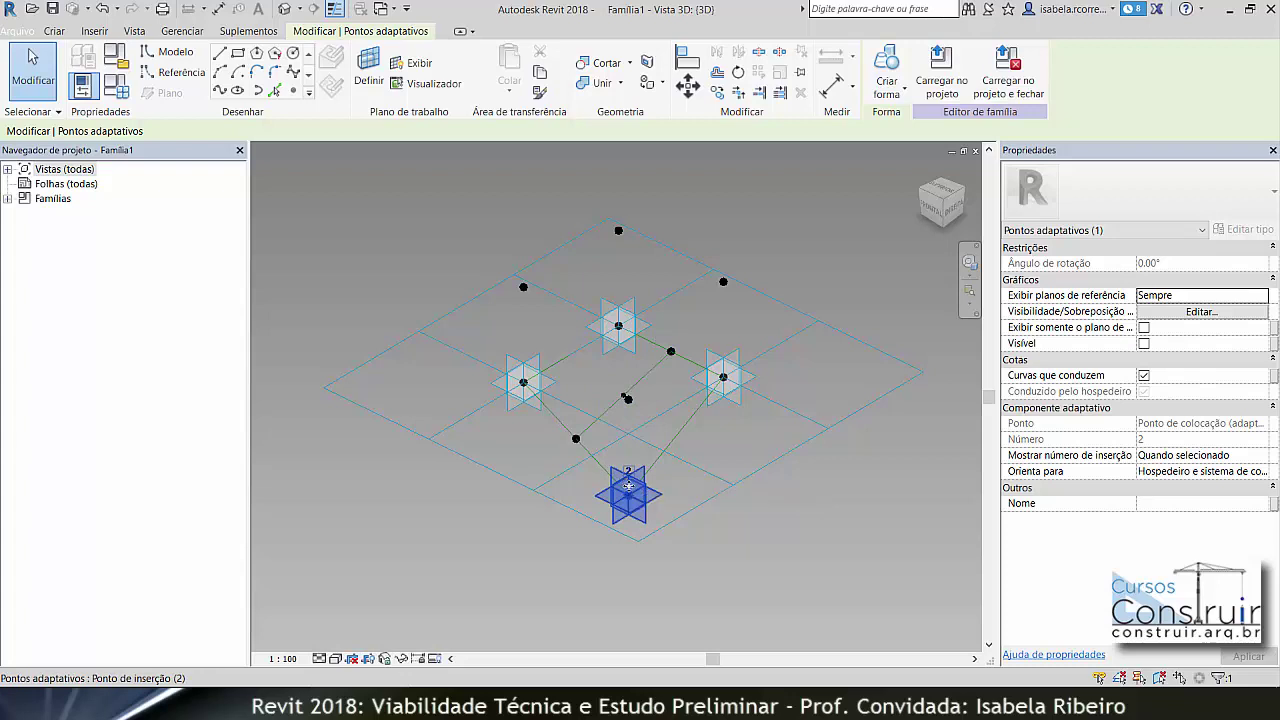
key("ctrl+z")
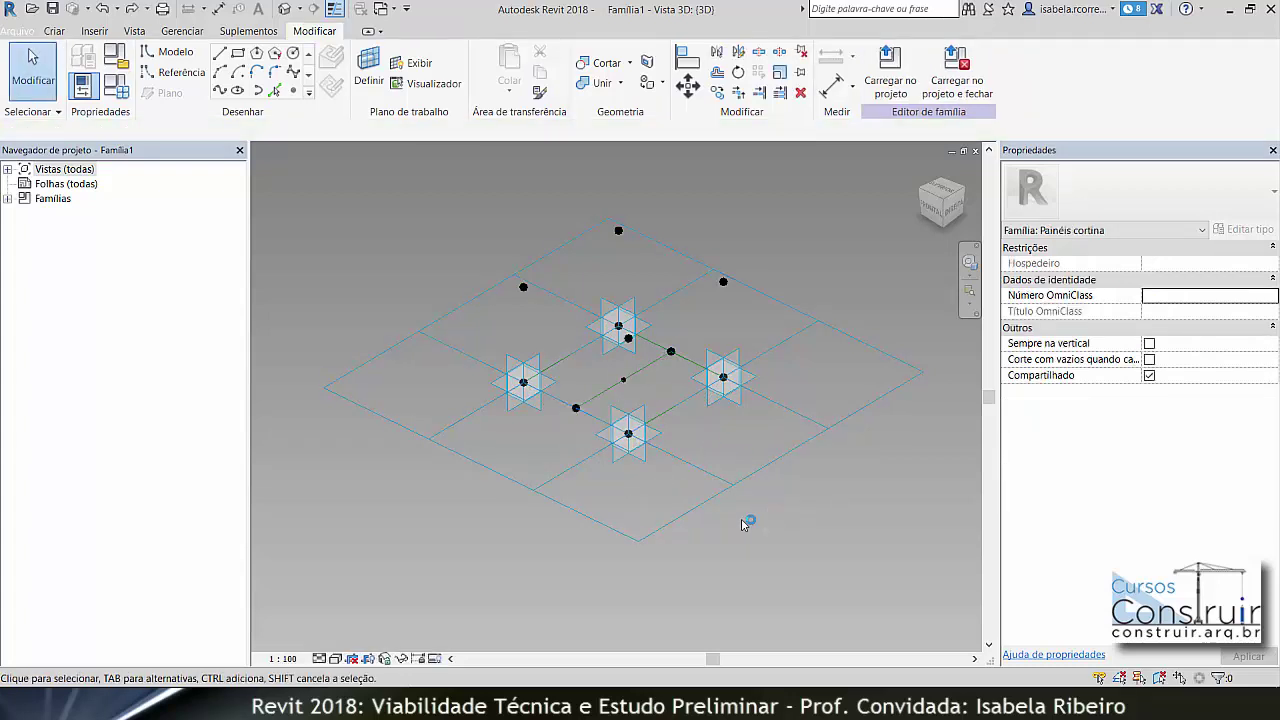
middle_click_drag(742, 524, 792, 515, "shift")
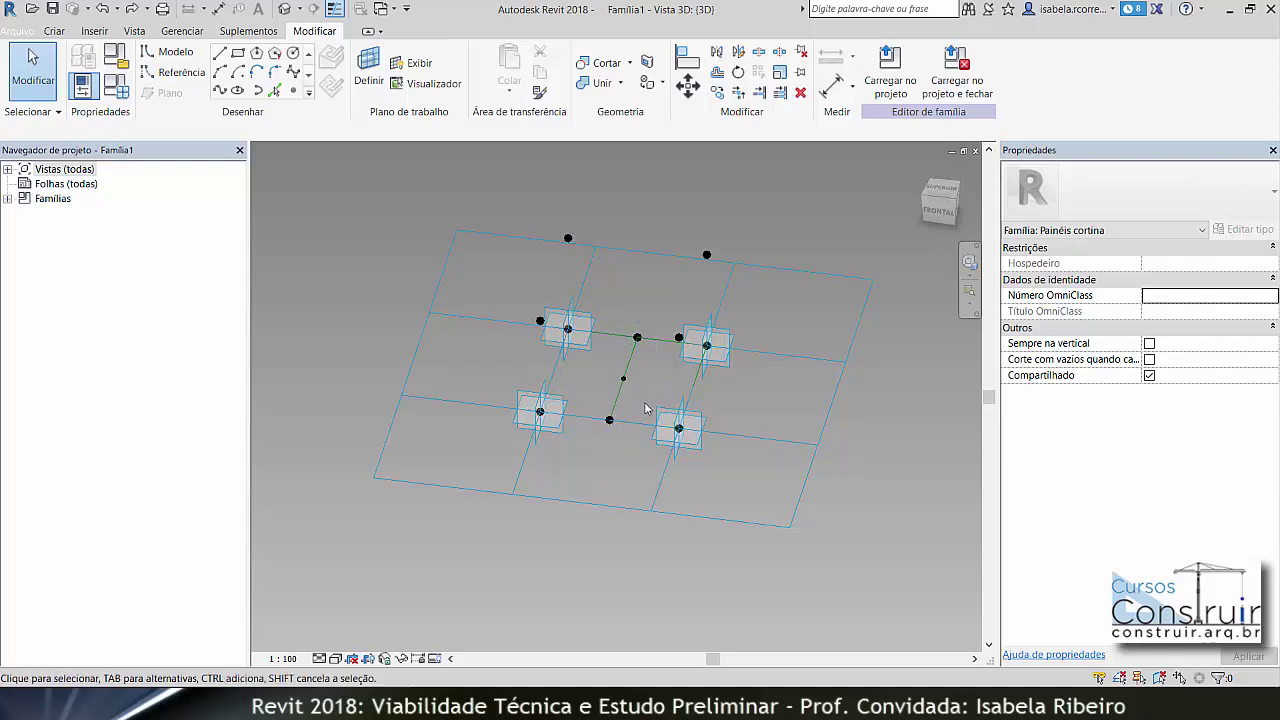
- Draw spline lines from the central midpoint point up to each raised reference point
left_click(219, 90)
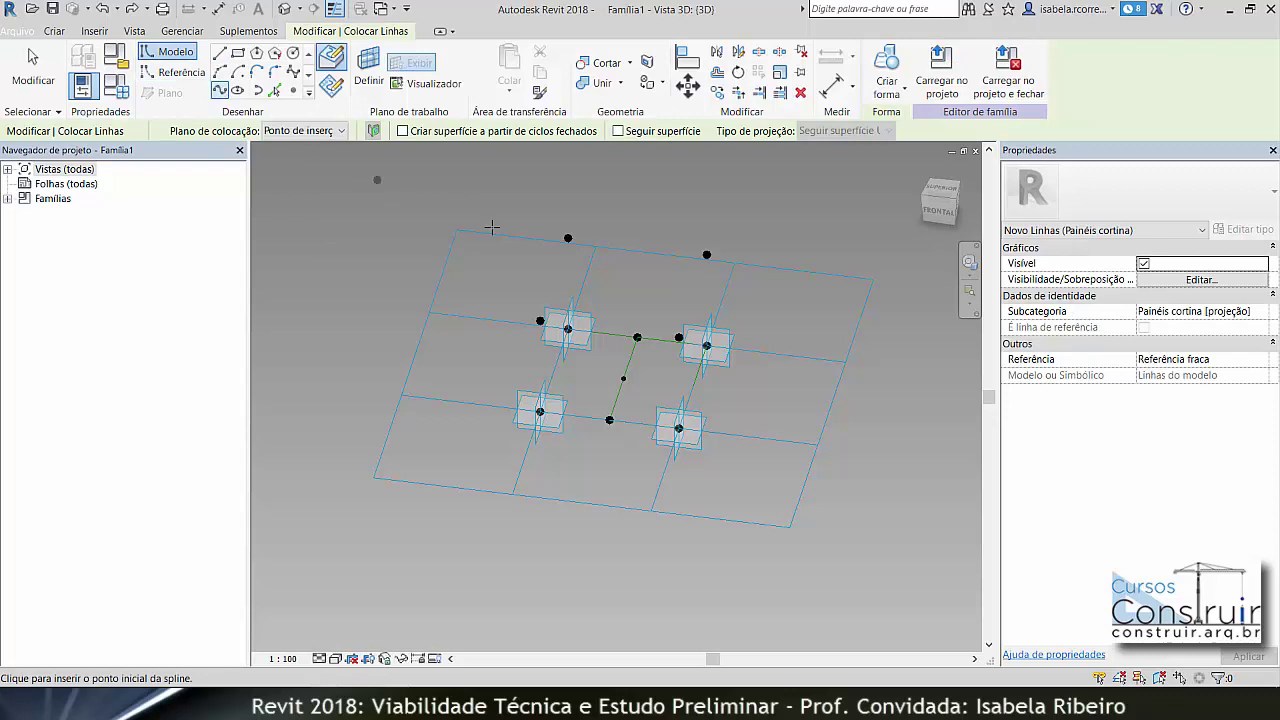
left_click(567, 239)
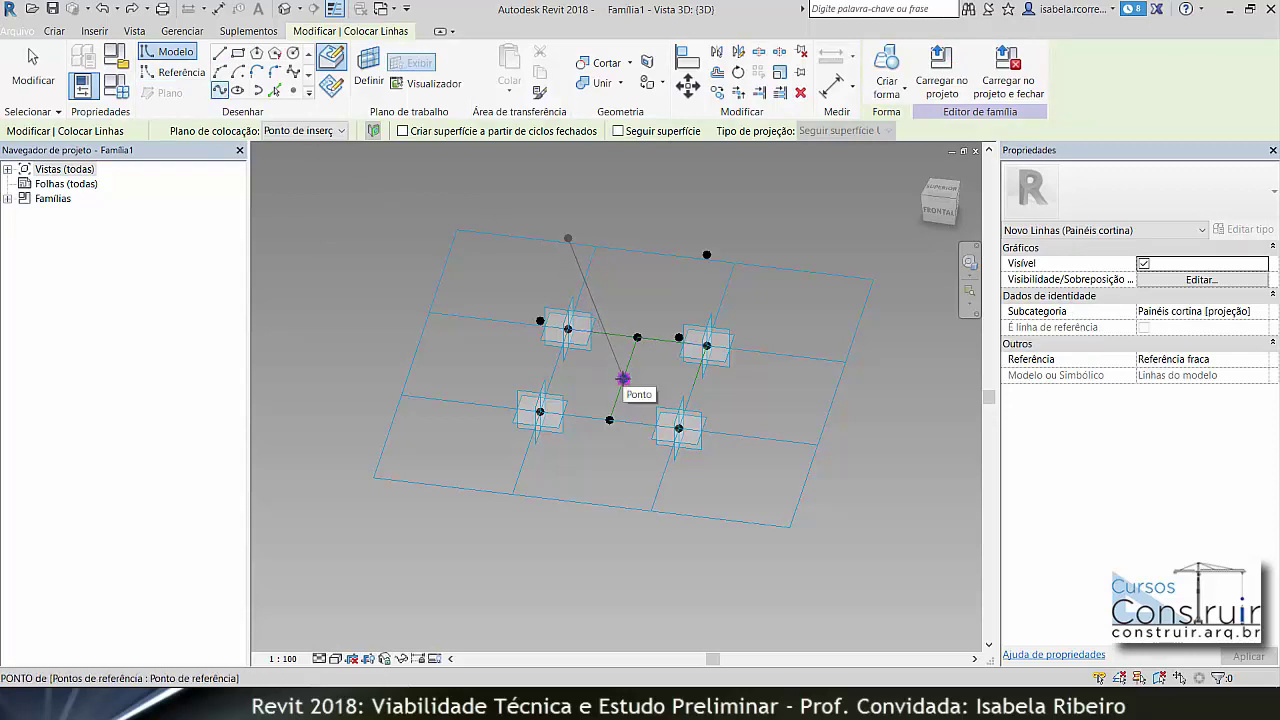
left_click(622, 378)
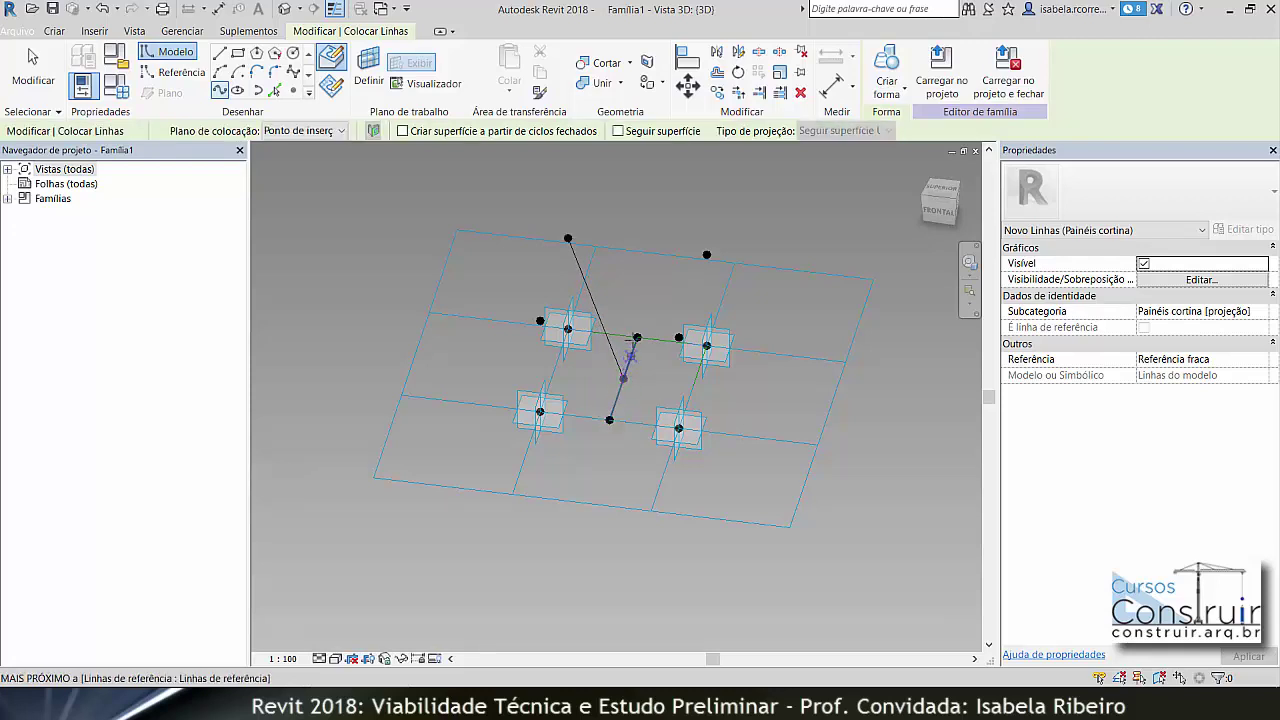
left_click(707, 254)
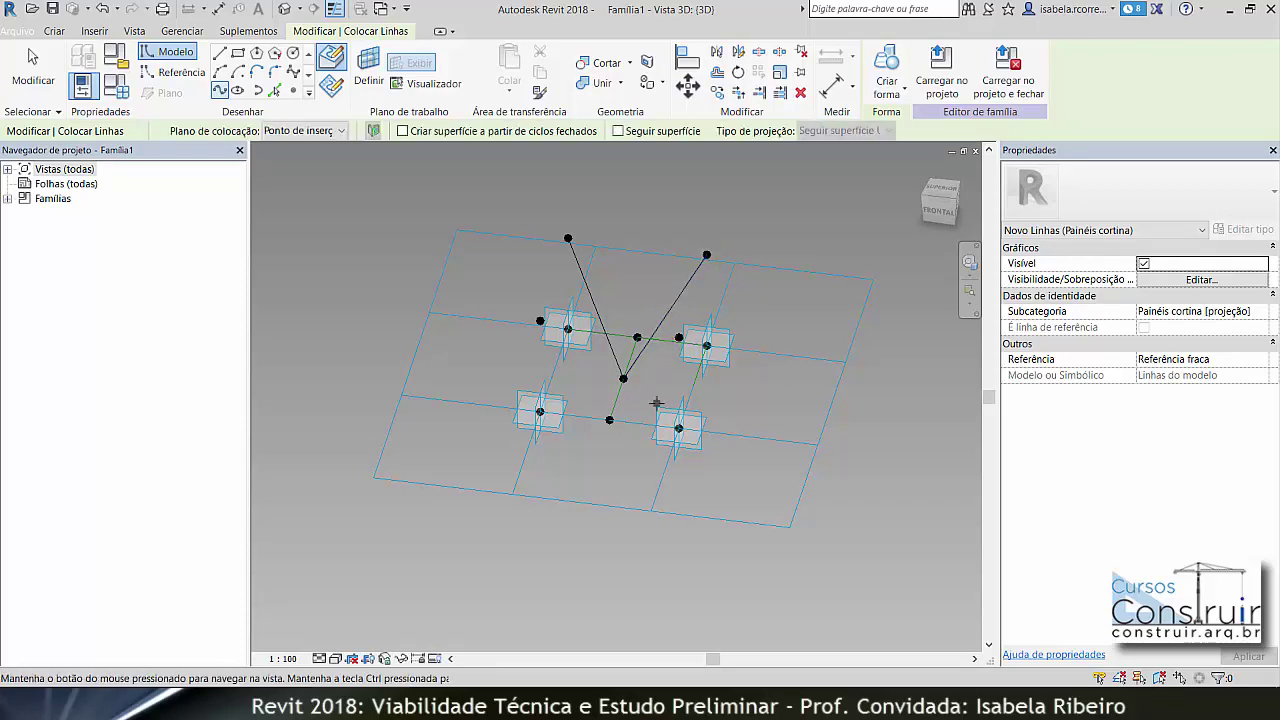
middle_click_drag(656, 403, 716, 414, "shift")
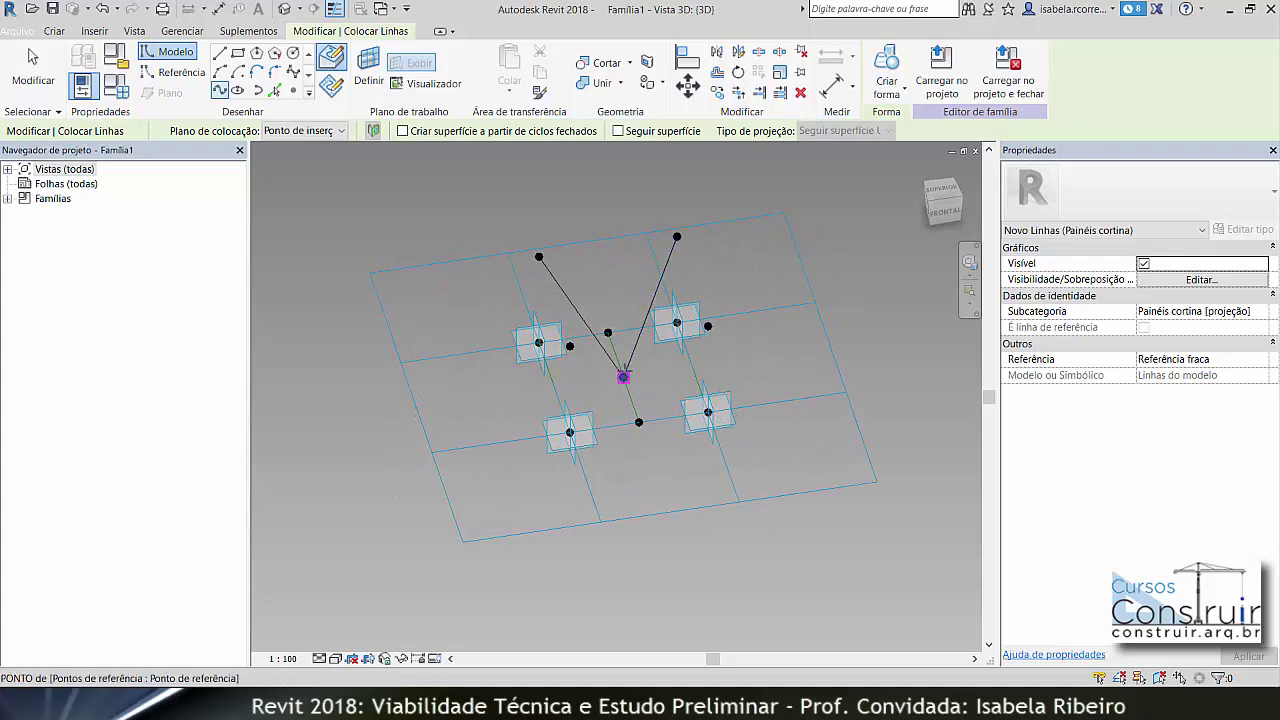
left_click(623, 377)
left_click(707, 325)
left_click(623, 377)
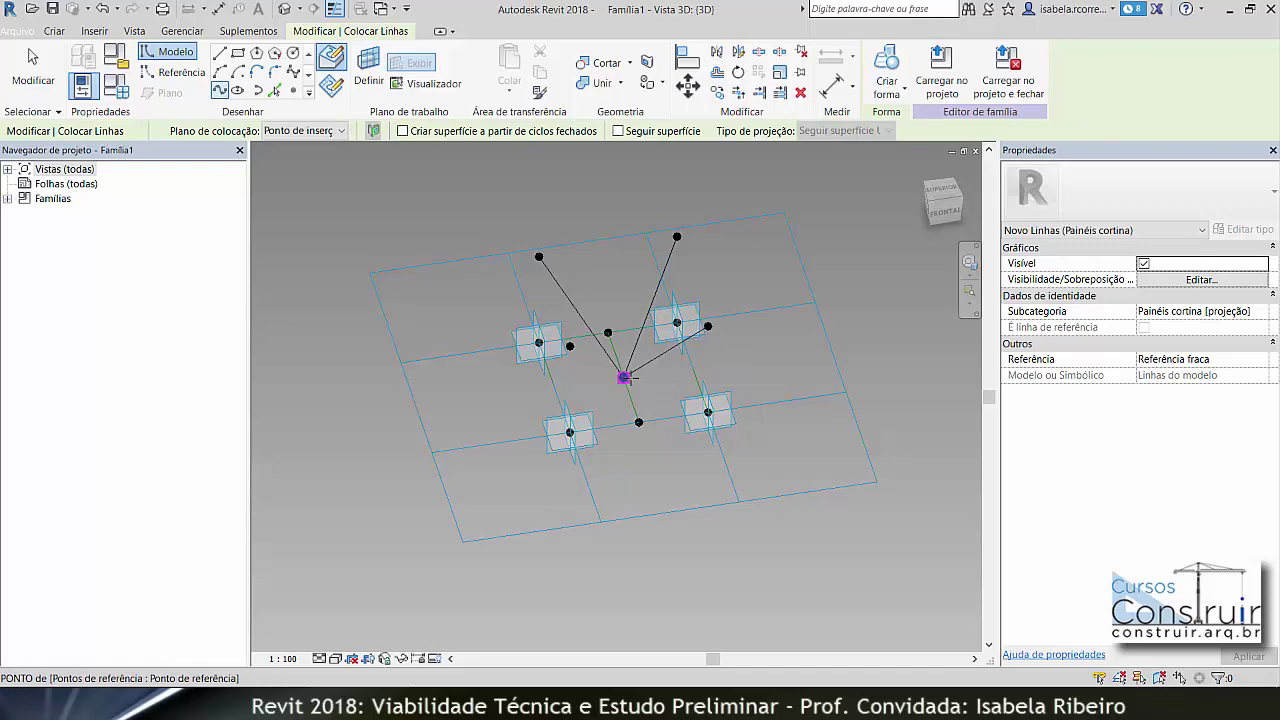
left_click(570, 346)
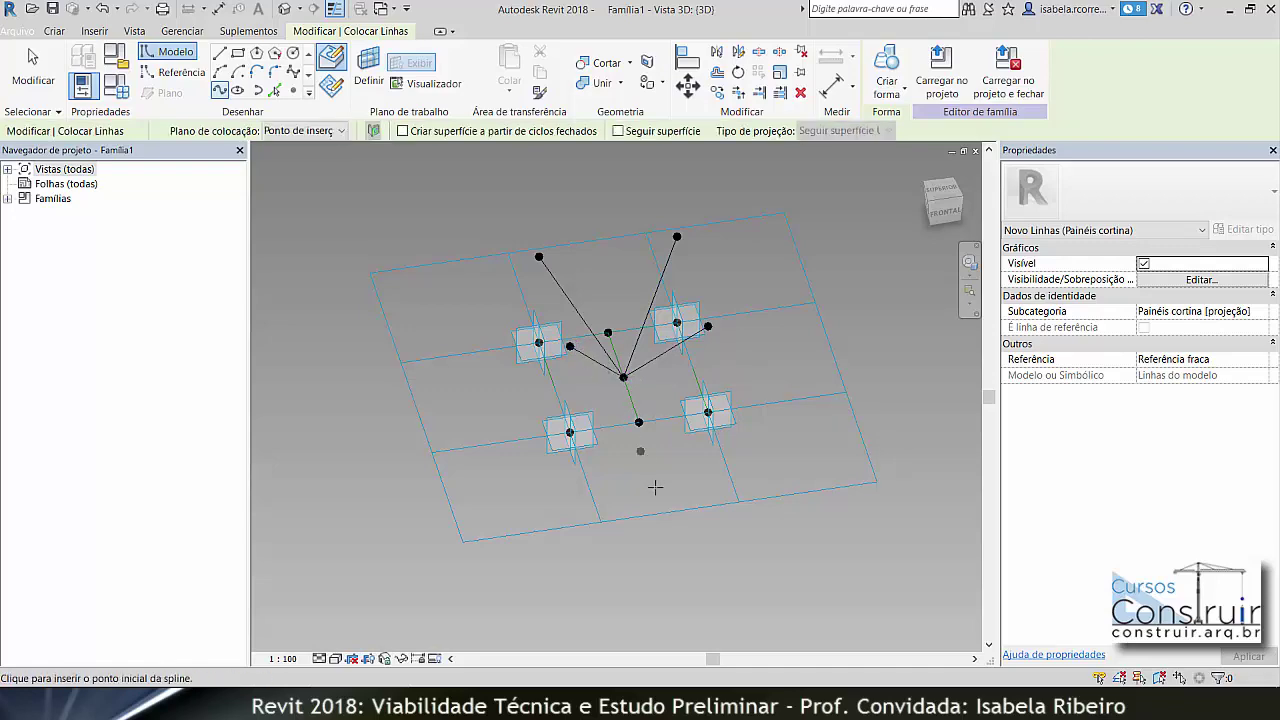
mouse_move(740, 540)
middle_mouse_down("shift")
mouse_move(683, 429)
mouse_move(587, 546)
mouse_move(700, 550)
mouse_move(777, 523)
mouse_move(659, 562)
mouse_move(594, 563)
mouse_move(571, 543)
mouse_move(577, 480)
mouse_move(576, 537)
middle_mouse_up("shift")
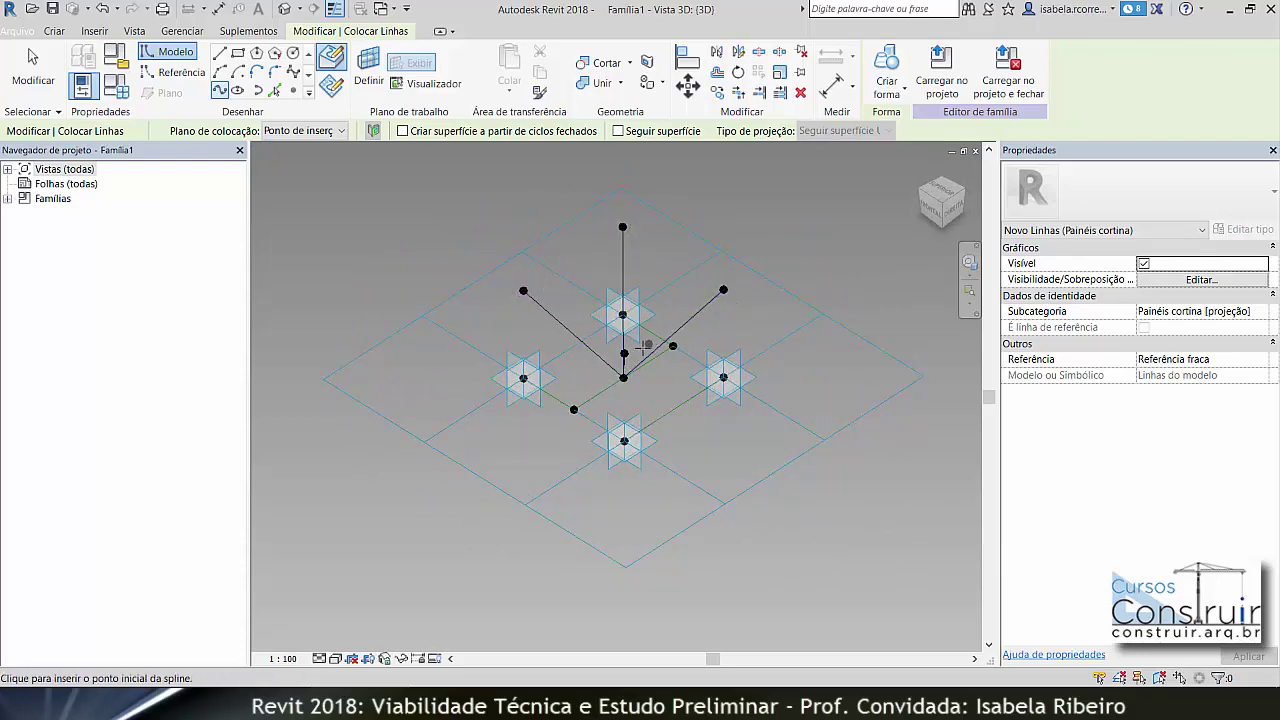
- Chain lines left, top, right, front and back to left between the raised points
left_click(523, 291)
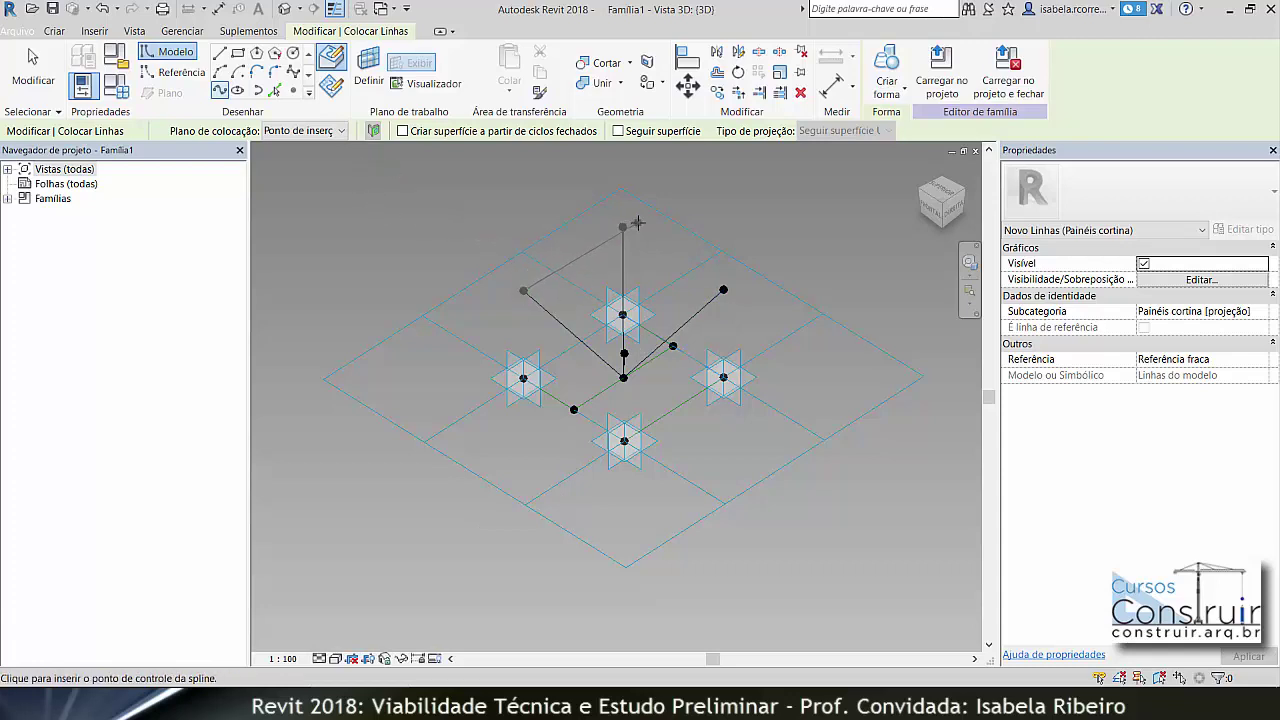
left_click(623, 227)
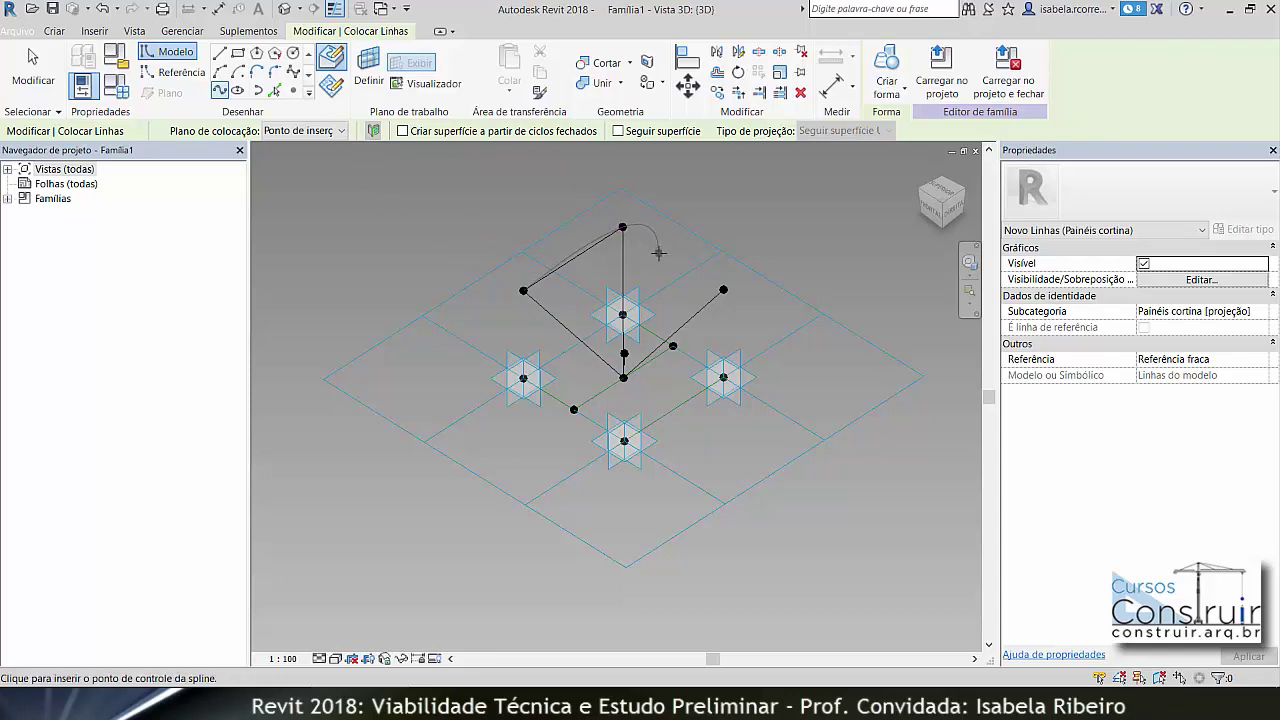
left_click(724, 290)
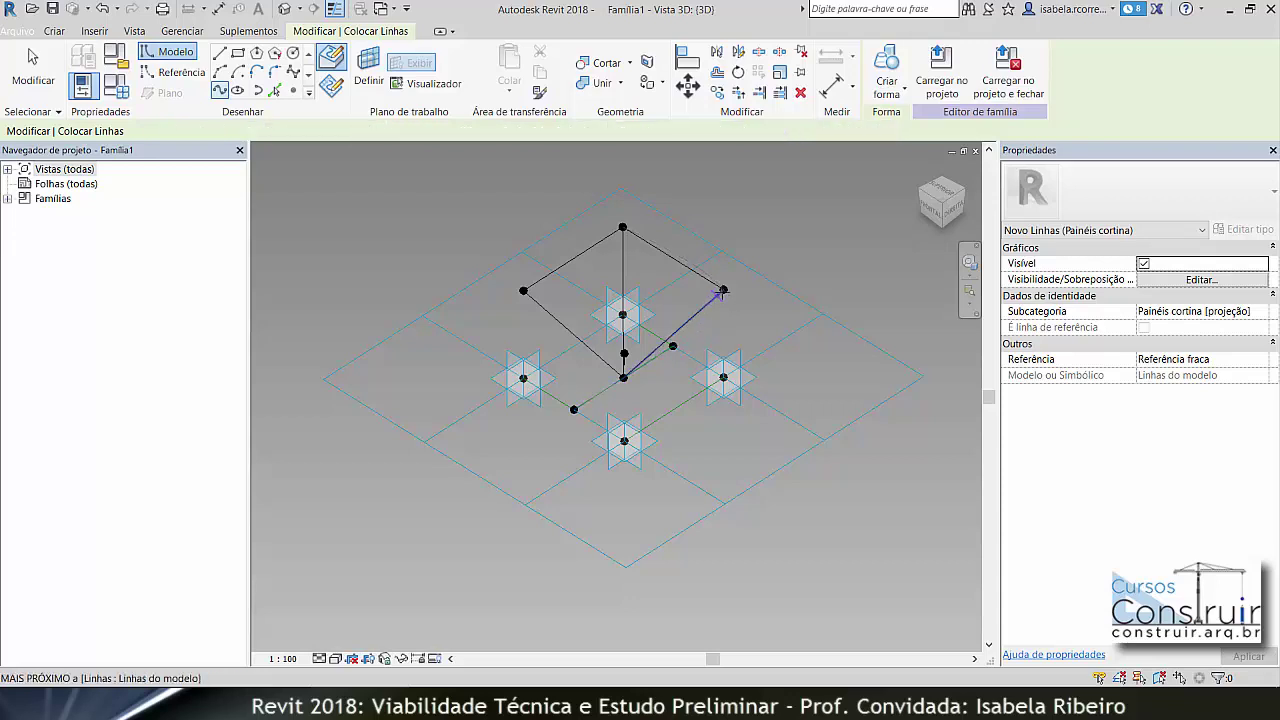
left_click(723, 290)
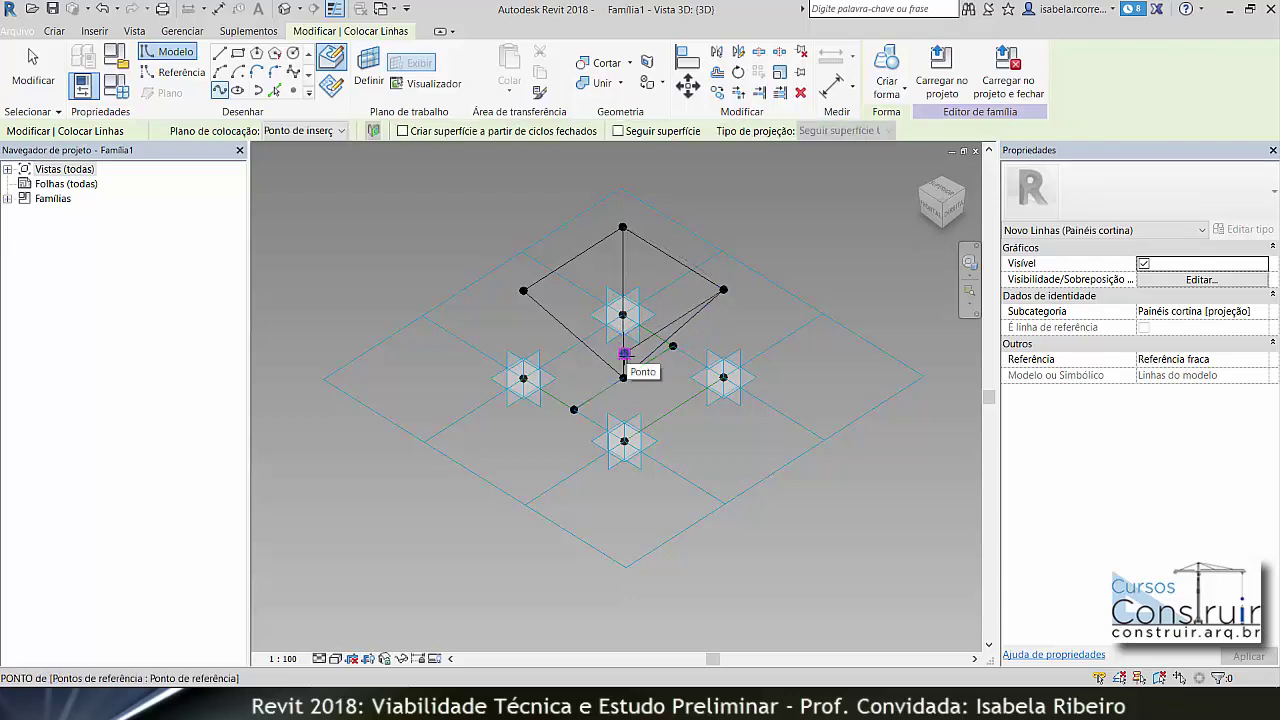
left_click(623, 353)
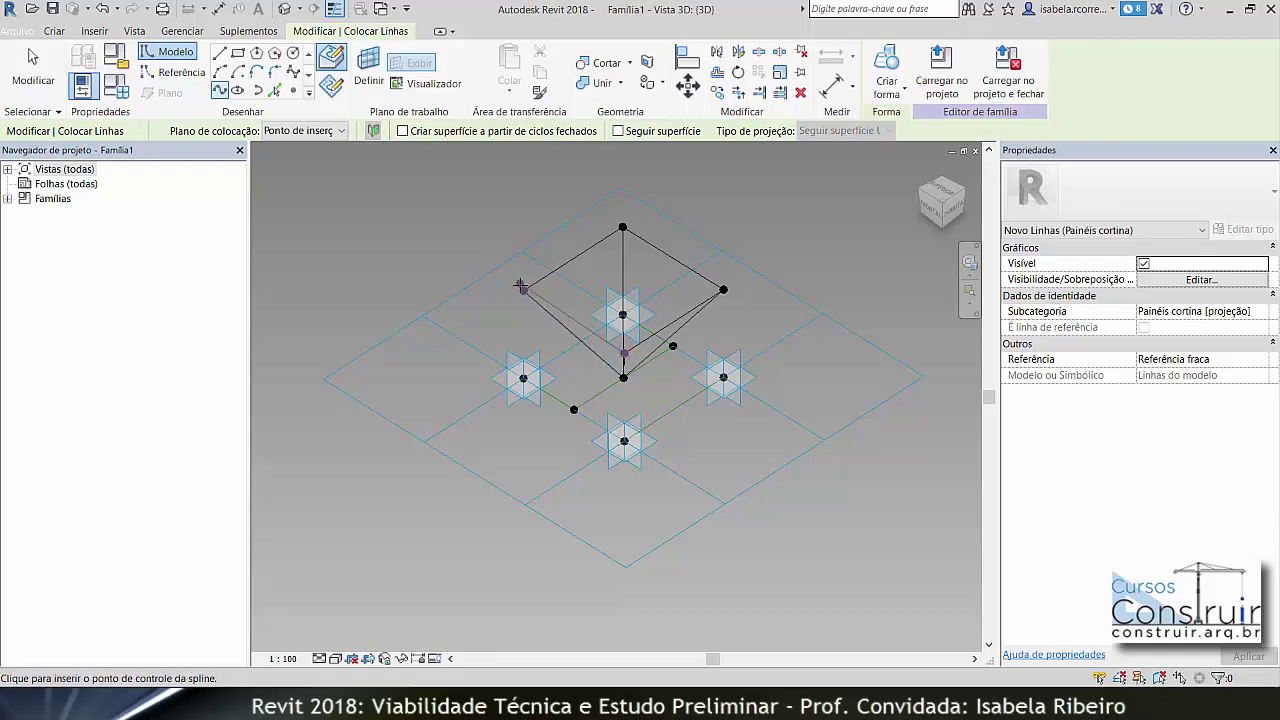
left_click(523, 291)
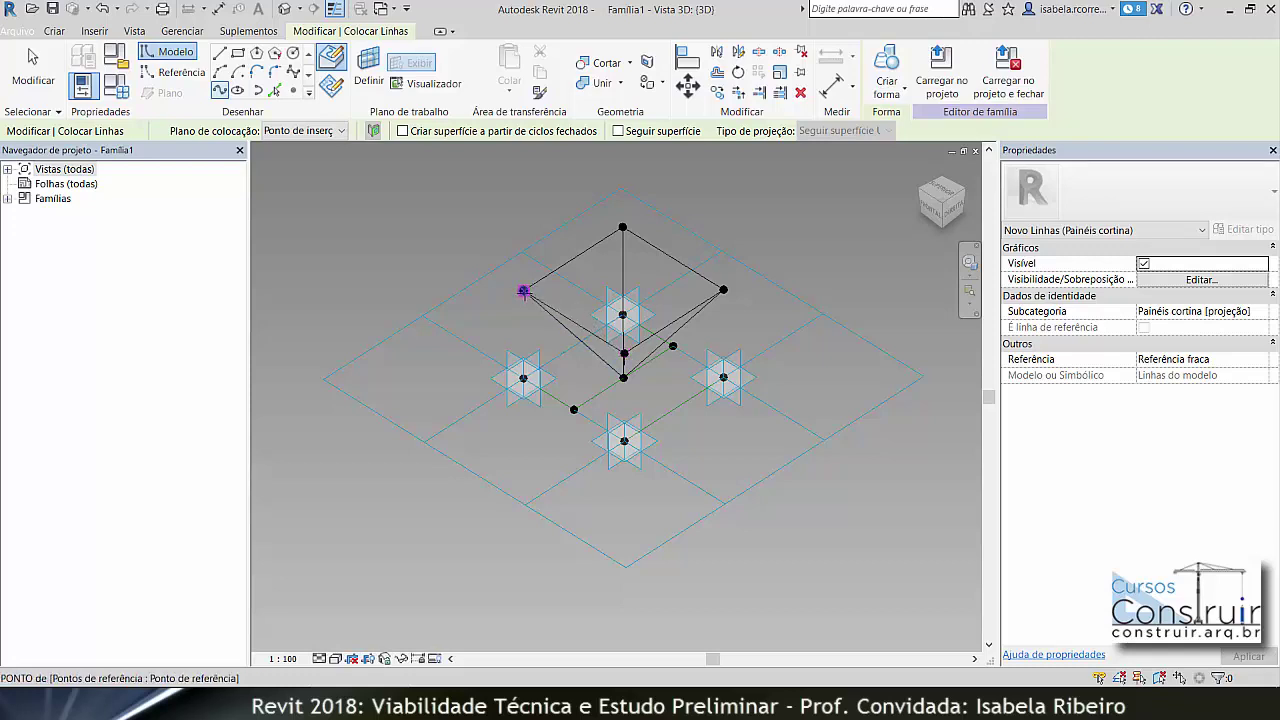
key("Escape")
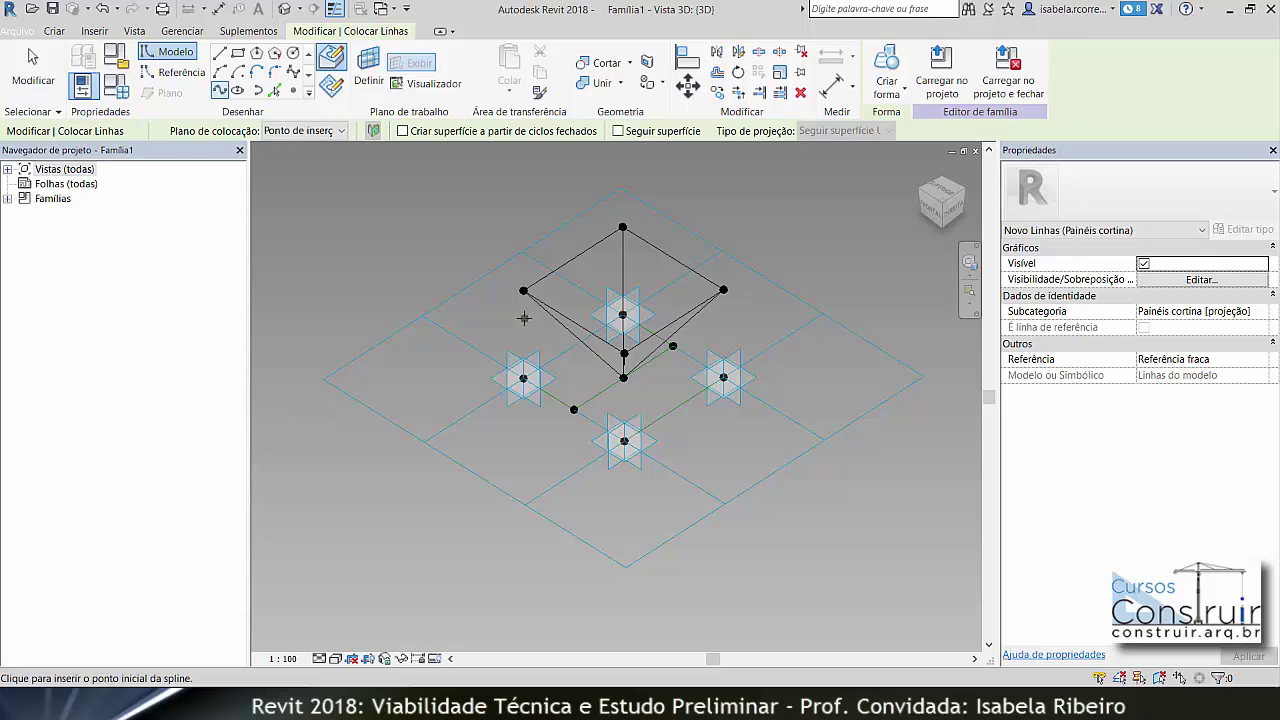
mouse_move(523, 318)
middle_mouse_down("shift")
mouse_move(670, 263)
mouse_move(865, 240)
middle_mouse_up("shift")
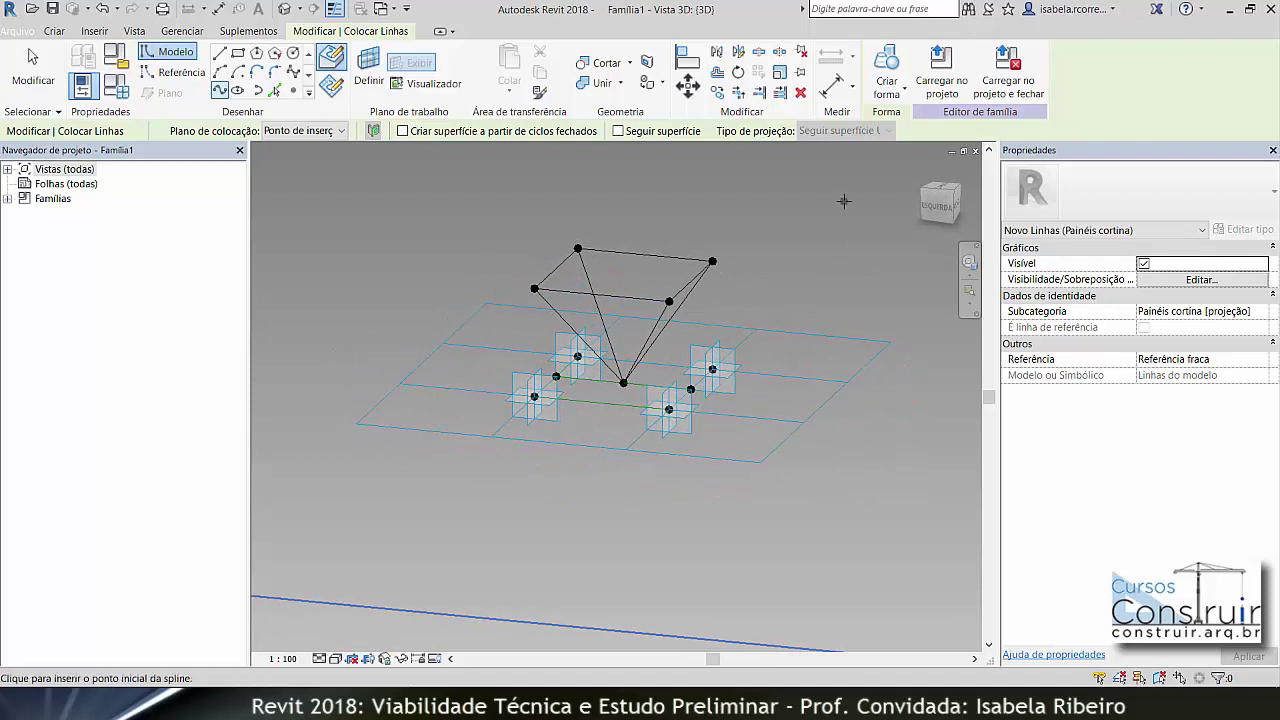
key("Escape")
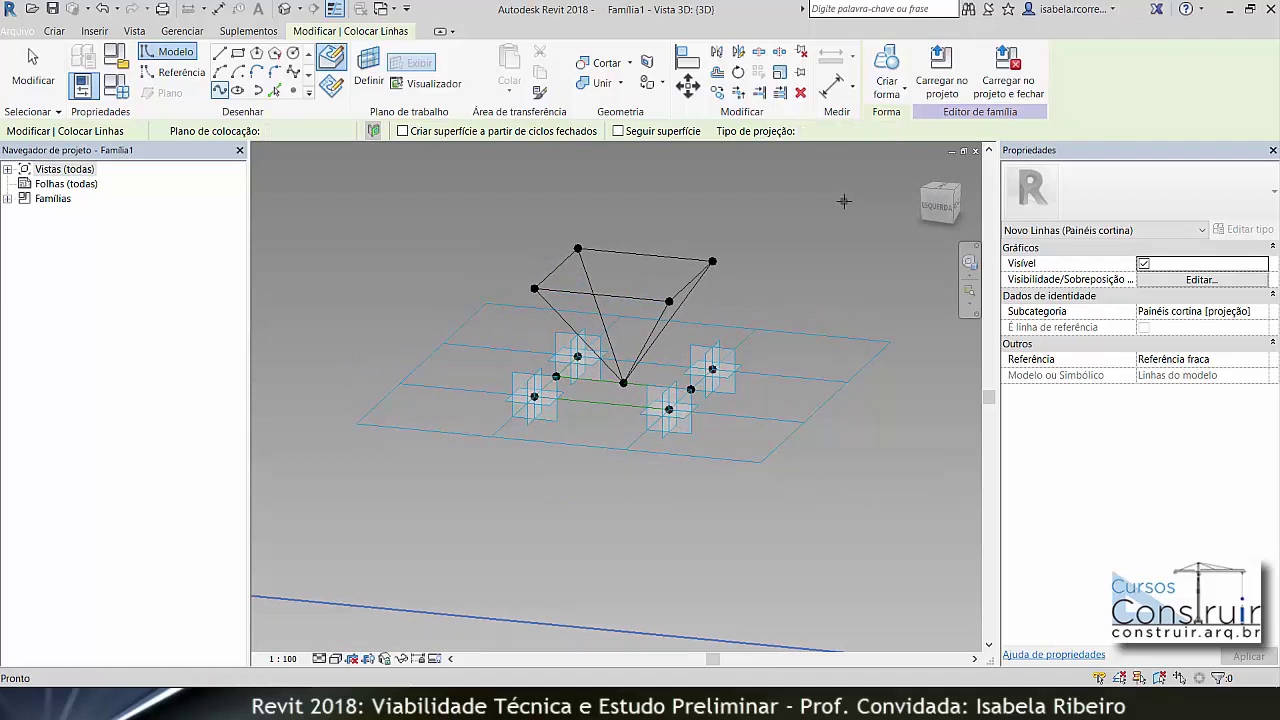
key("Escape")
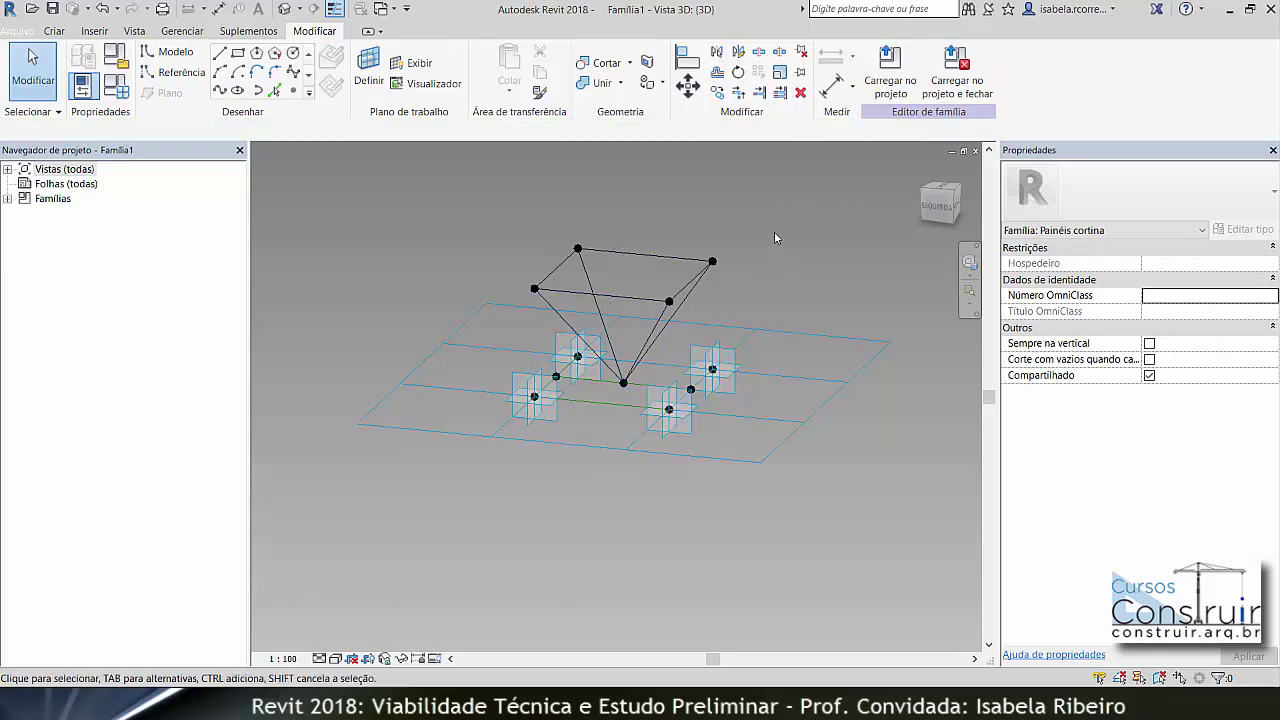
- Filter a window selection to Linhas (Painéis cortina) and mark those 8 lines as reference lines
left_click_drag(469, 165, 832, 527)
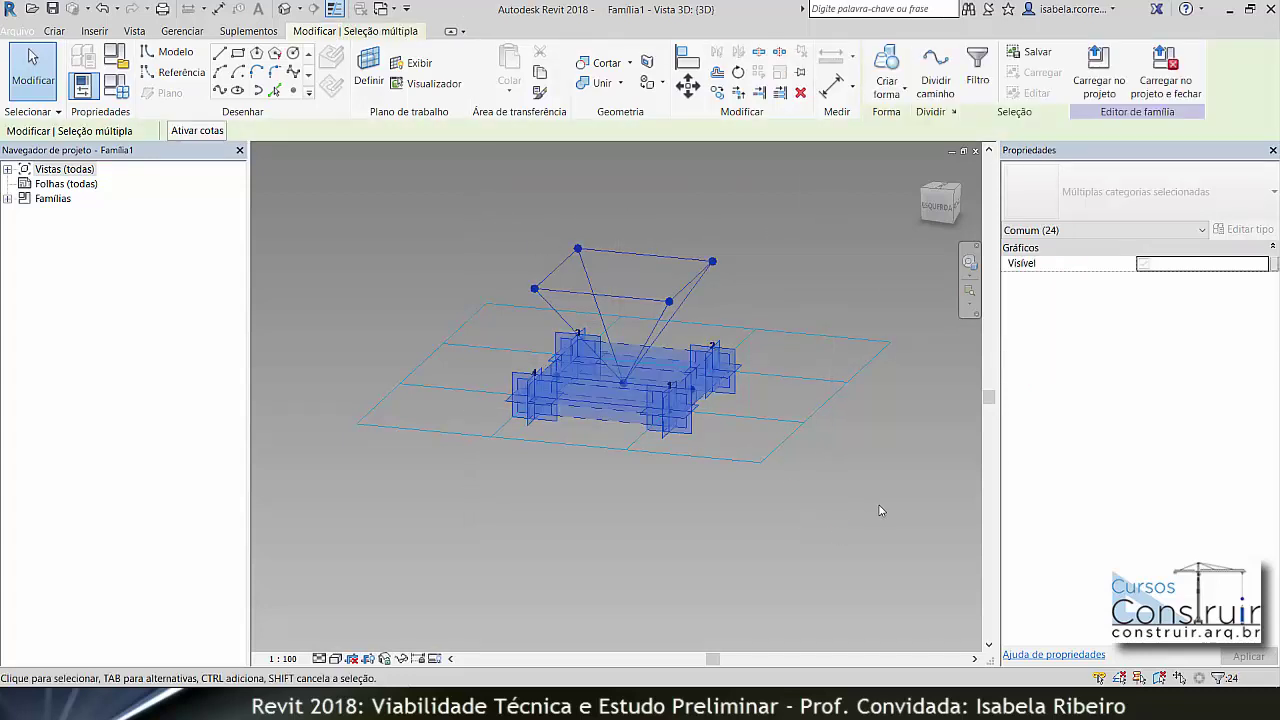
left_click(978, 70)
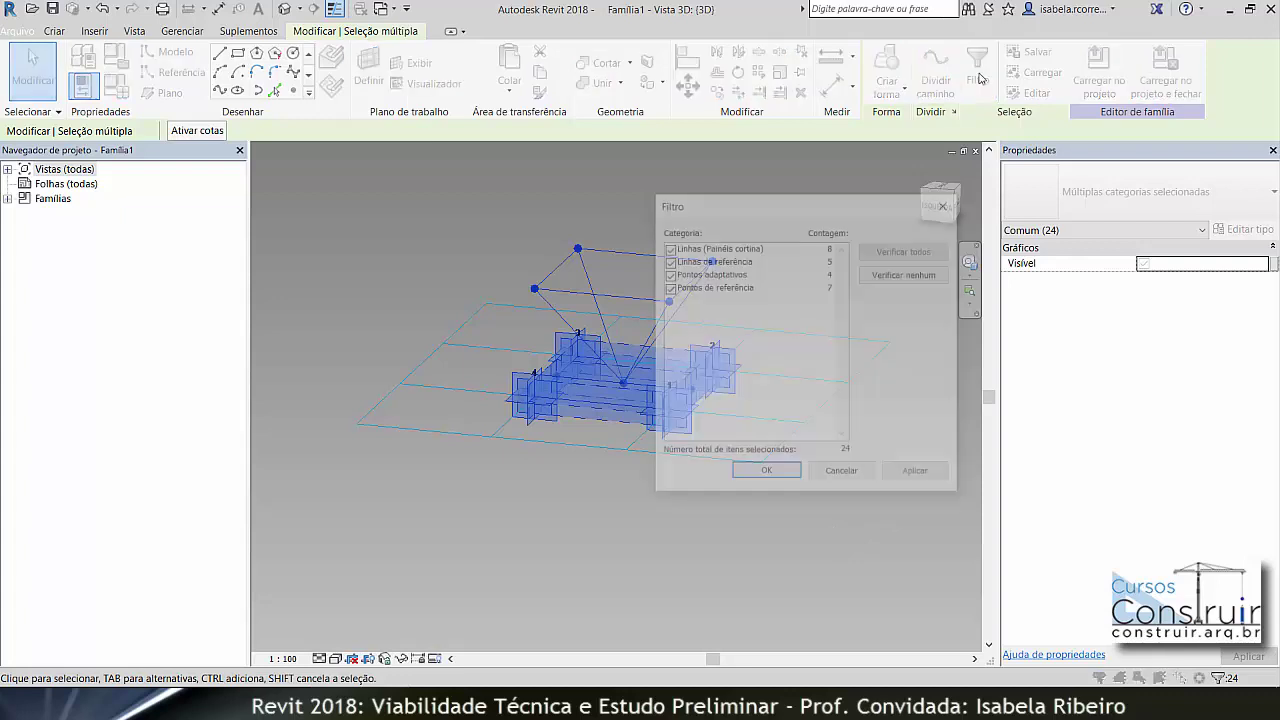
left_click(898, 280)
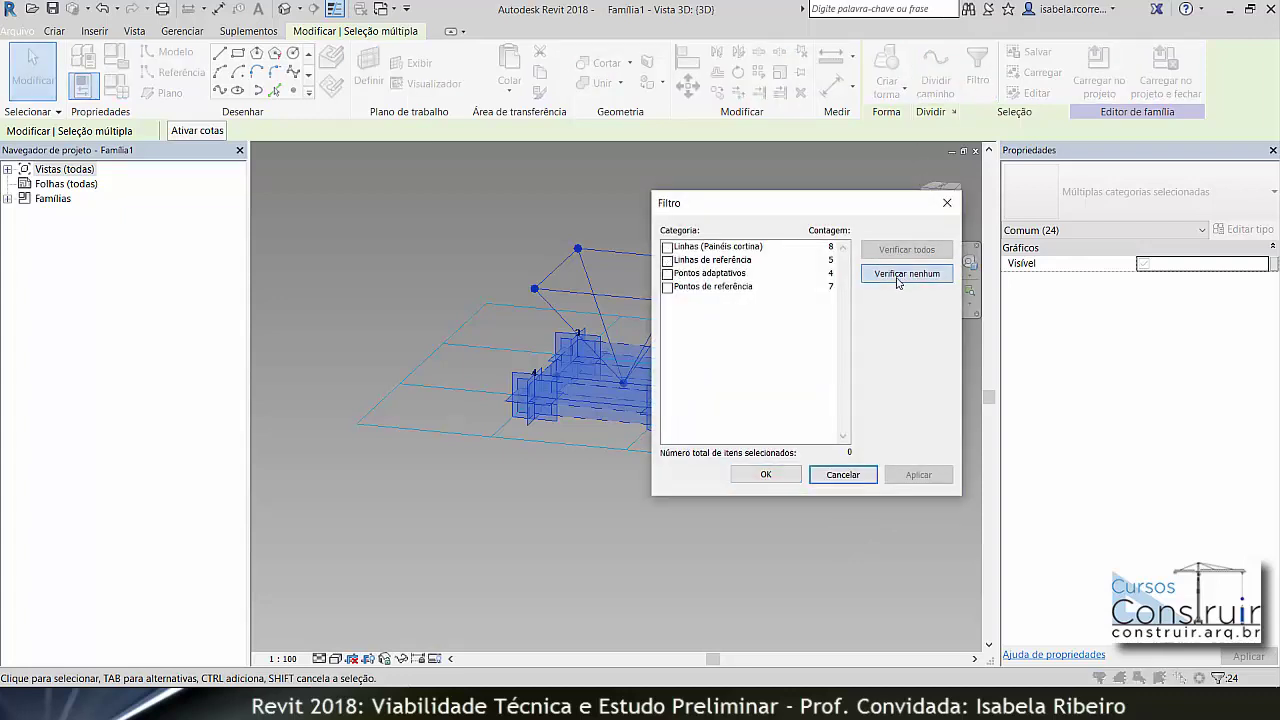
left_click(668, 248)
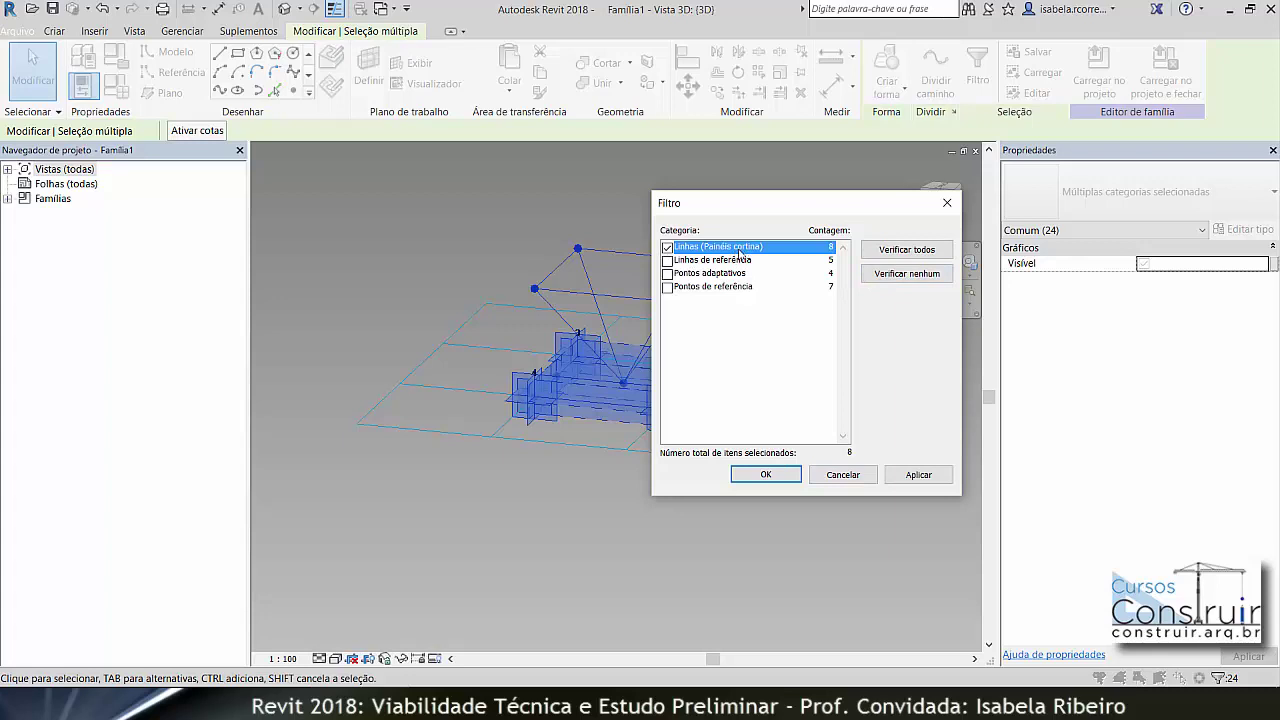
left_click(767, 474)
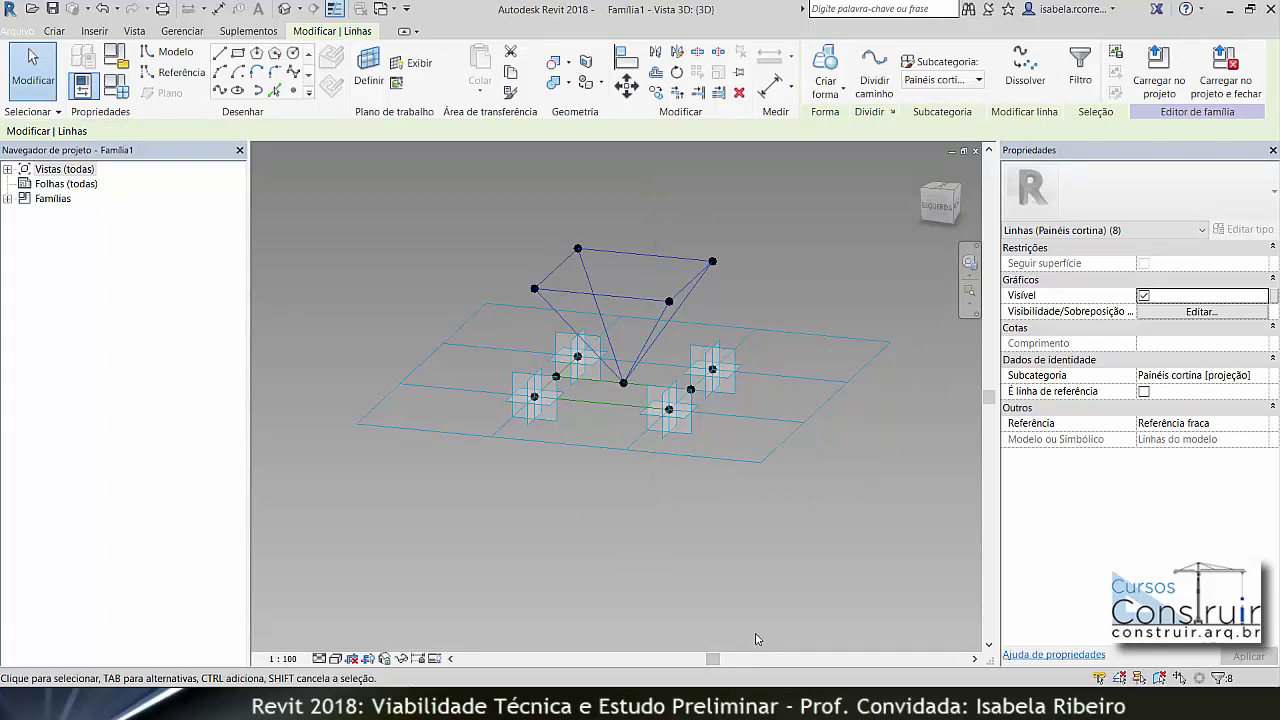
left_click(1144, 392)
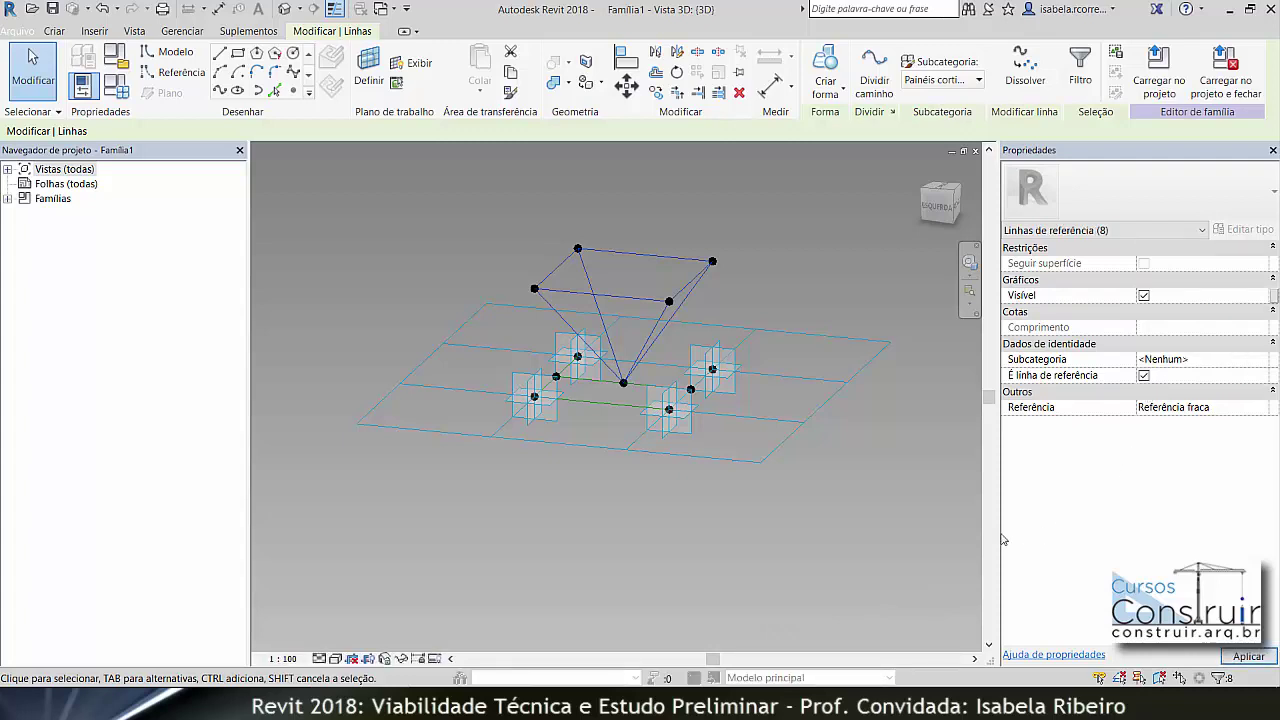
left_click(773, 540)
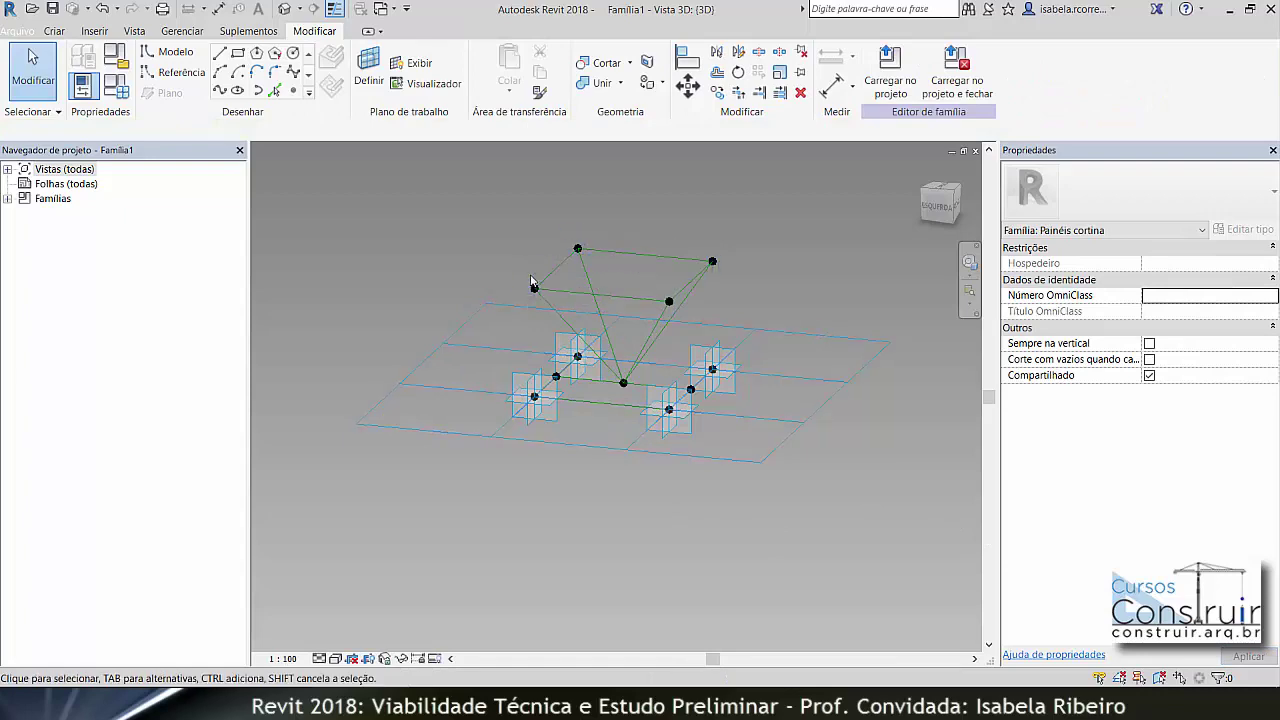
- Highlight the line chain, orbit the model, and zoom in on the lower reference point
key("Tab")
mouse_move(570, 576)
middle_mouse_down("shift")
mouse_move(874, 606)
mouse_move(908, 570)
middle_mouse_up("shift")
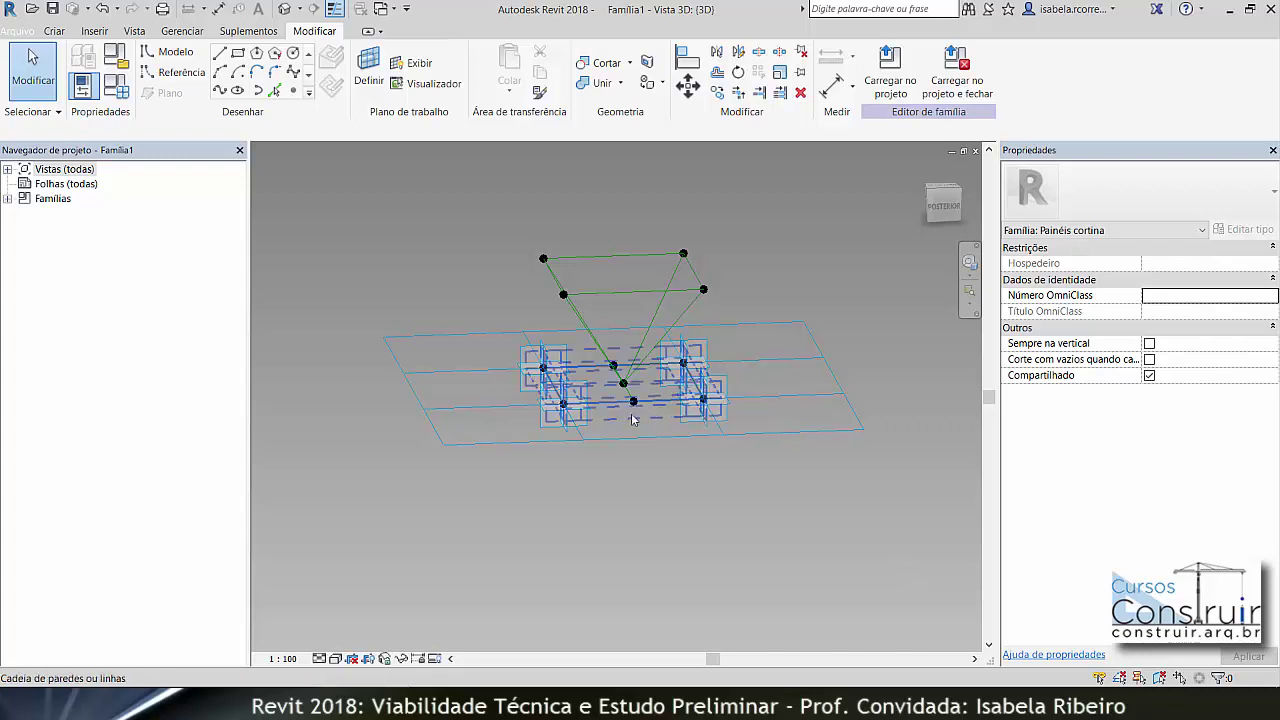
scroll(628, 404, "up", 3)
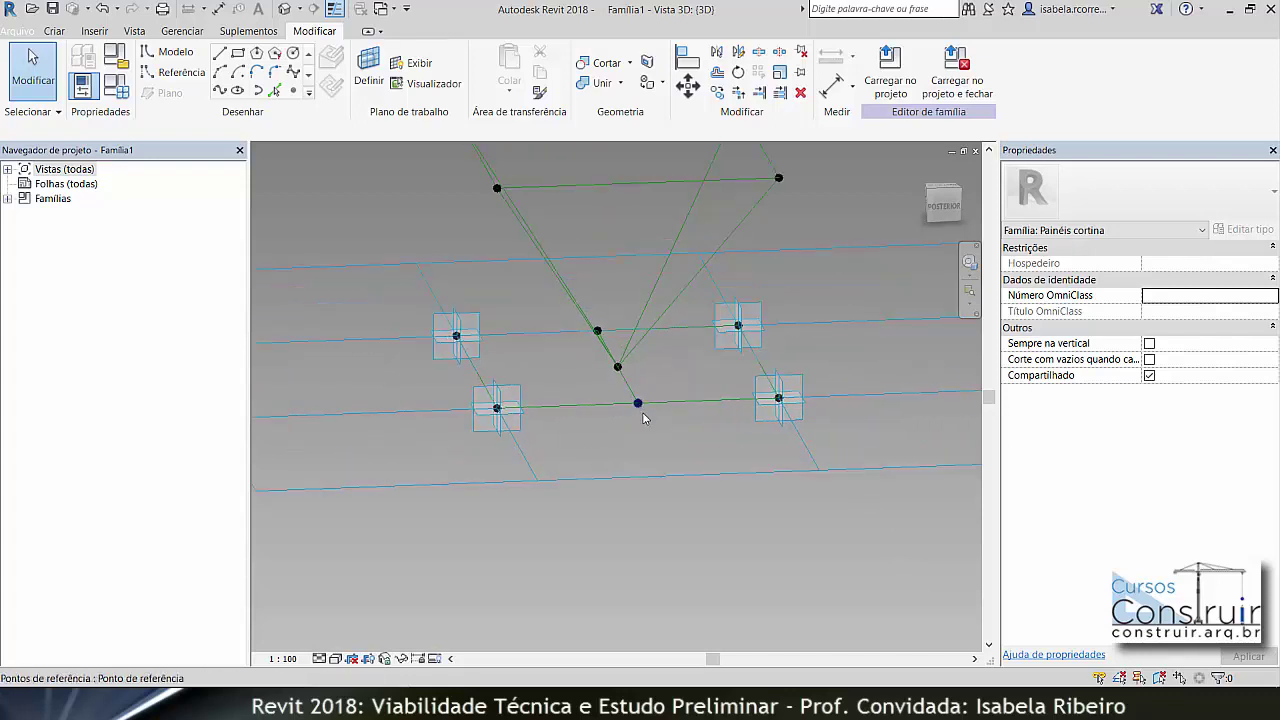
- Draw a 0.12-radius circle on the lower reference point's plane and set the view scale to 1:20
left_click(376, 82)
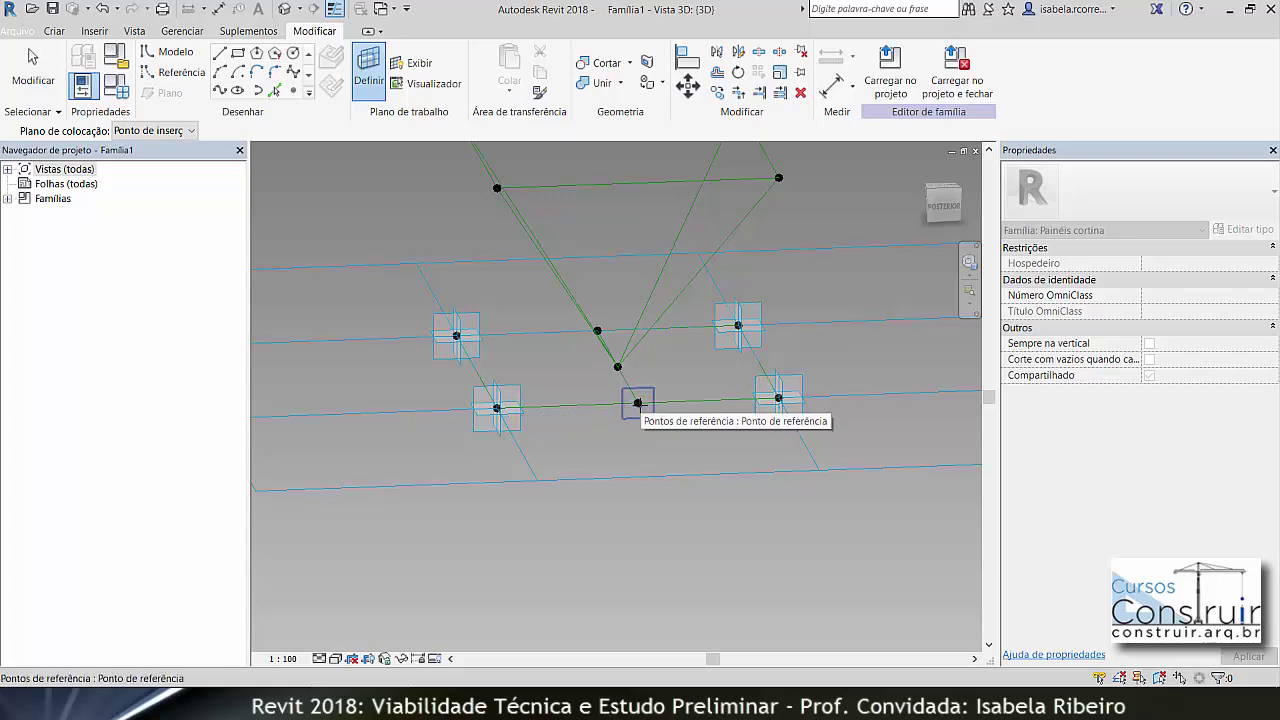
left_click(640, 405)
left_click(639, 405)
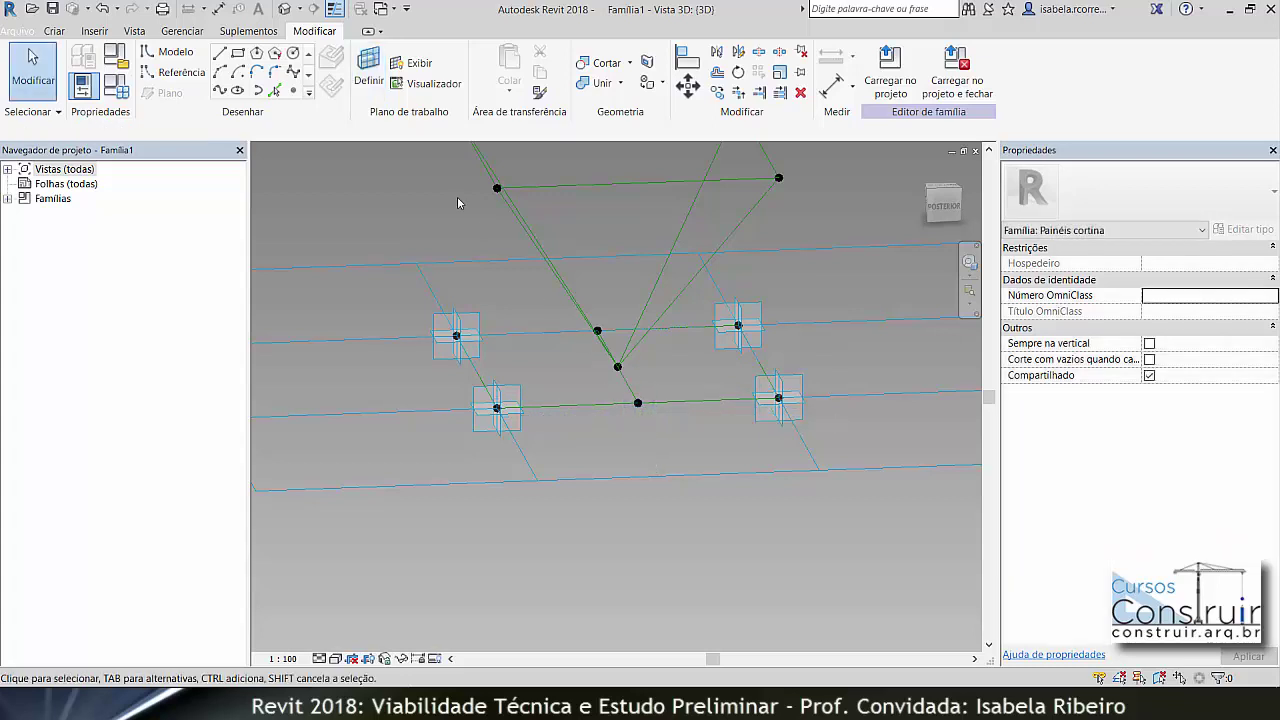
left_click(294, 55)
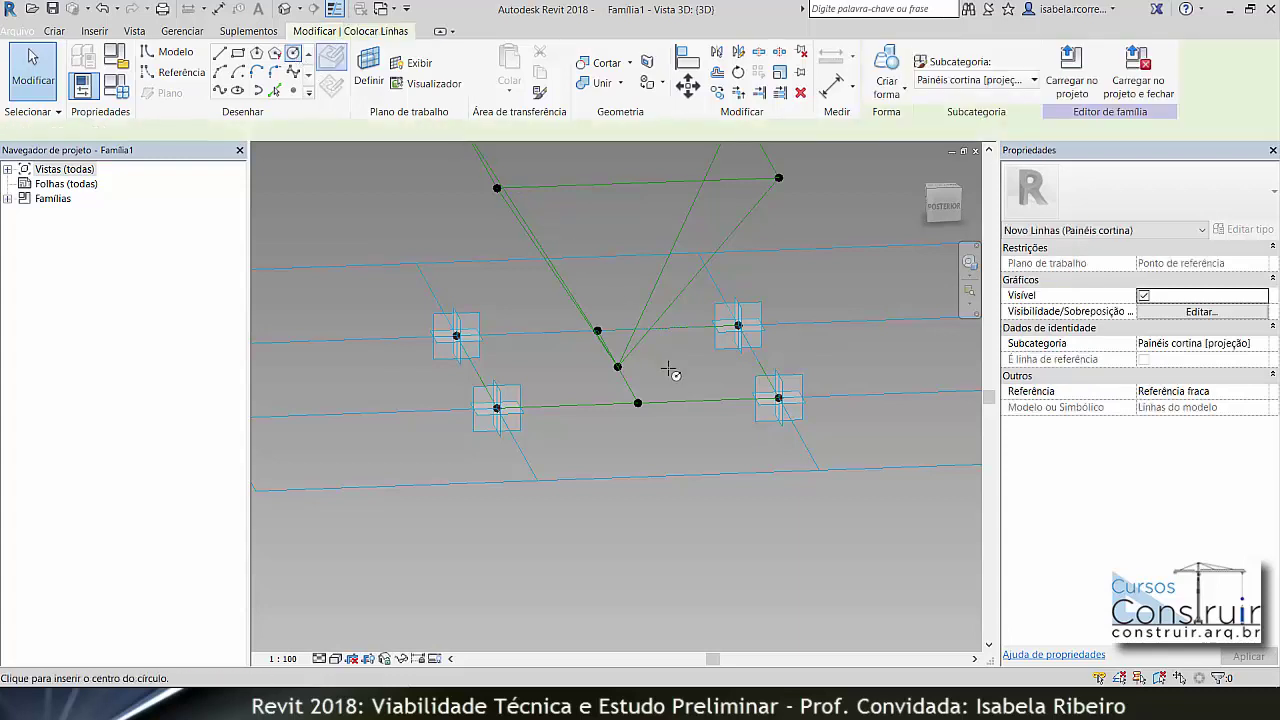
left_click(640, 405)
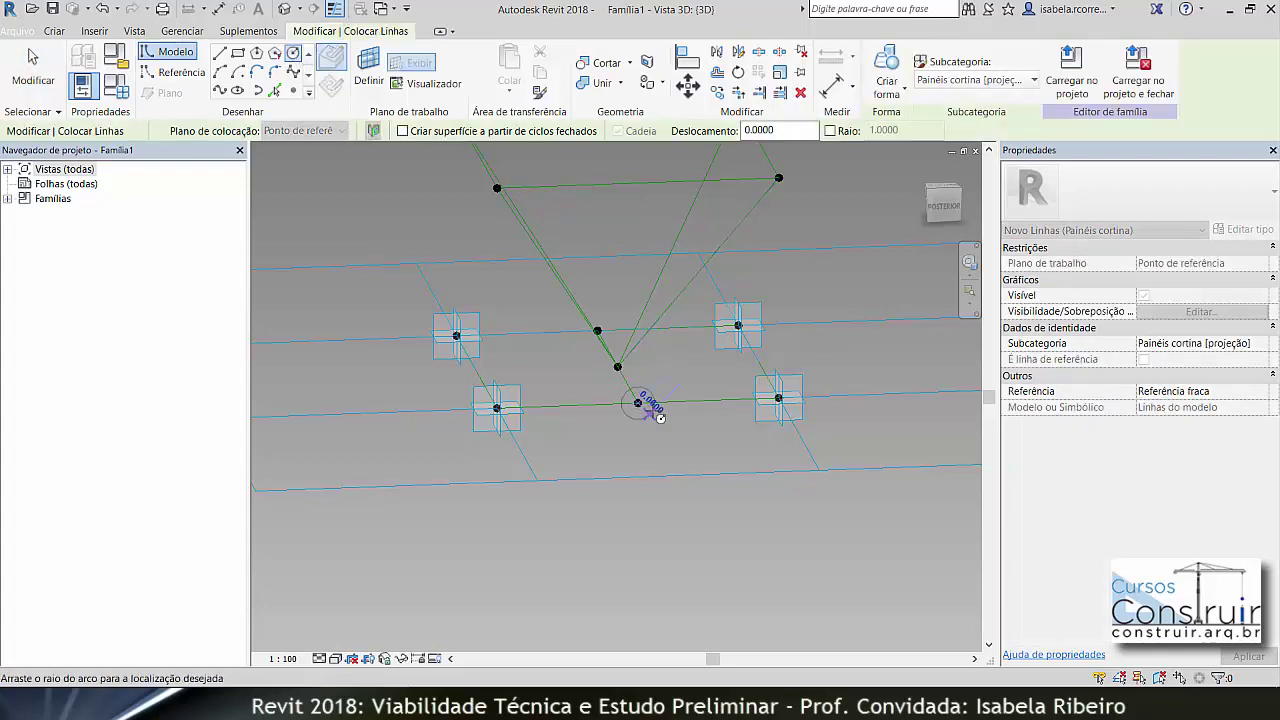
left_click(673, 426)
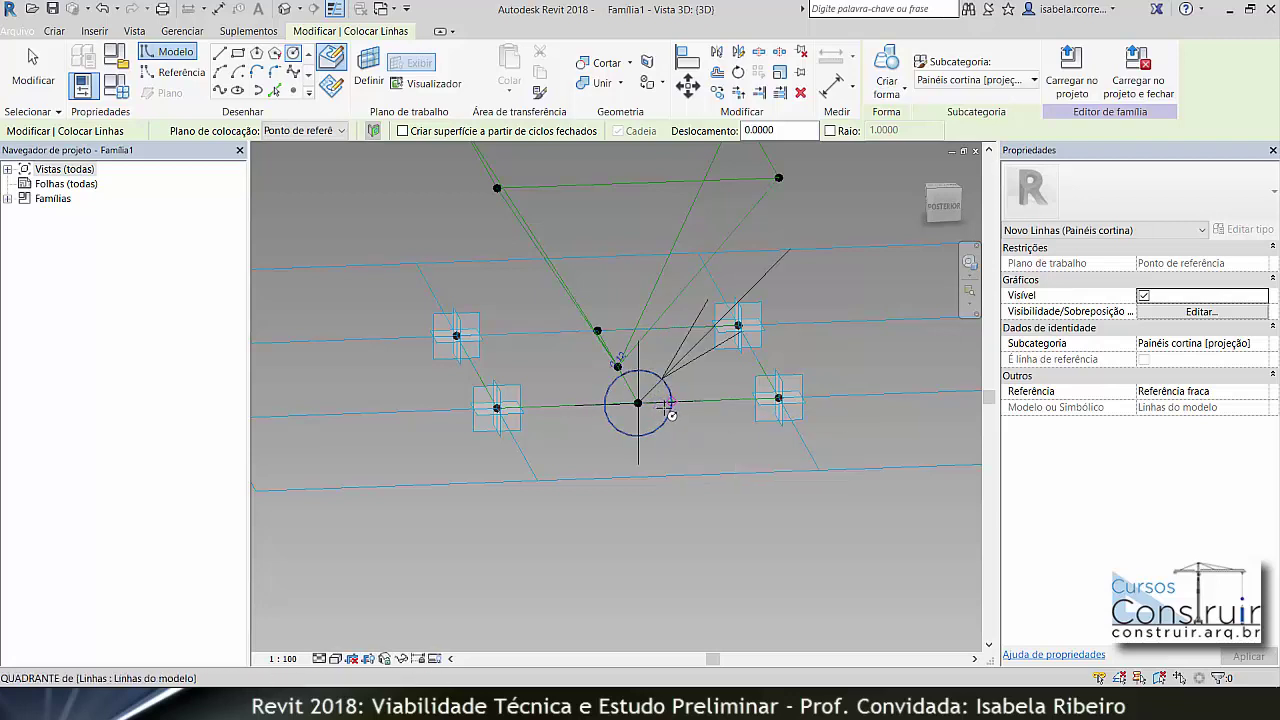
key("Escape")
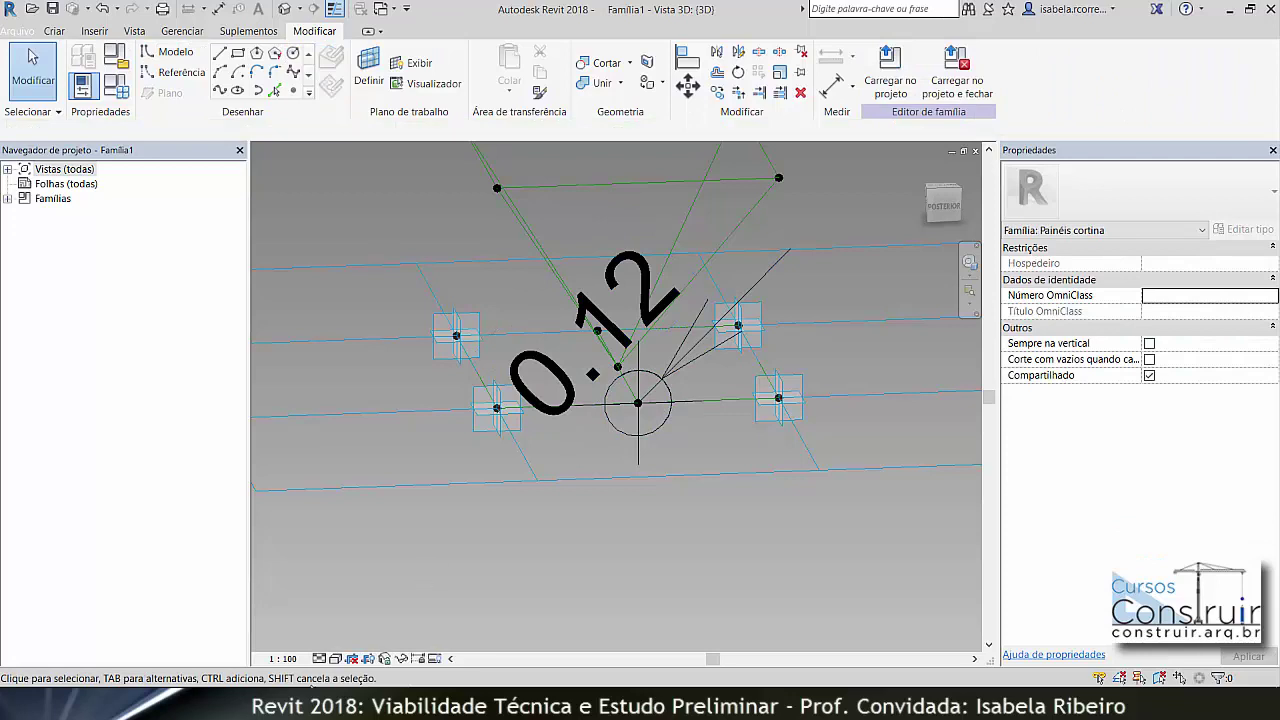
left_click(283, 659)
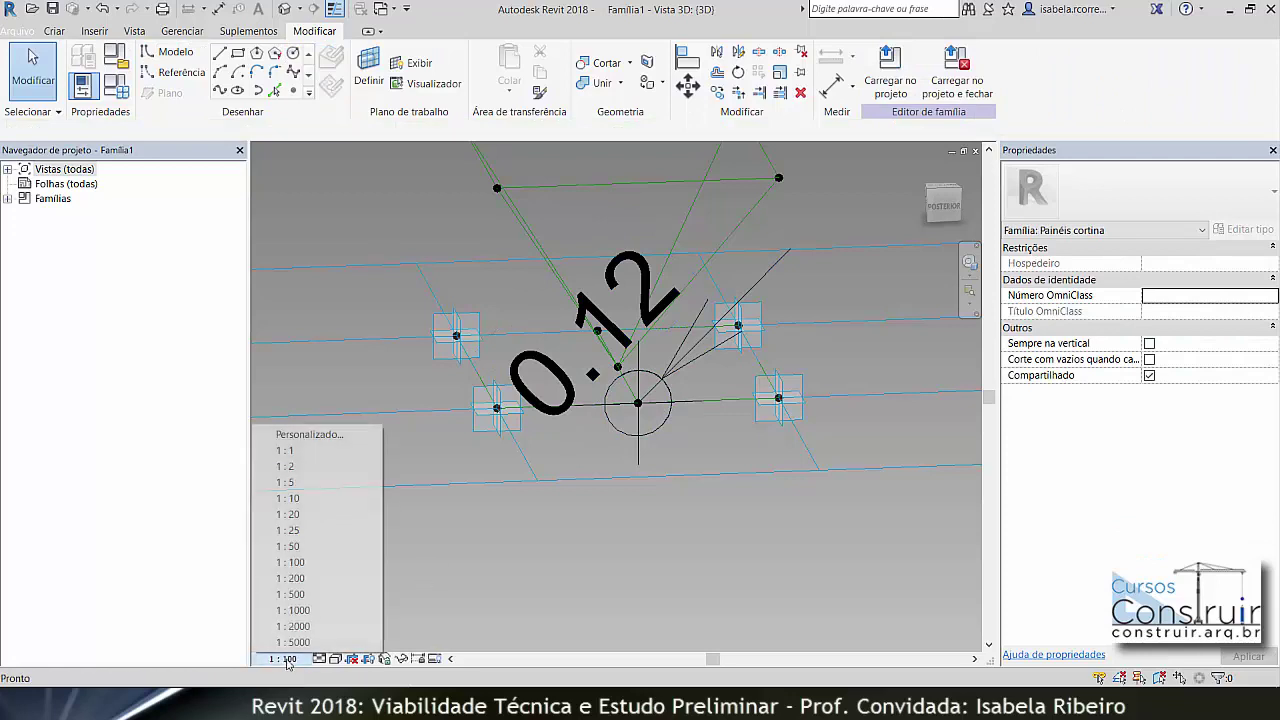
left_click(336, 516)
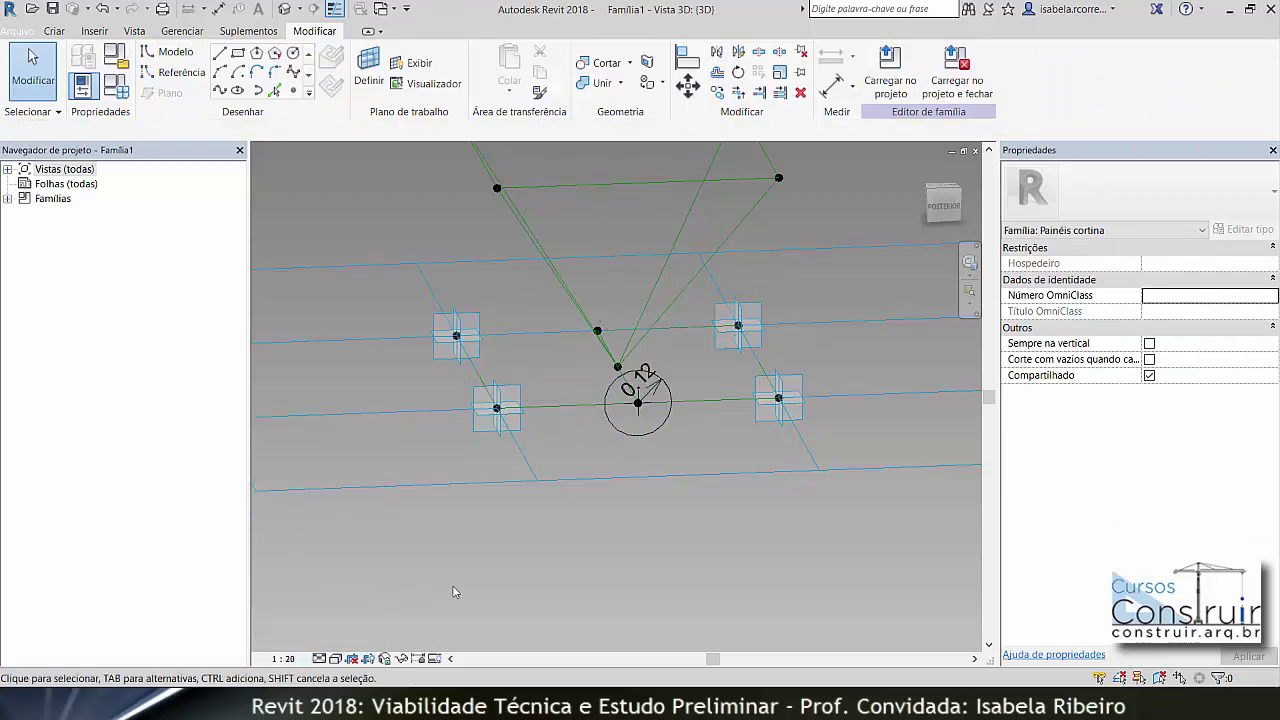
- Label the circle's 0.12 radius dimension with a new parameter named ESPESSURA_ESTRUTURA
scroll(619, 454, "up", 2)
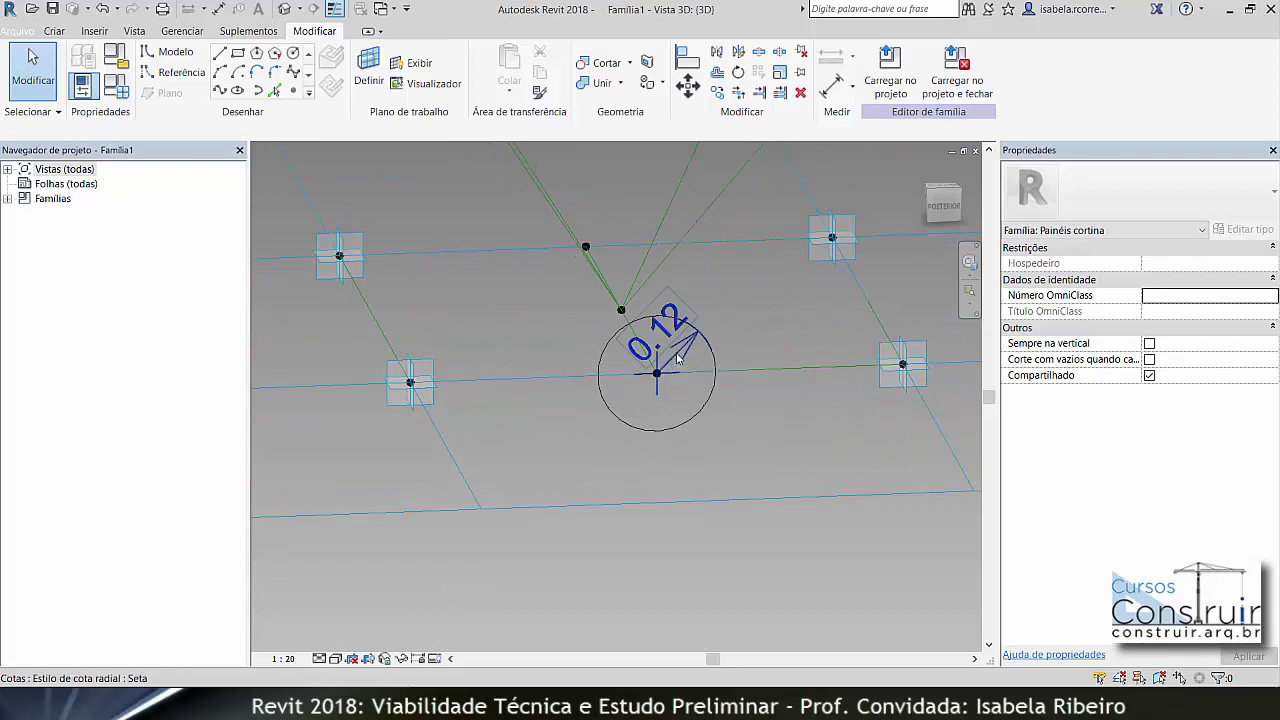
left_click(677, 358)
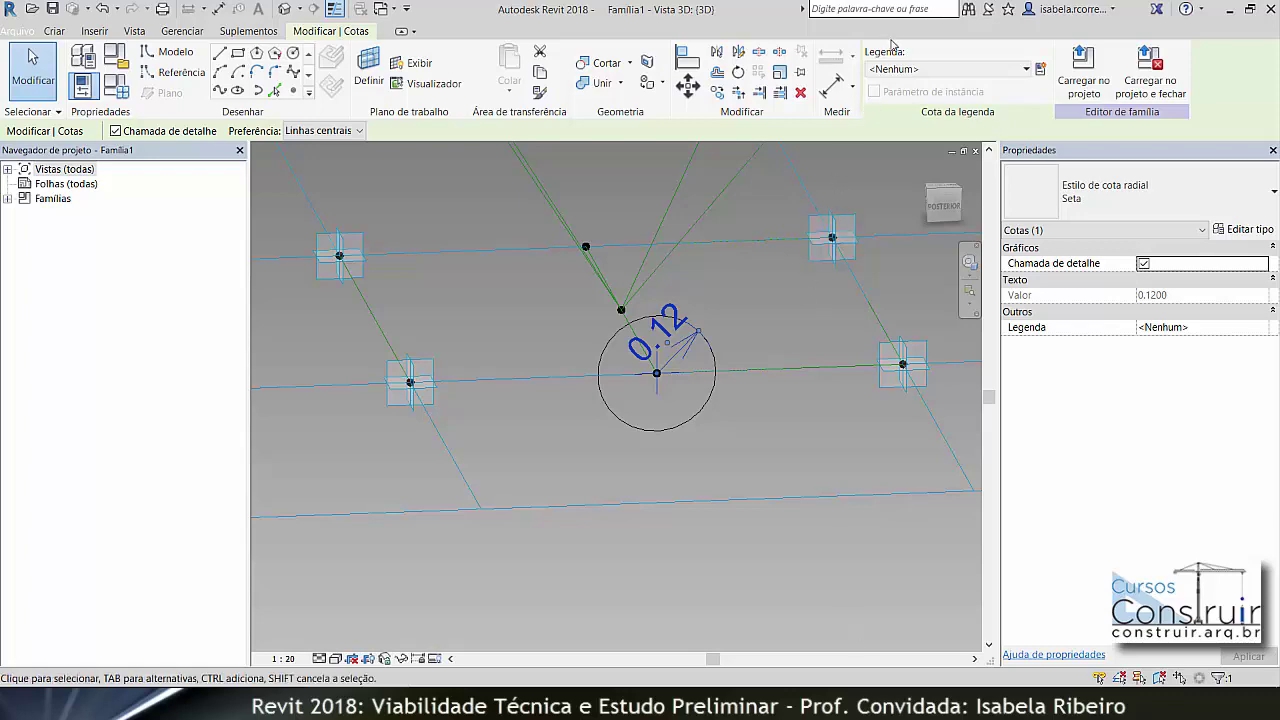
left_click(1040, 69)
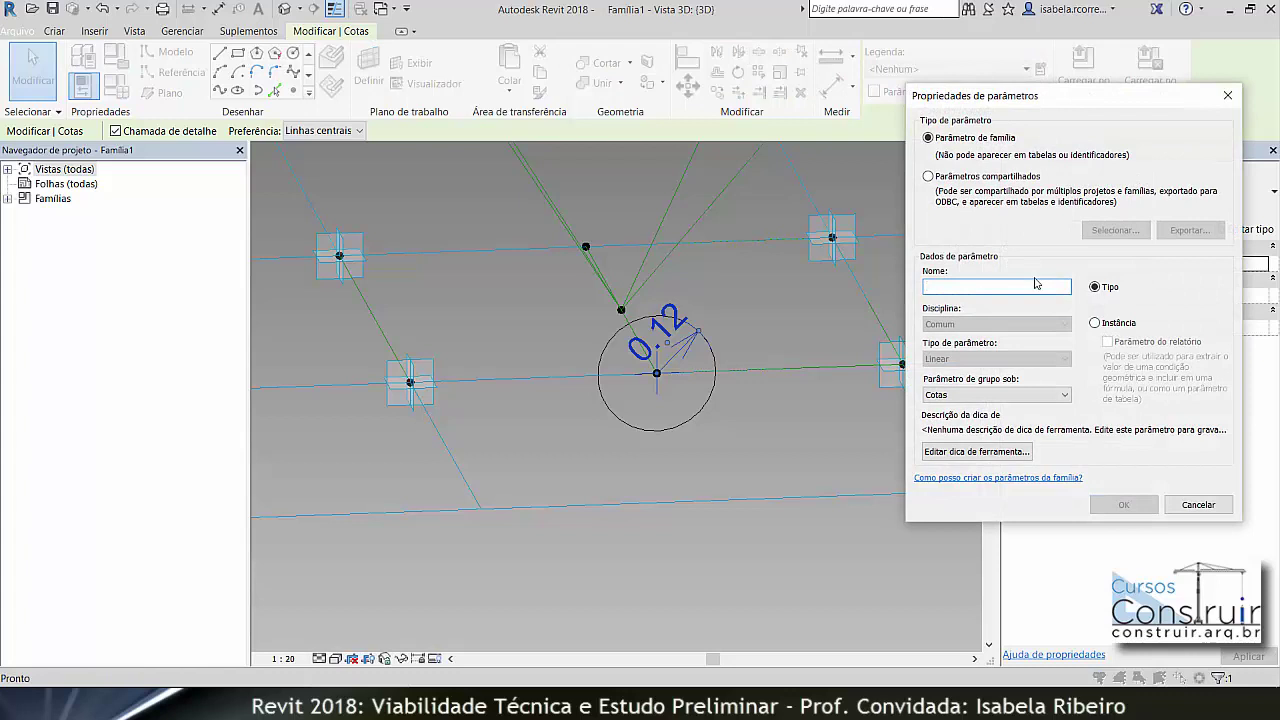
type("ESPESSURA_ESTRUTURA")
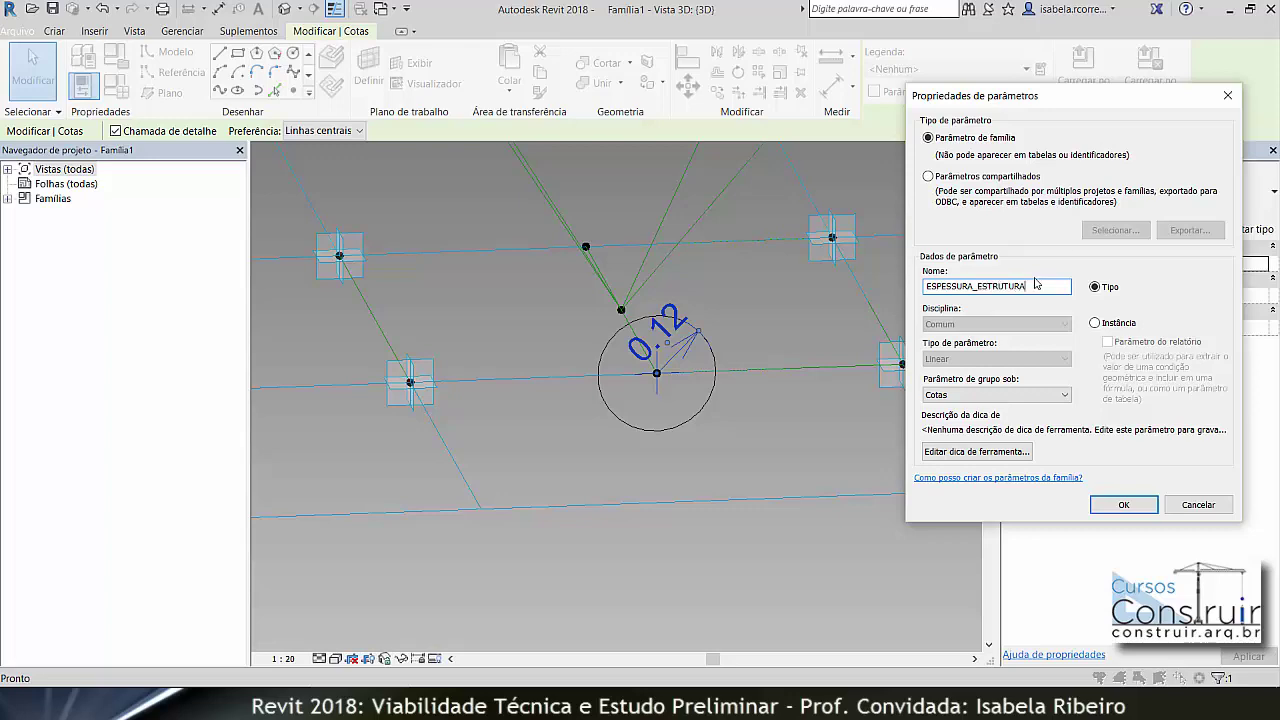
key("Return")
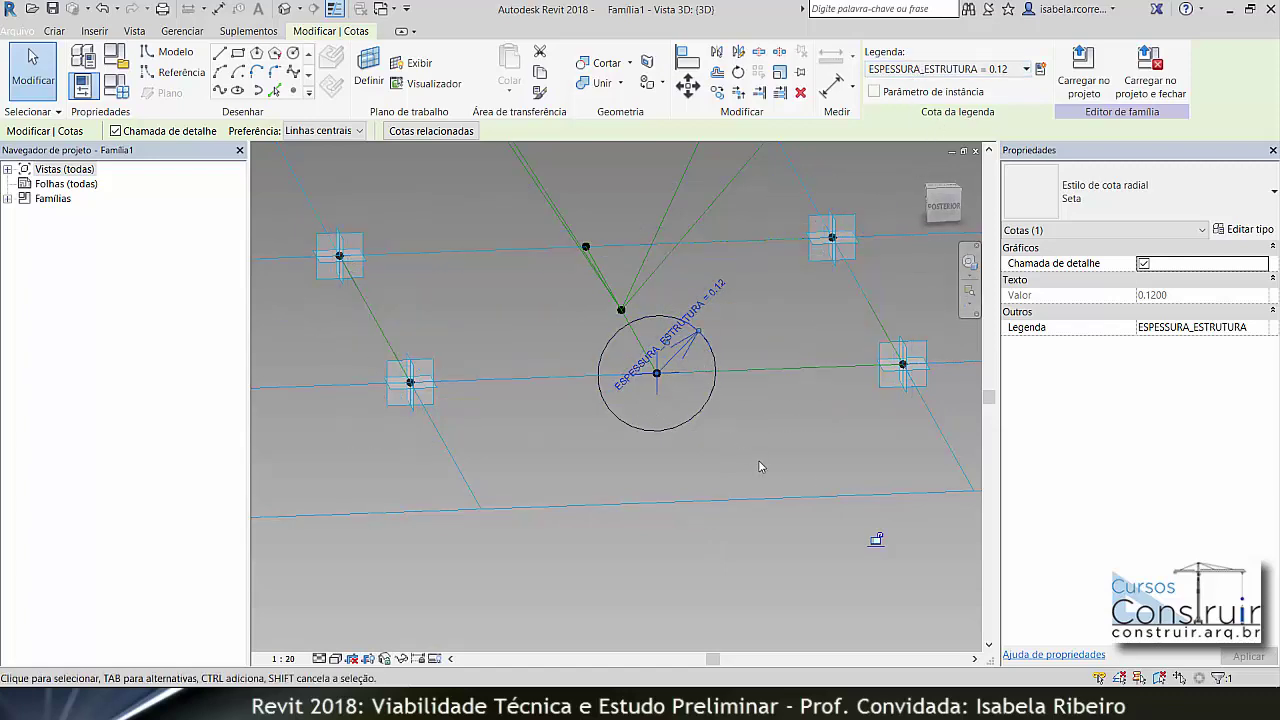
scroll(755, 466, "down", 2)
middle_click_drag(749, 466, 672, 566)
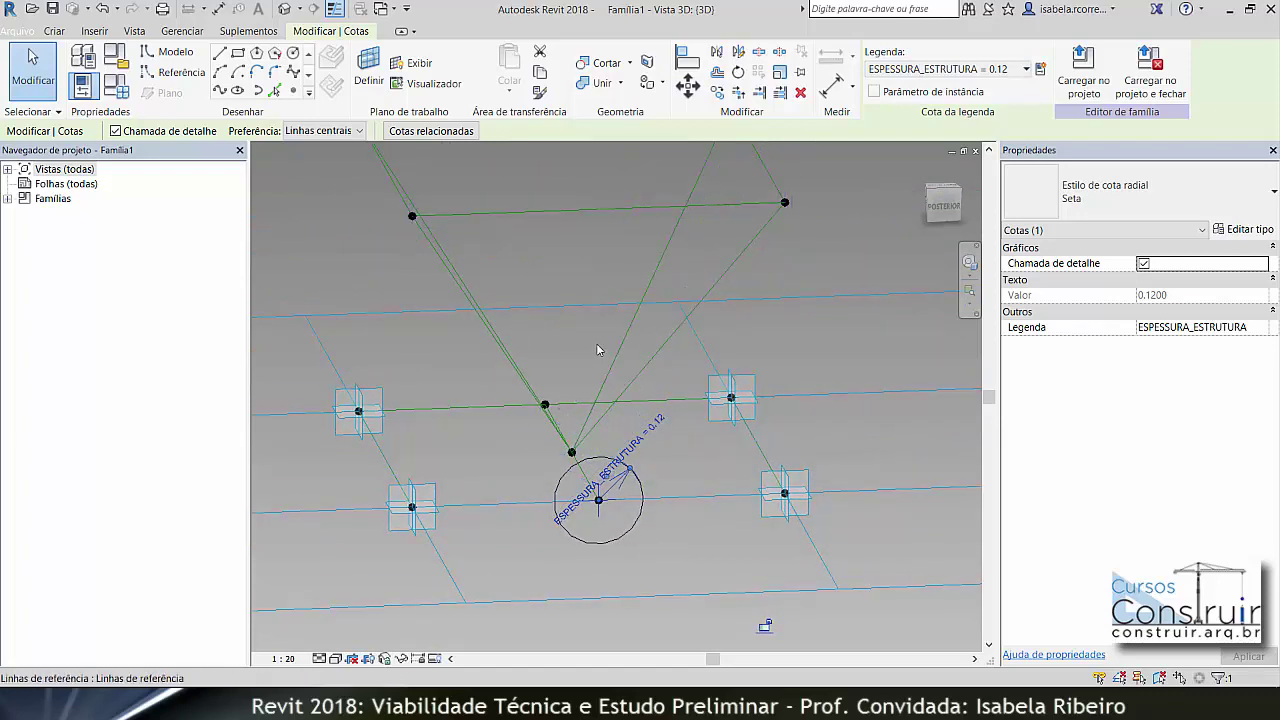
- In Family Types, change ESPESSURA_ESTRUTURA to 0.05 so the circle shrinks
left_click(120, 89)
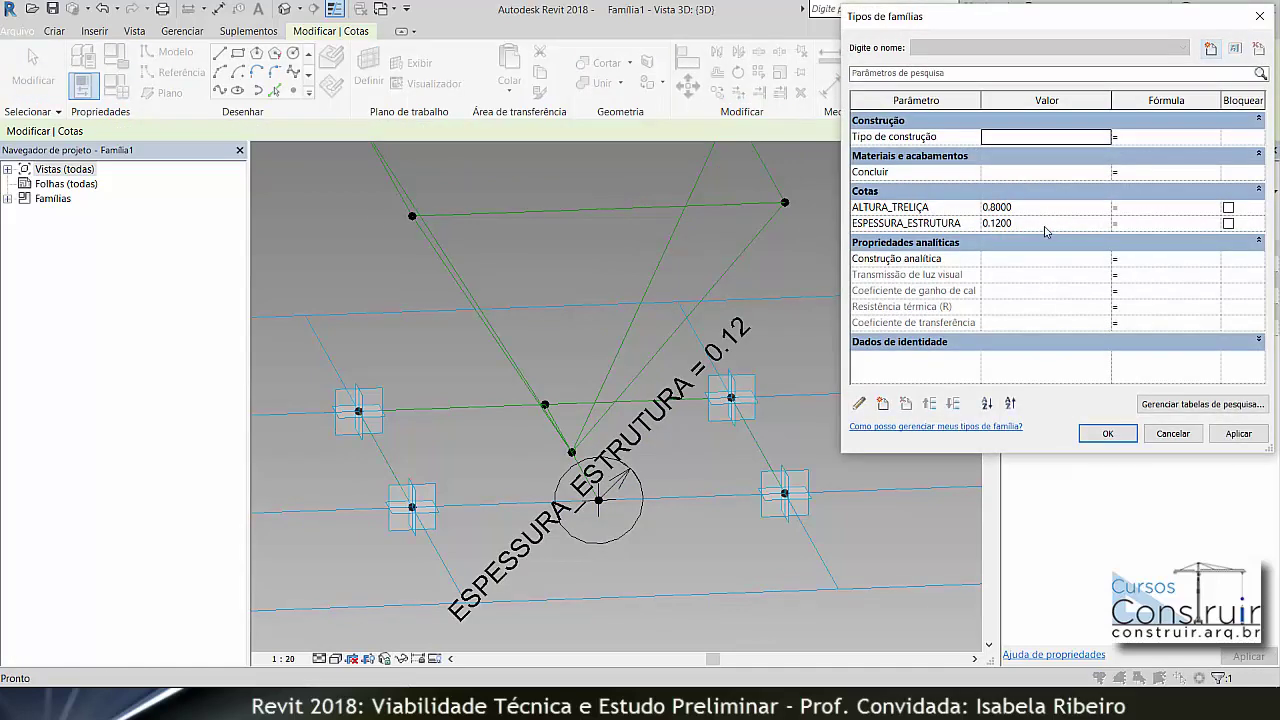
left_click(1045, 229)
left_click_drag(1012, 223, 992, 223)
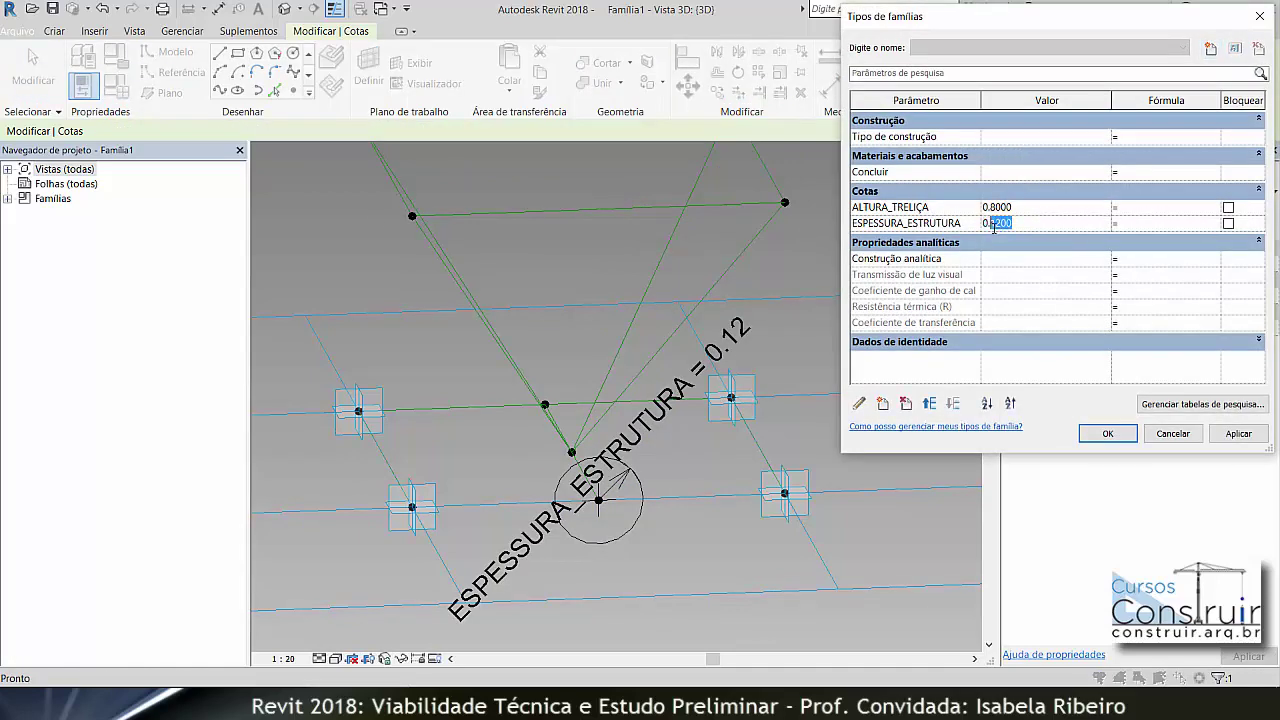
key("BackSpace")
left_click(1106, 433)
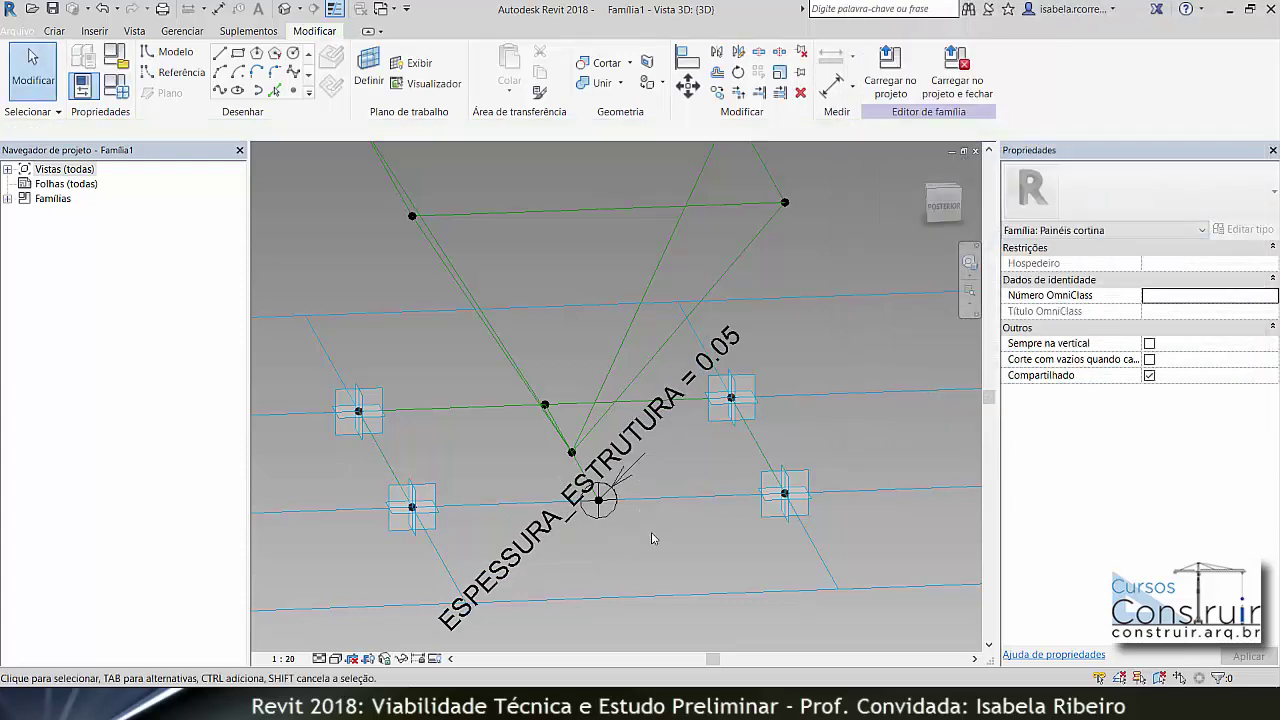
- Set the view scale to 1:10
left_click(285, 658)
left_click(318, 497)
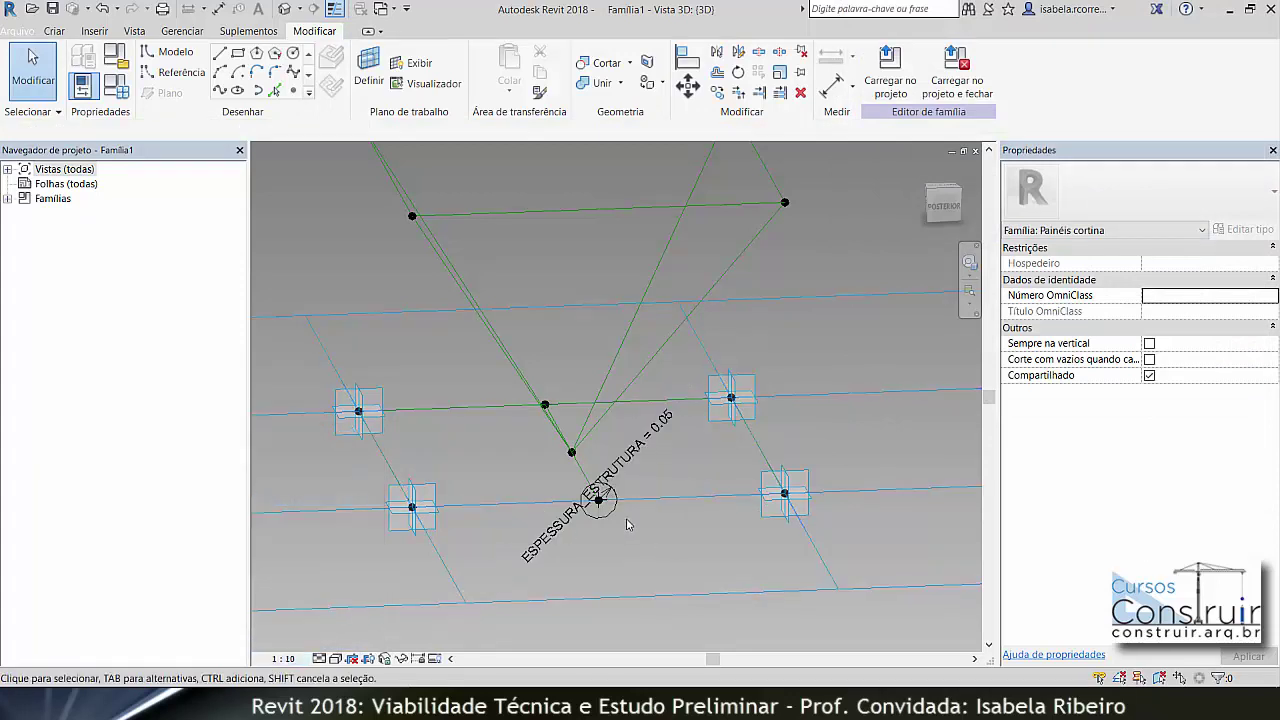
scroll(605, 530, "up", 2)
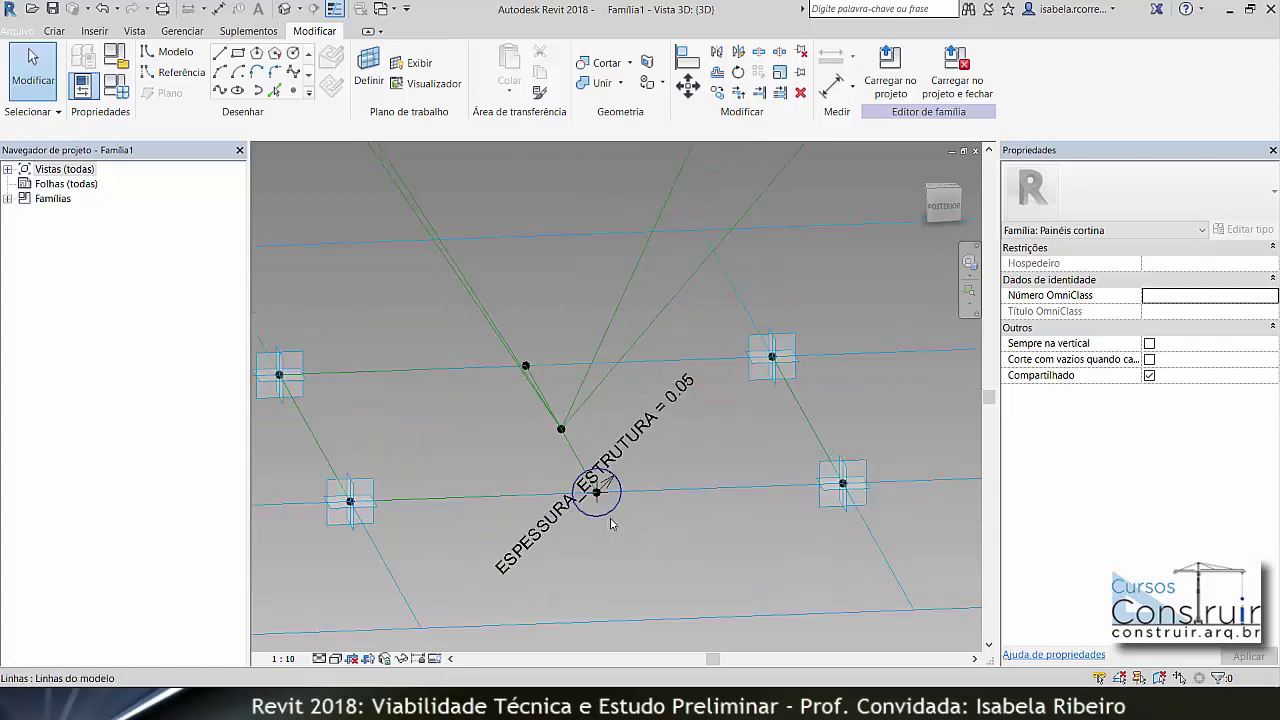
- Sweep the 0.05 circle along the central reference line into a solid cylinder and select it
left_click(610, 512)
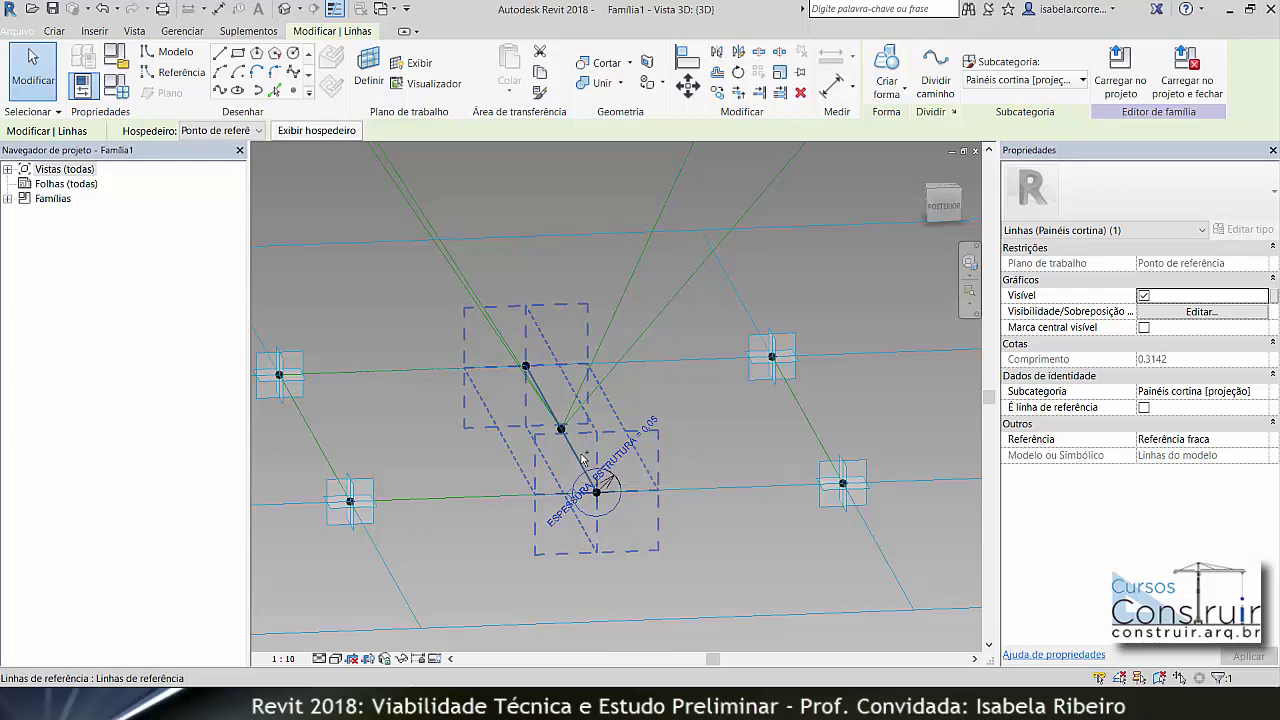
left_click(588, 470, "ctrl")
middle_click_drag(700, 573, 540, 570, "shift")
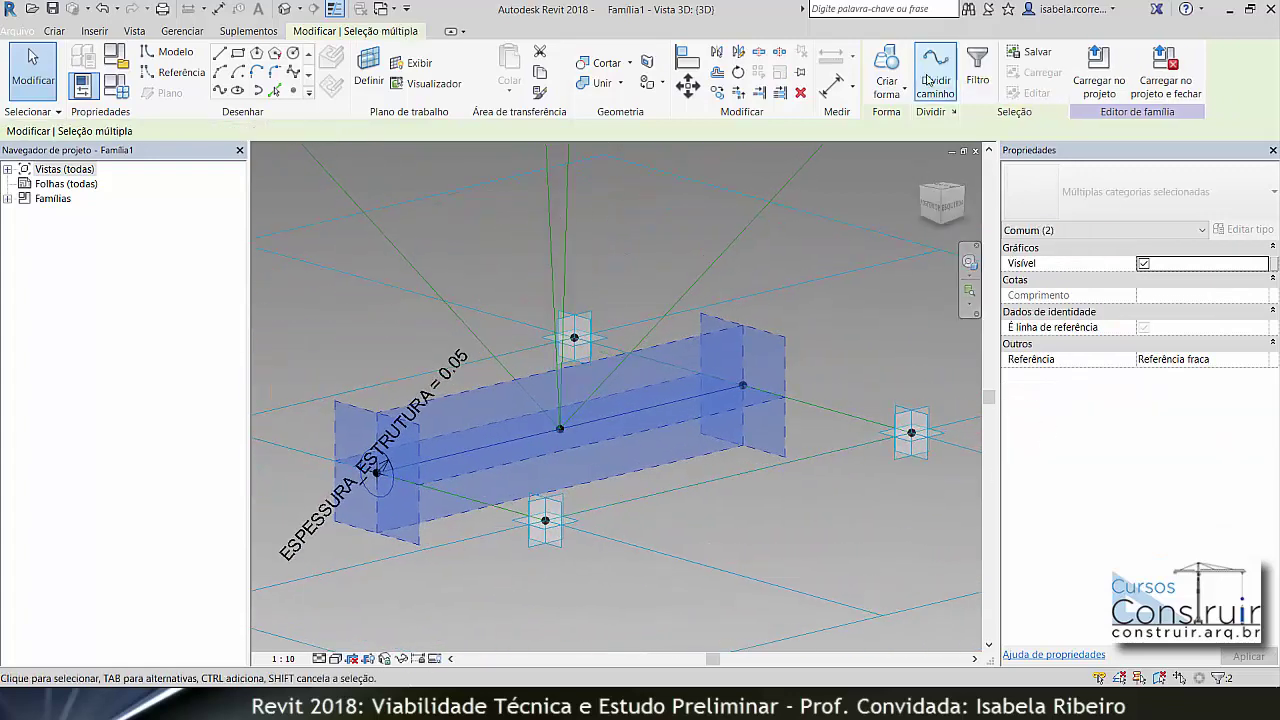
left_click(886, 61)
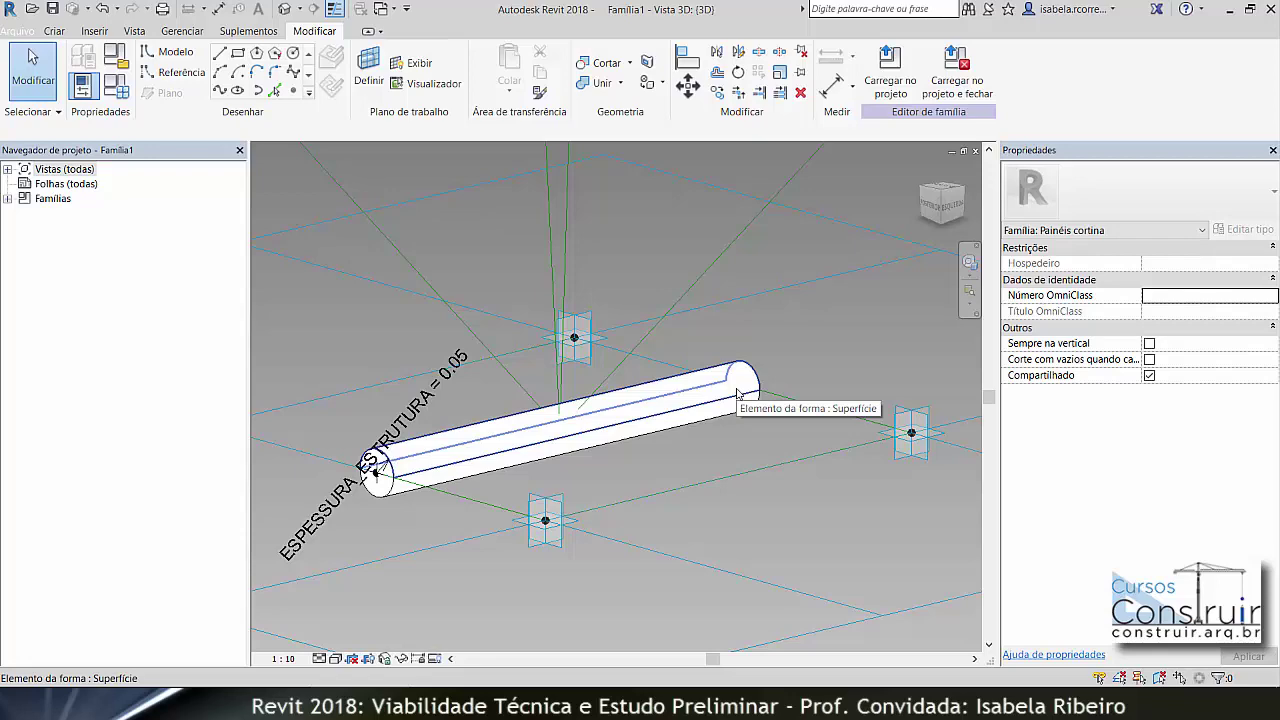
left_click(737, 393)
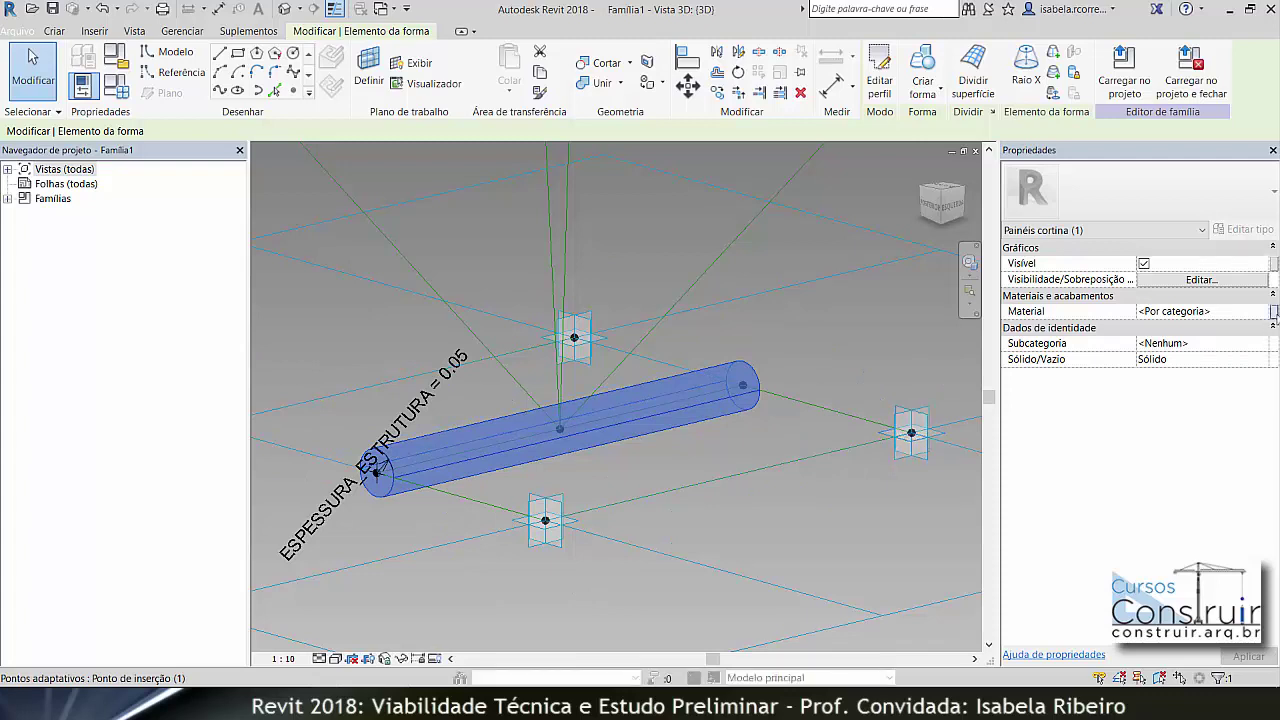
- Associate the cylinder's Material with a new type parameter named MATERIA_ESTRUTURA
left_click(1270, 313)
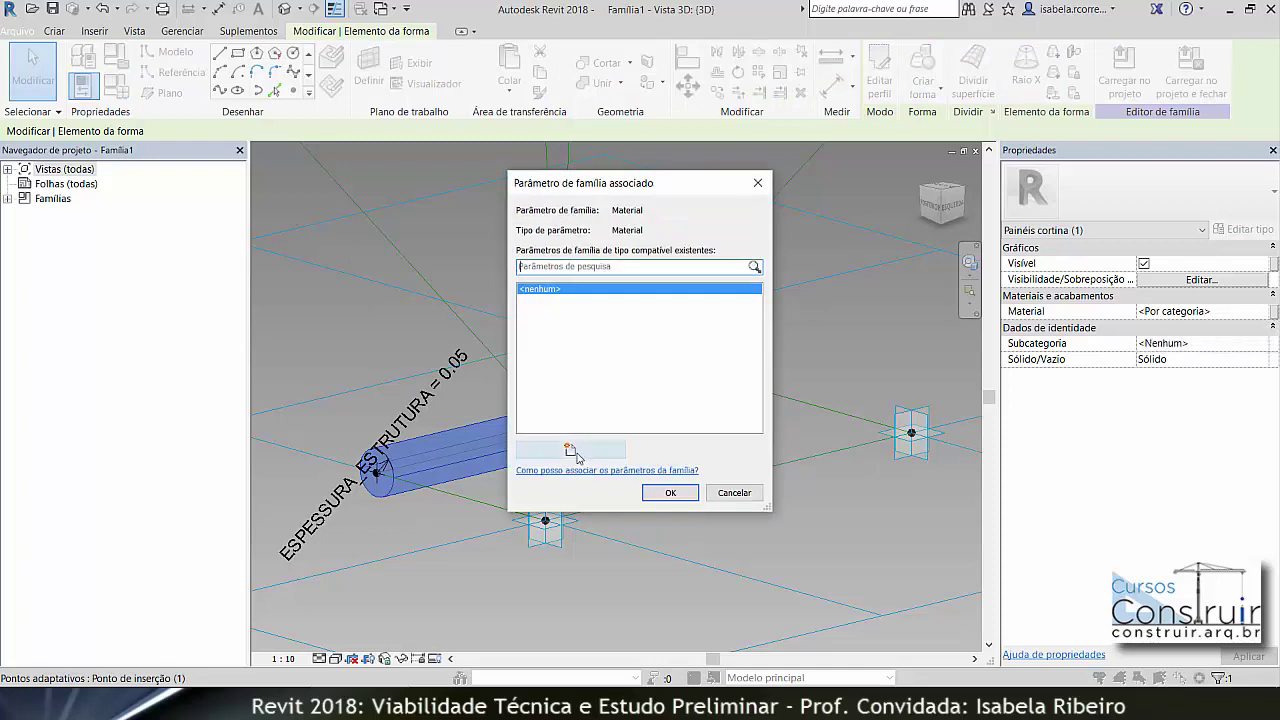
left_click(575, 454)
type("M")
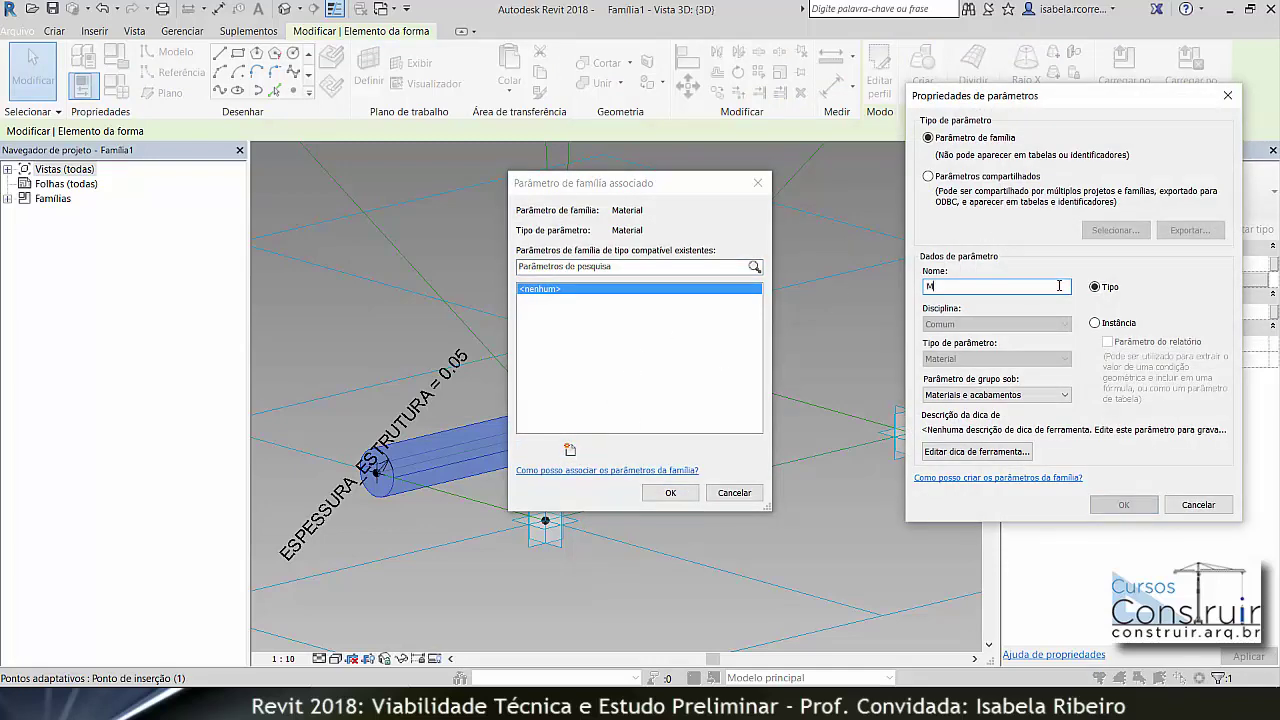
type("ATERIA_ESTRUTURA")
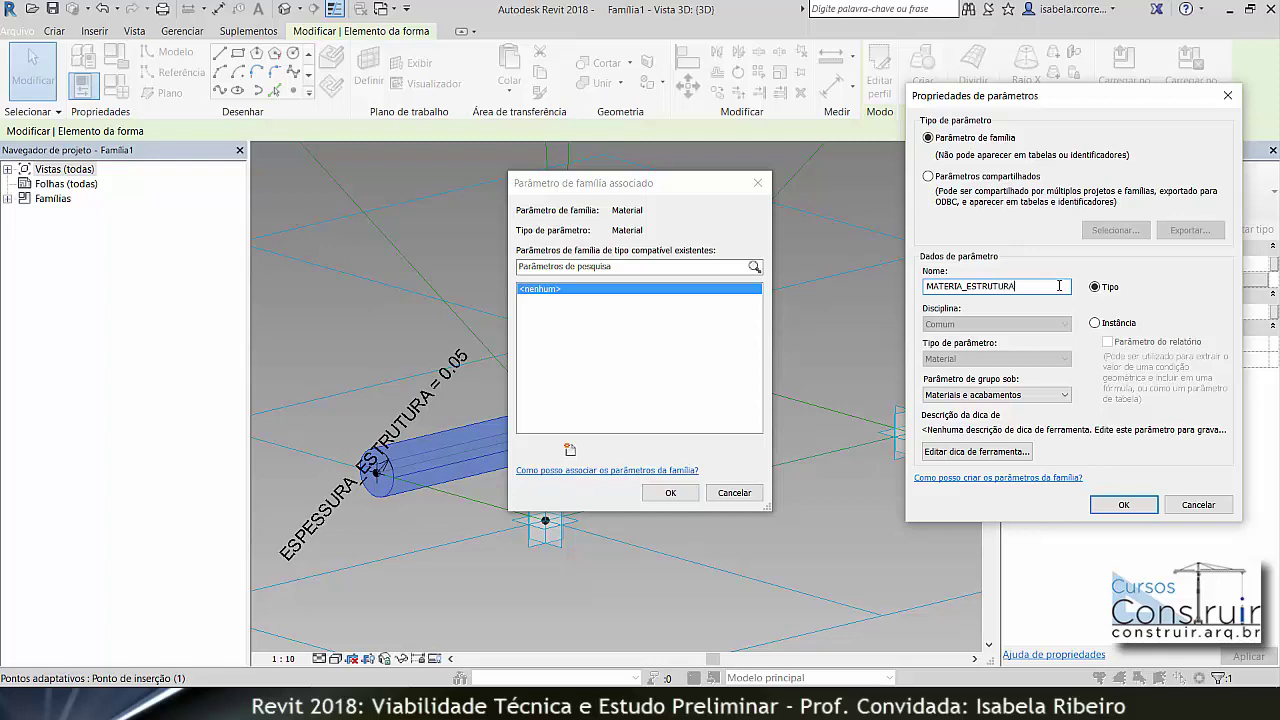
key("Return")
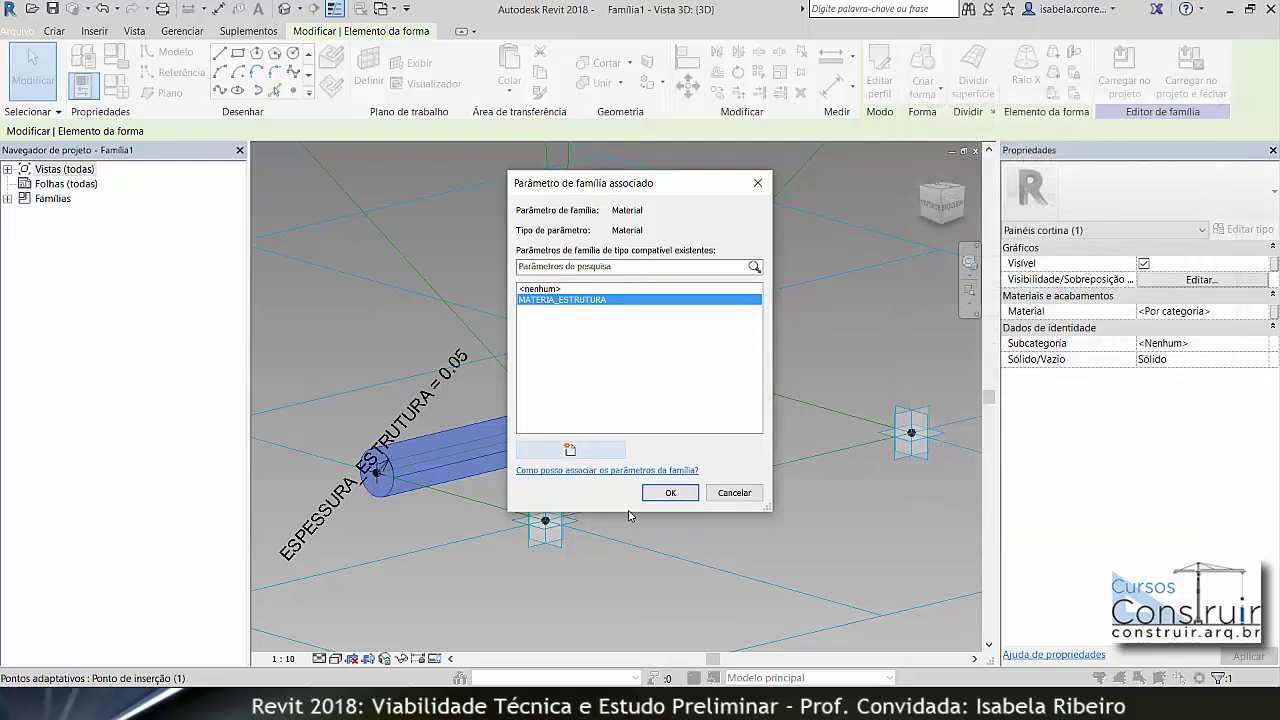
left_click(668, 492)
left_click(791, 538)
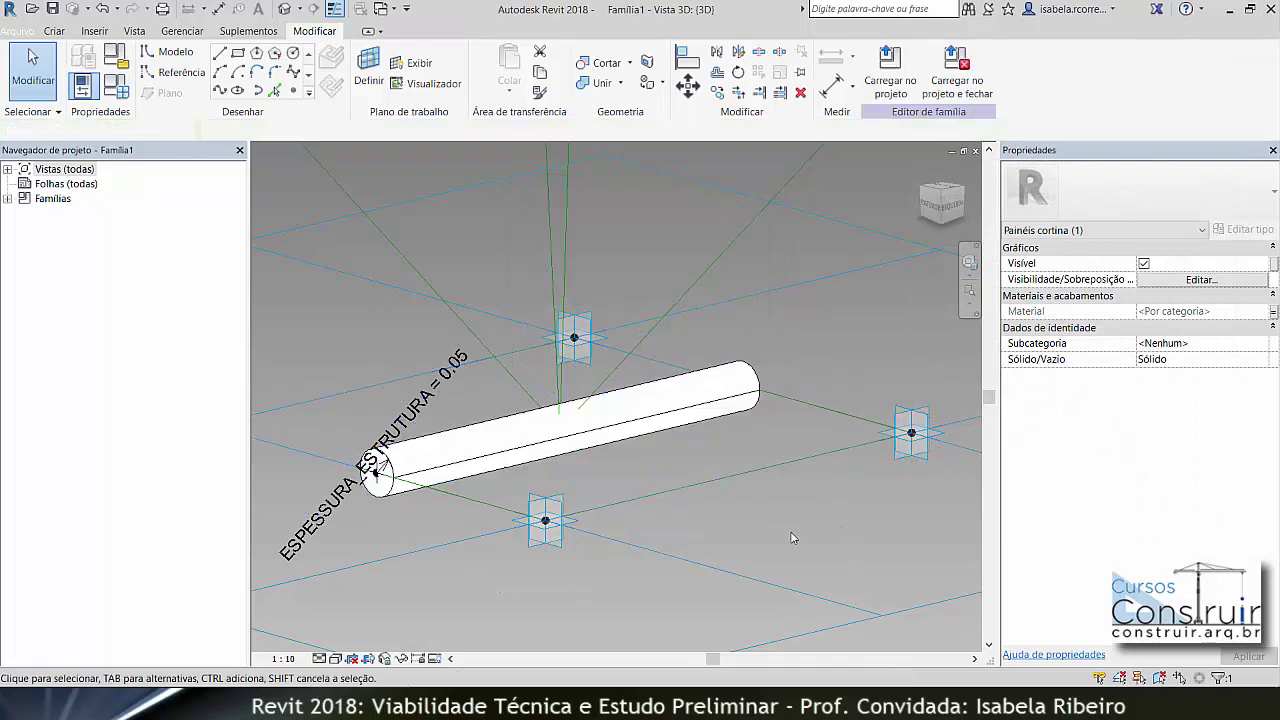
scroll(785, 490, "down", 3)
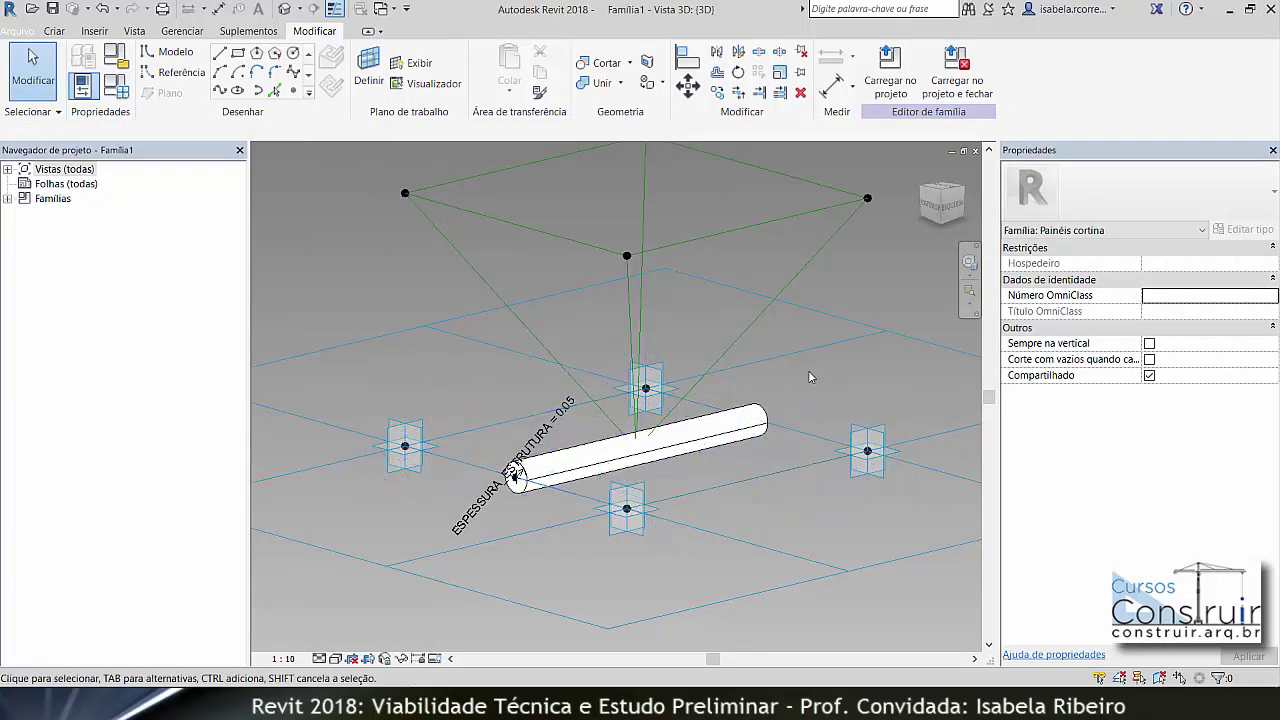
- Place a reference point on the upper-left diagonal line, set it as work plane, and draw a circle there
left_click(293, 91)
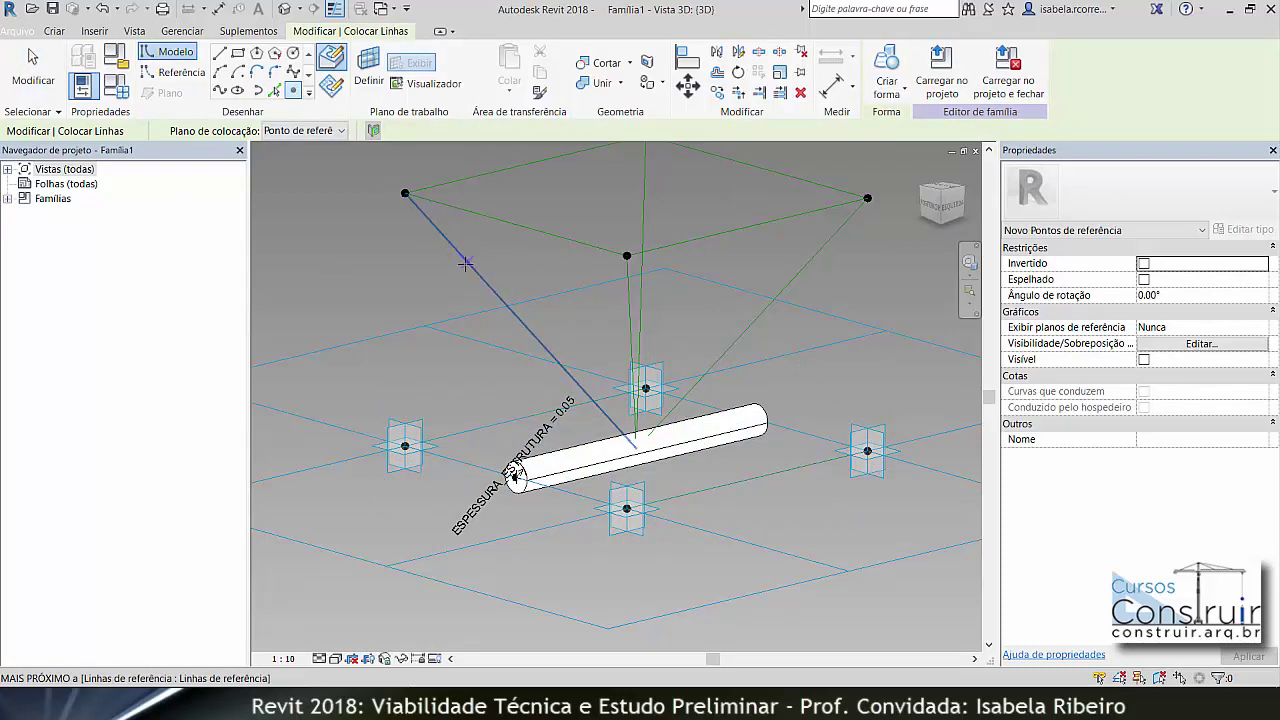
left_click(466, 262)
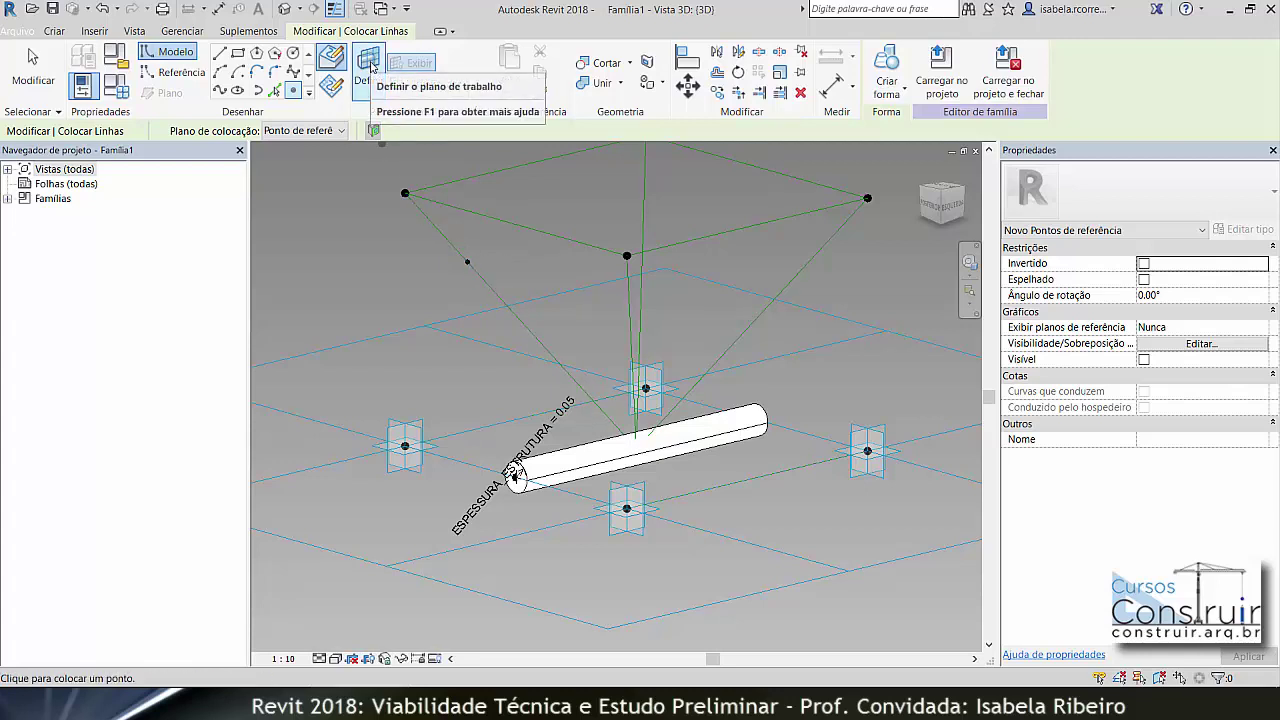
left_click(370, 66)
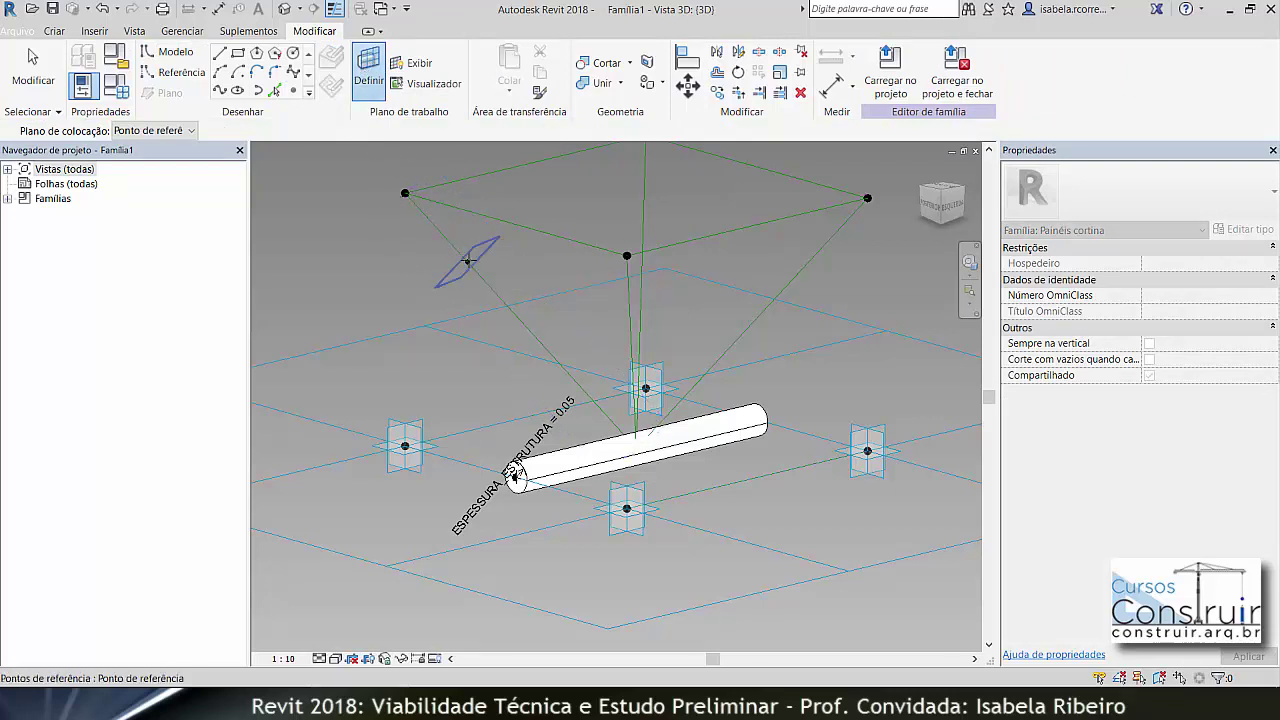
left_click(468, 263)
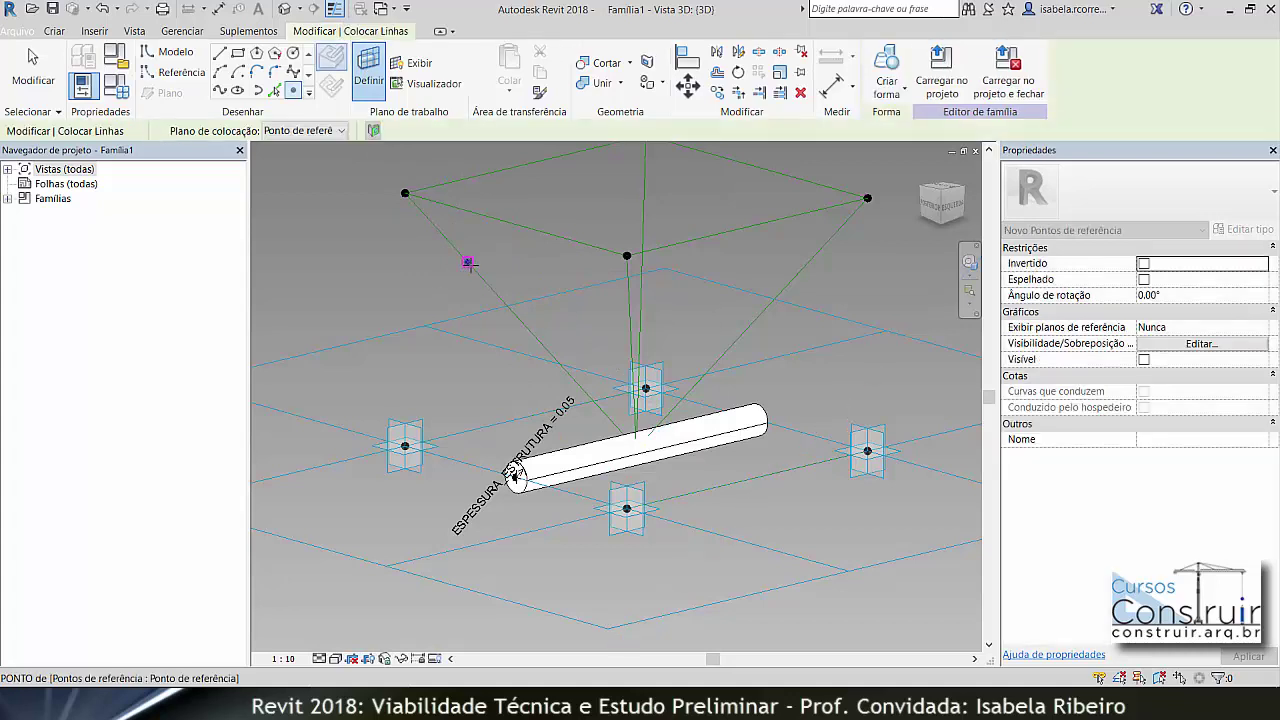
left_click(294, 55)
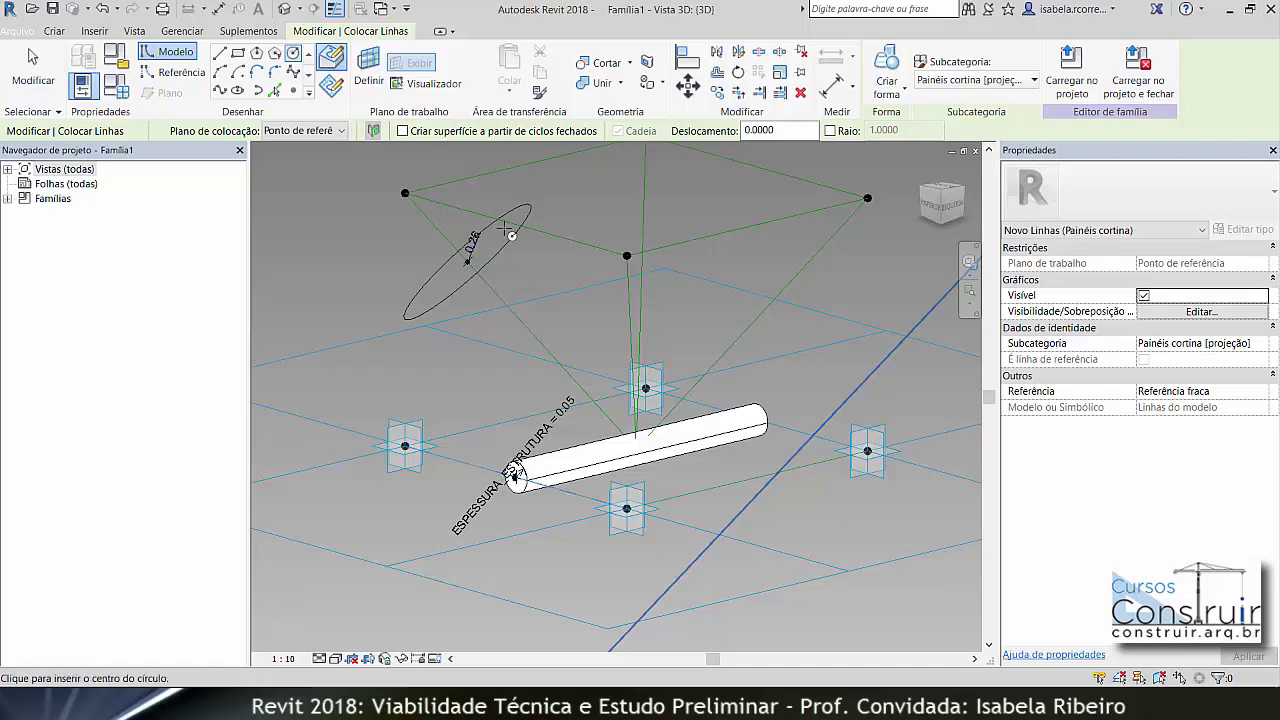
key("Escape")
key("Escape")
- Label the new circle's radius dimension with ESPESSURA_ESTRUTURA
left_click(477, 240)
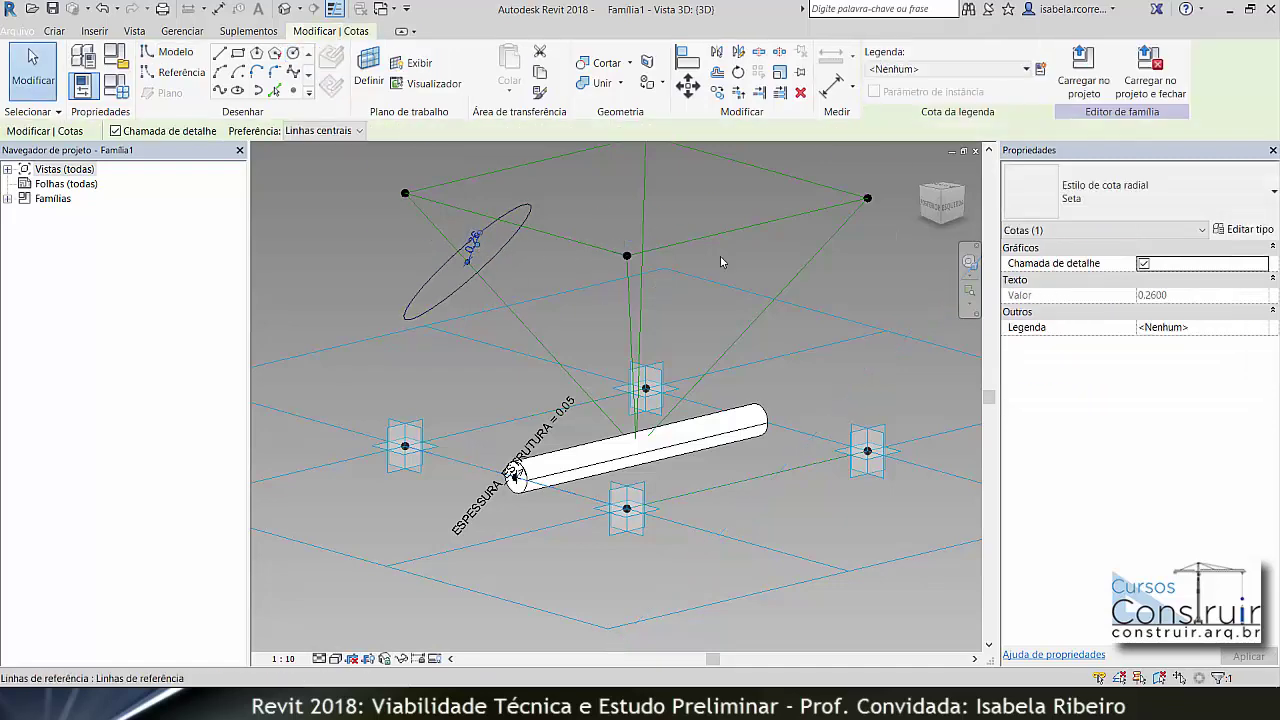
left_click(908, 70)
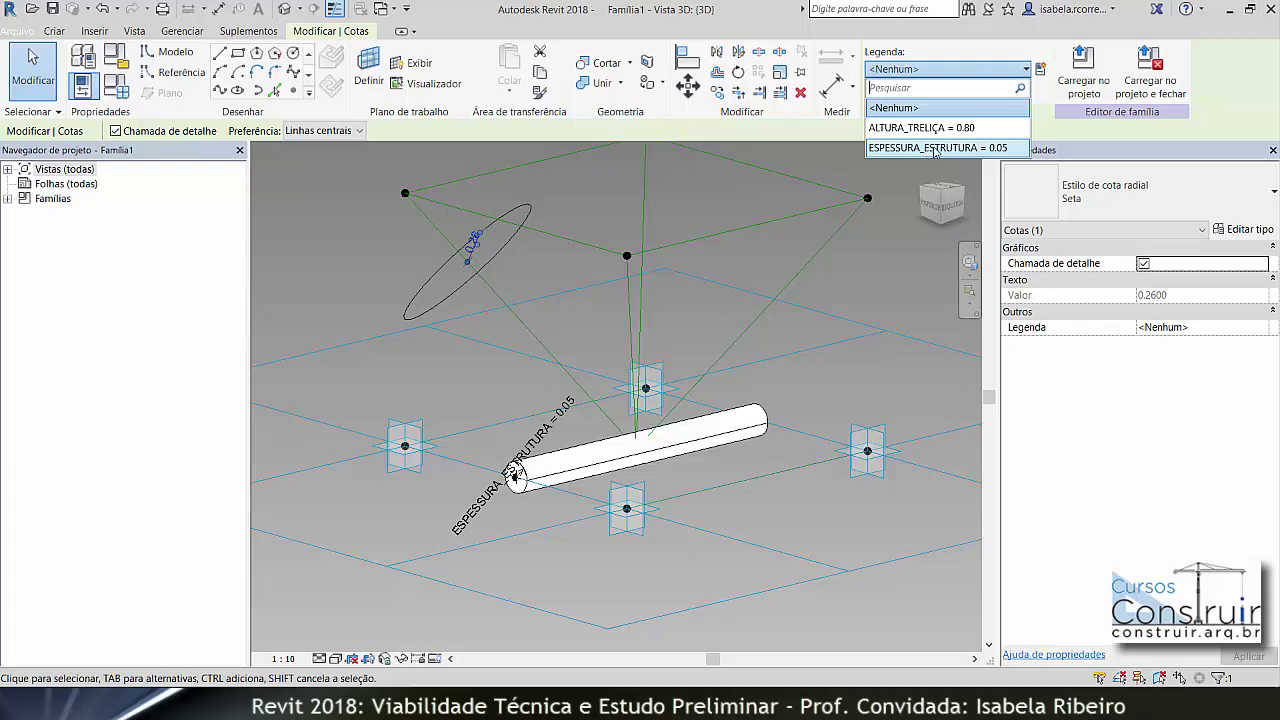
left_click(922, 150)
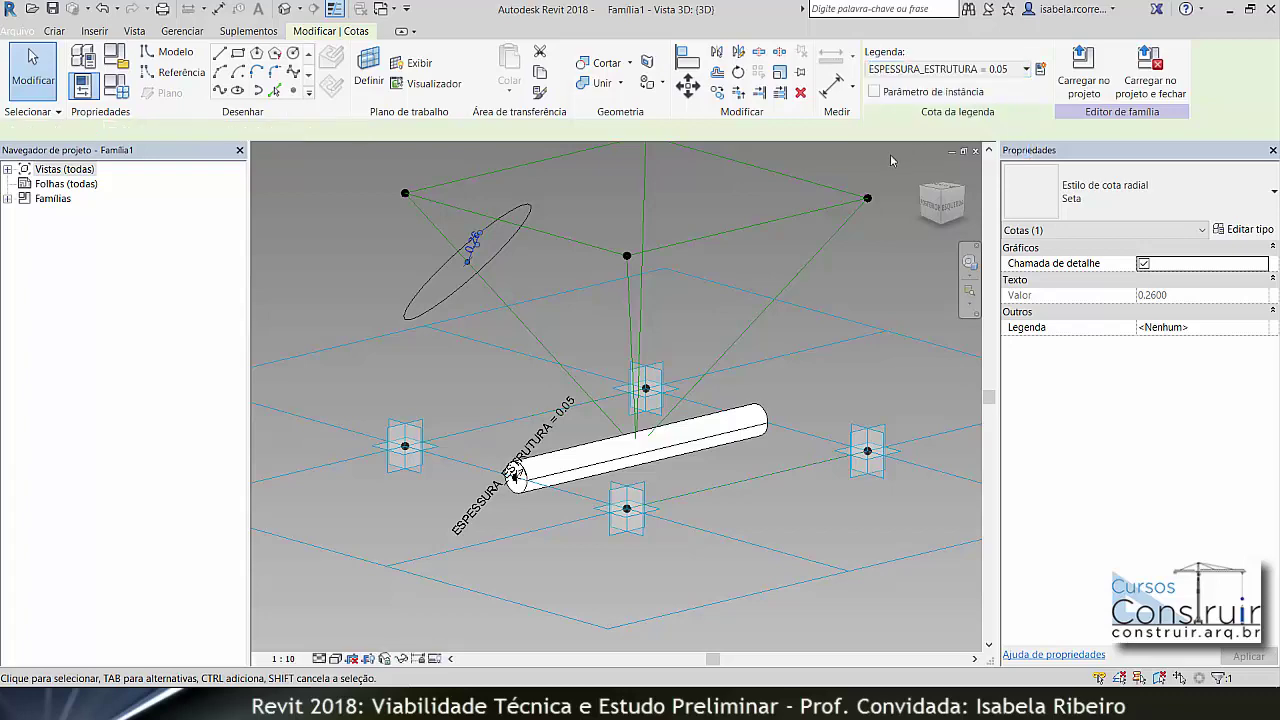
left_click(571, 292)
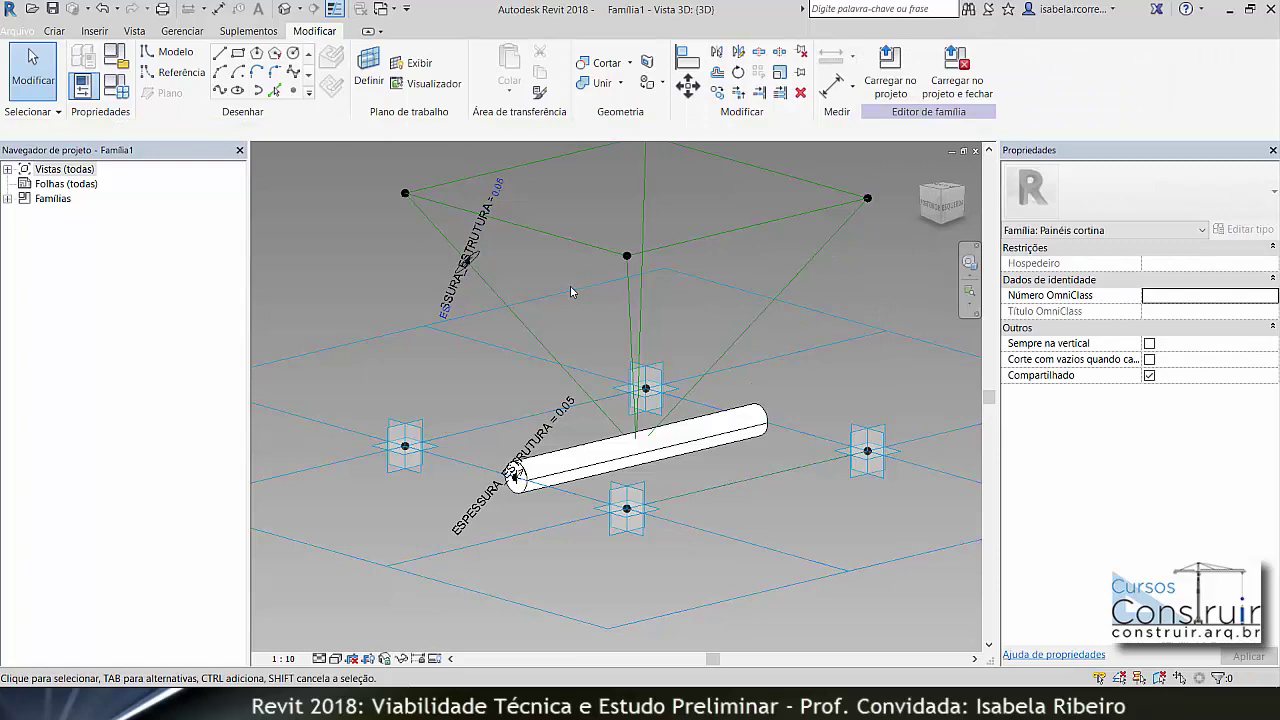
- Create a solid form from the circle plus the horizontal and diagonal reference lines
left_click(476, 260)
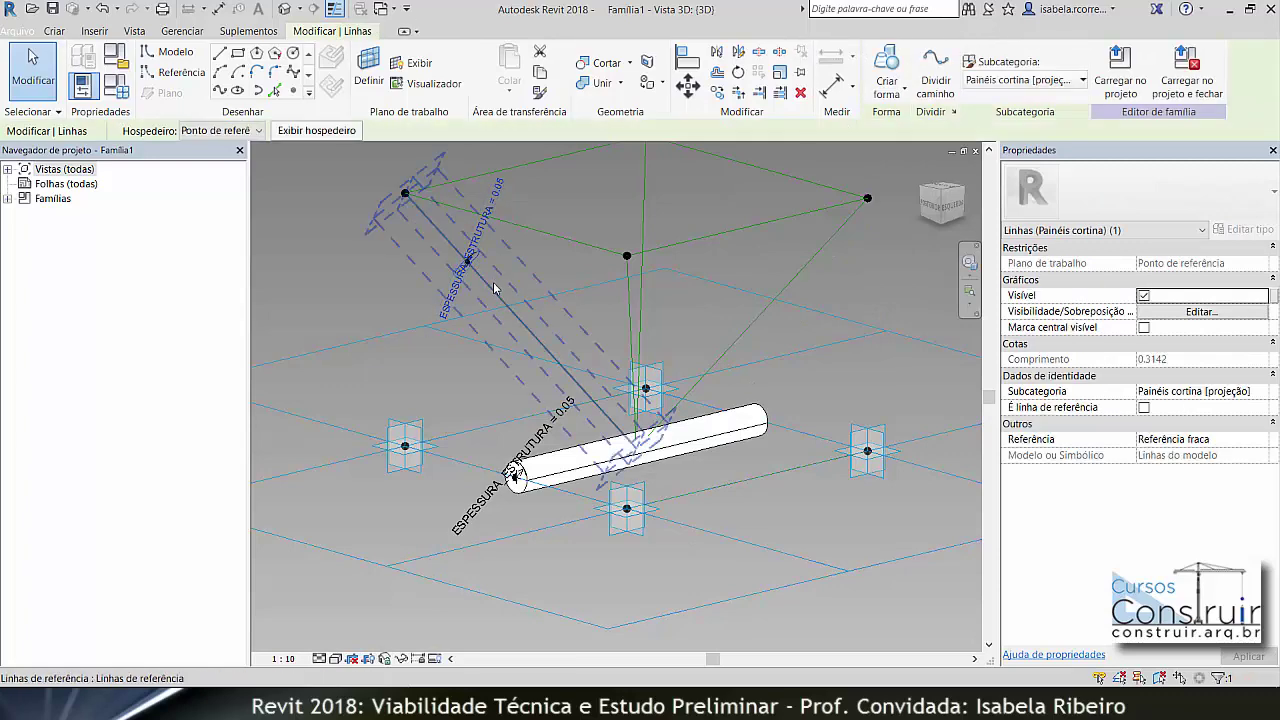
left_click(492, 284, "ctrl")
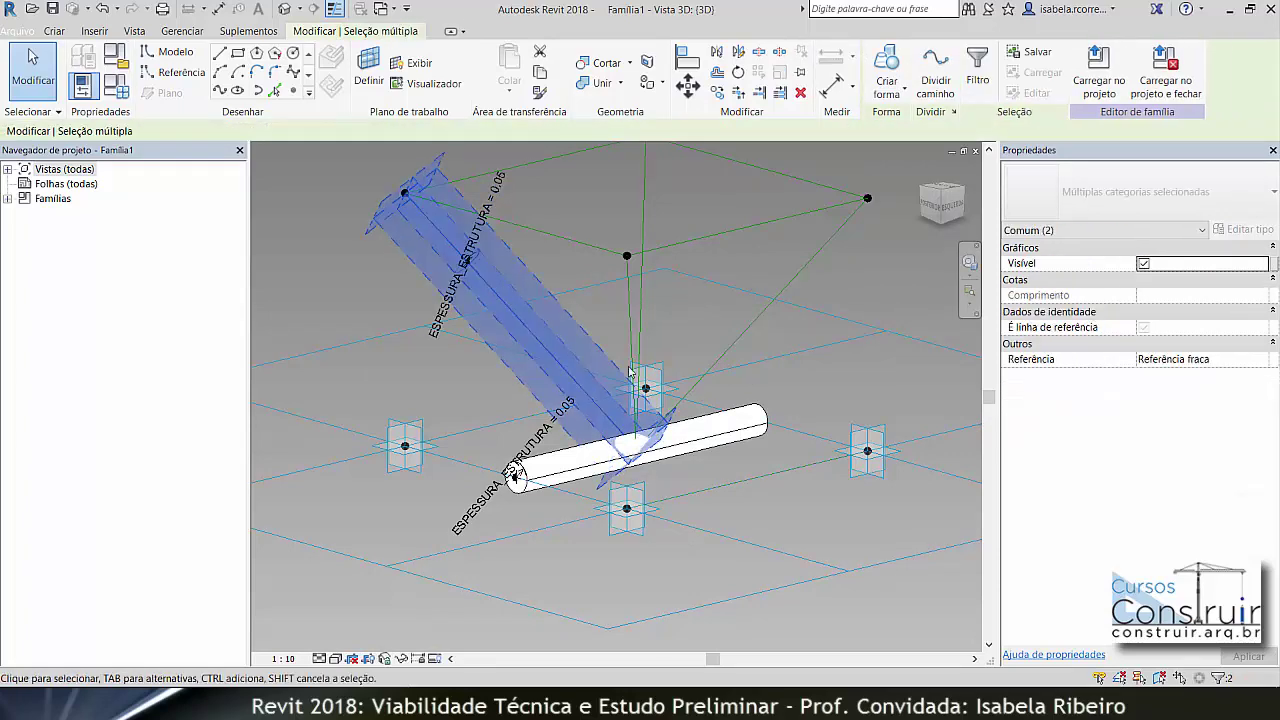
mouse_move(766, 368)
middle_mouse_down("shift")
mouse_move(877, 542)
mouse_move(808, 547)
middle_mouse_up("shift")
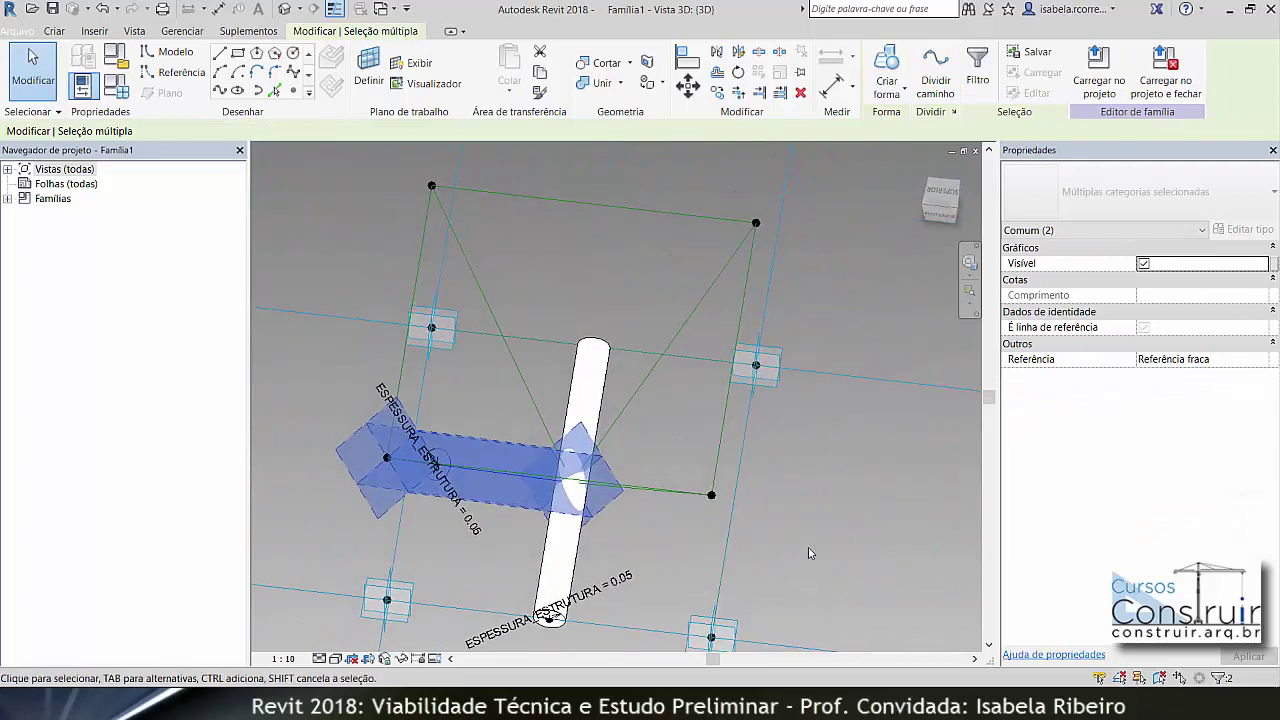
left_click(688, 335, "ctrl")
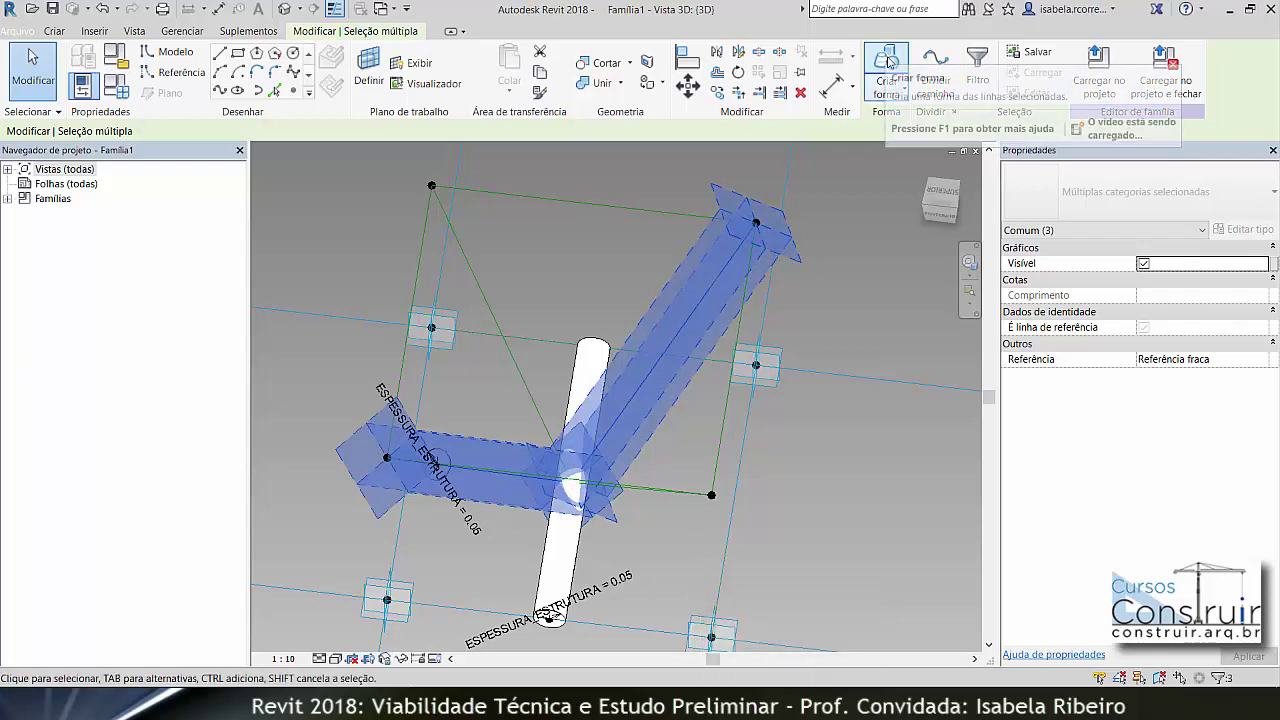
left_click(886, 70)
left_click(842, 604)
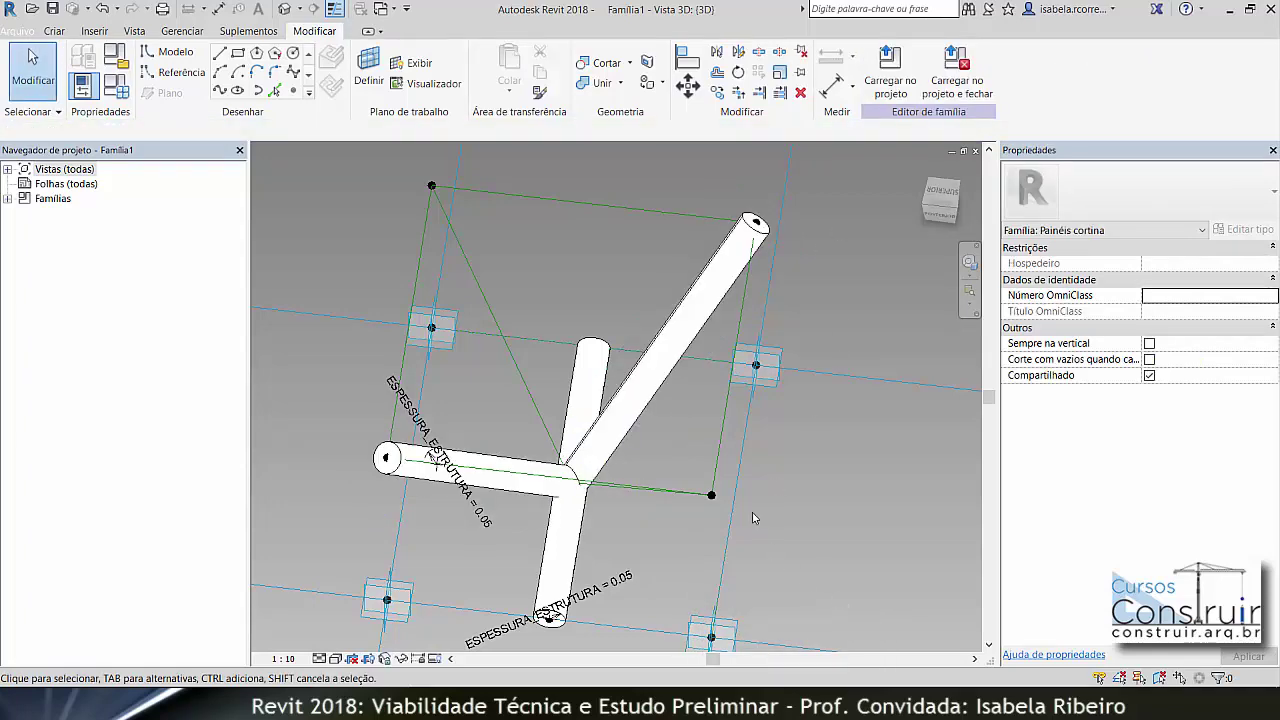
- Link the new horizontal and diagonal members' Material to MATERIA_ESTRUTURA
left_click(648, 364)
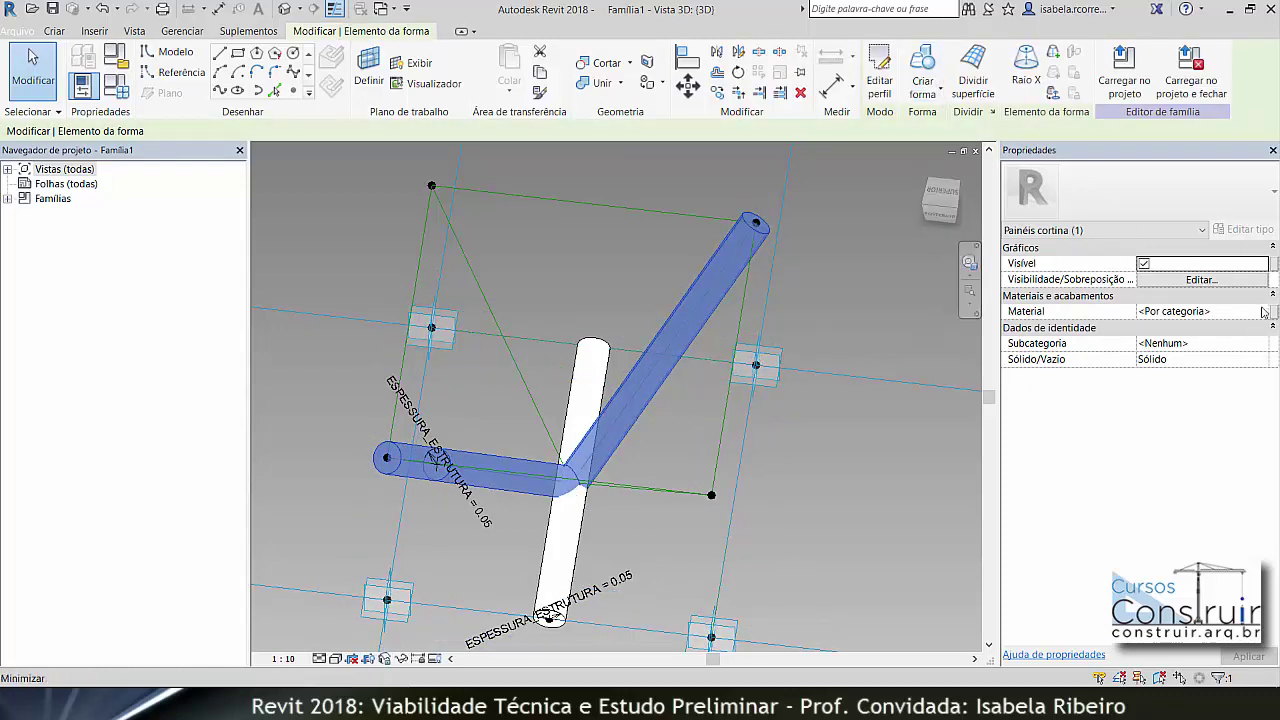
left_click(1275, 316)
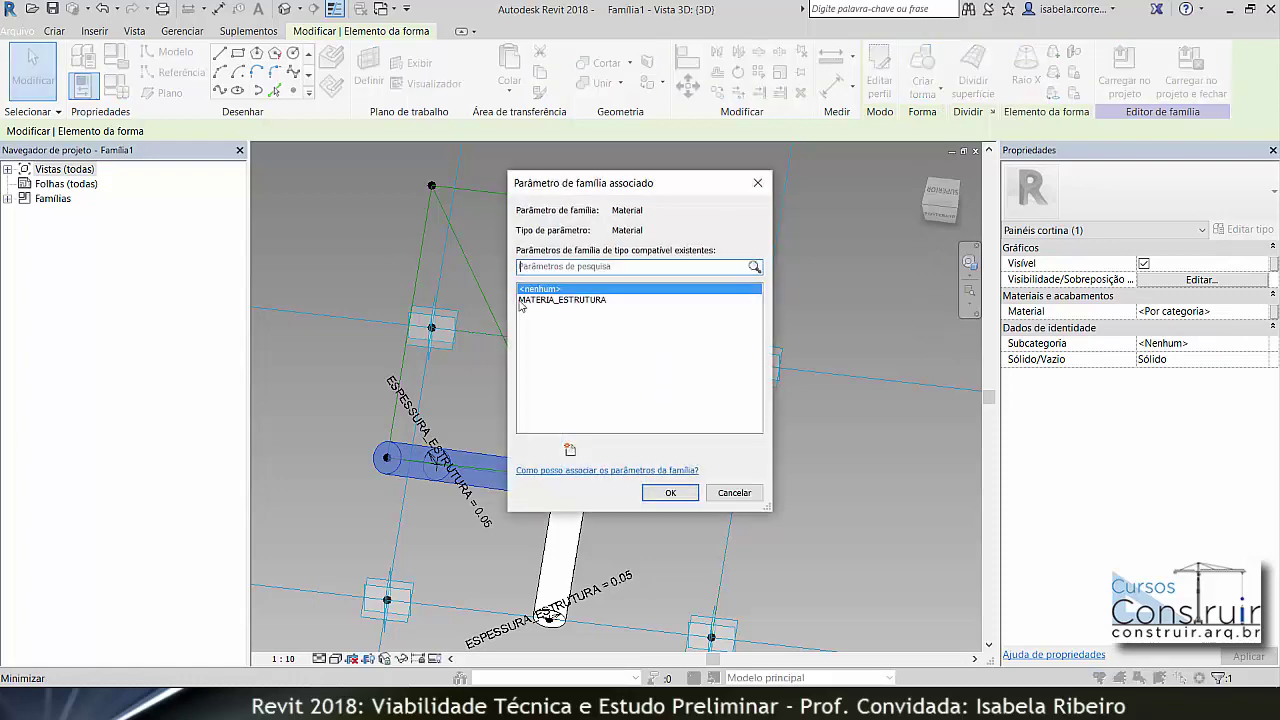
left_click(556, 300)
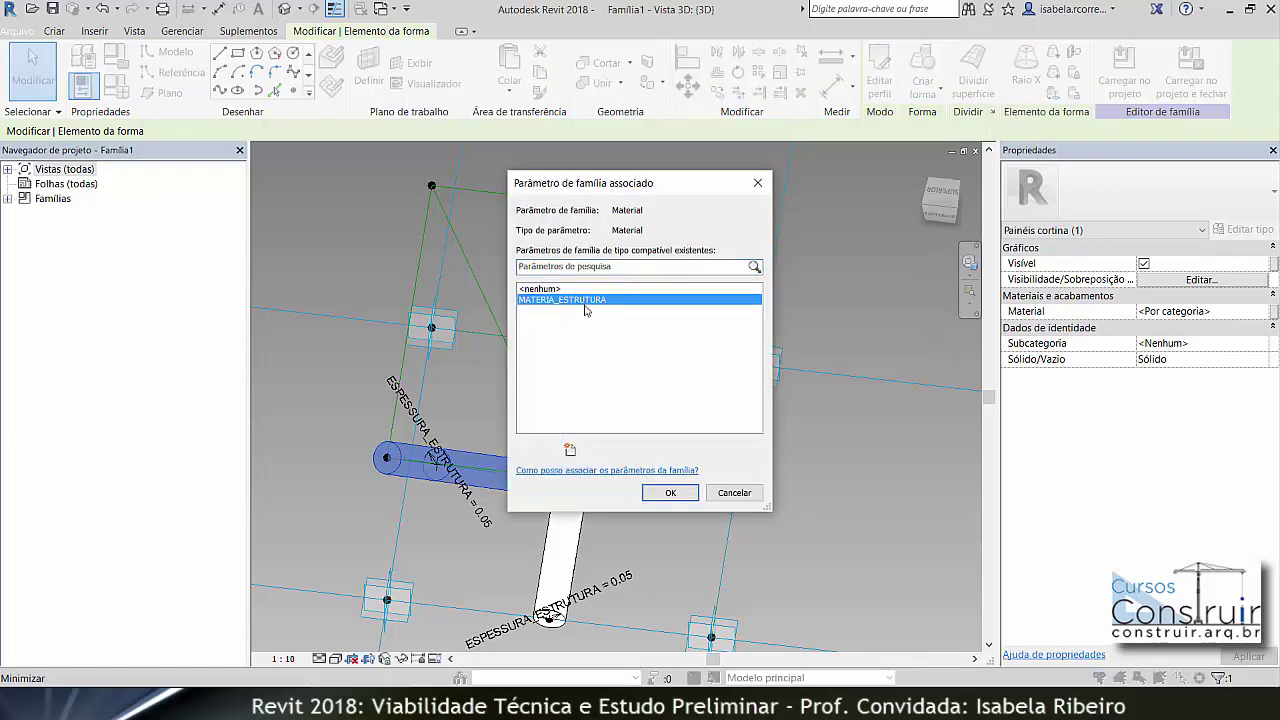
left_click(668, 493)
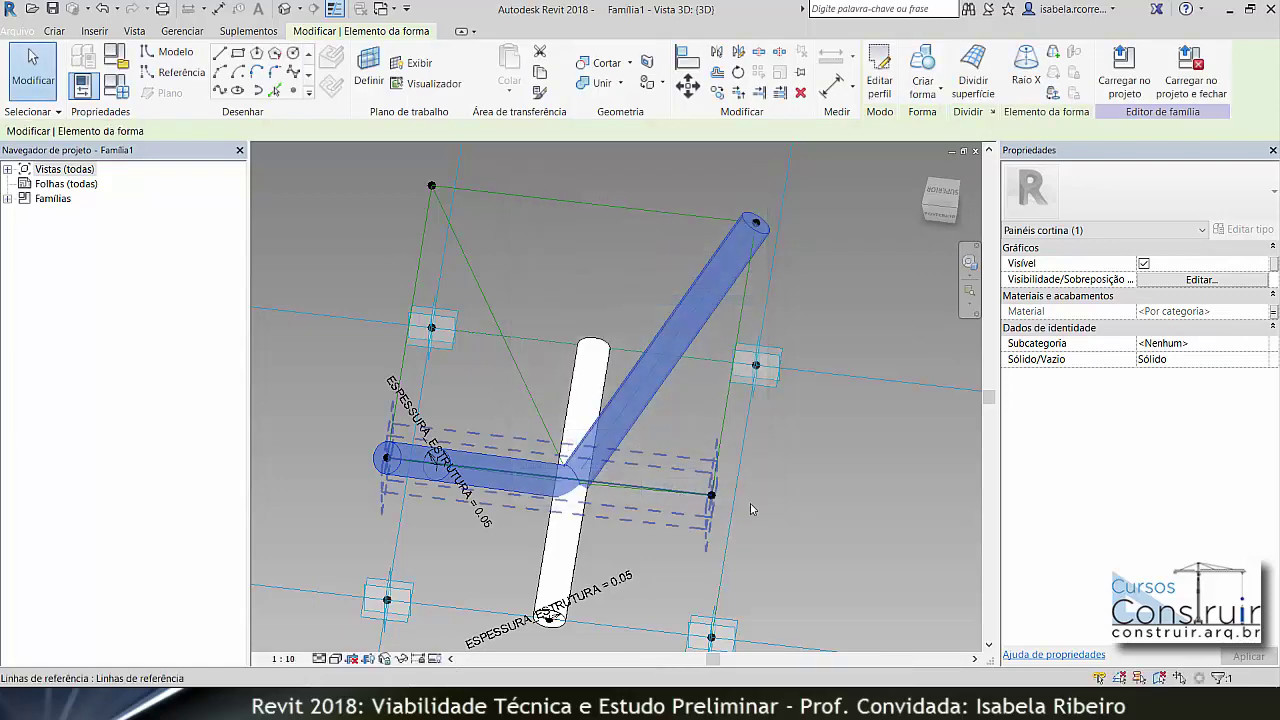
key("Escape")
mouse_move(806, 514)
middle_mouse_down("shift")
mouse_move(749, 491)
mouse_move(677, 397)
mouse_move(657, 426)
mouse_move(834, 431)
mouse_move(633, 262)
middle_mouse_up("shift")
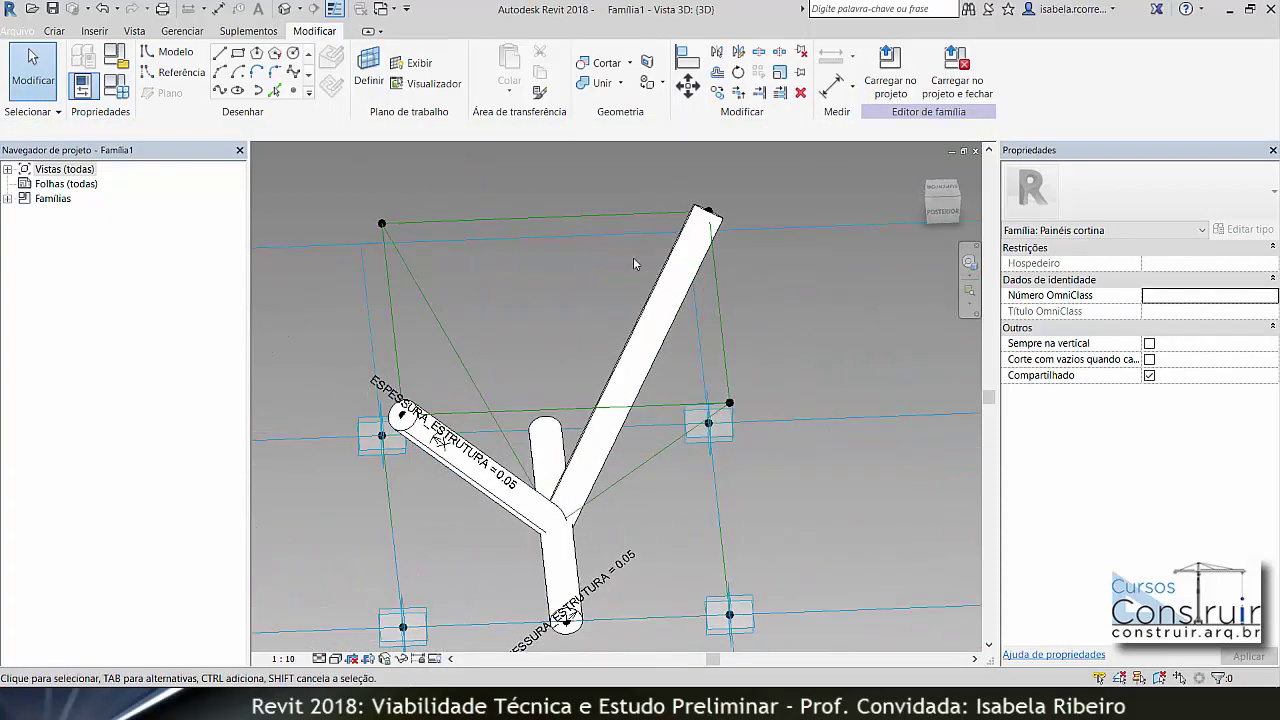
- Place a reference point on the upper-left frame line and make its plane the work plane
left_click(293, 90)
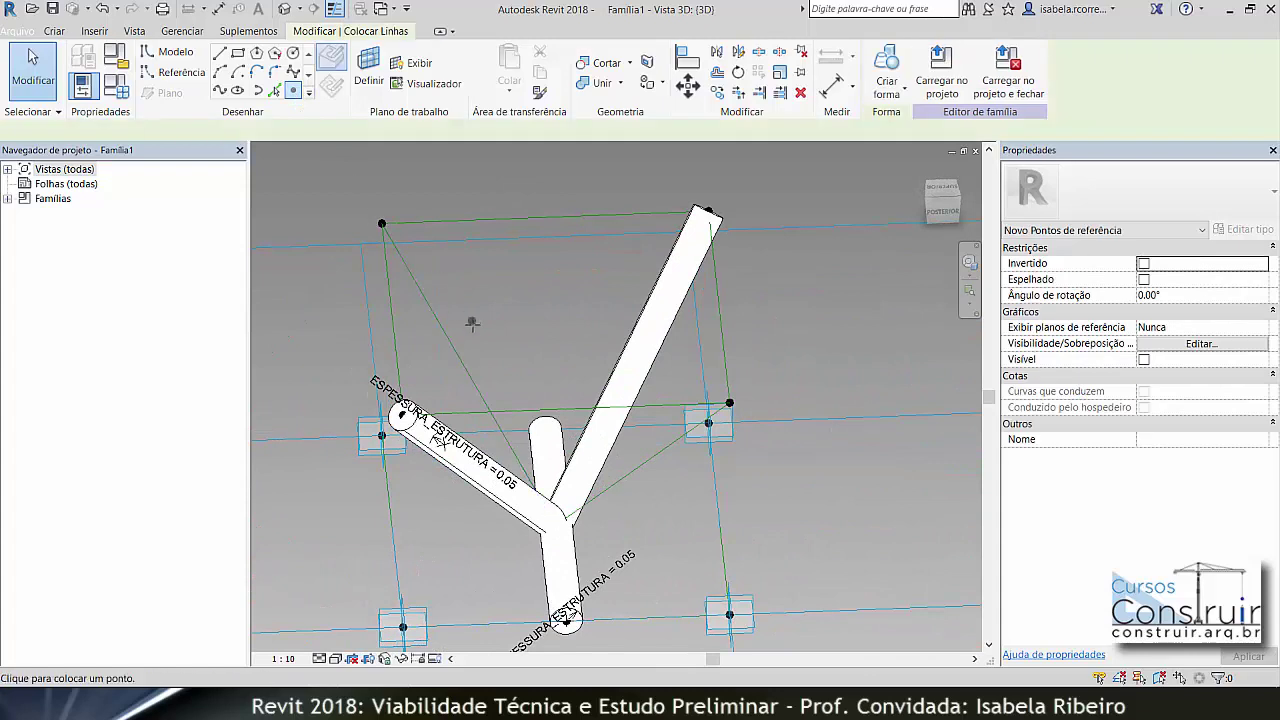
left_click(448, 338)
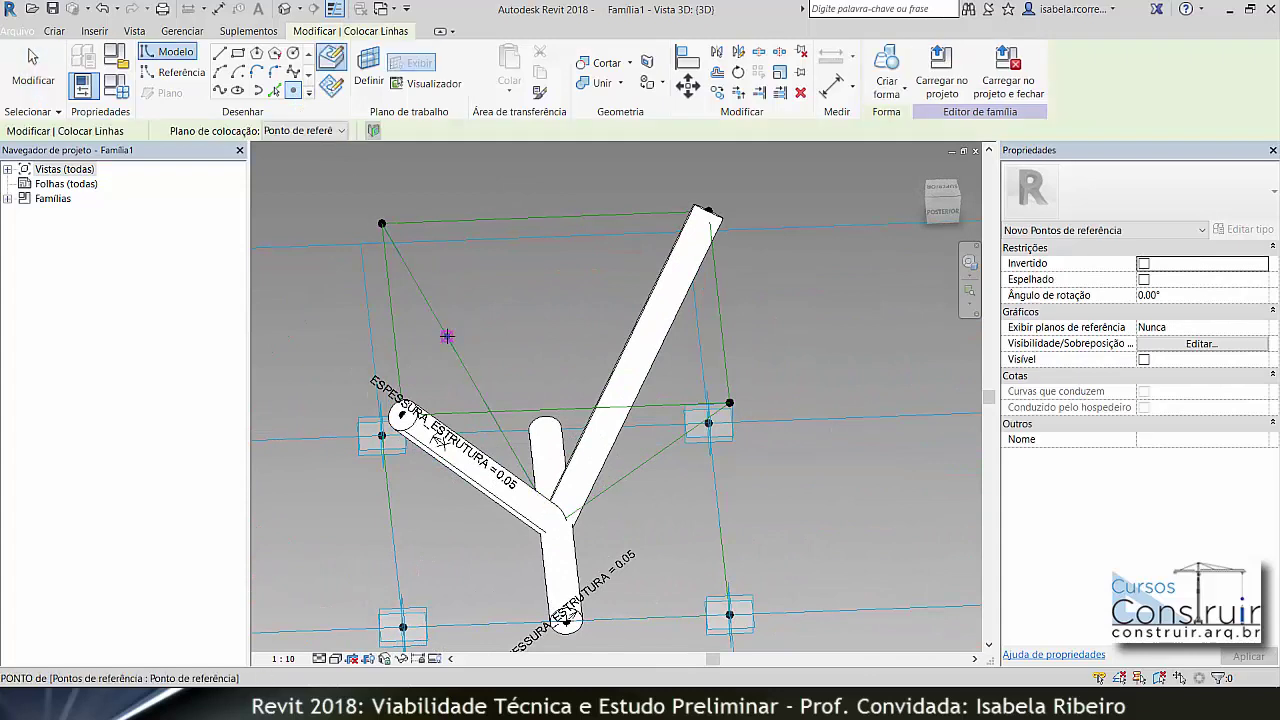
left_click(369, 70)
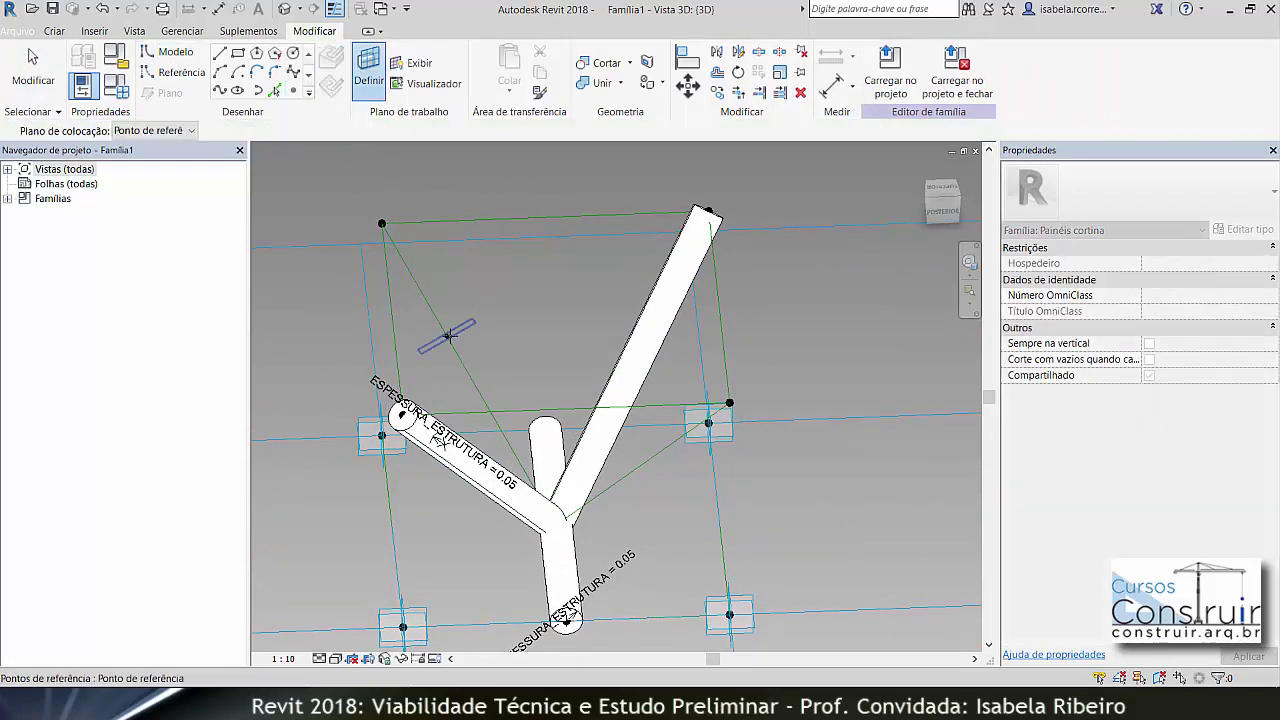
left_click(448, 336)
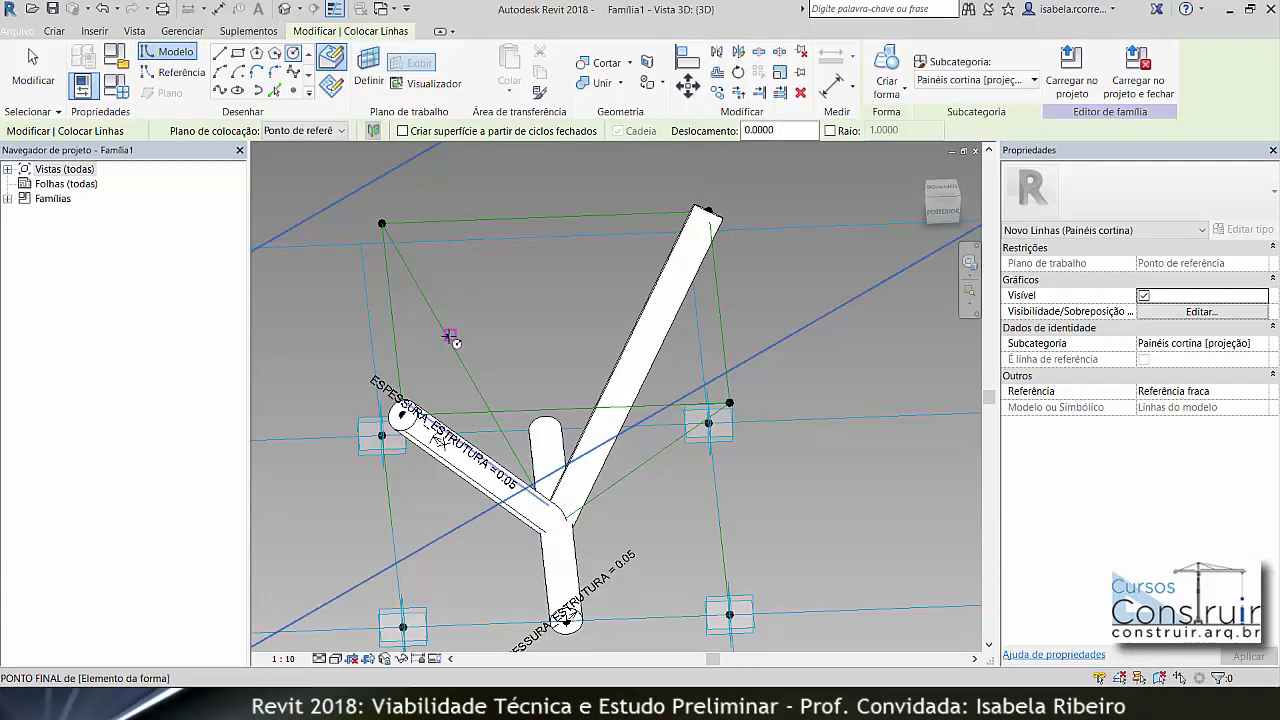
middle_click_drag(452, 340, 455, 358, "shift")
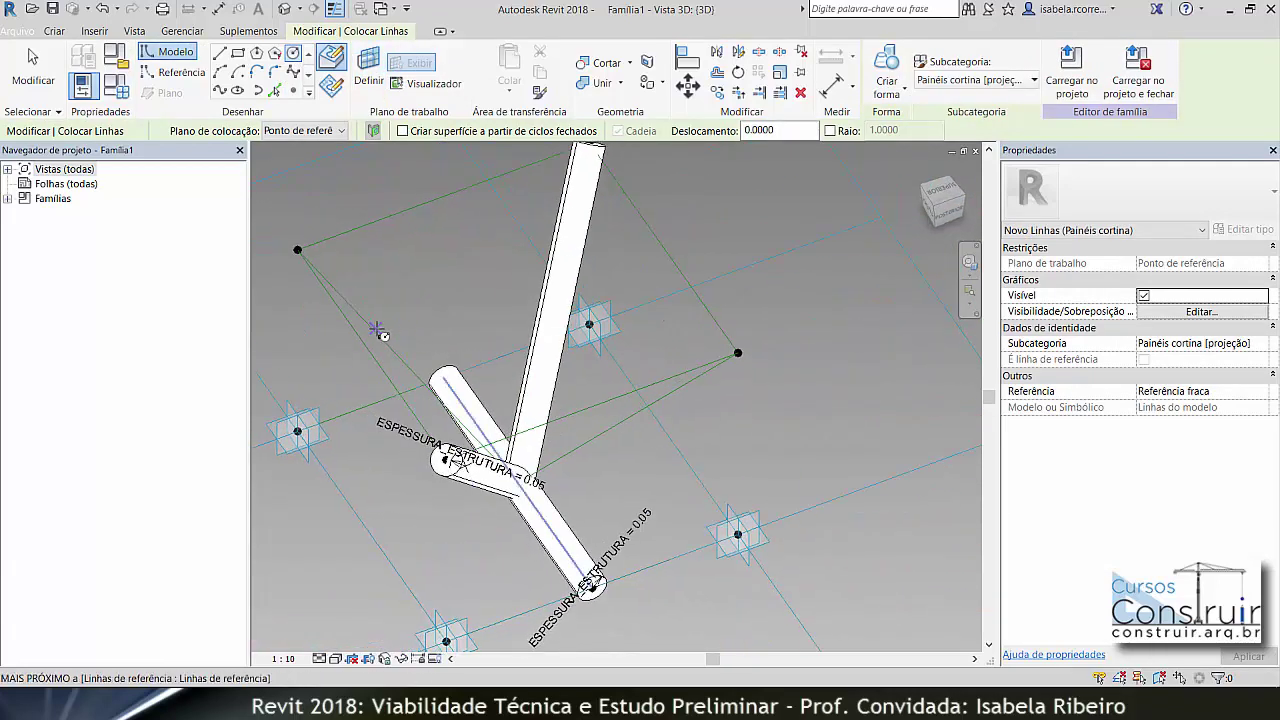
left_click(368, 70)
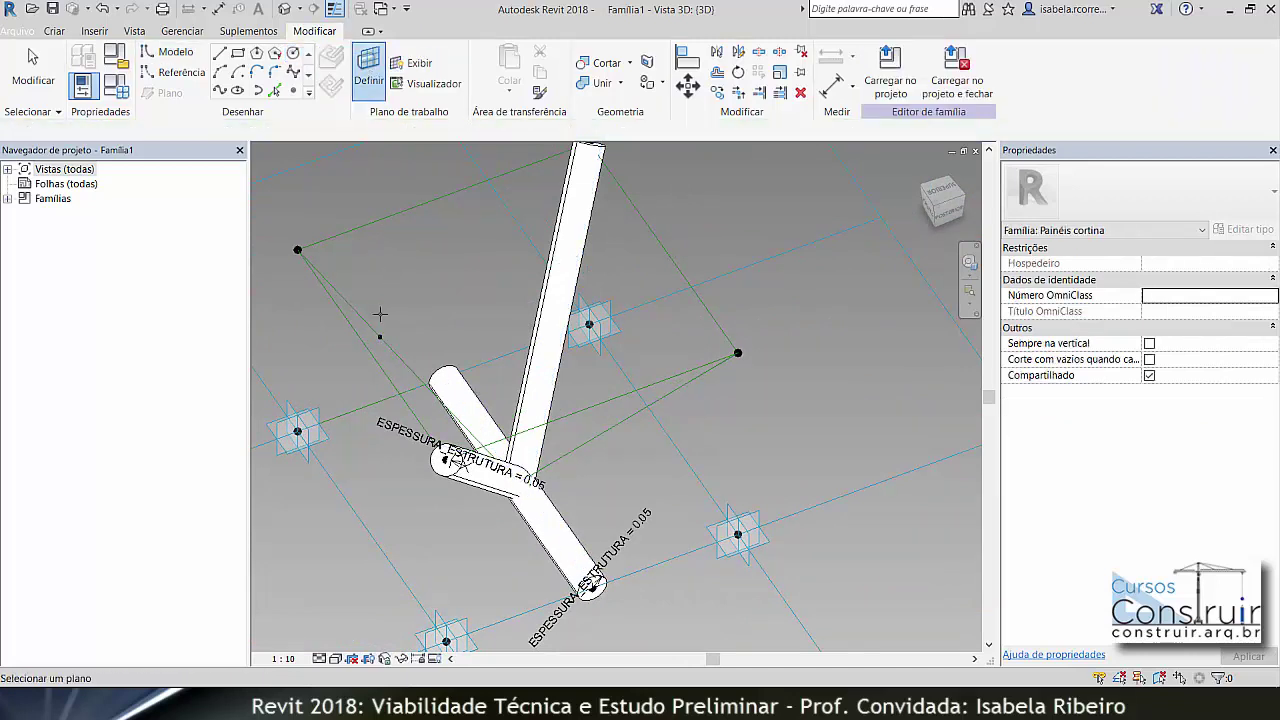
left_click(376, 328)
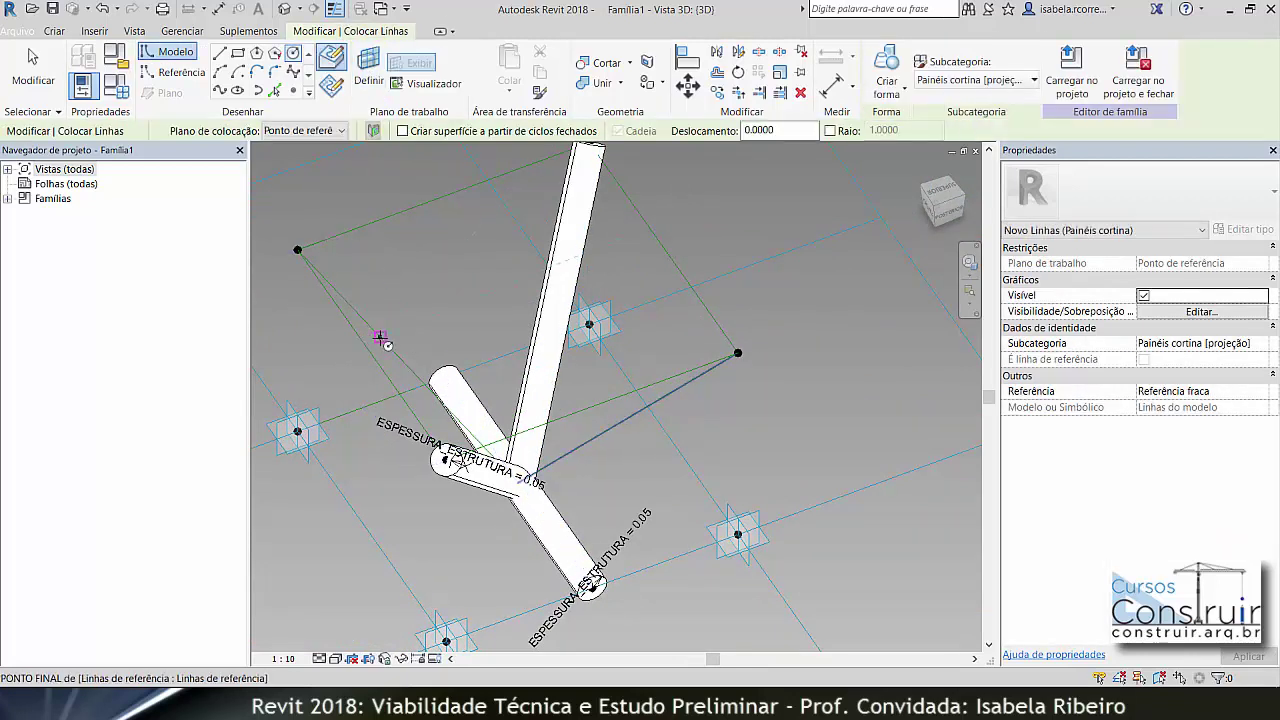
- Draw a circle centred on the point with radius 0.22 and select its radius dimension
left_click(380, 337)
left_click(411, 350)
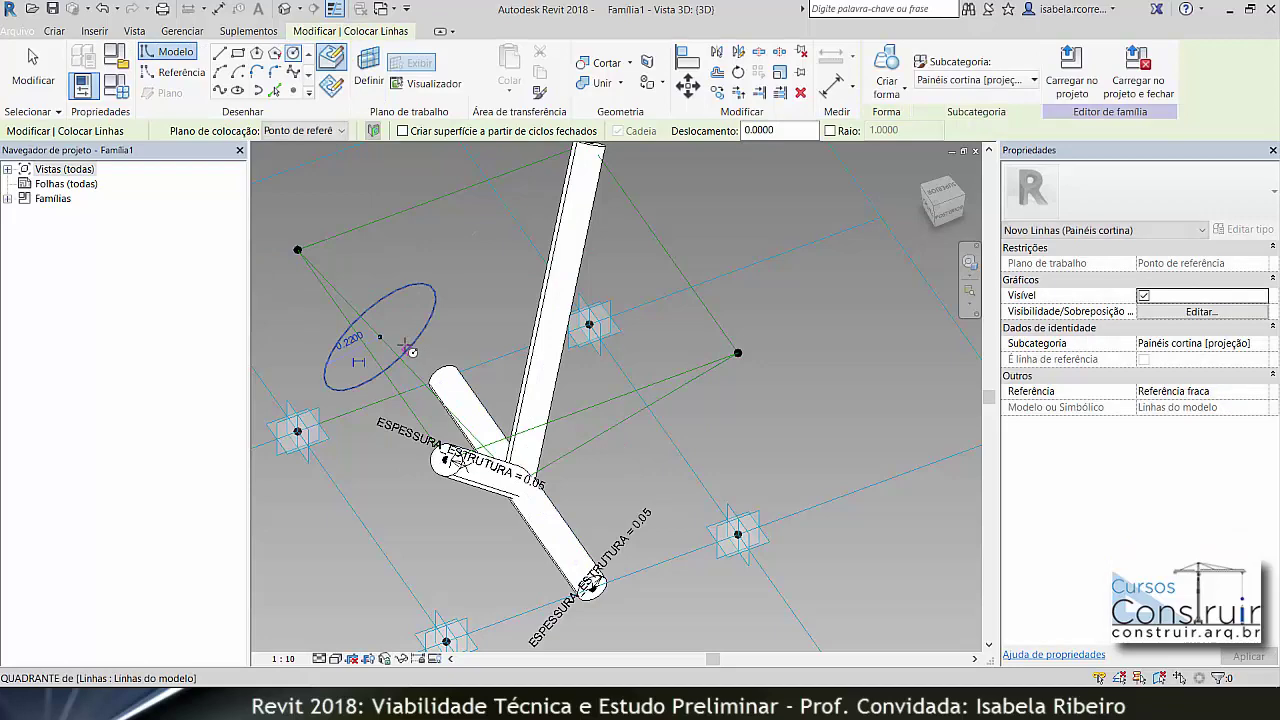
key("Escape")
key("Escape")
left_click(408, 349)
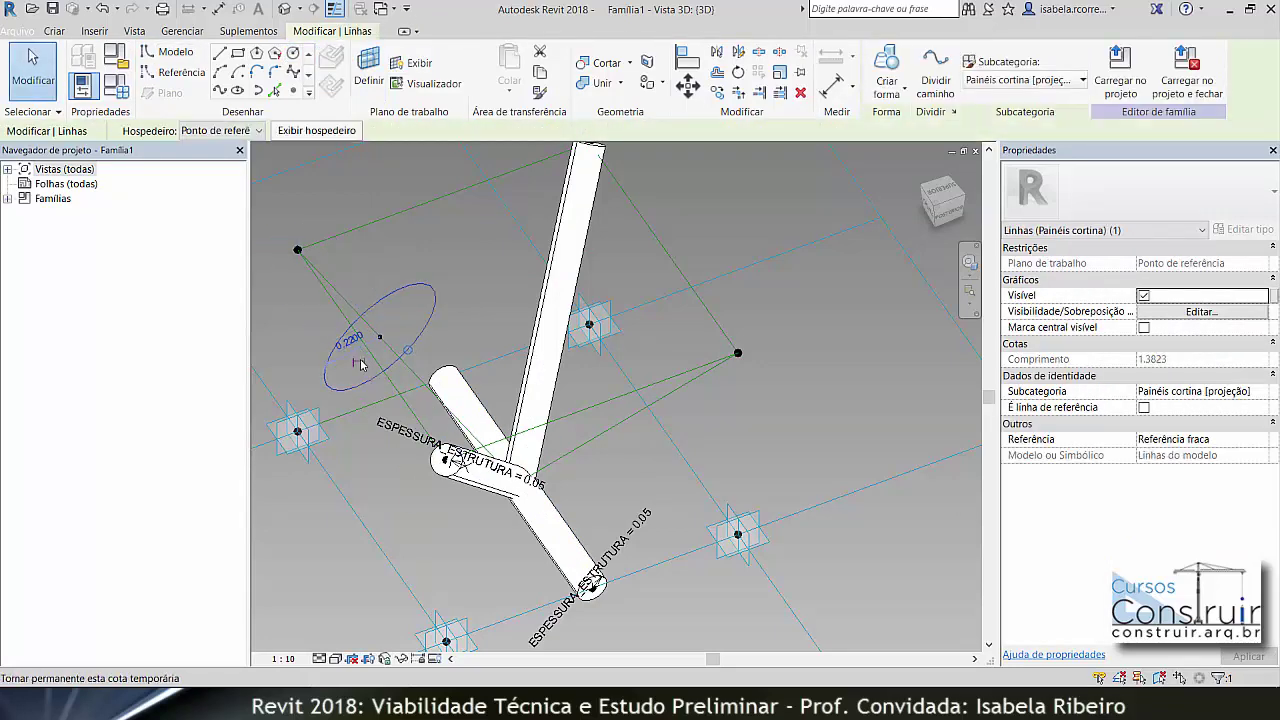
left_click(357, 355)
key("Return")
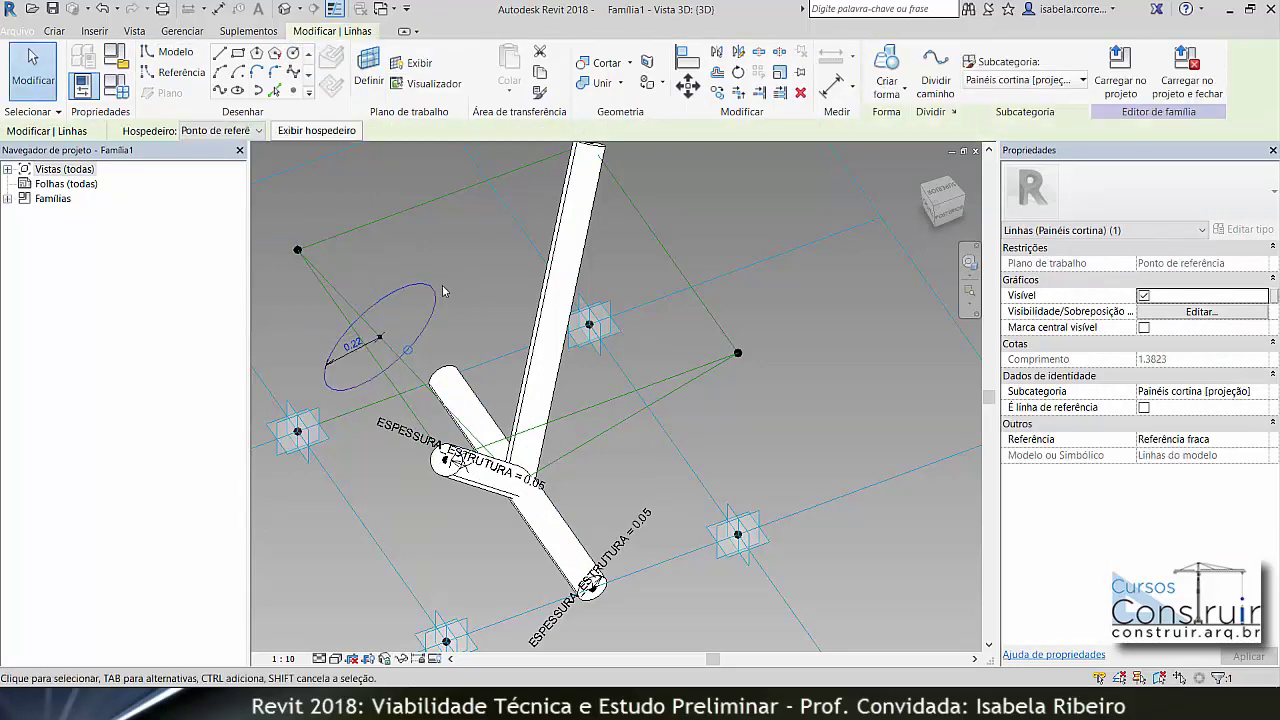
key("Escape")
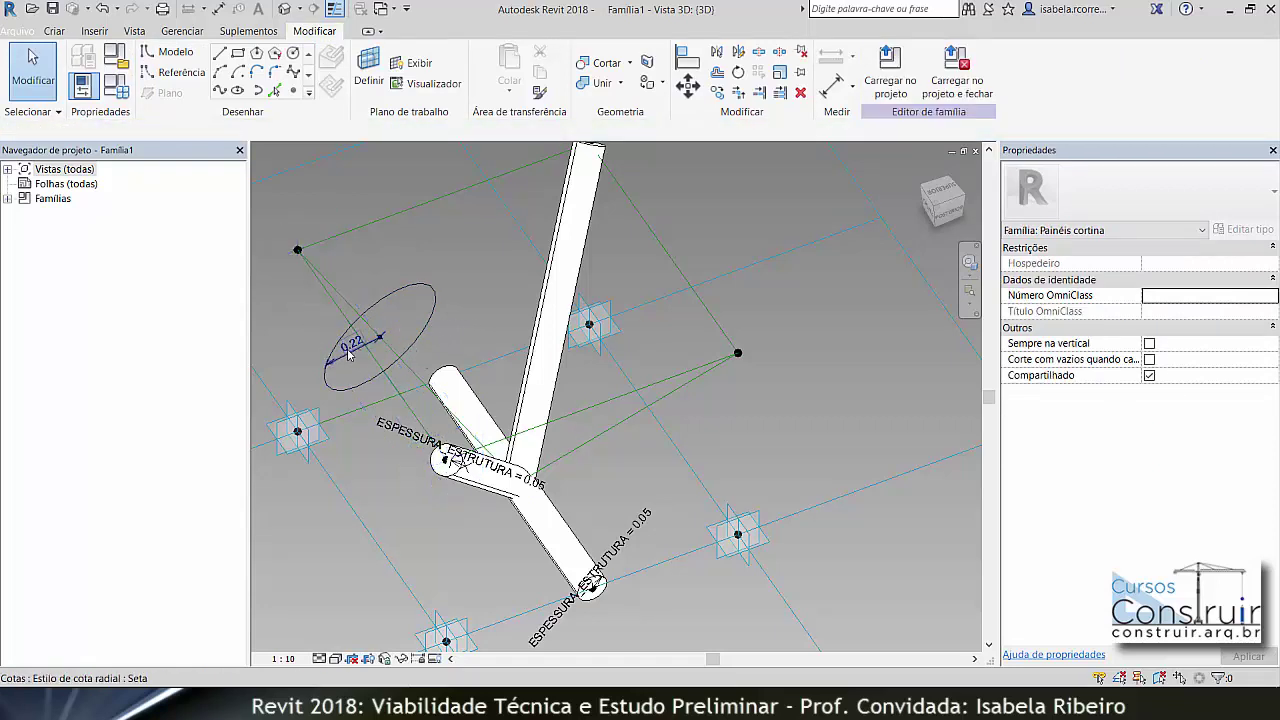
left_click(350, 344)
left_click(888, 68)
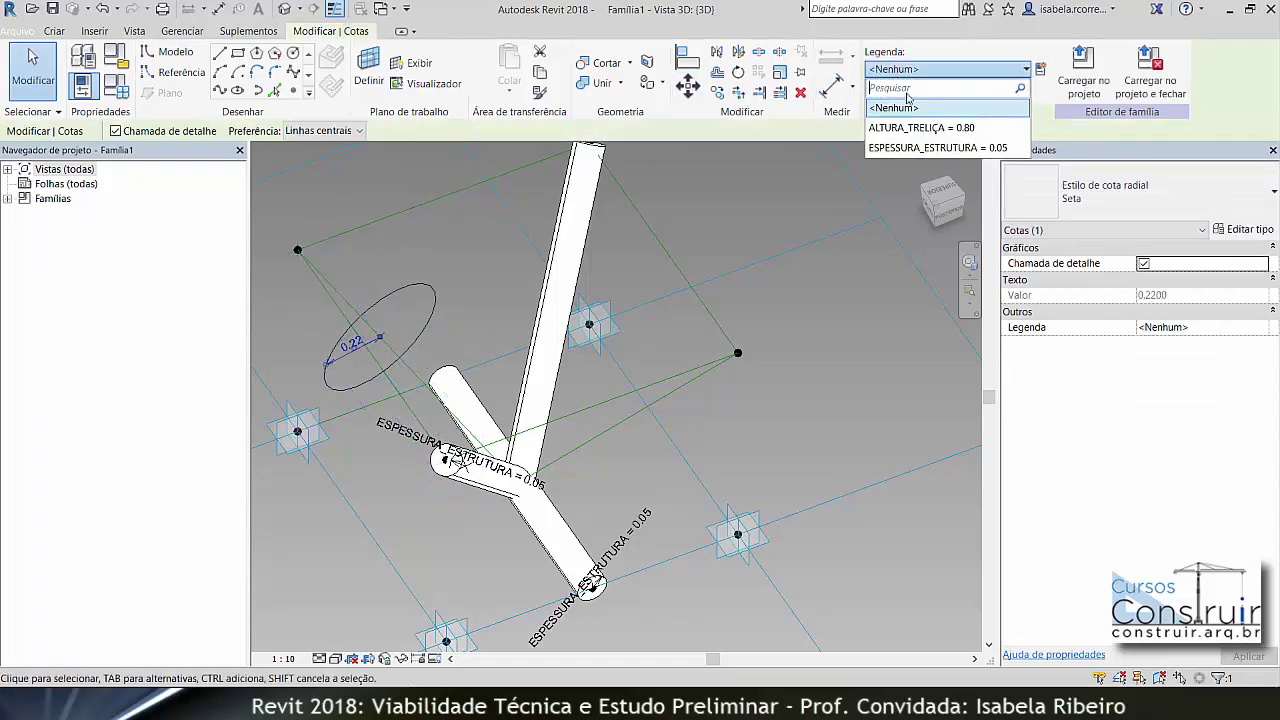
- Label the radius ESPESSURA_ESTRUTURA and sweep the circle along two reference lines into solid tubes
left_click(908, 148)
left_click(738, 203)
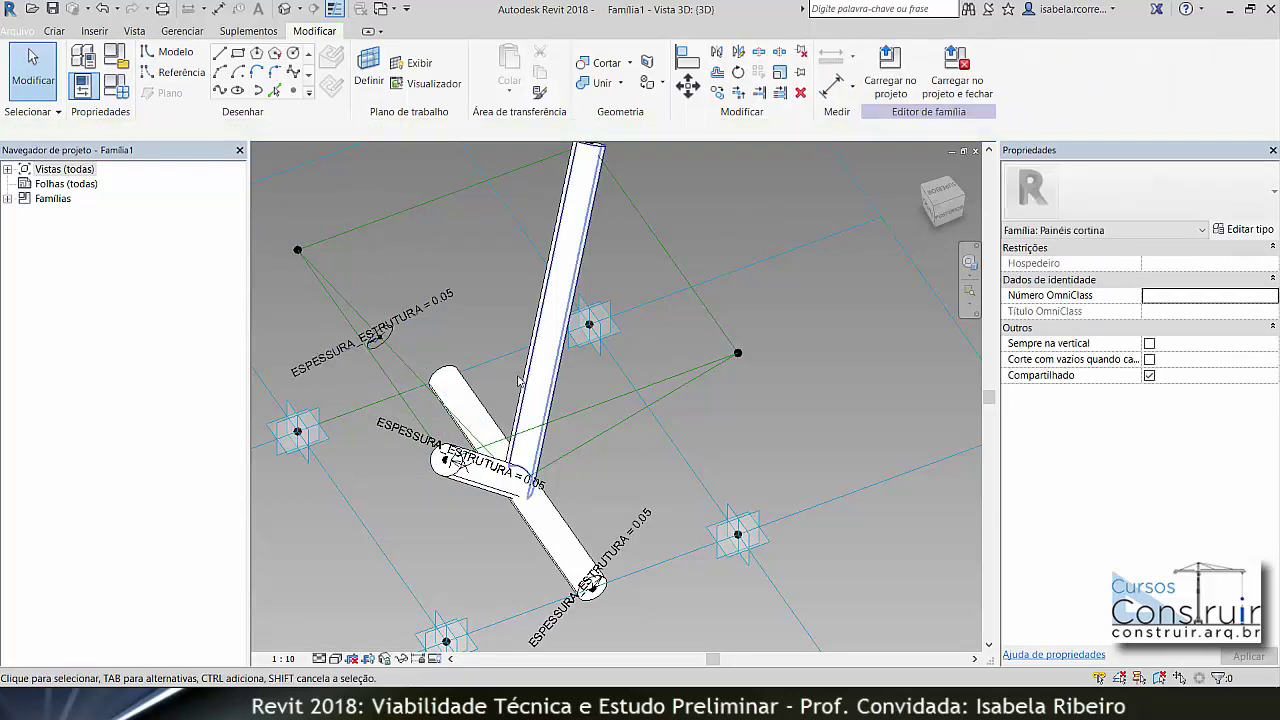
left_click(385, 353)
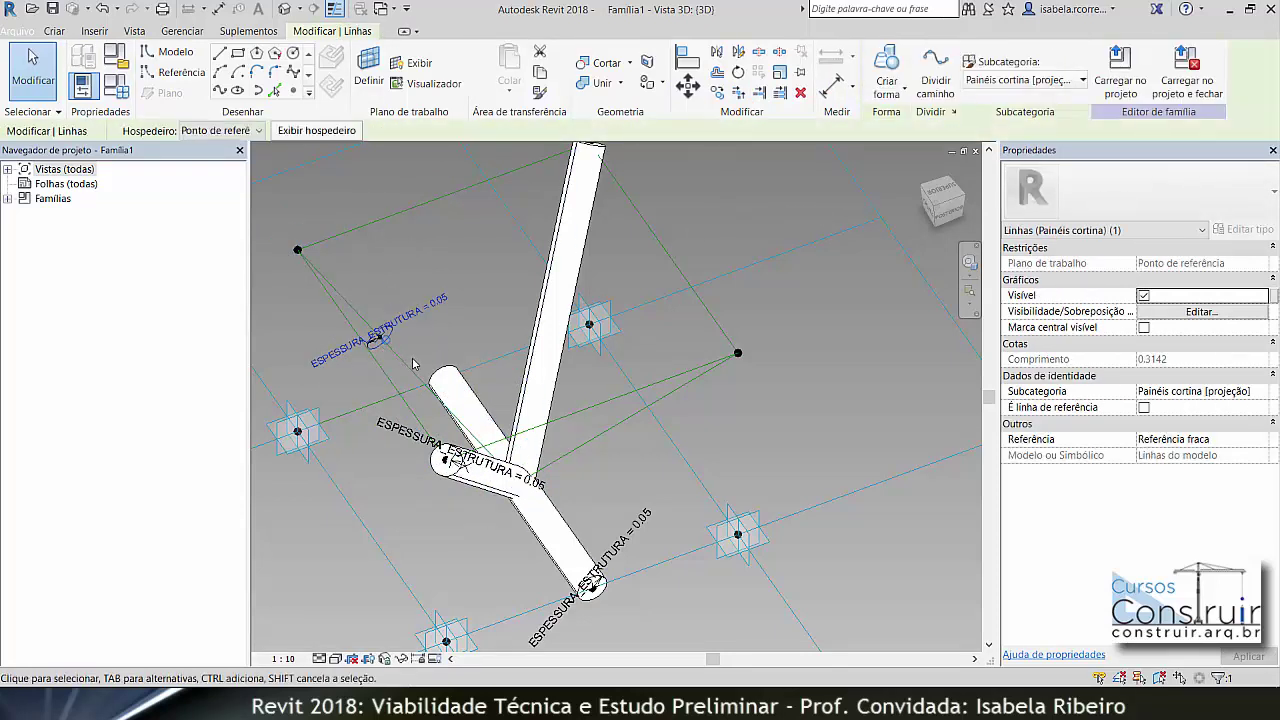
left_click(424, 375, "ctrl")
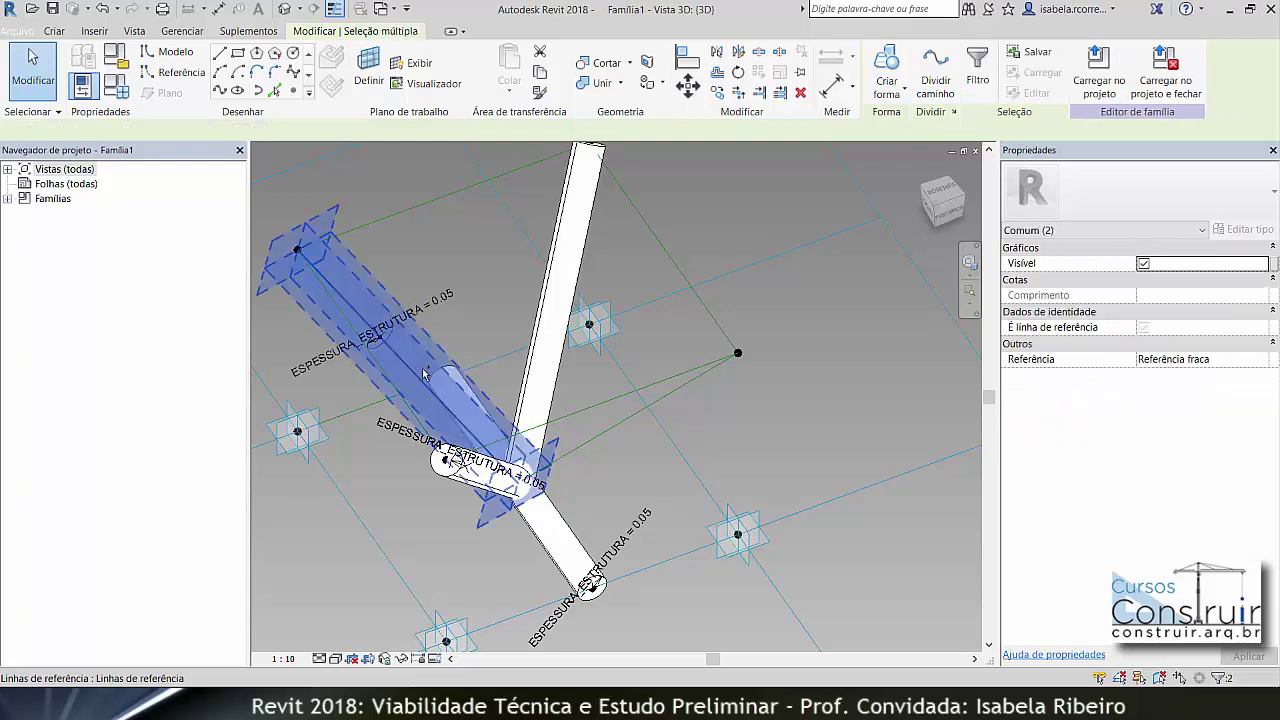
left_click(606, 424, "ctrl")
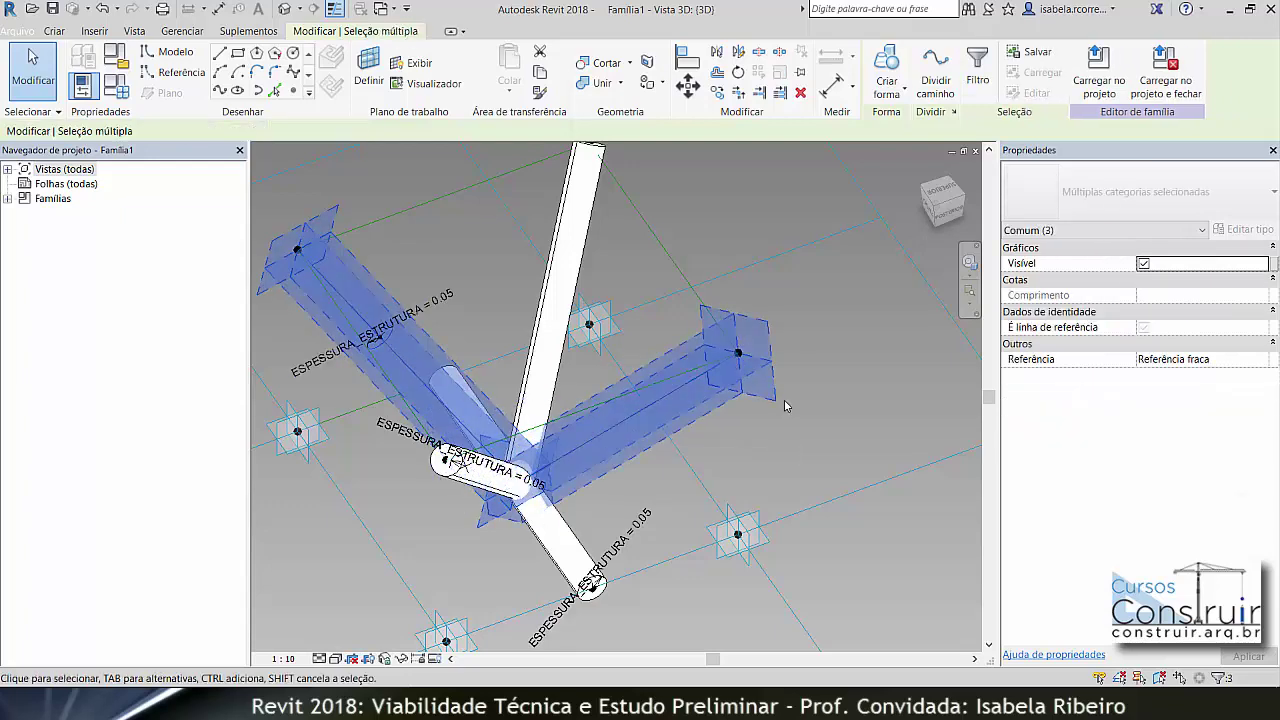
left_click(886, 65)
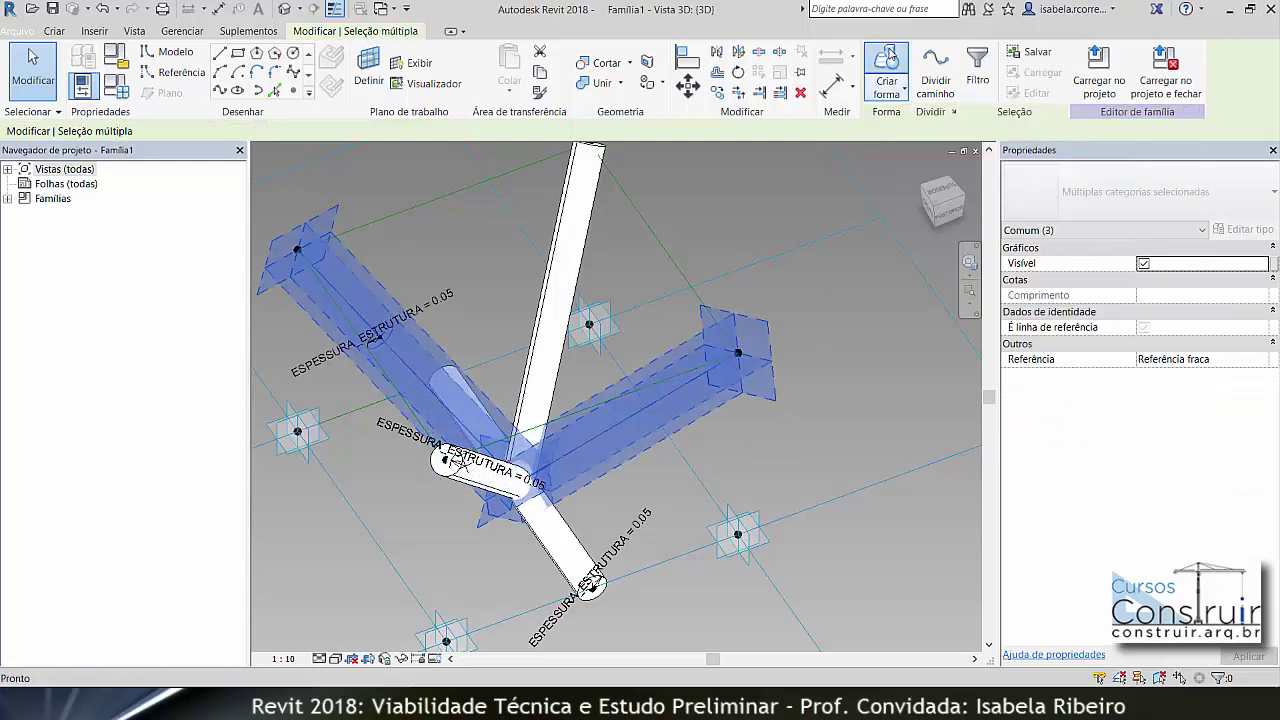
- Link the two new tube members' Material to MATERIA_ESTRUTURA
left_click(735, 370)
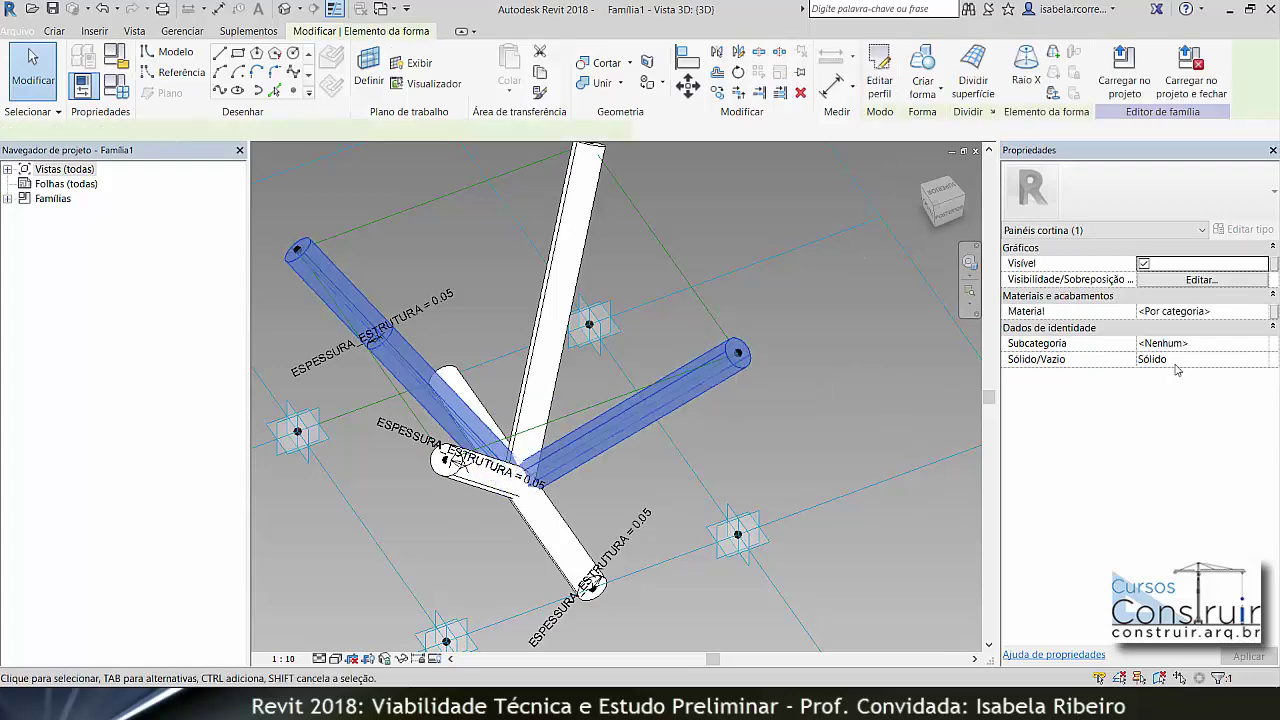
left_click(1273, 313)
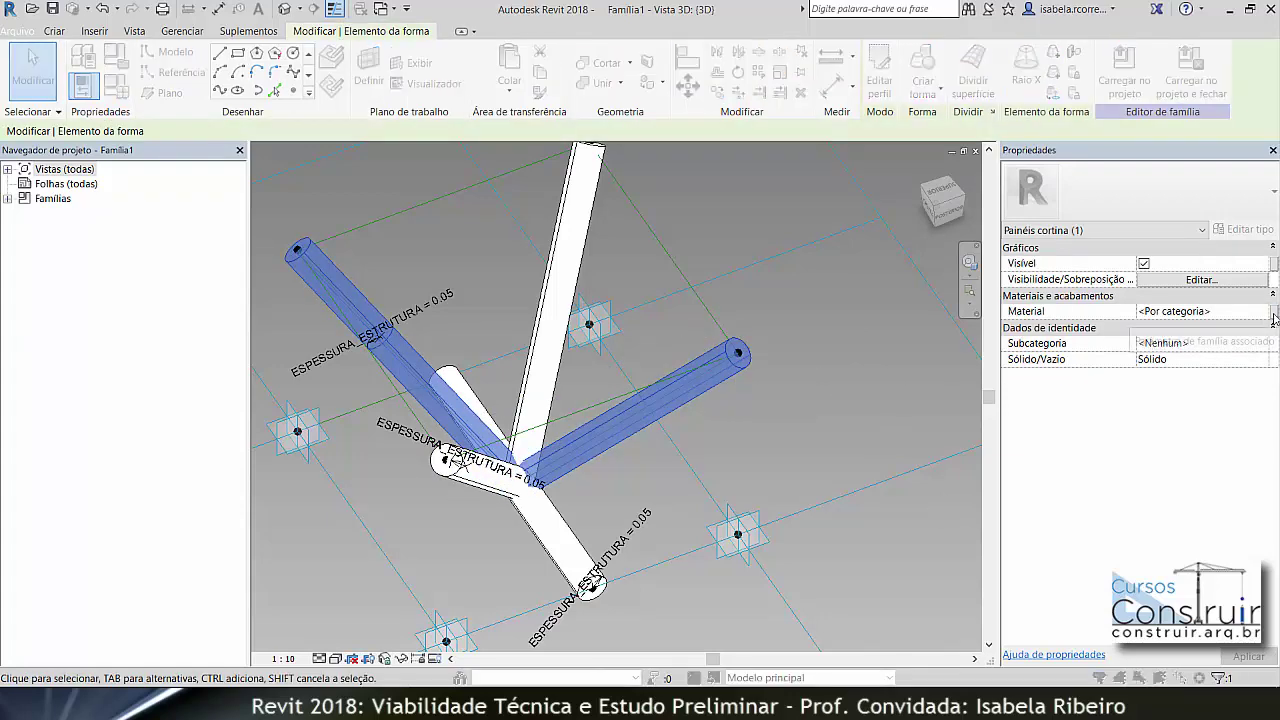
left_click(597, 301)
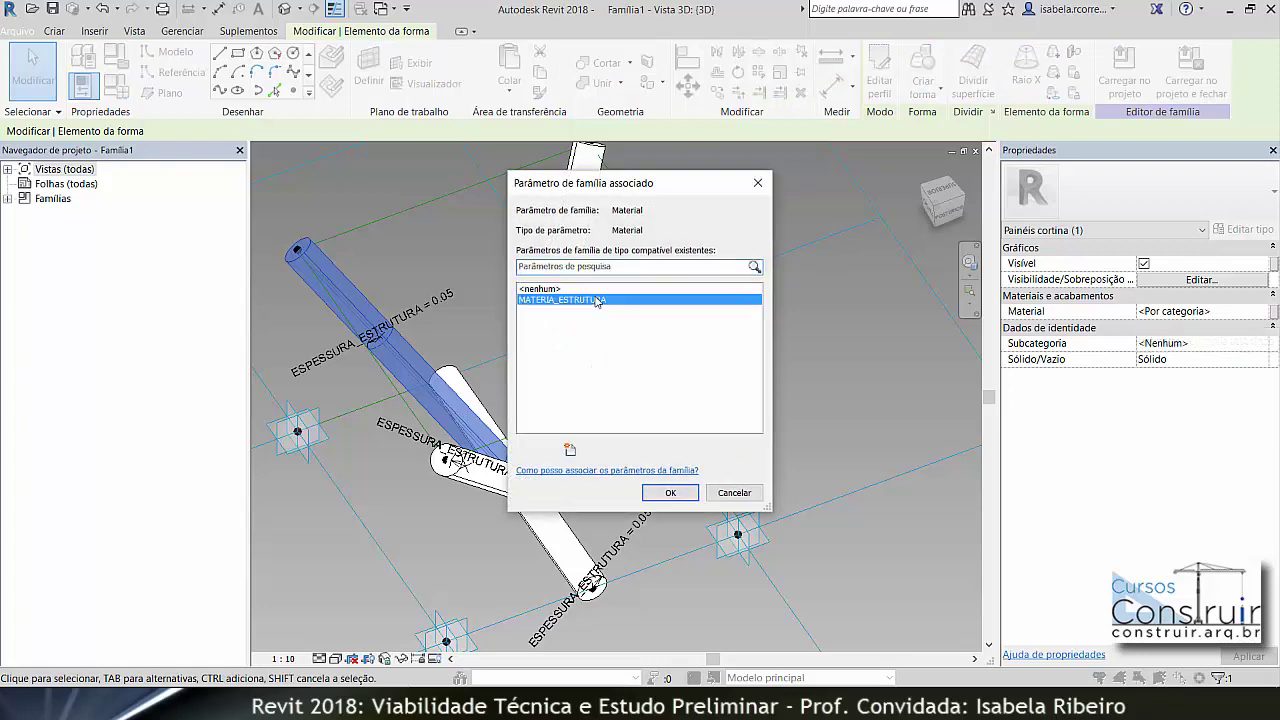
left_click(669, 493)
key("Escape")
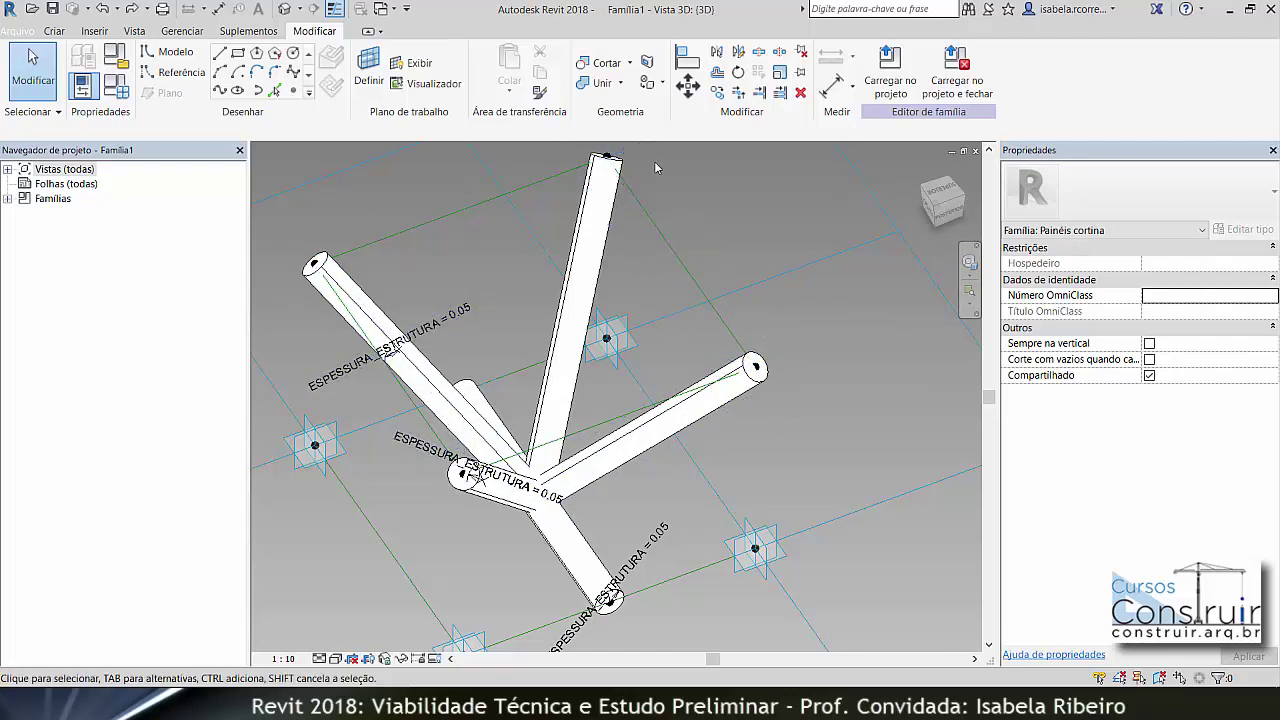
- Place a reference point on the top reference line, set it as work plane, and draw a circle
left_click(293, 90)
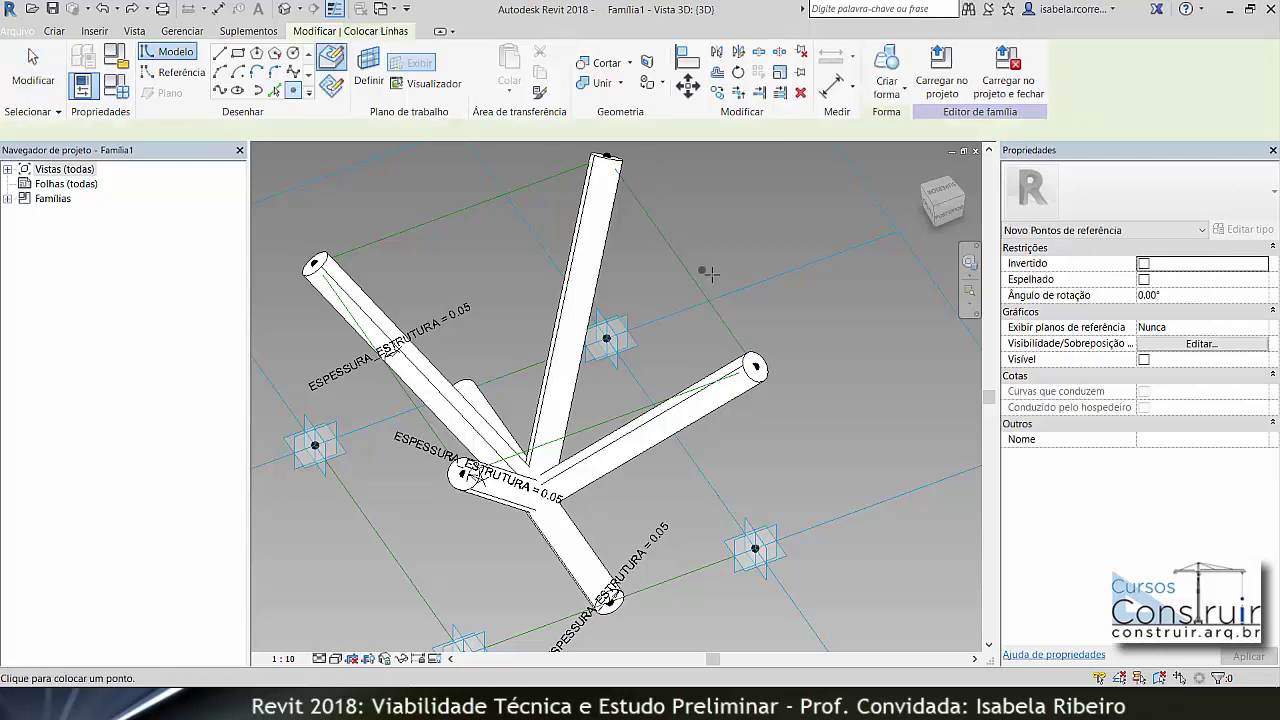
left_click(684, 266)
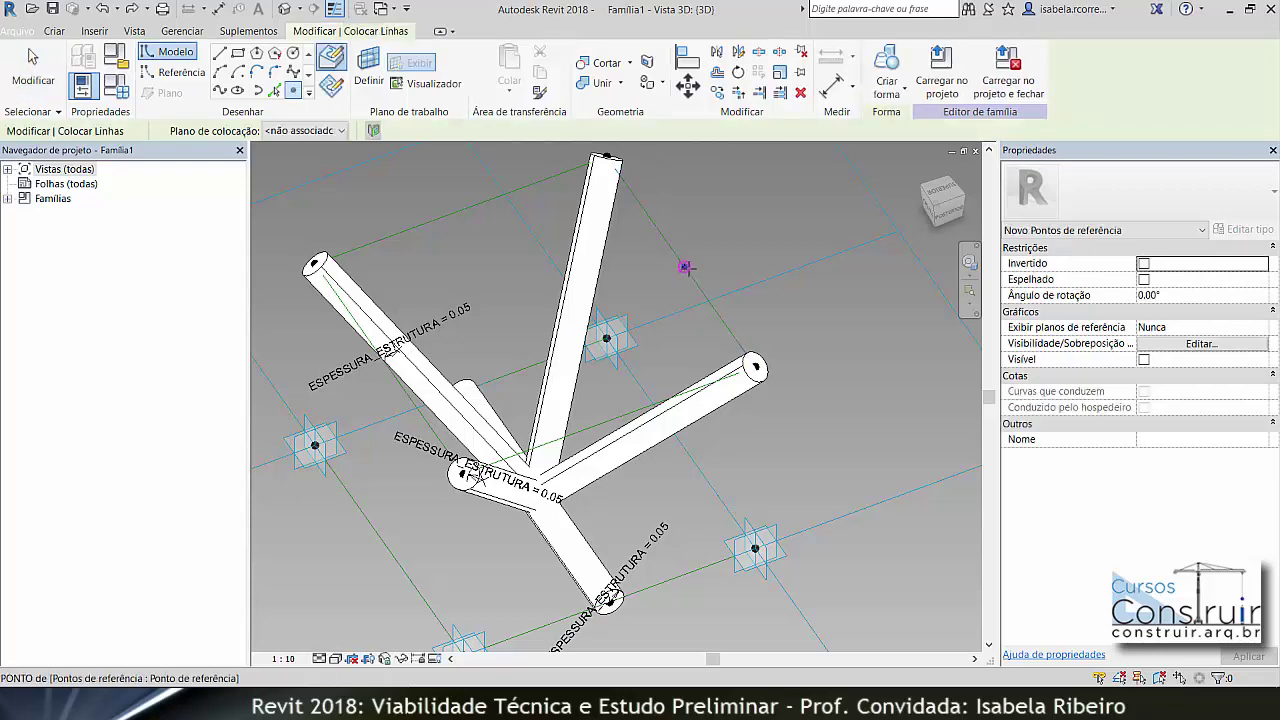
left_click(380, 80)
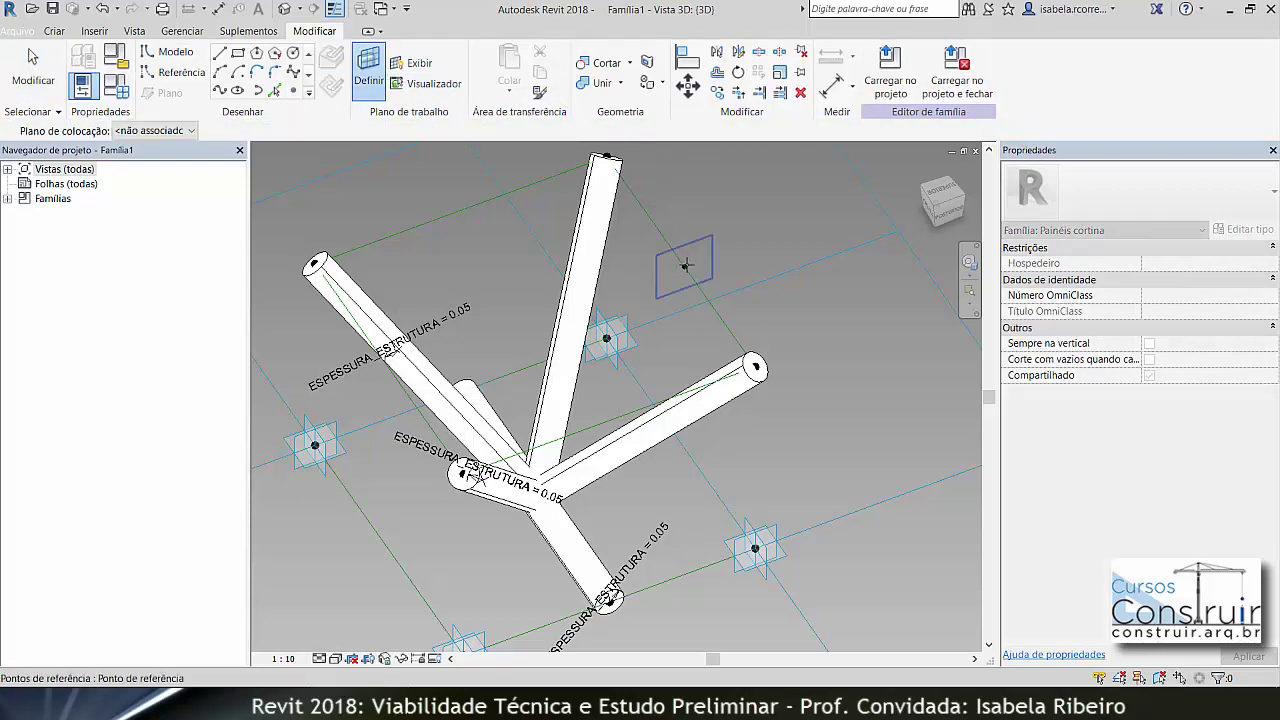
left_click(684, 265)
left_click(293, 54)
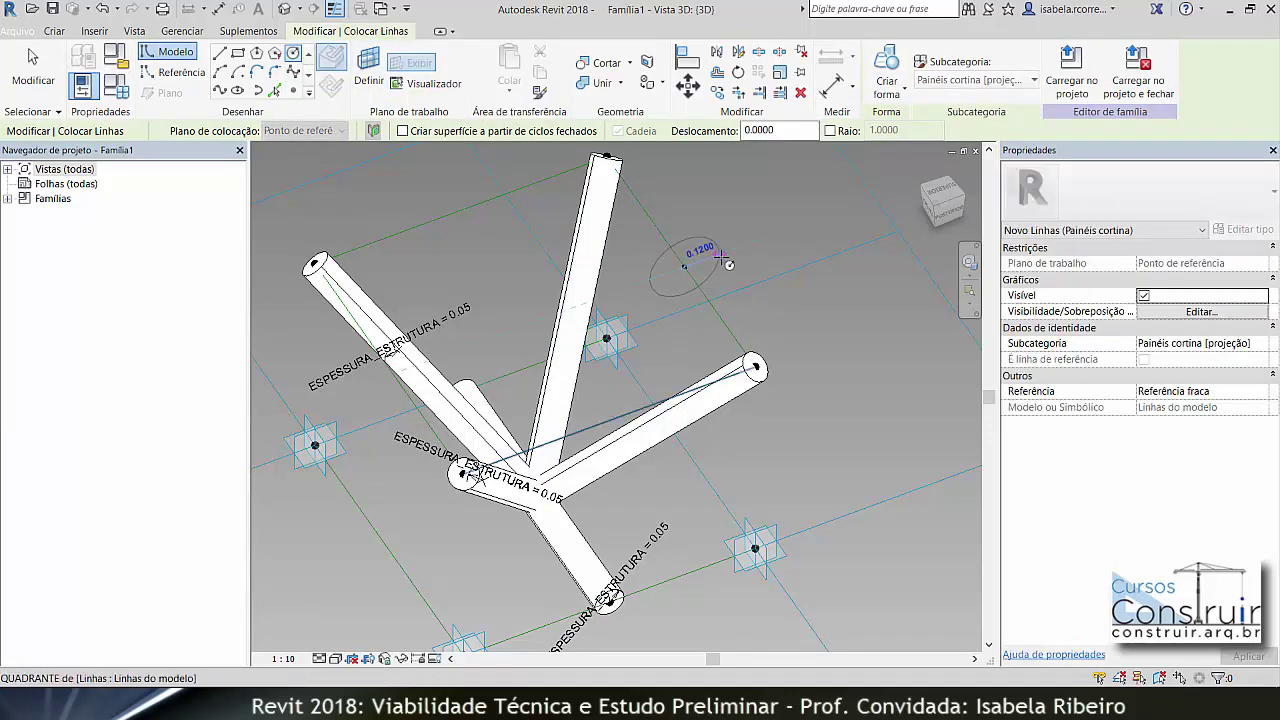
left_click(703, 261)
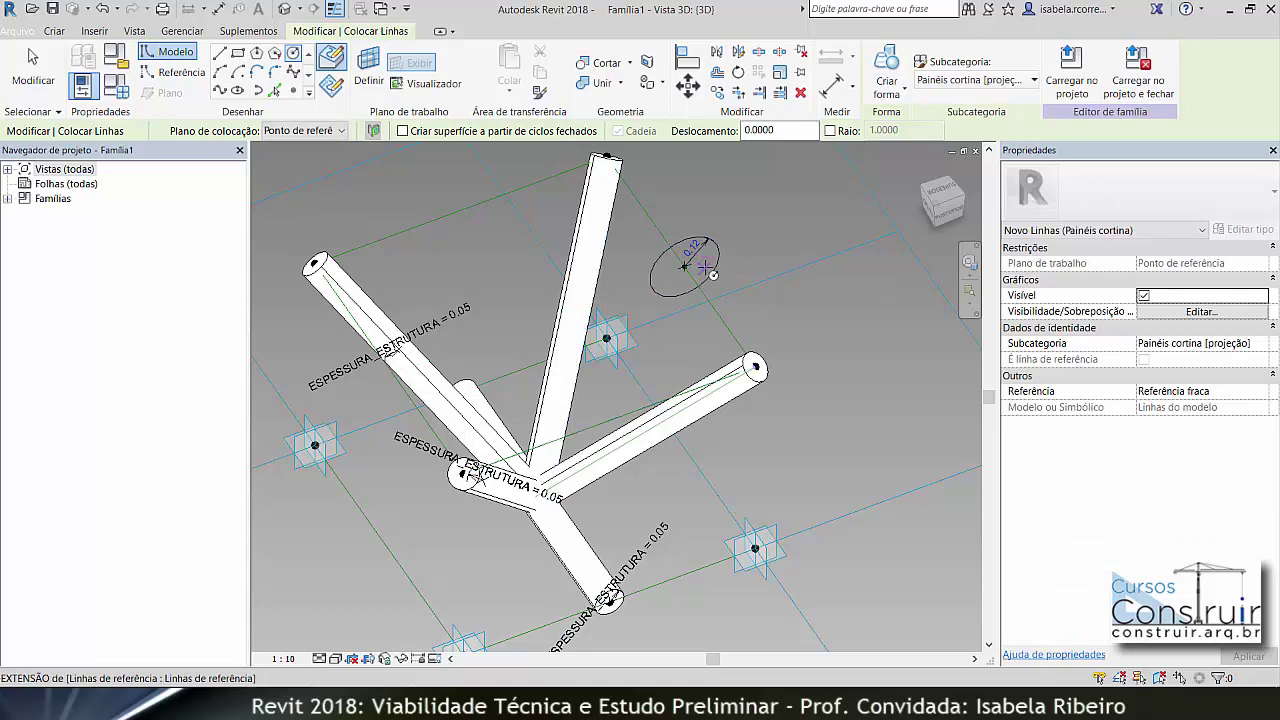
key("Escape")
key("Escape")
- Label the circle's radius ESPESSURA_ESTRUTURA and move the dimension text off the circle
left_click(697, 260)
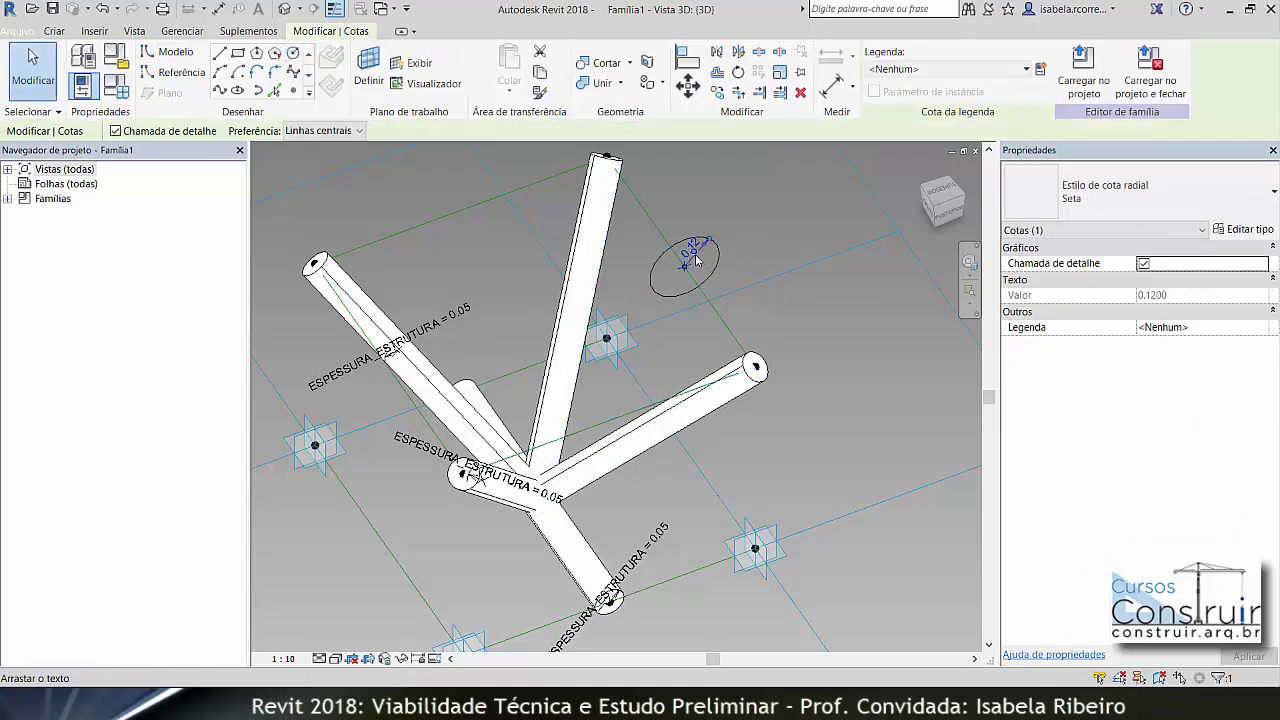
left_click(910, 69)
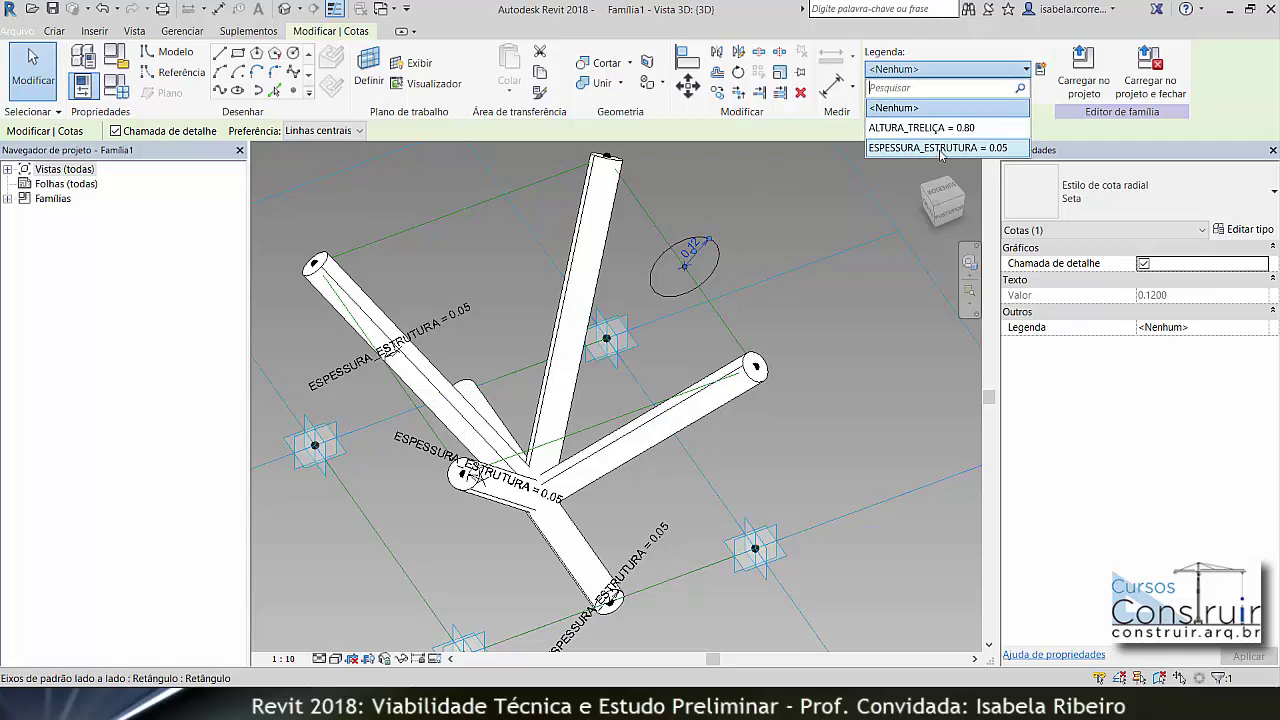
left_click(940, 148)
left_click(802, 216)
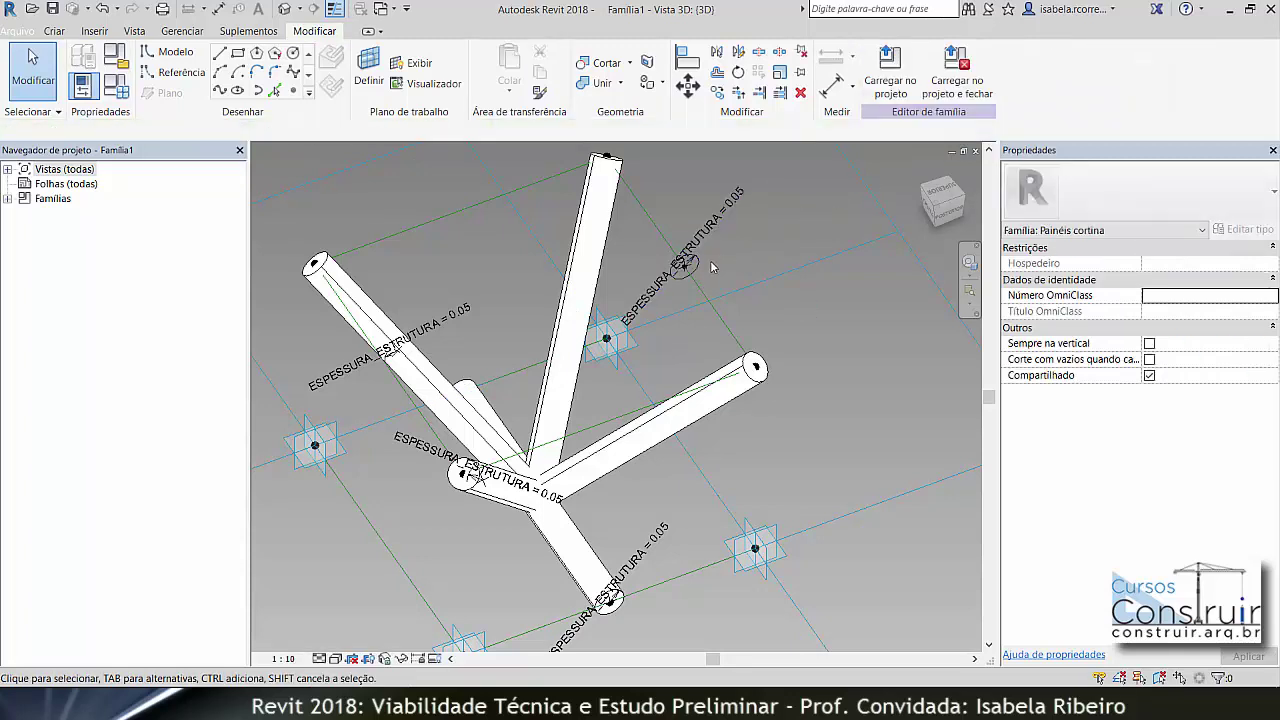
left_click(698, 268)
left_click_drag(698, 268, 706, 268)
left_click(706, 262)
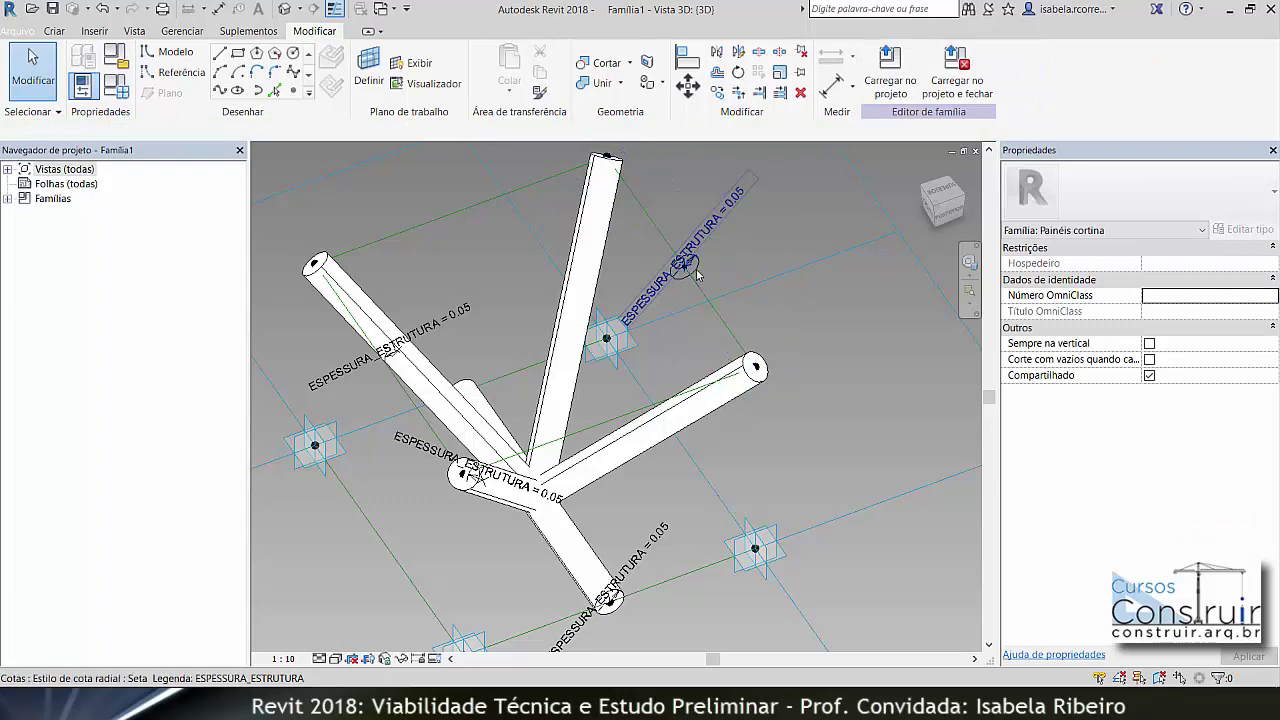
- Sweep the circle along the four top-square reference lines into a solid cylindrical frame
left_click(690, 262)
left_click(697, 281)
scroll(697, 282, "up", 5)
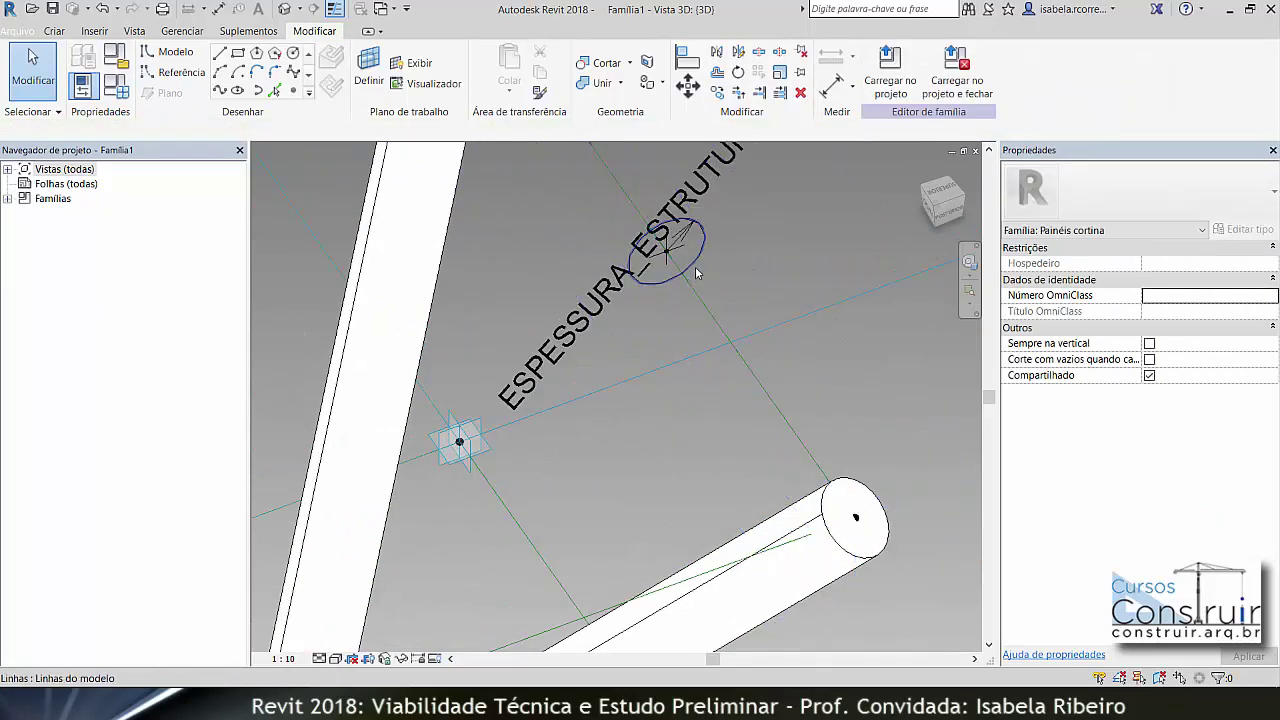
left_click(697, 272)
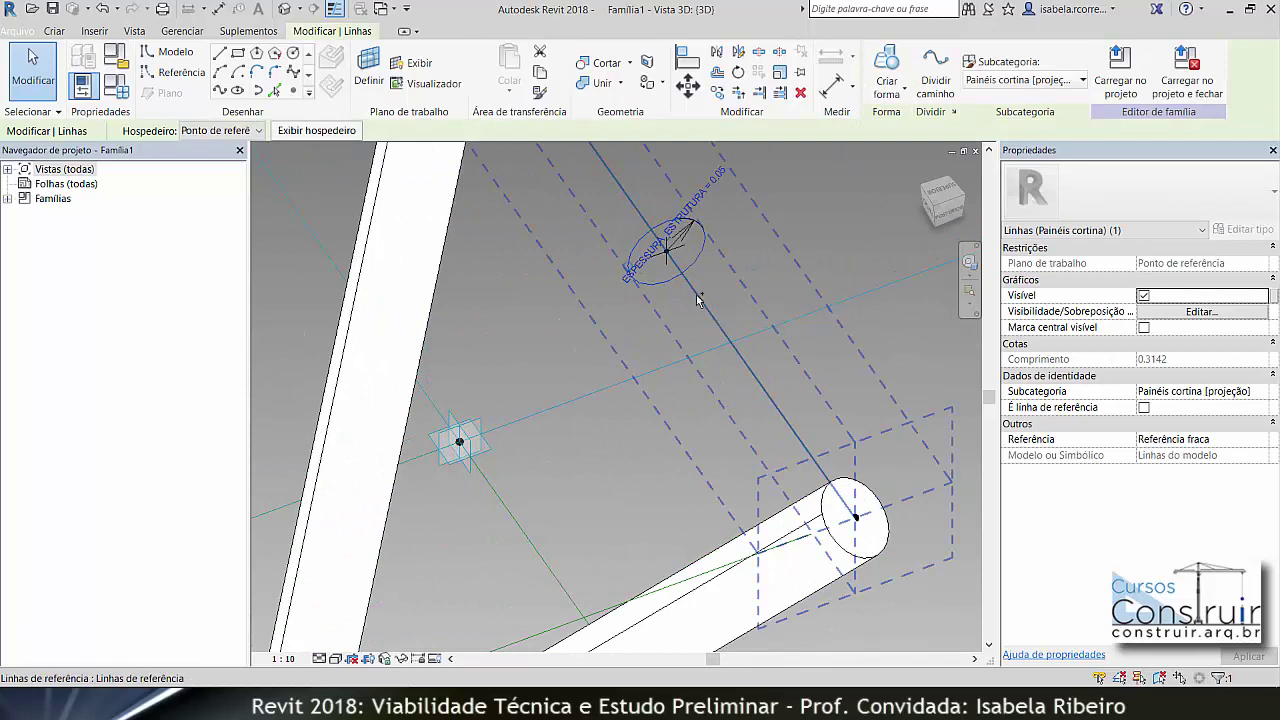
left_click(698, 300, "ctrl")
scroll(698, 300, "down", 5)
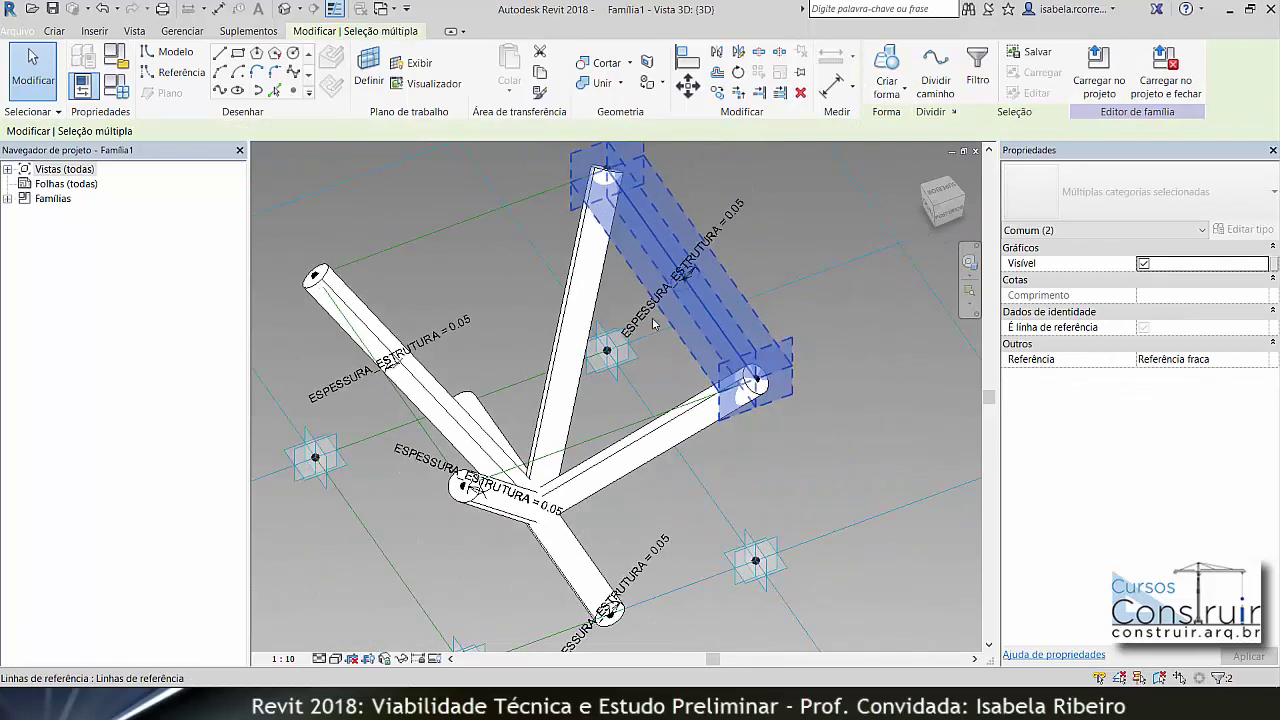
left_click(486, 210, "ctrl")
left_click(416, 410, "ctrl")
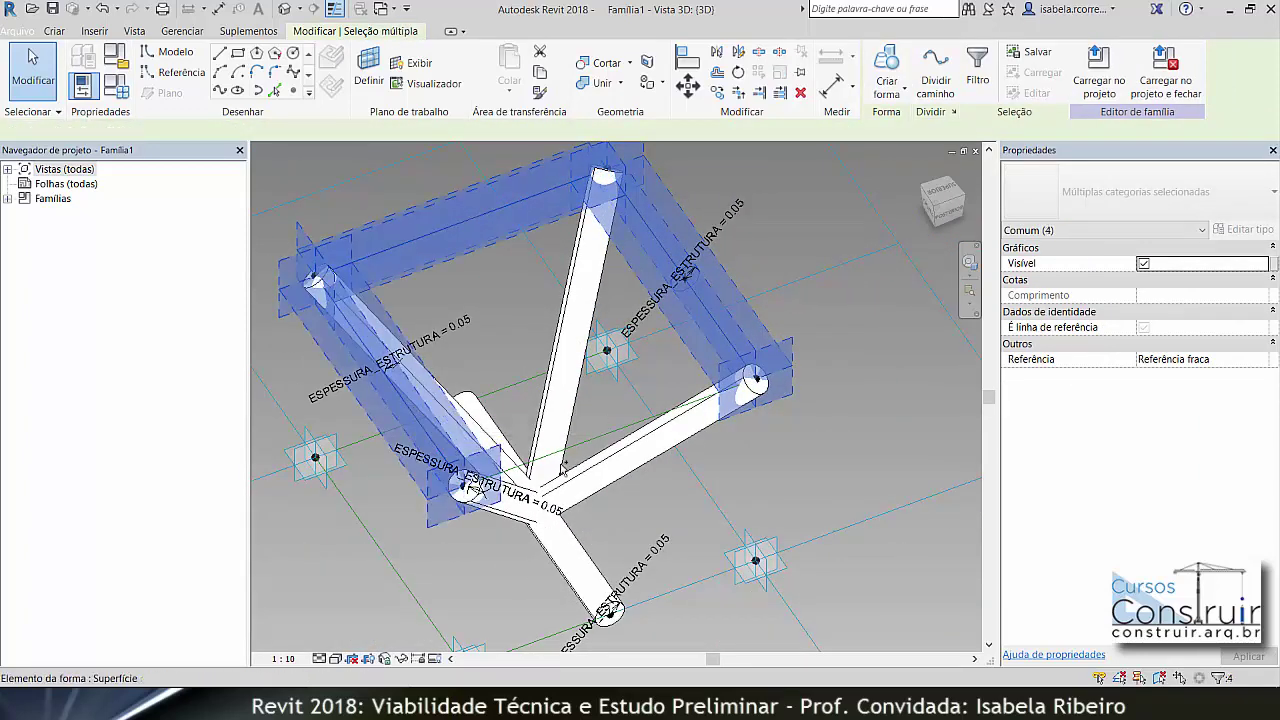
left_click(612, 440, "ctrl")
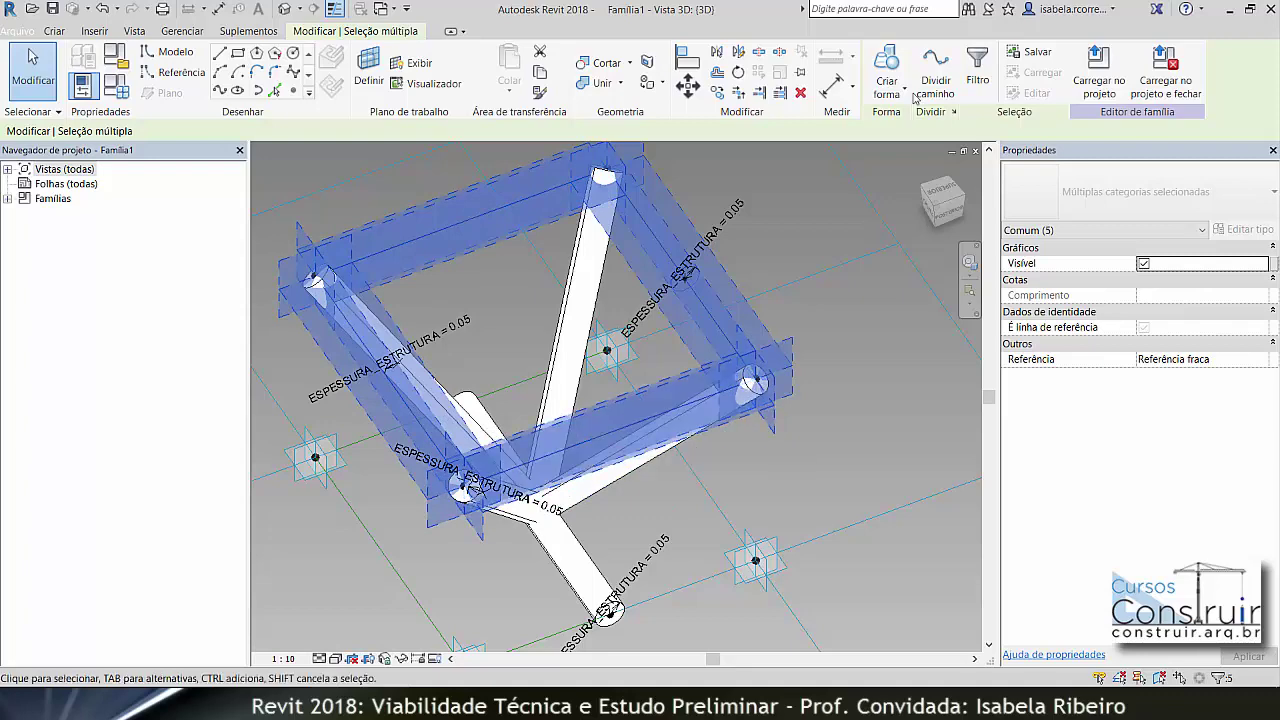
left_click(890, 68)
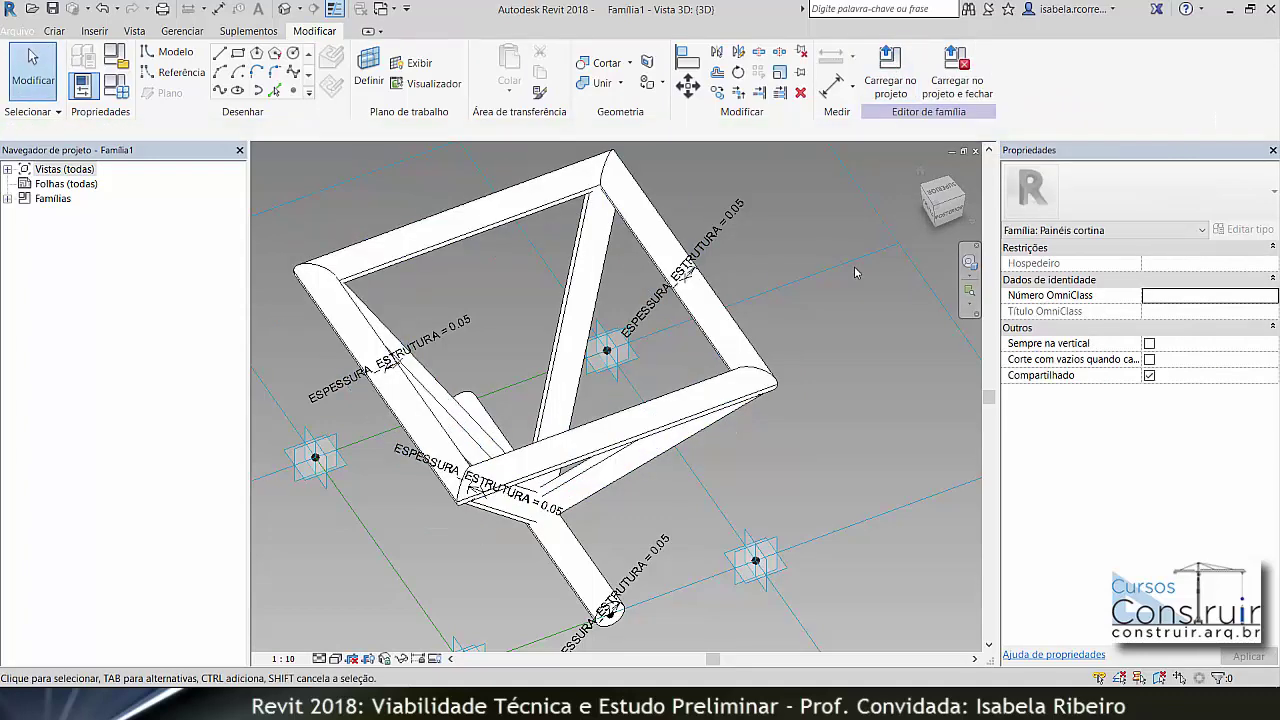
- Link the square frame's Material to MATERIA_ESTRUTURA
left_click(727, 325)
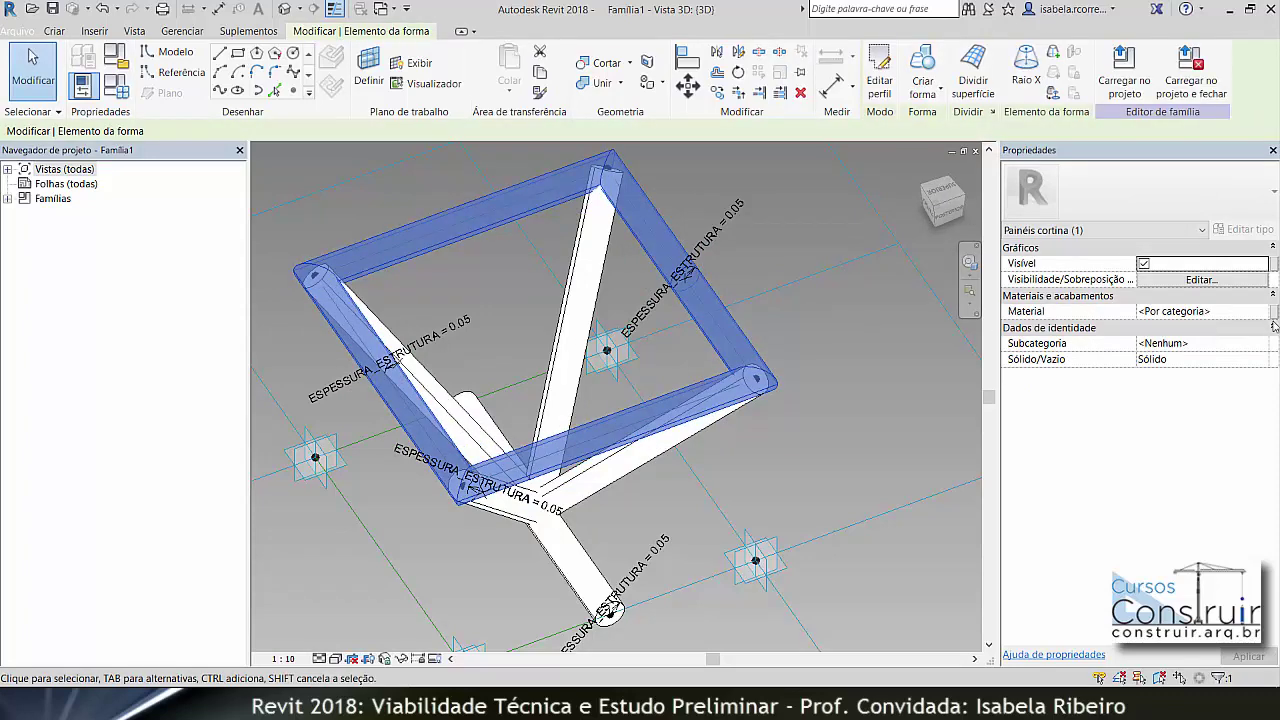
left_click(1273, 312)
left_click(614, 300)
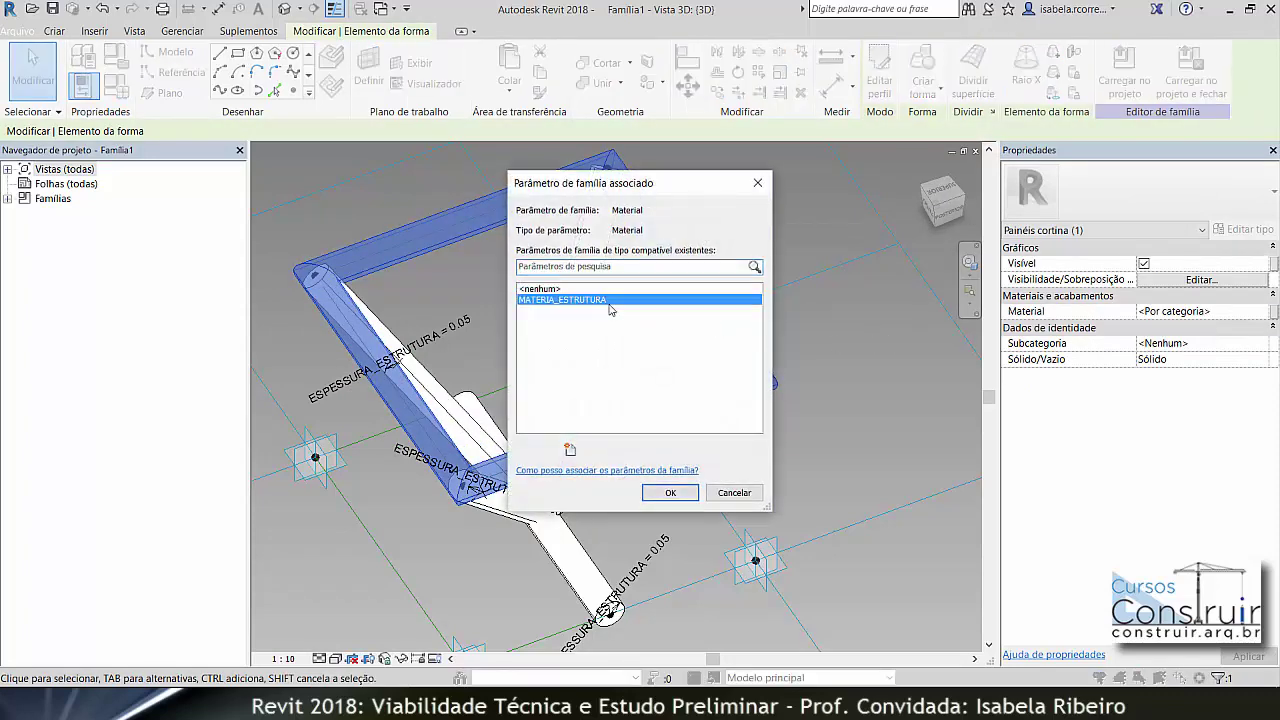
left_click(670, 492)
left_click(832, 472)
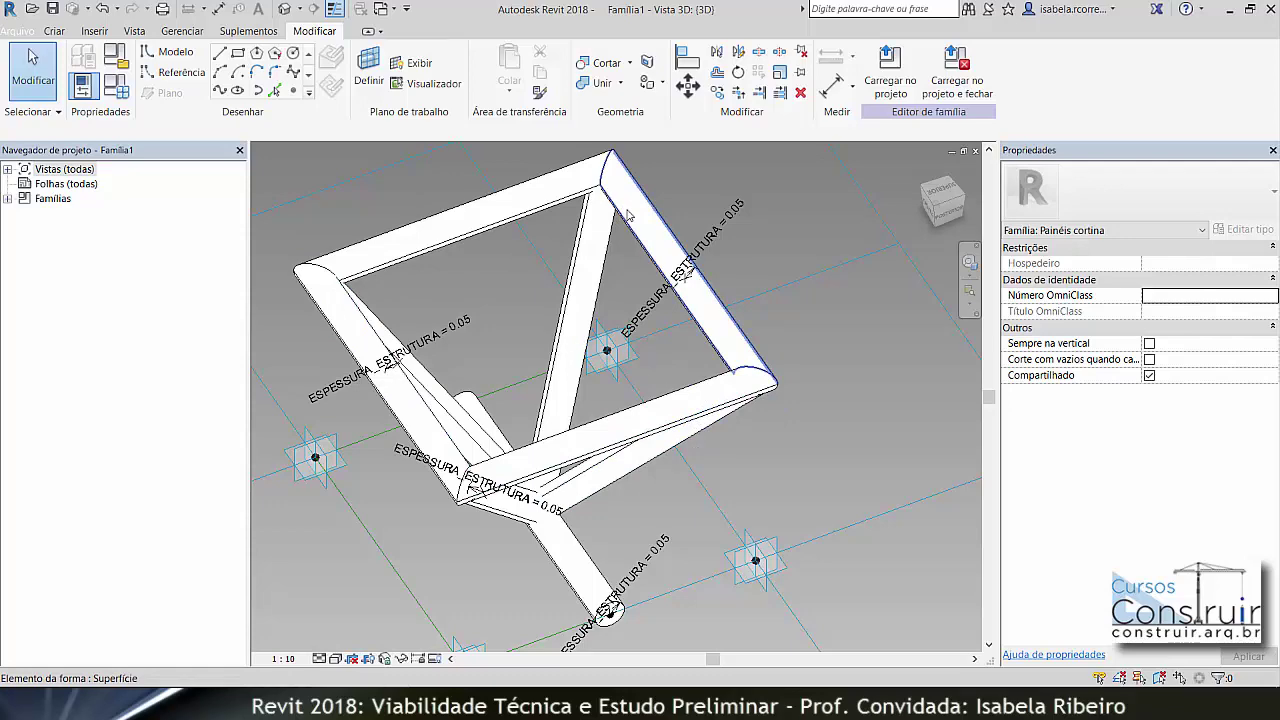
- Select the whole top frame and temporarily hide it
key("Tab")
left_click(628, 214)
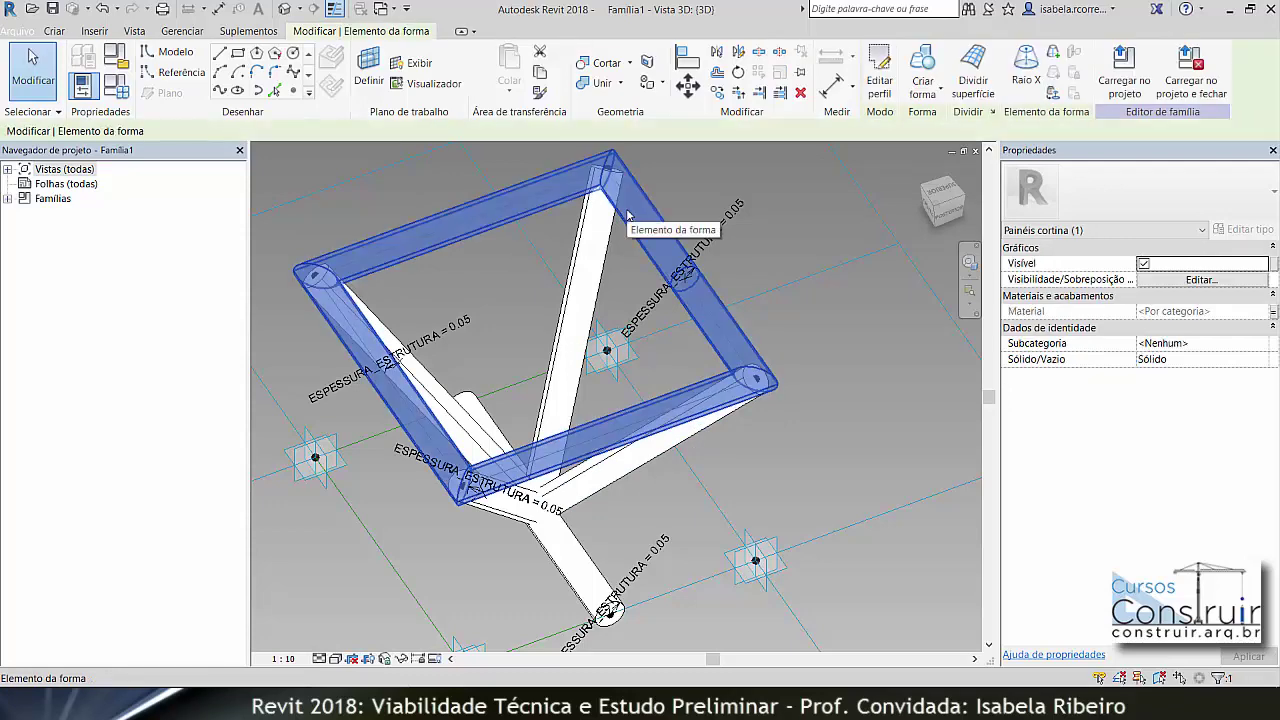
key("h")
key("h")
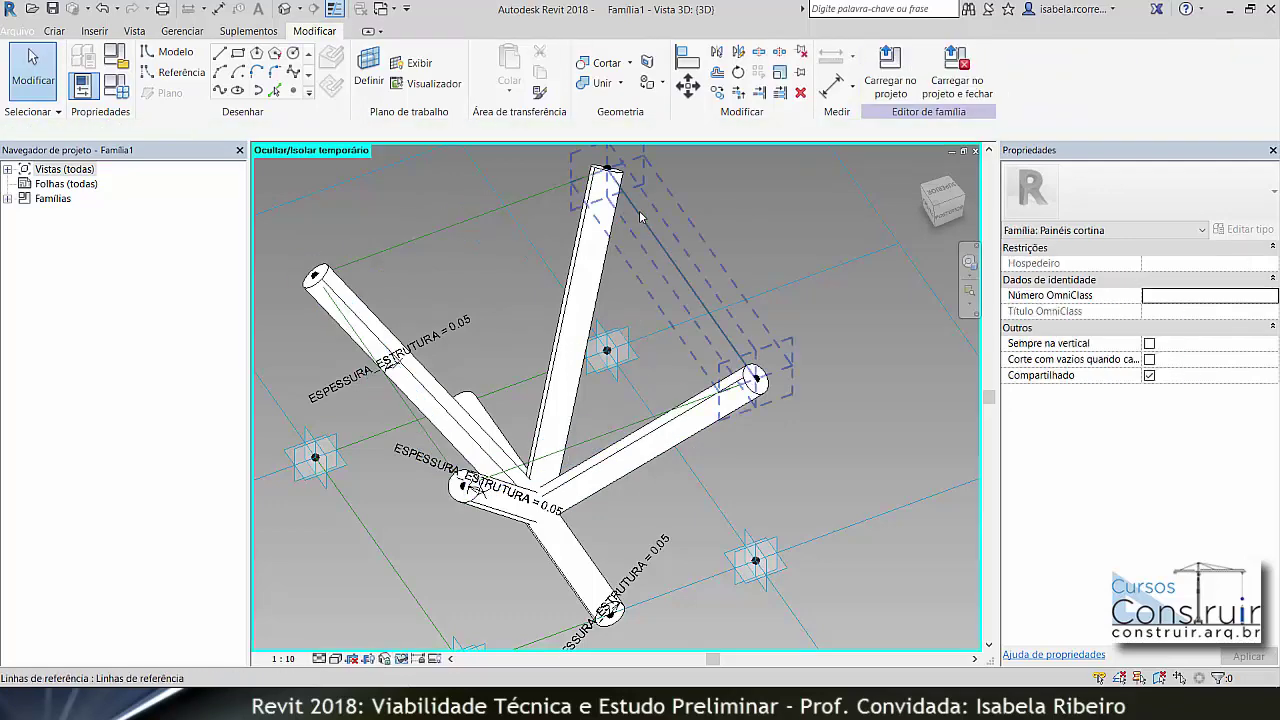
- Create a flat surface form from the four selected reference lines
left_click(640, 217)
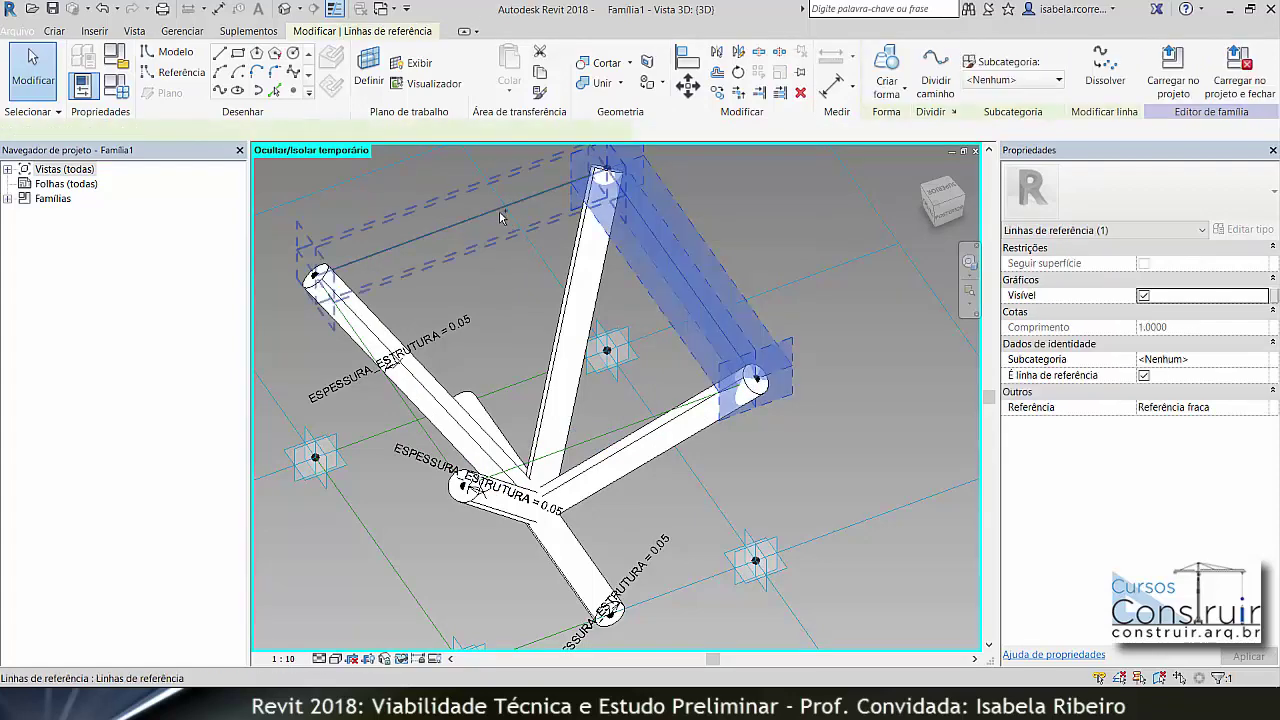
left_click(395, 401, "ctrl")
left_click(591, 447, "ctrl")
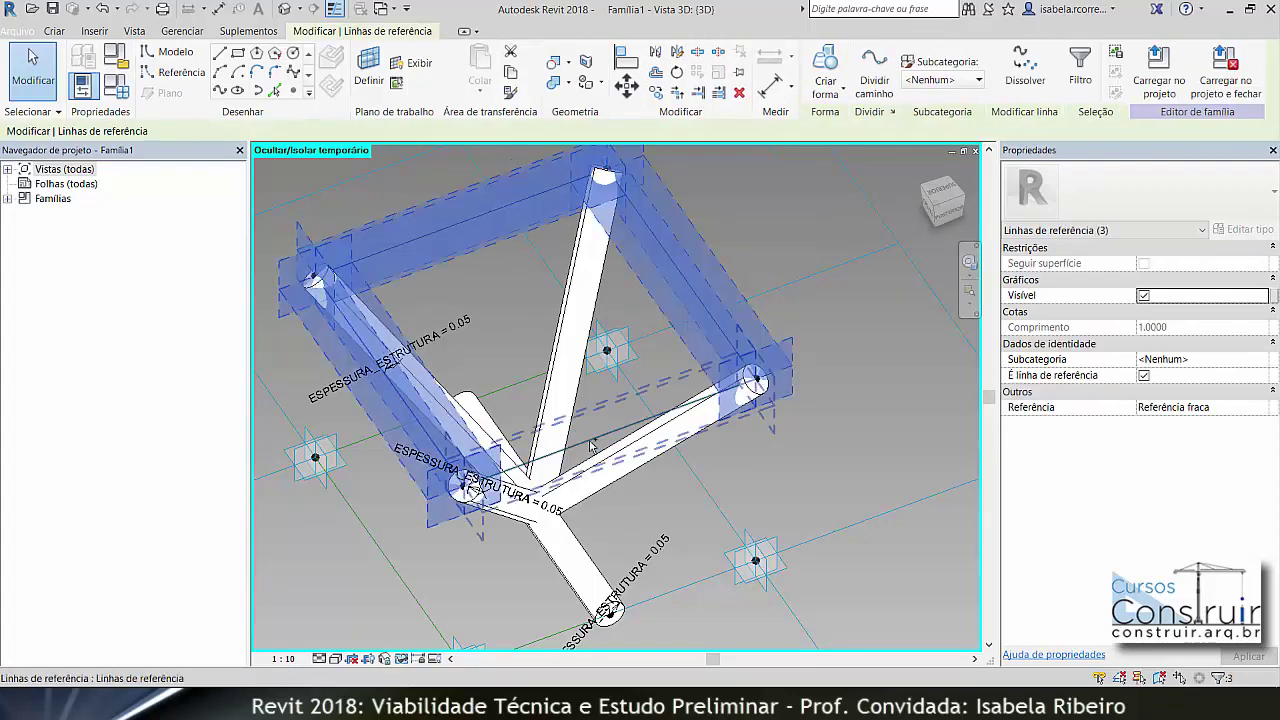
left_click(591, 447, "ctrl")
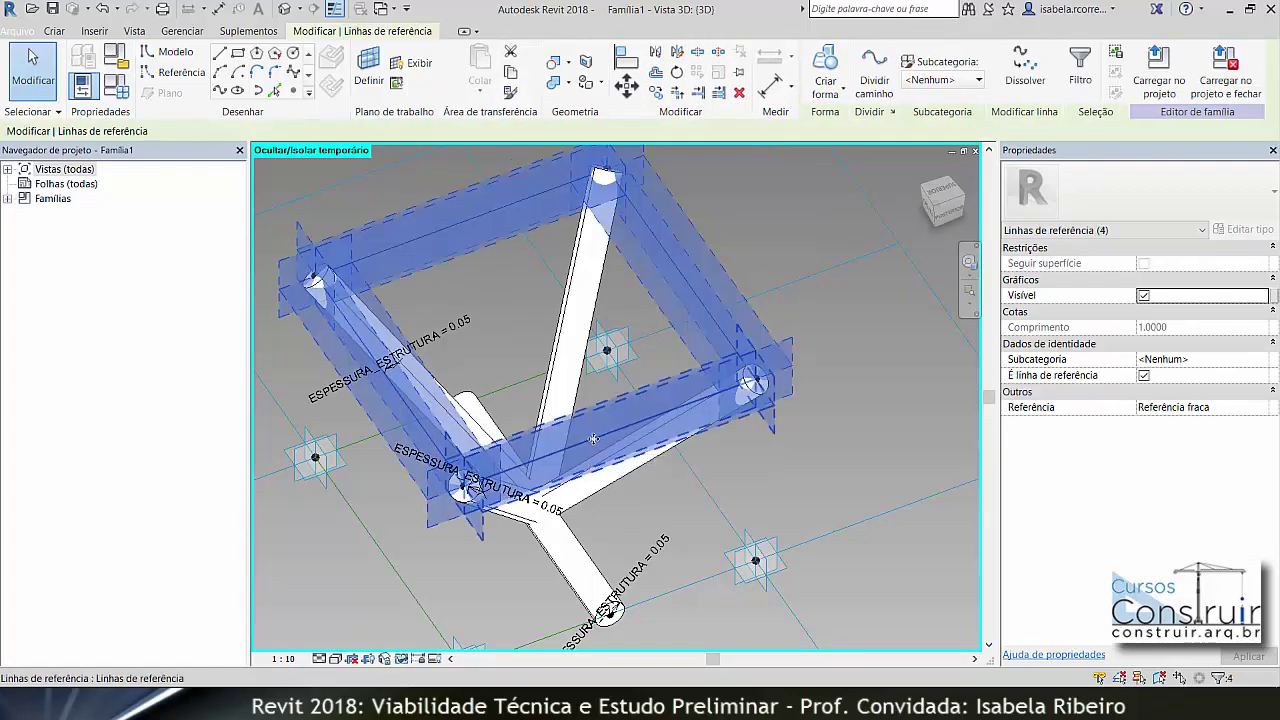
left_click(826, 68)
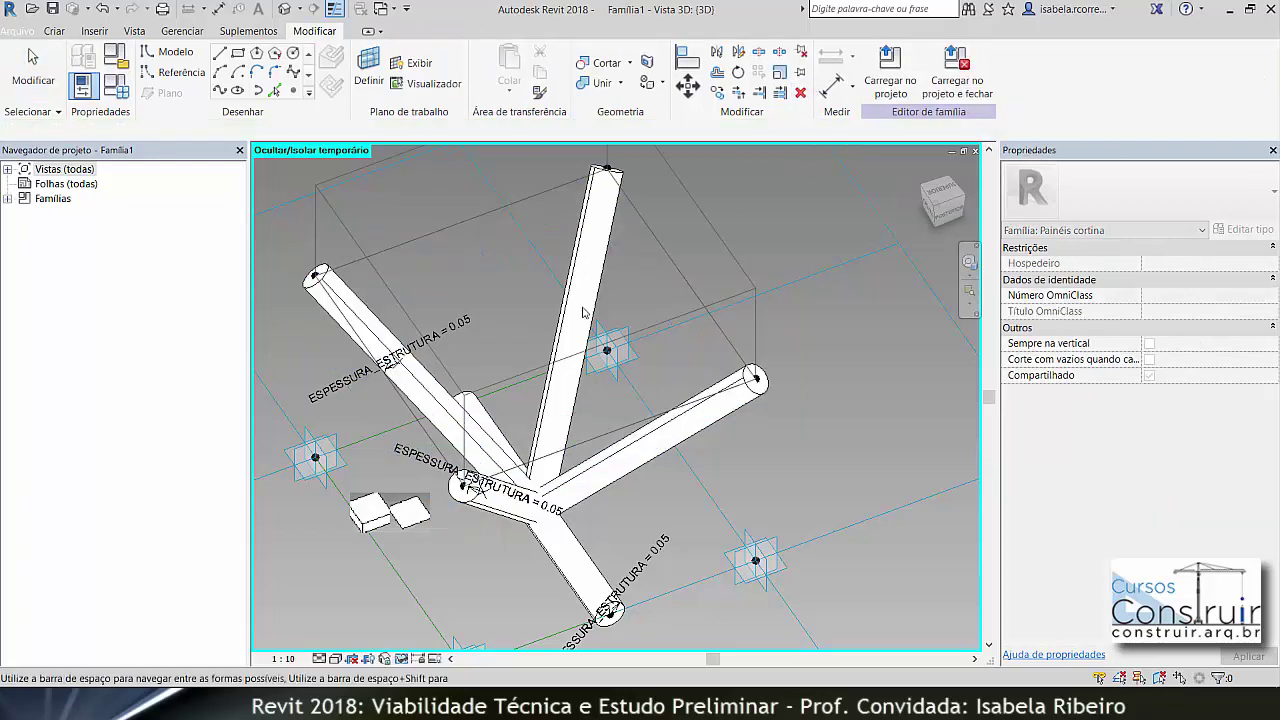
left_click(408, 520)
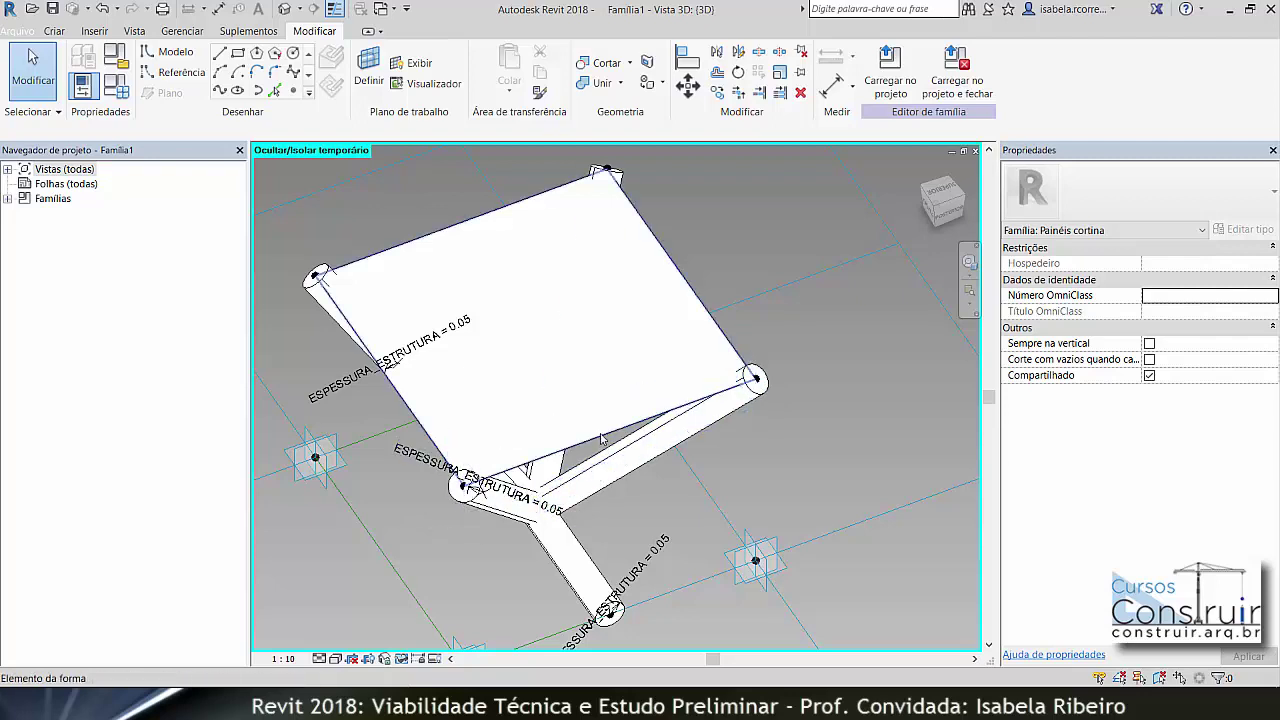
- Associate the surface panel's Material with a new type parameter, MATERIAL_VIDRO
left_click(665, 279)
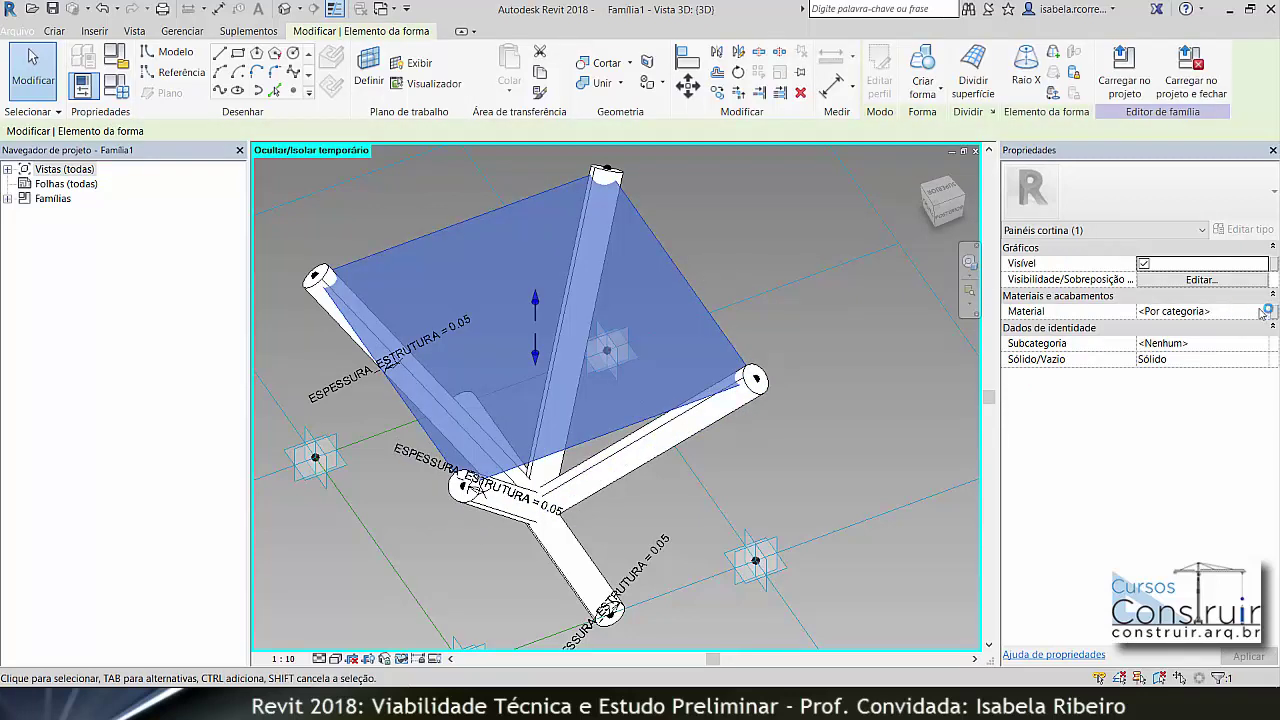
left_click(1273, 312)
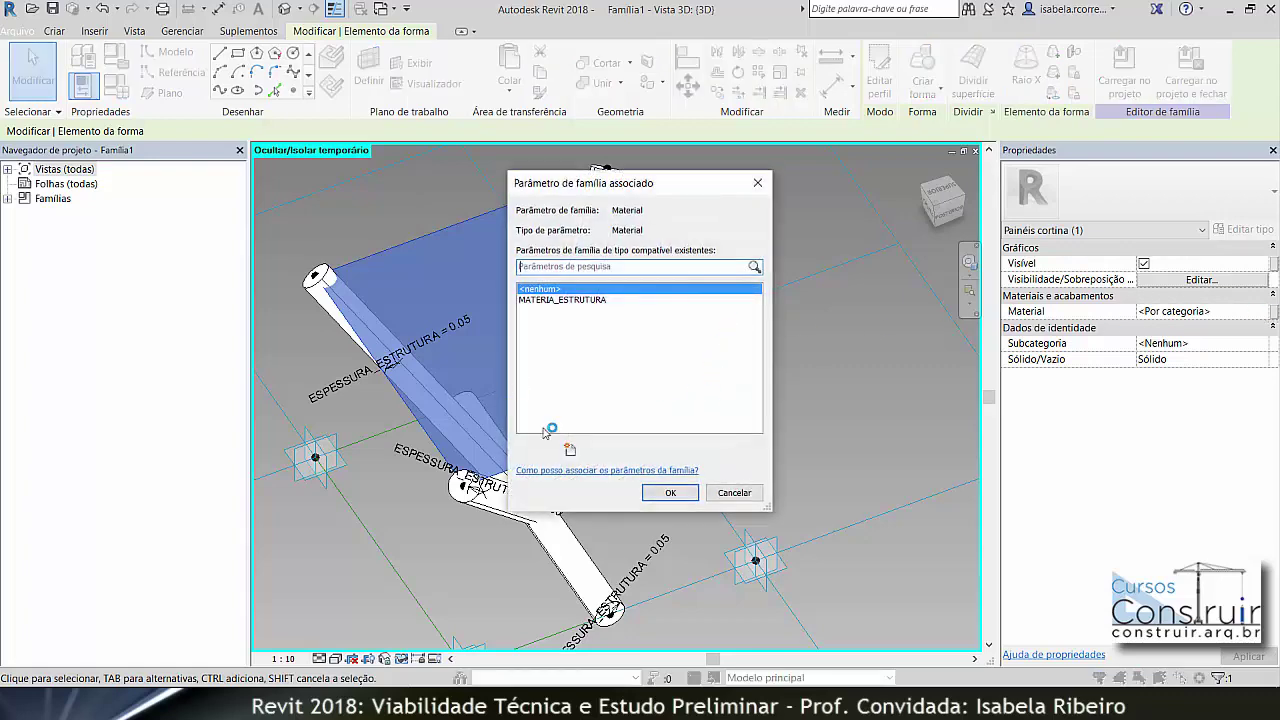
left_click(570, 449)
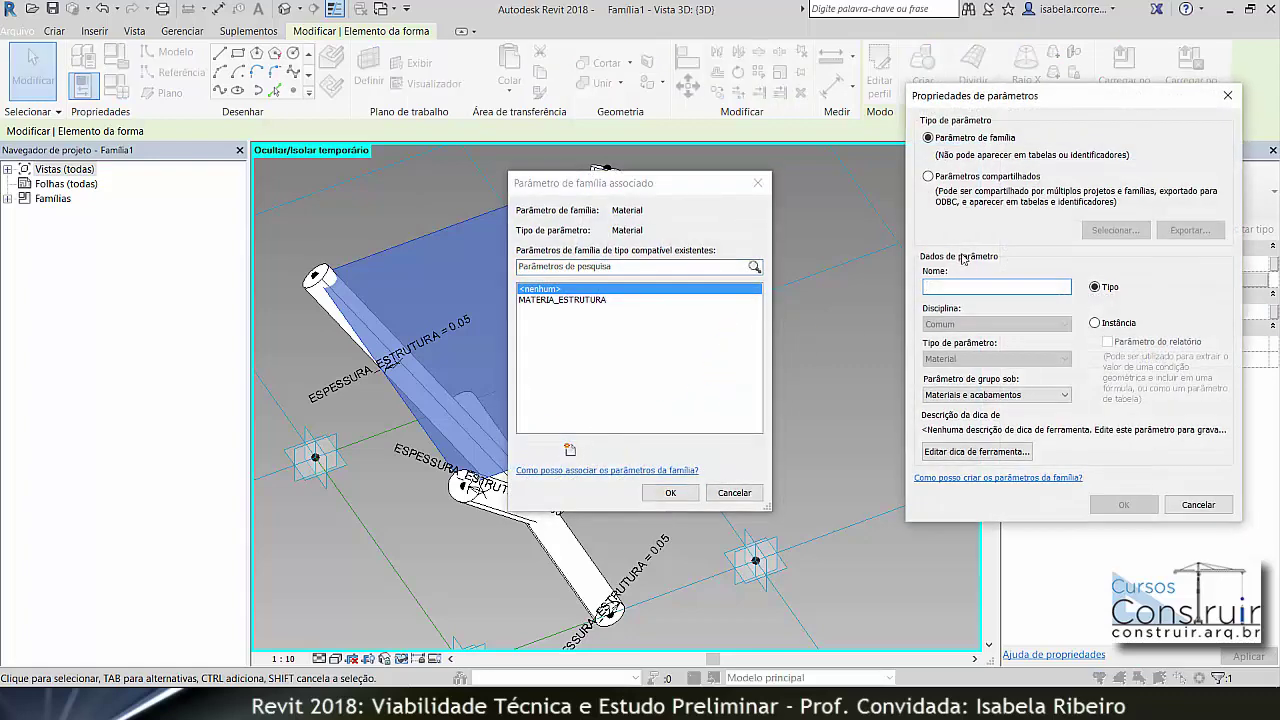
type("MATERIAL_VIDRO")
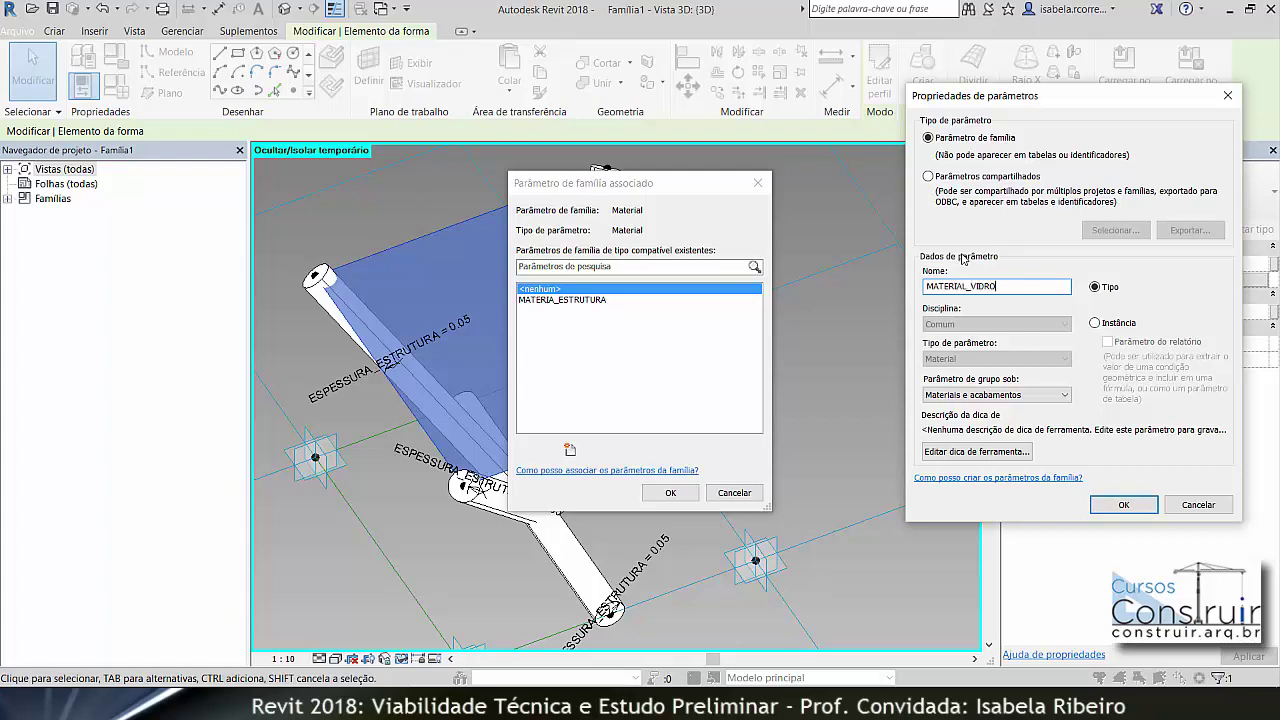
key("Return")
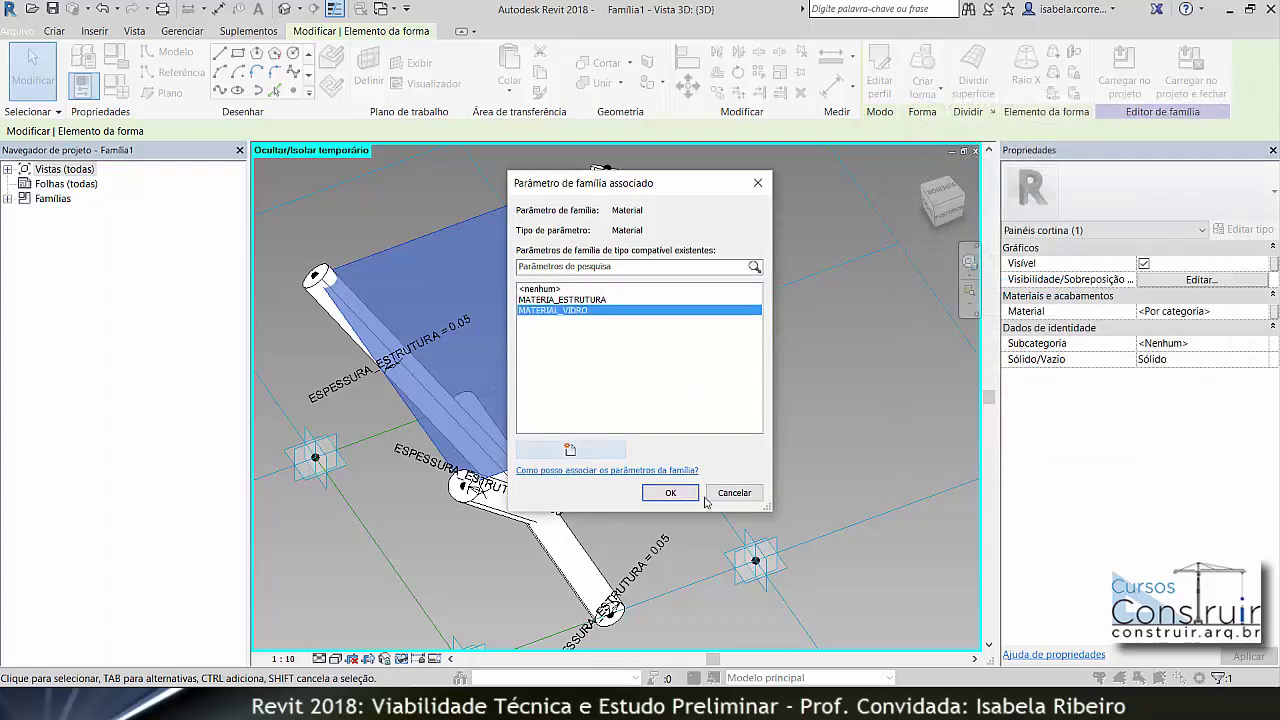
left_click(670, 492)
left_click(801, 428)
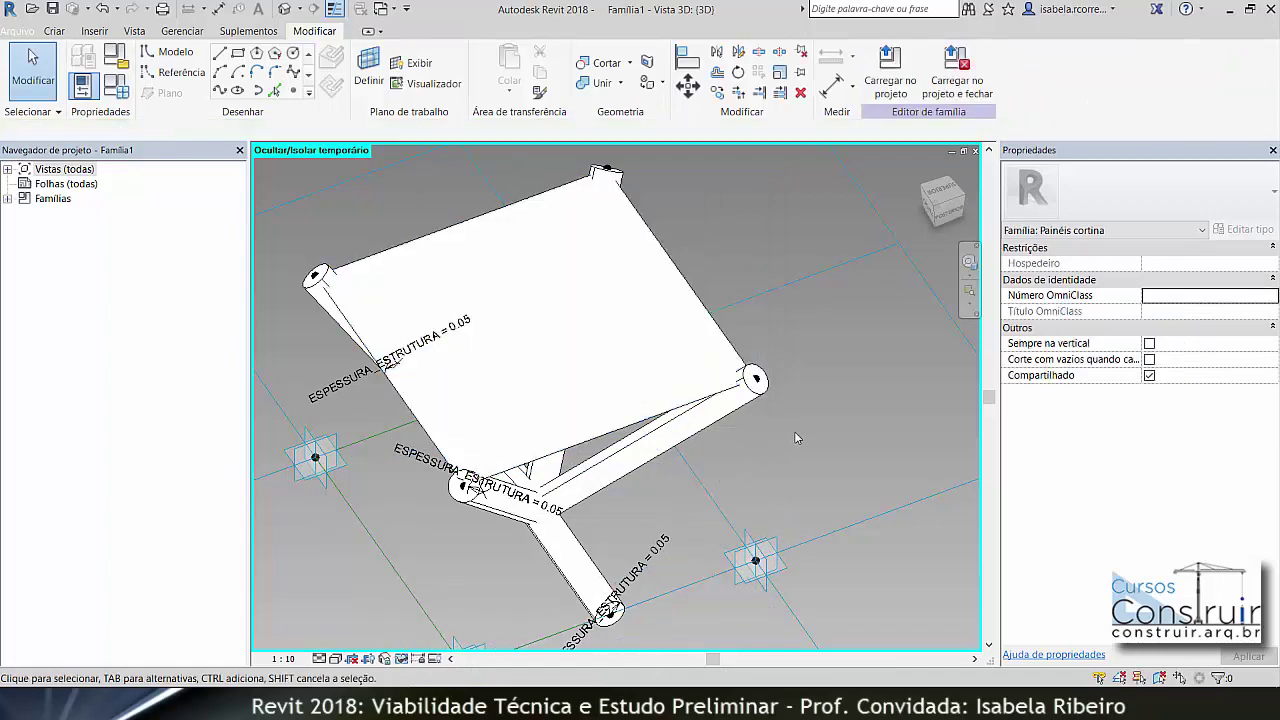
scroll(797, 437, "down", 2)
mouse_move(783, 440)
middle_mouse_down("shift")
mouse_move(972, 293)
mouse_move(750, 393)
mouse_move(908, 370)
middle_mouse_up("shift")
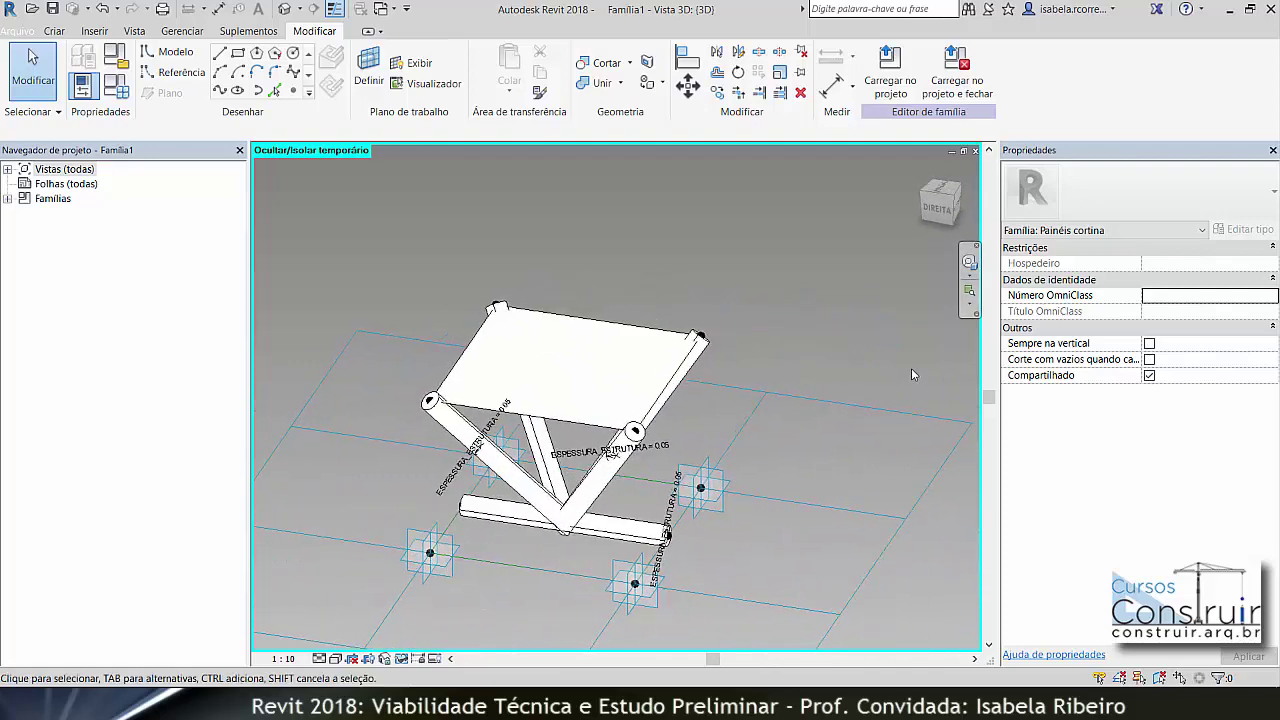
- Unhide the top frame and set ALTURA_TRELIÇA to 1 in Family Types, applying it
key("h")
key("r")
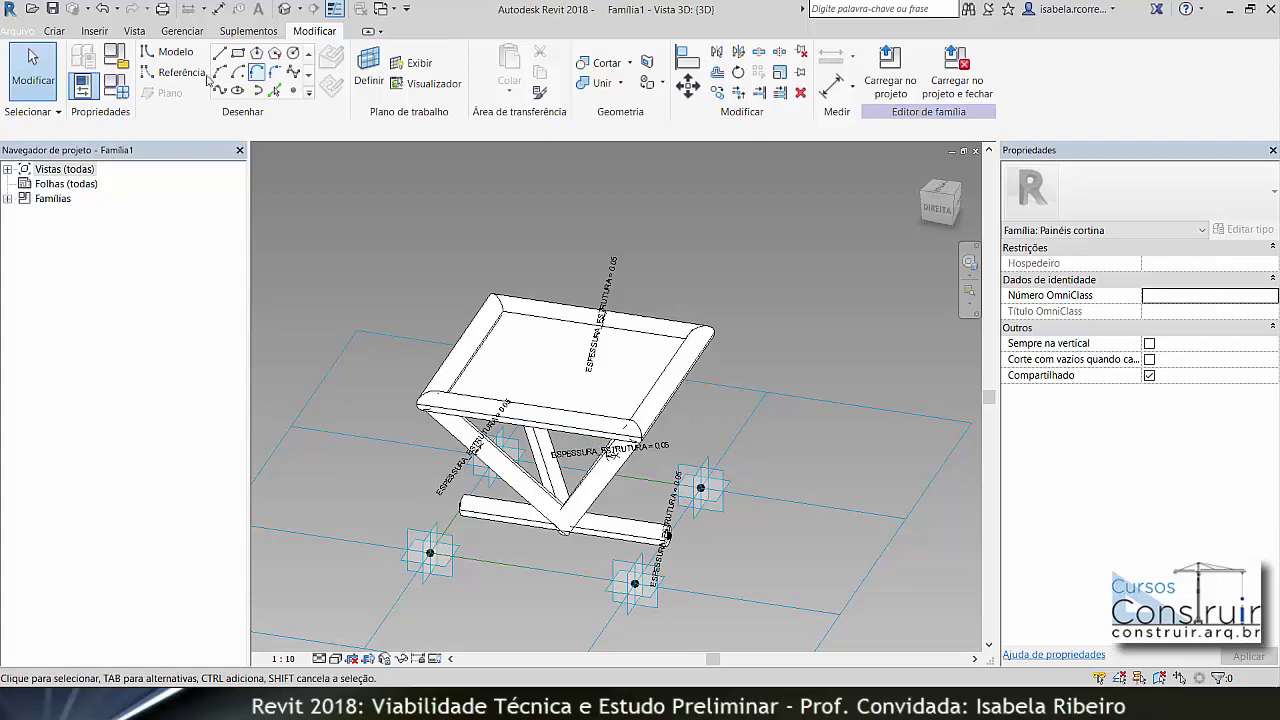
left_click(118, 92)
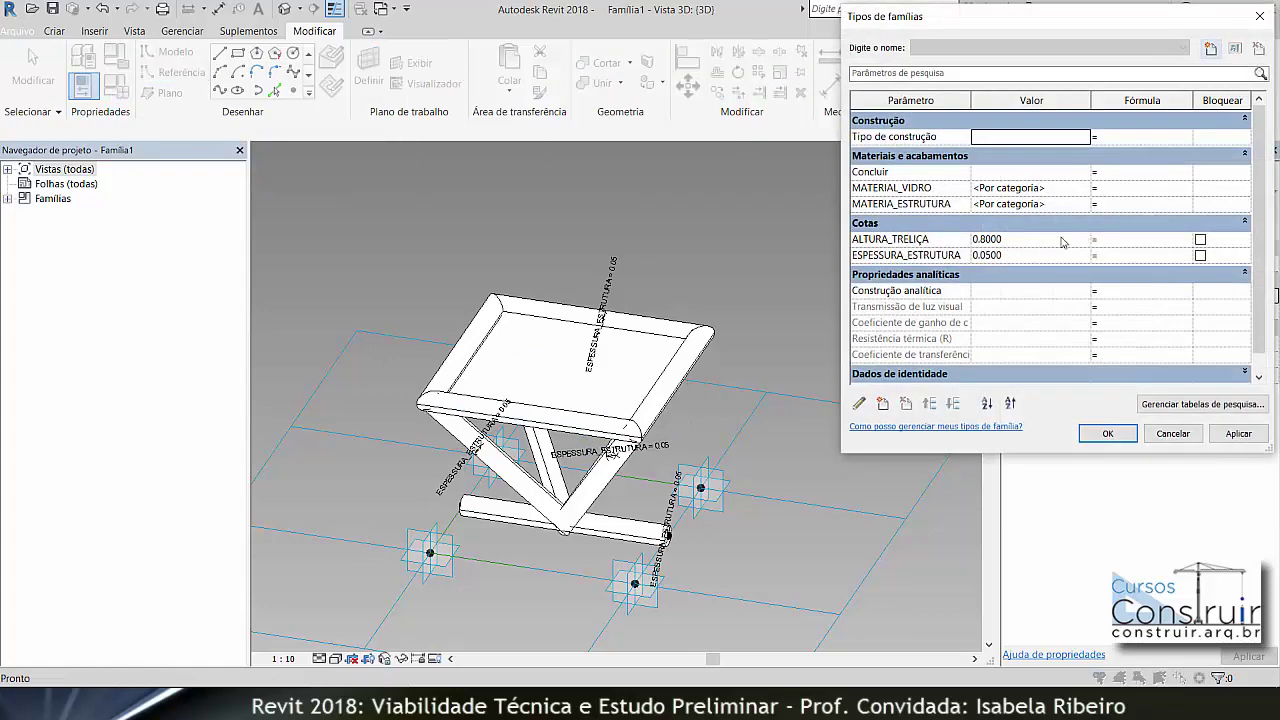
left_click(1000, 239)
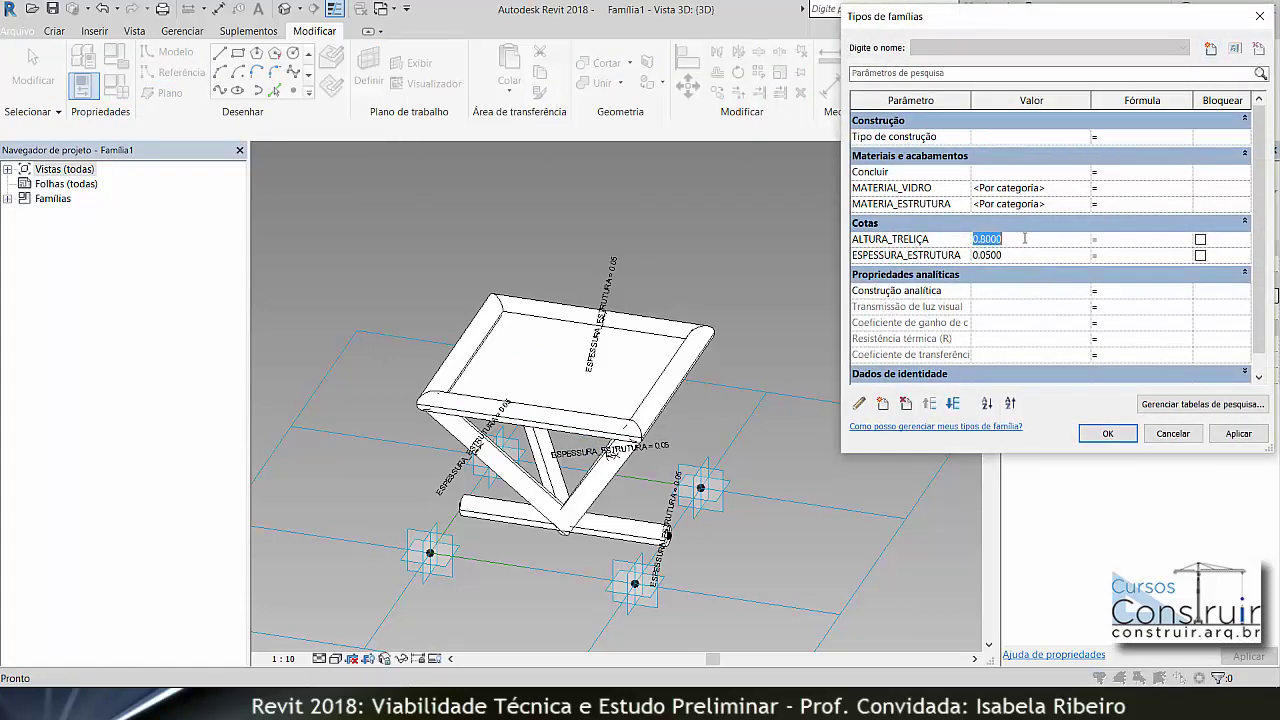
left_click_drag(1003, 239, 967, 241)
type("1")
left_click(1246, 433)
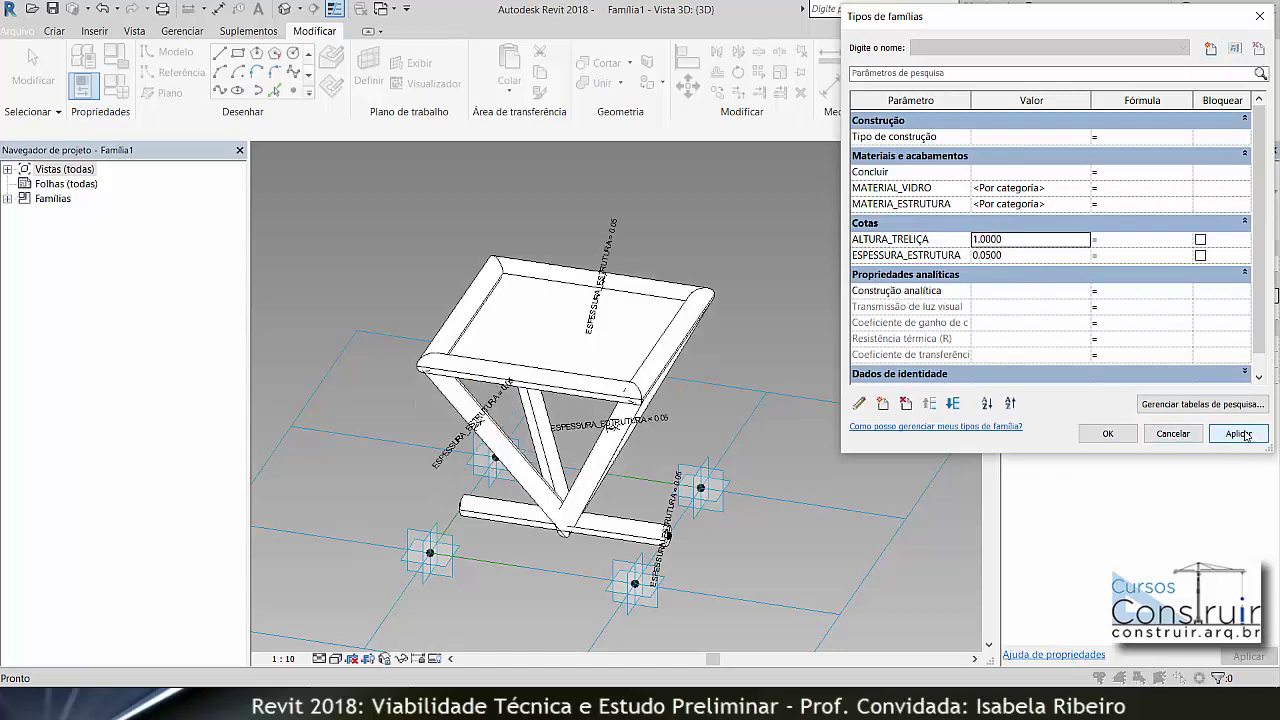
- Reduce ESPESSURA_ESTRUTURA to 0.03 and apply the change
left_click(1020, 255)
left_click_drag(1003, 255, 988, 255)
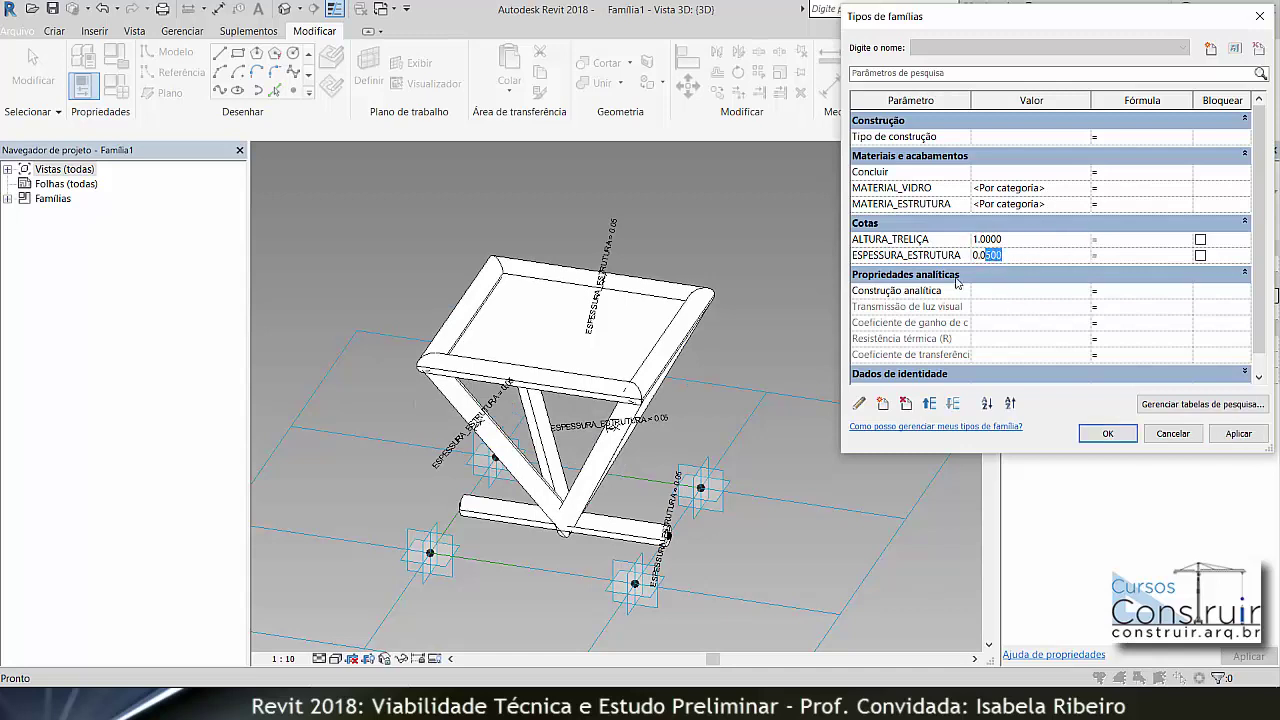
type("3")
left_click(1237, 437)
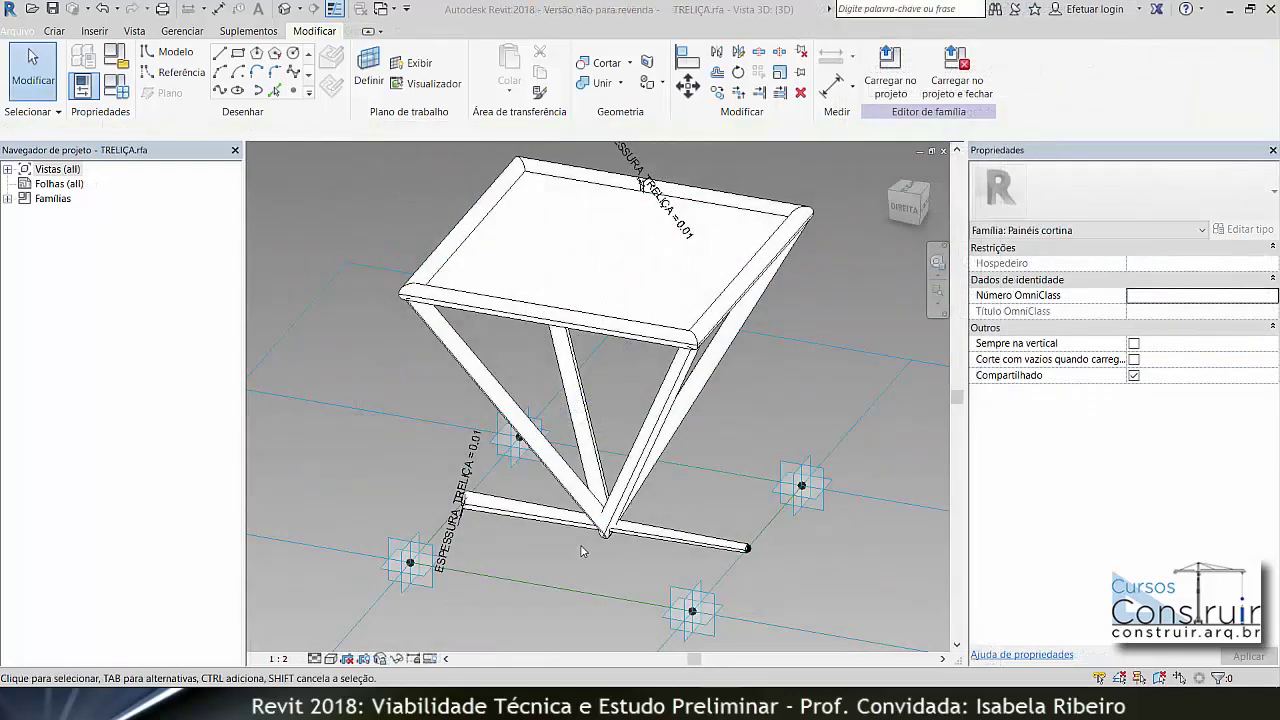
- Zoom to the bottom truss bar, start Editar perfil, and target its circular end face
scroll(566, 543, "up", 1)
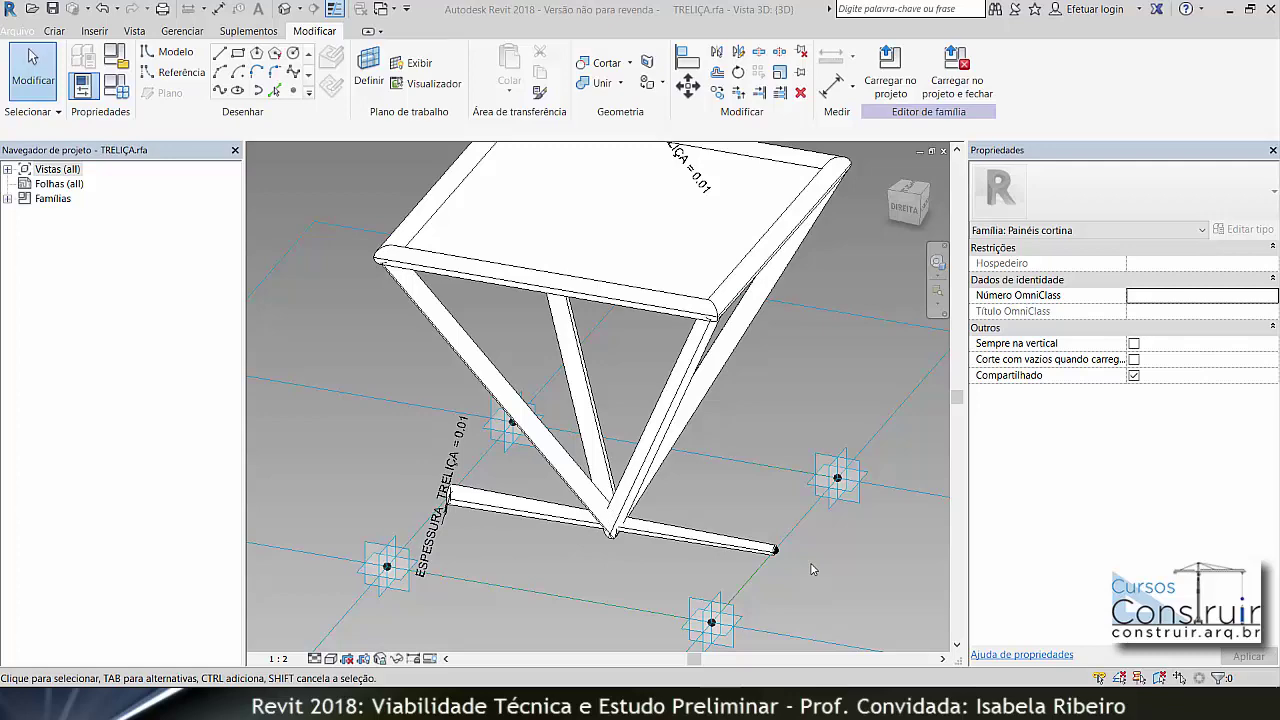
scroll(774, 560, "up", 1)
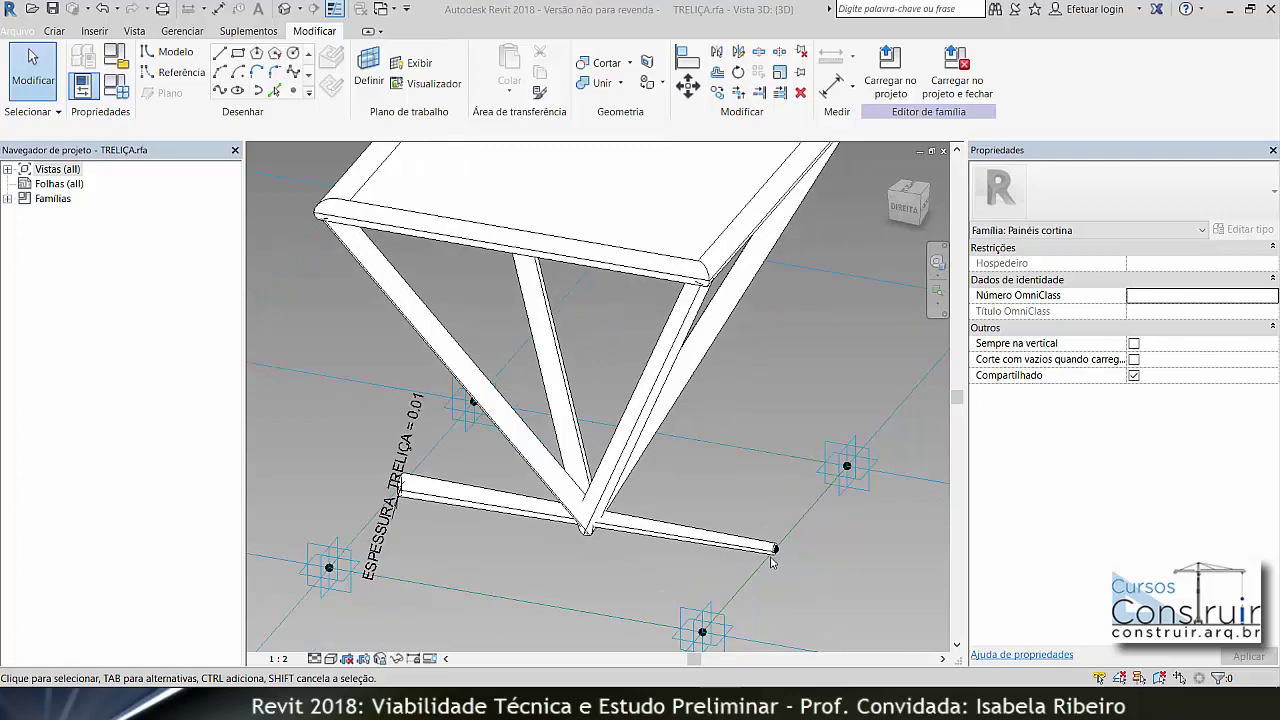
scroll(745, 550, "up", 3)
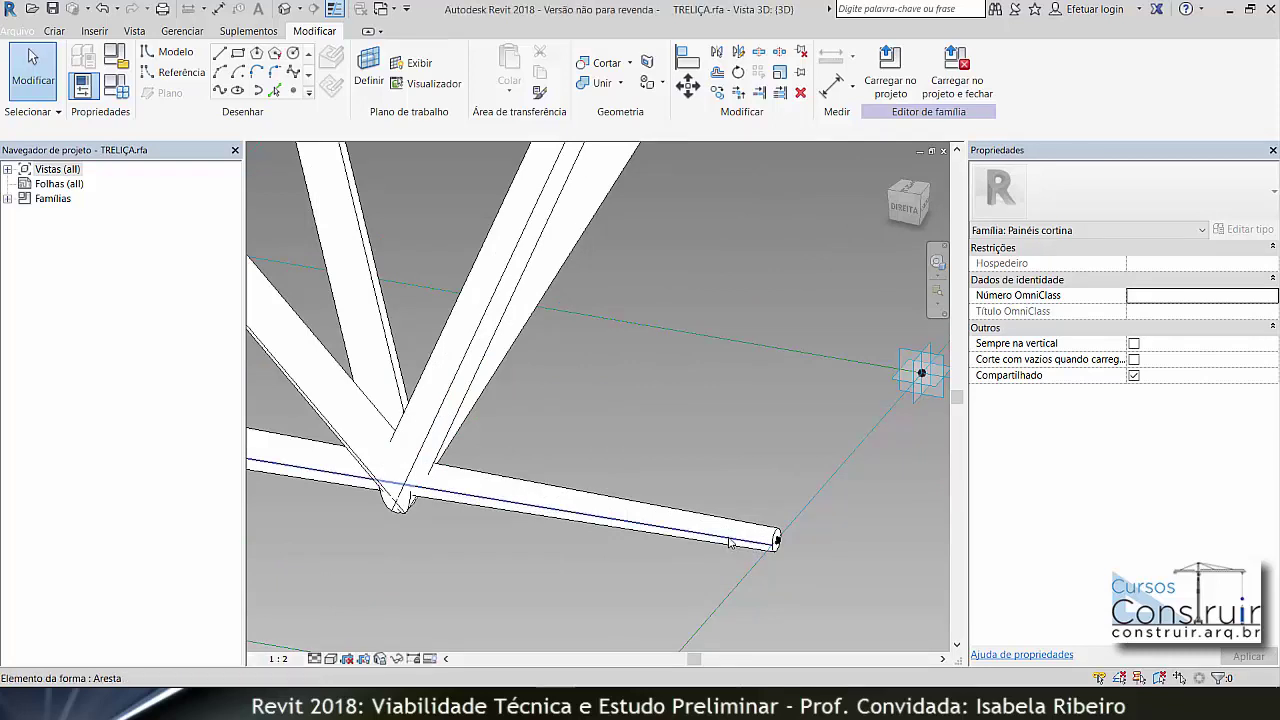
left_click(729, 543)
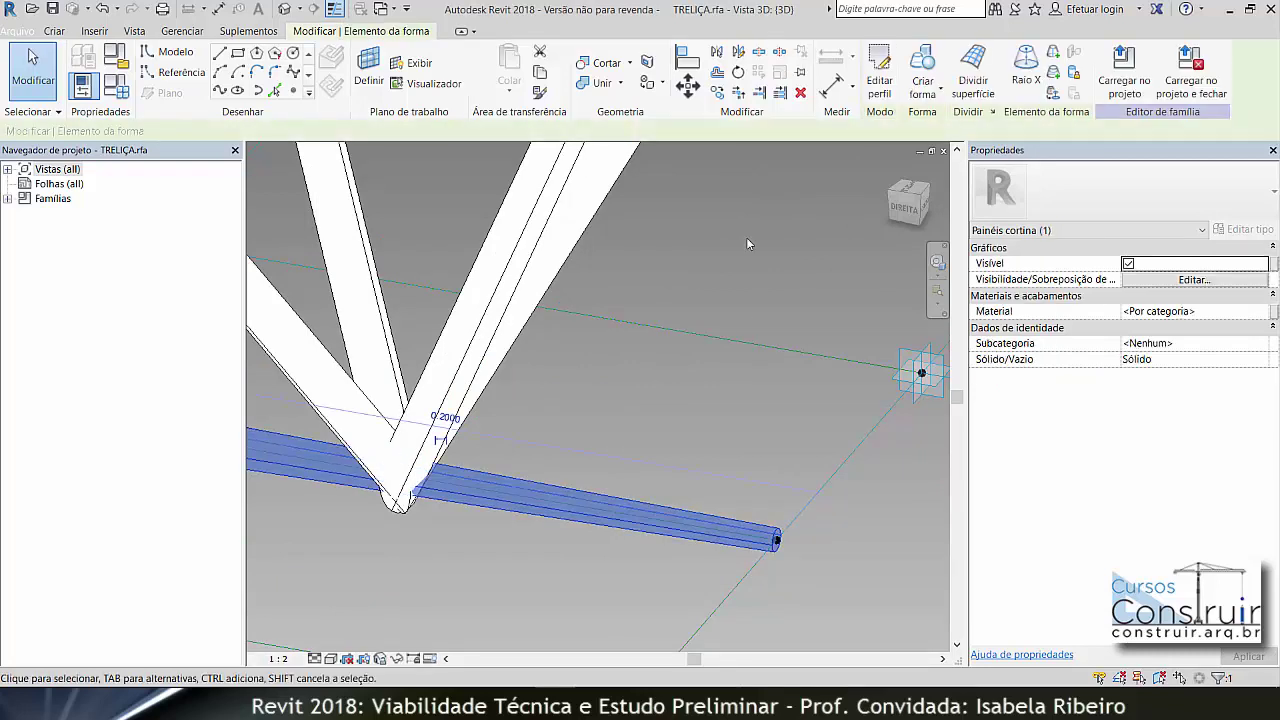
left_click(881, 70)
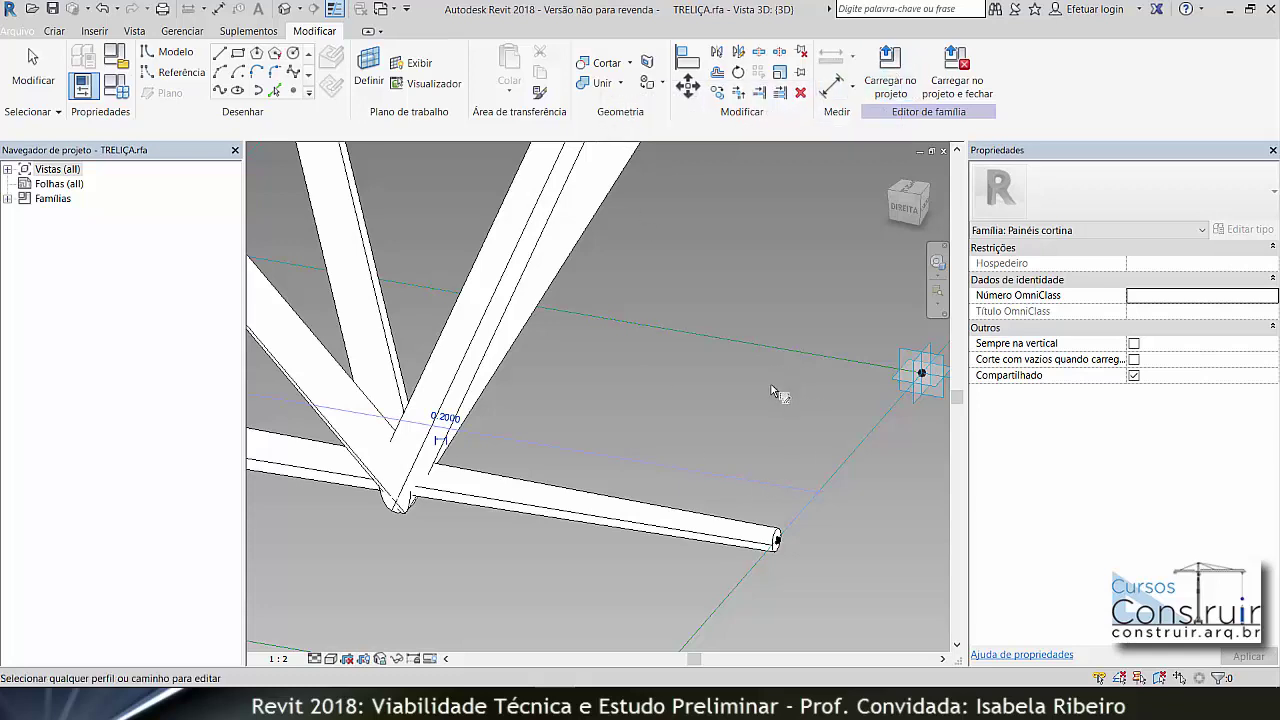
scroll(778, 543, "up", 2)
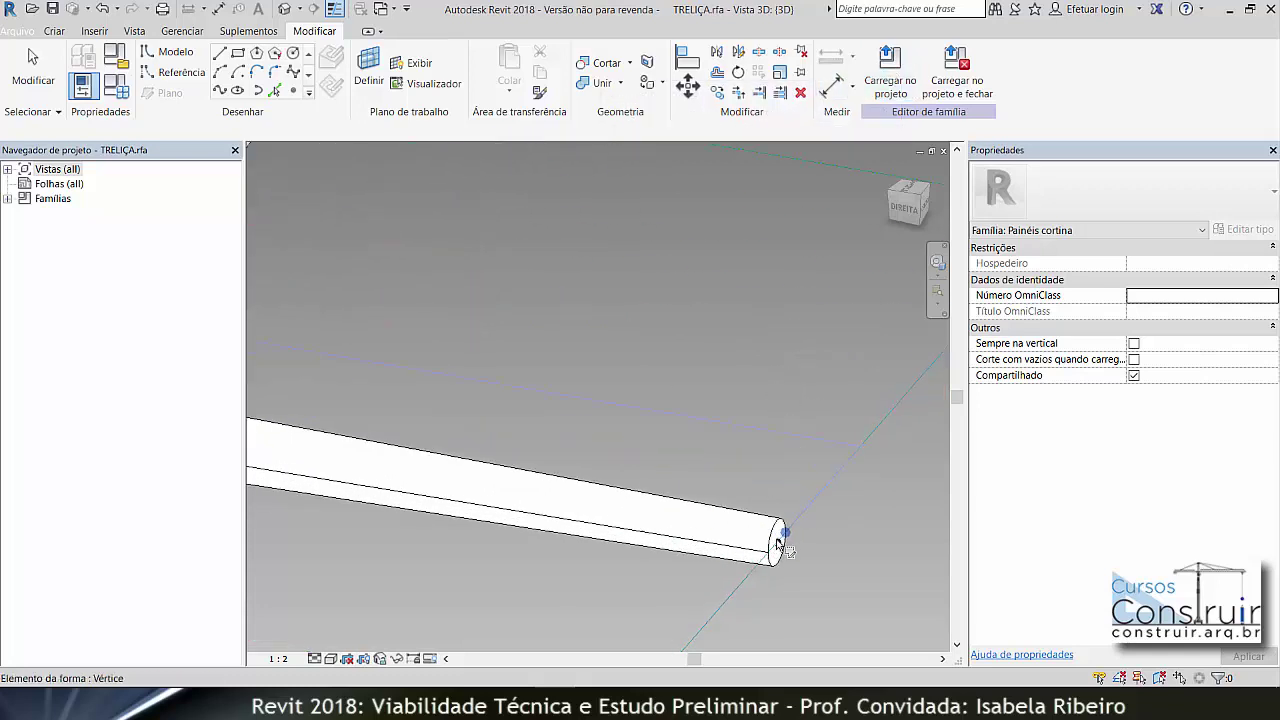
scroll(778, 543, "up", 2)
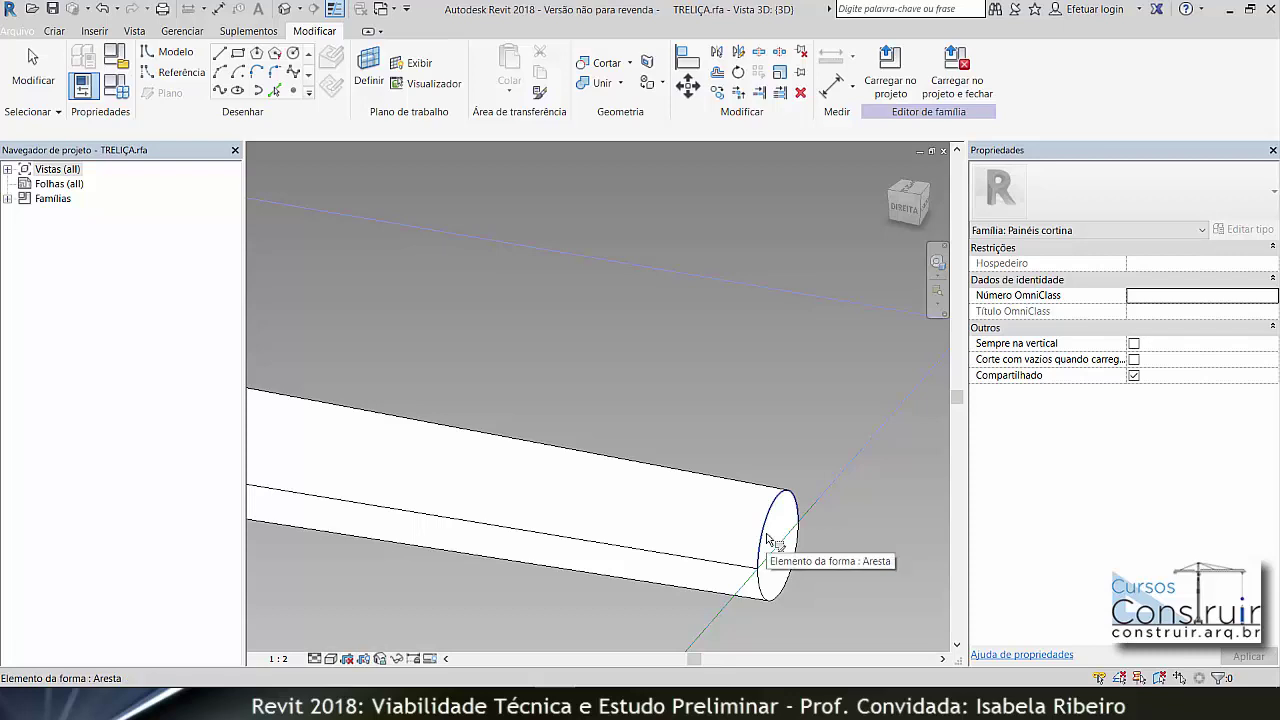
key("Tab")
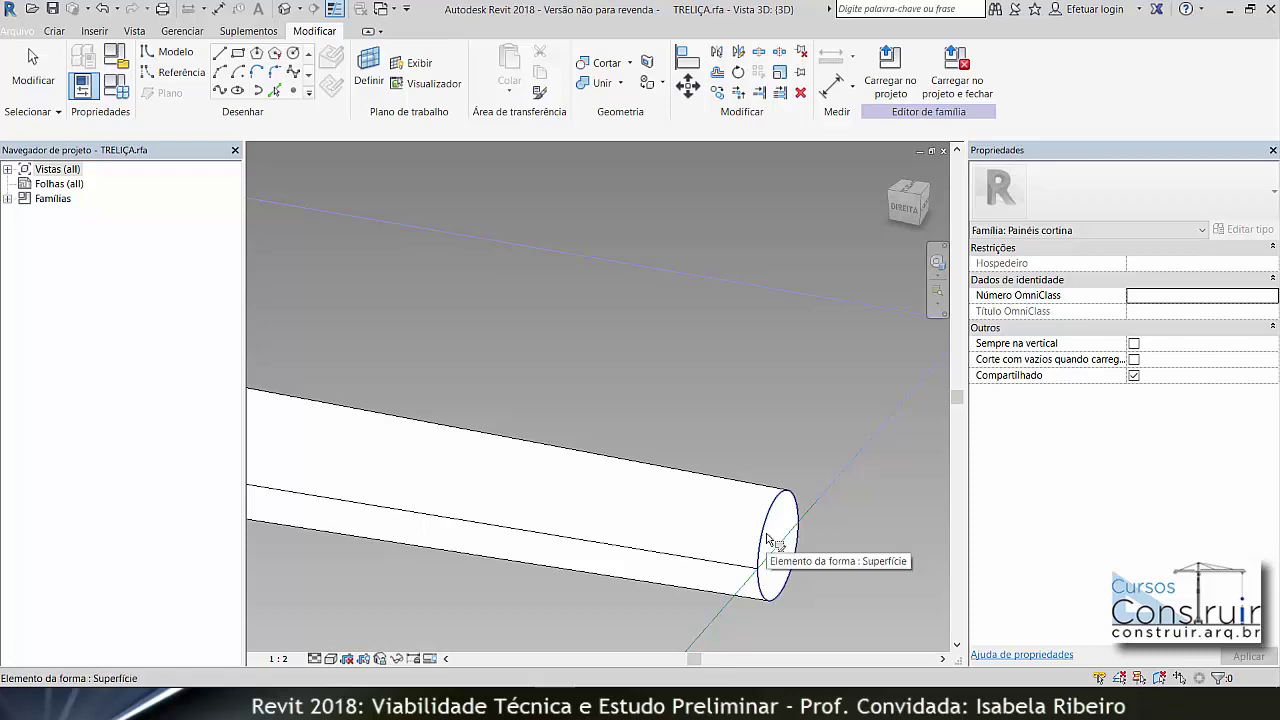
- Place a radial dimension on the bottom bar's circular end profile
double_click(772, 540)
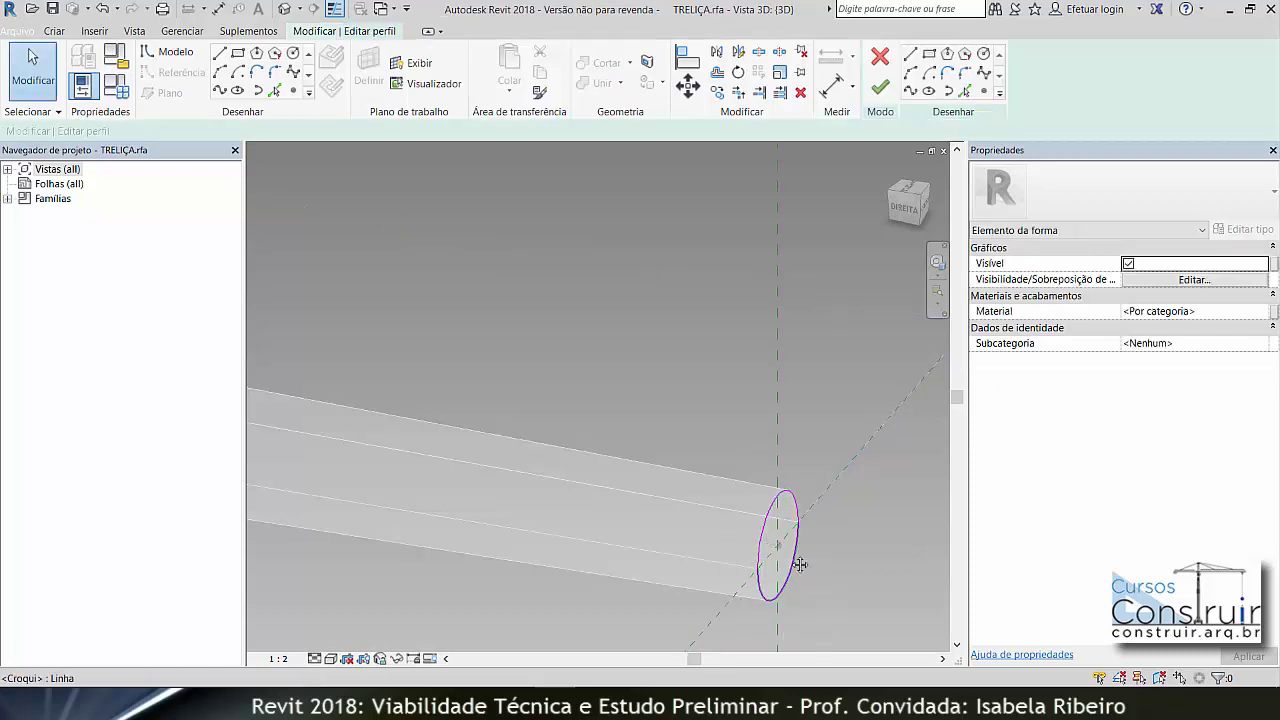
middle_click_drag(800, 562, 712, 520)
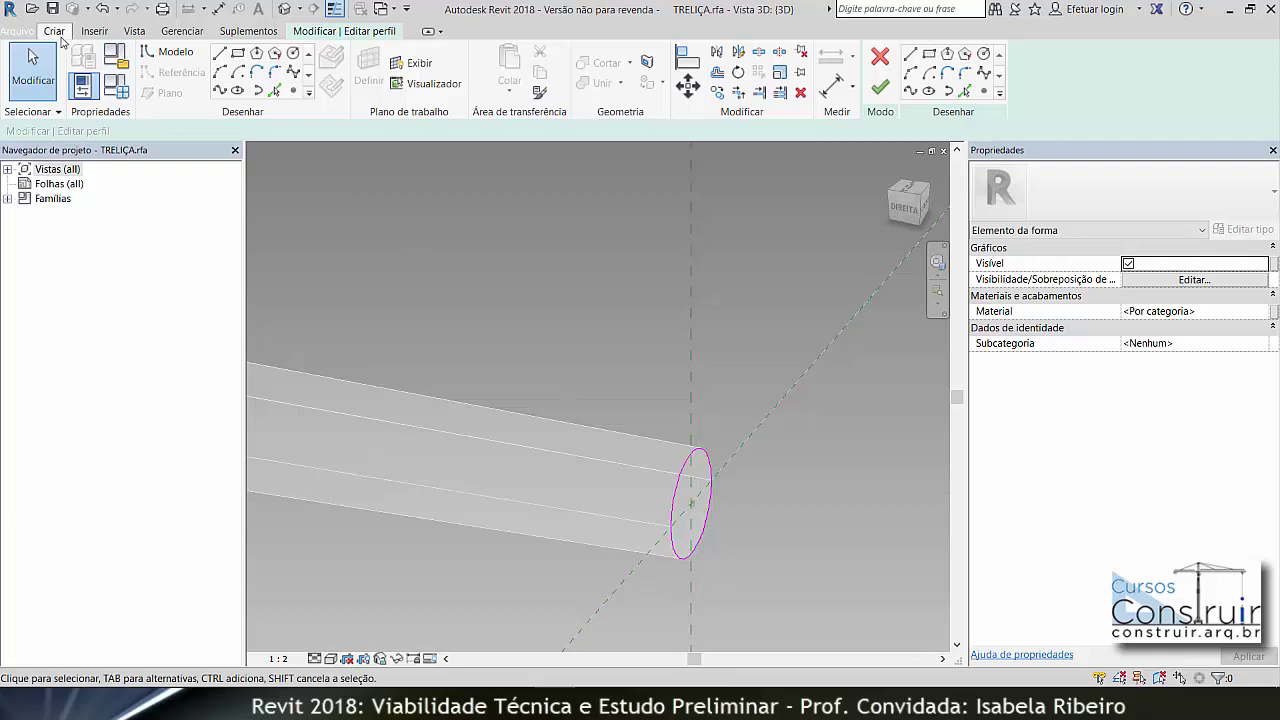
left_click(55, 32)
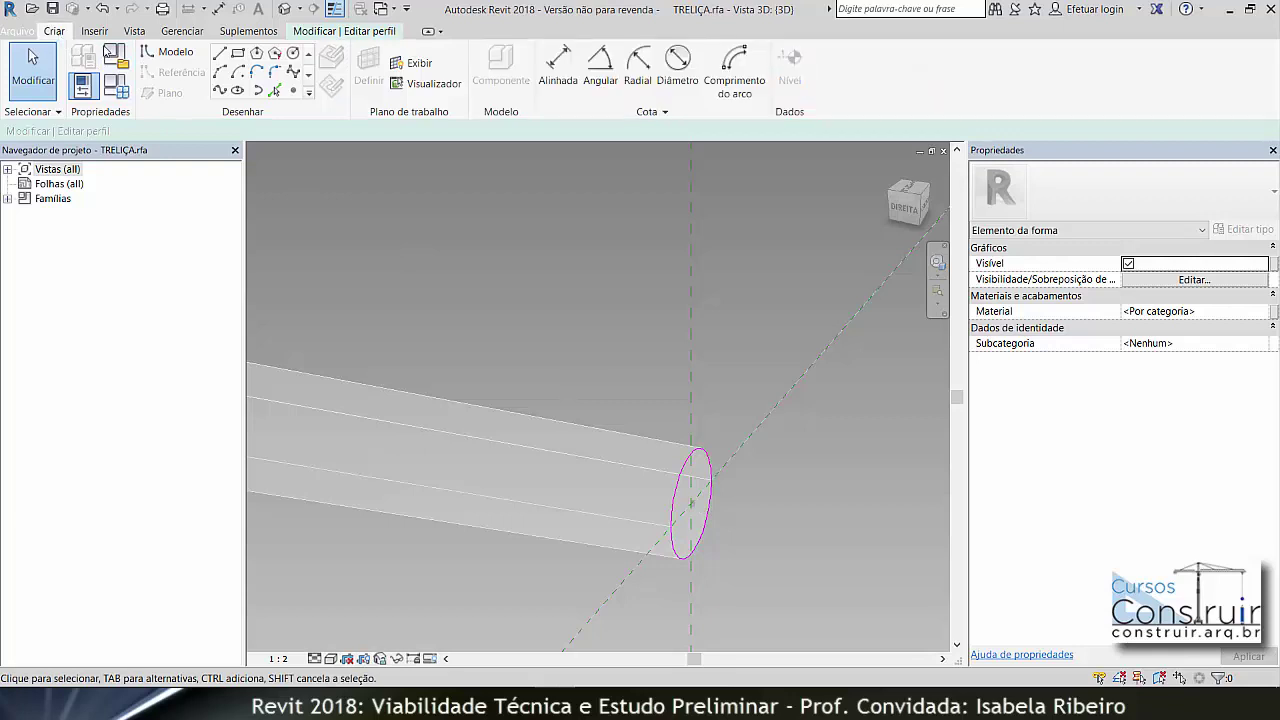
left_click(635, 70)
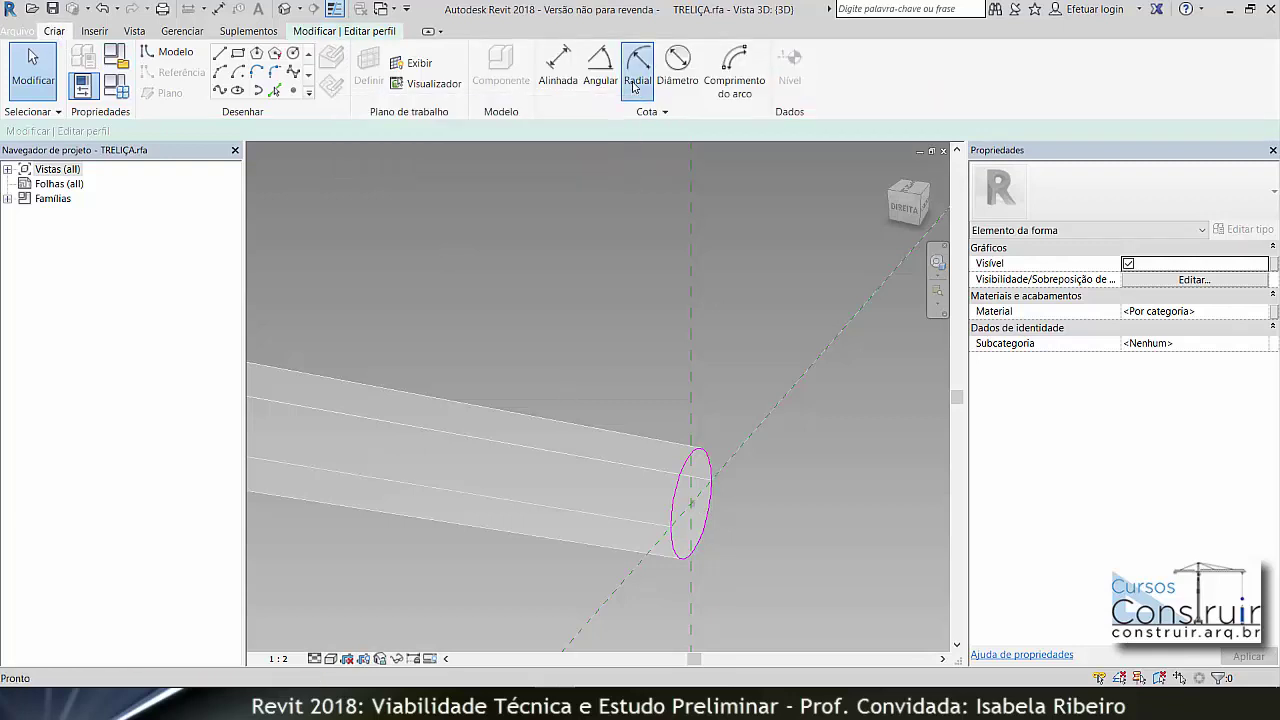
left_click(800, 530)
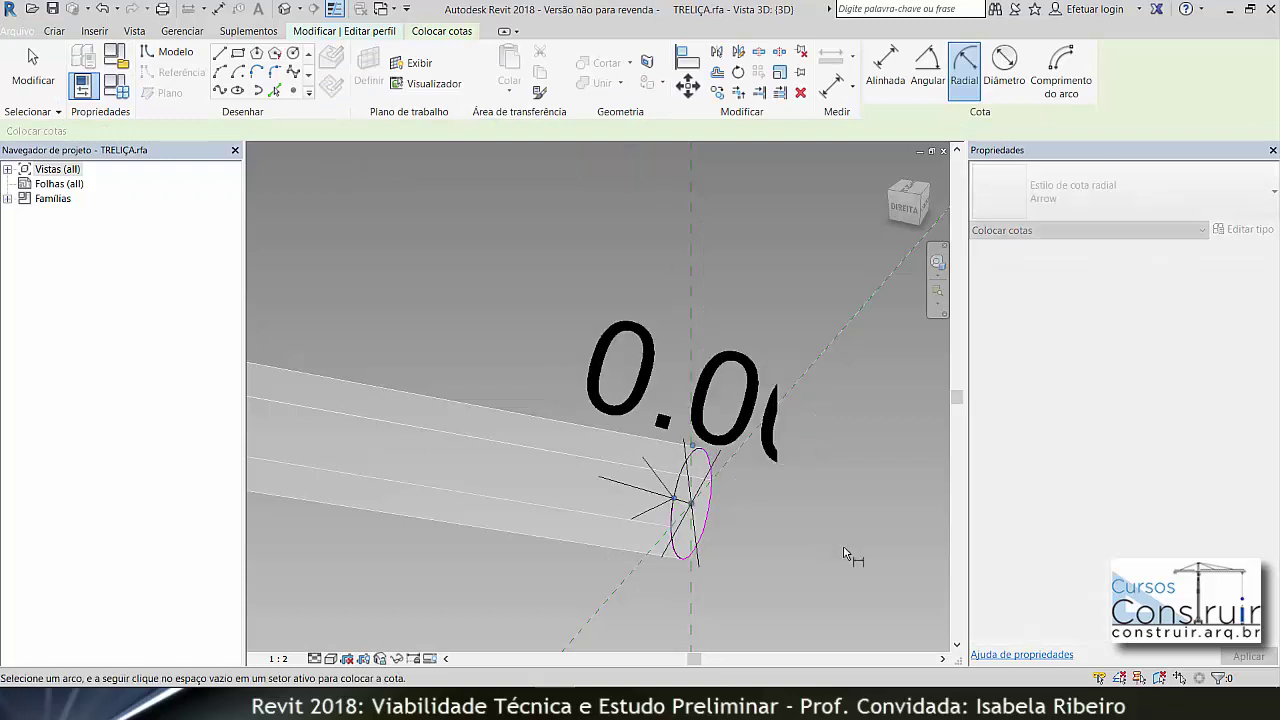
left_click(837, 548)
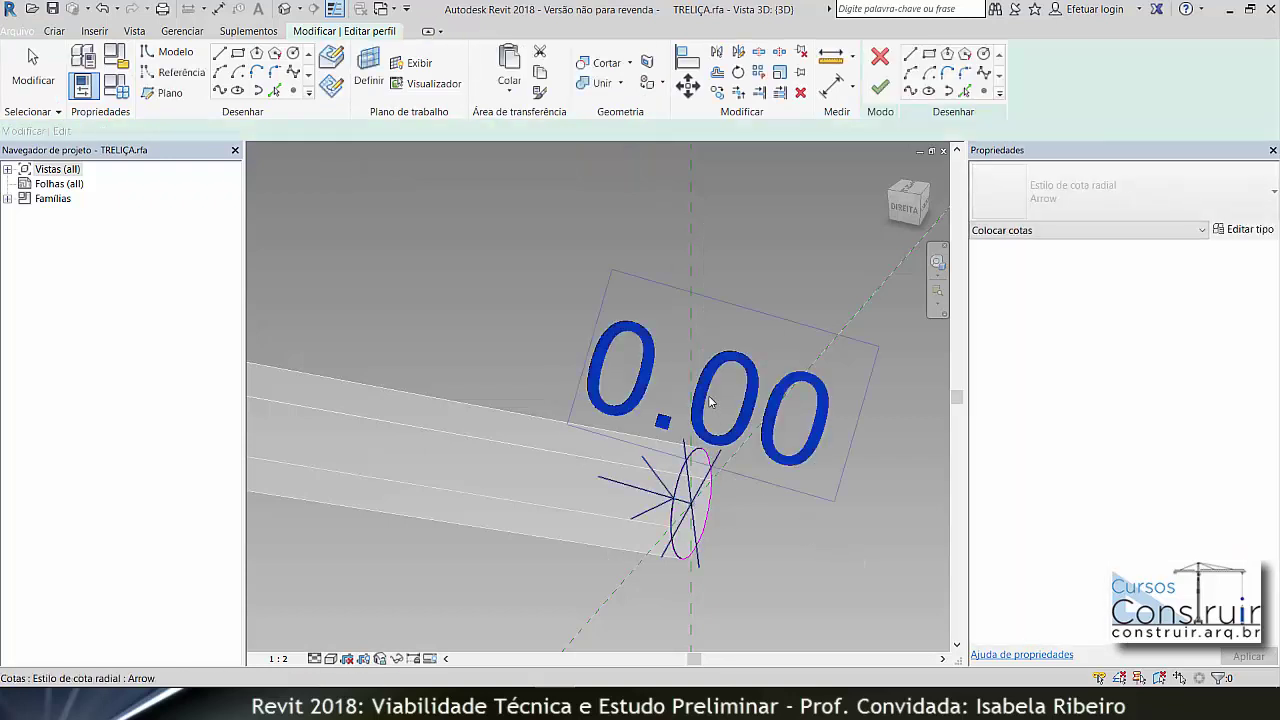
key("Escape")
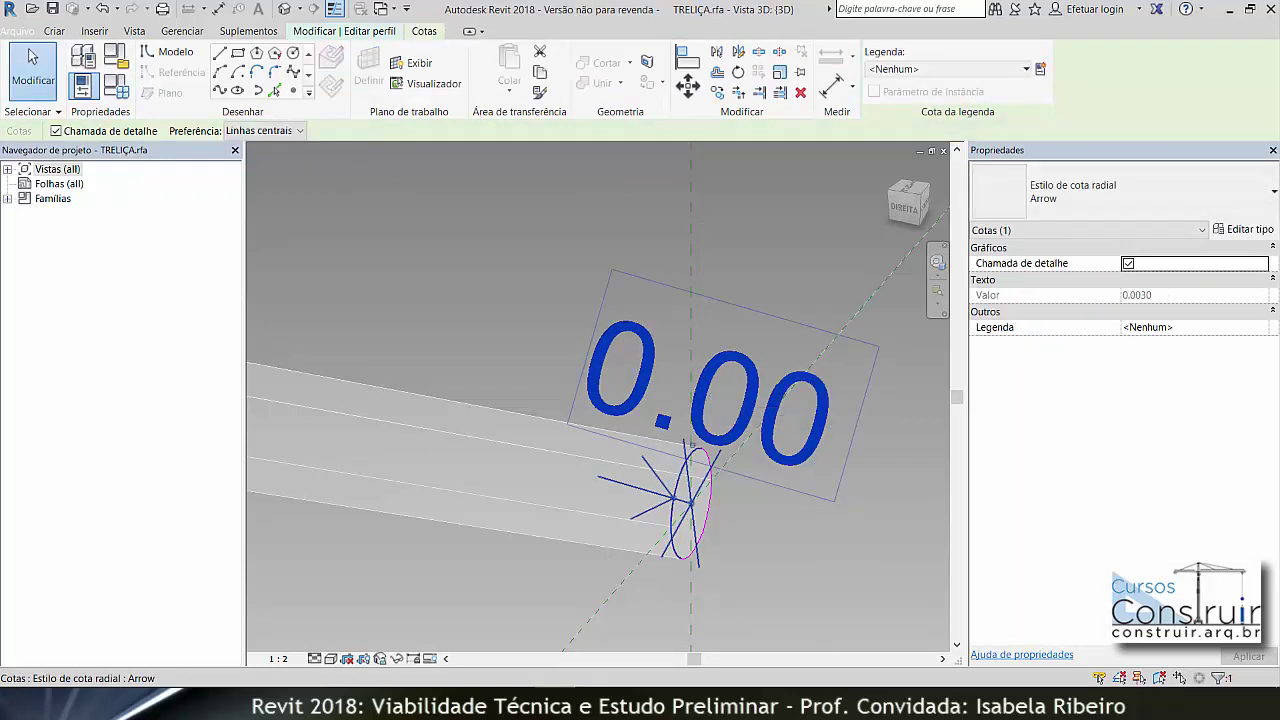
- Label the radius with ESPESSURA_TRELIÇA and finish the profile edit
left_click(920, 70)
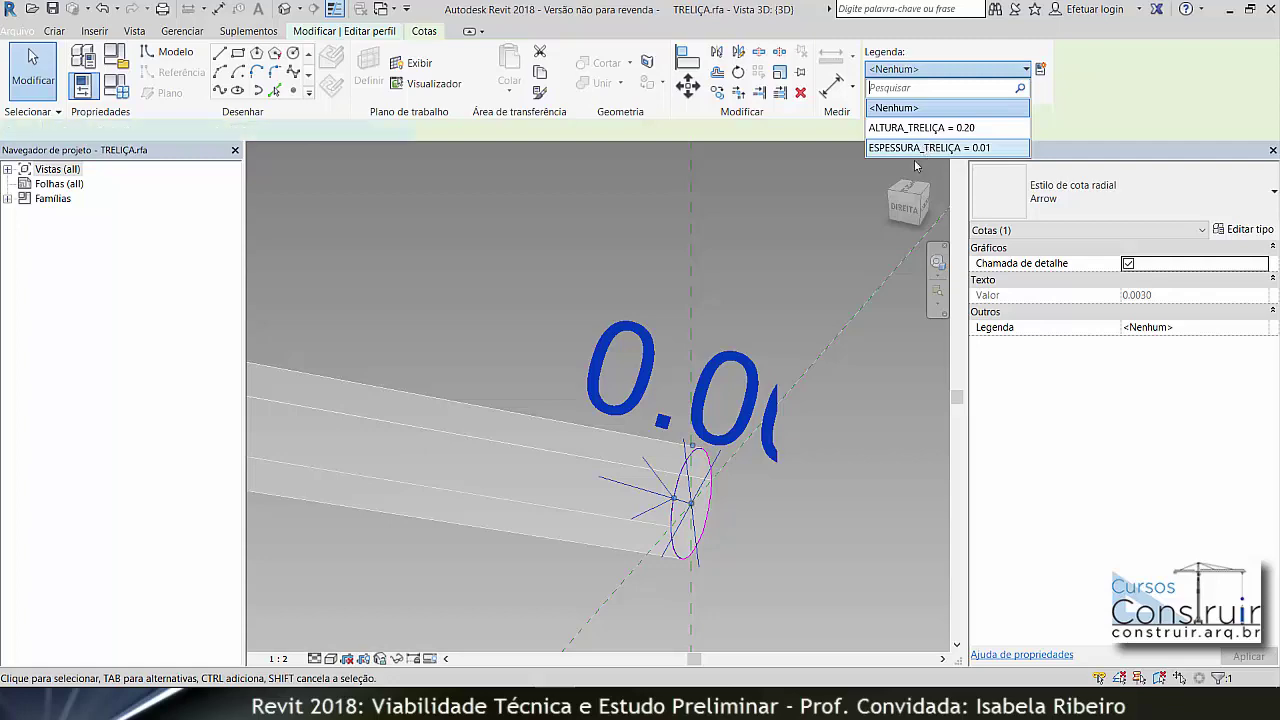
left_click(930, 148)
left_click(875, 437)
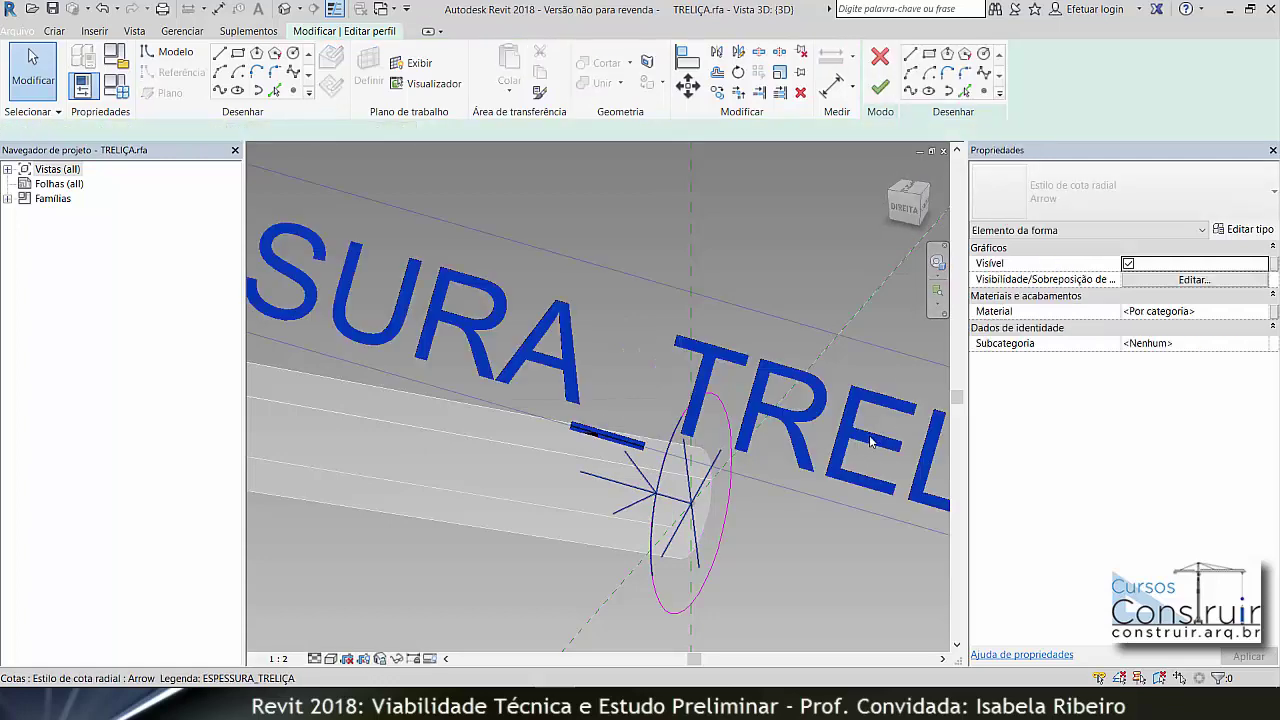
scroll(875, 437, "down", 5)
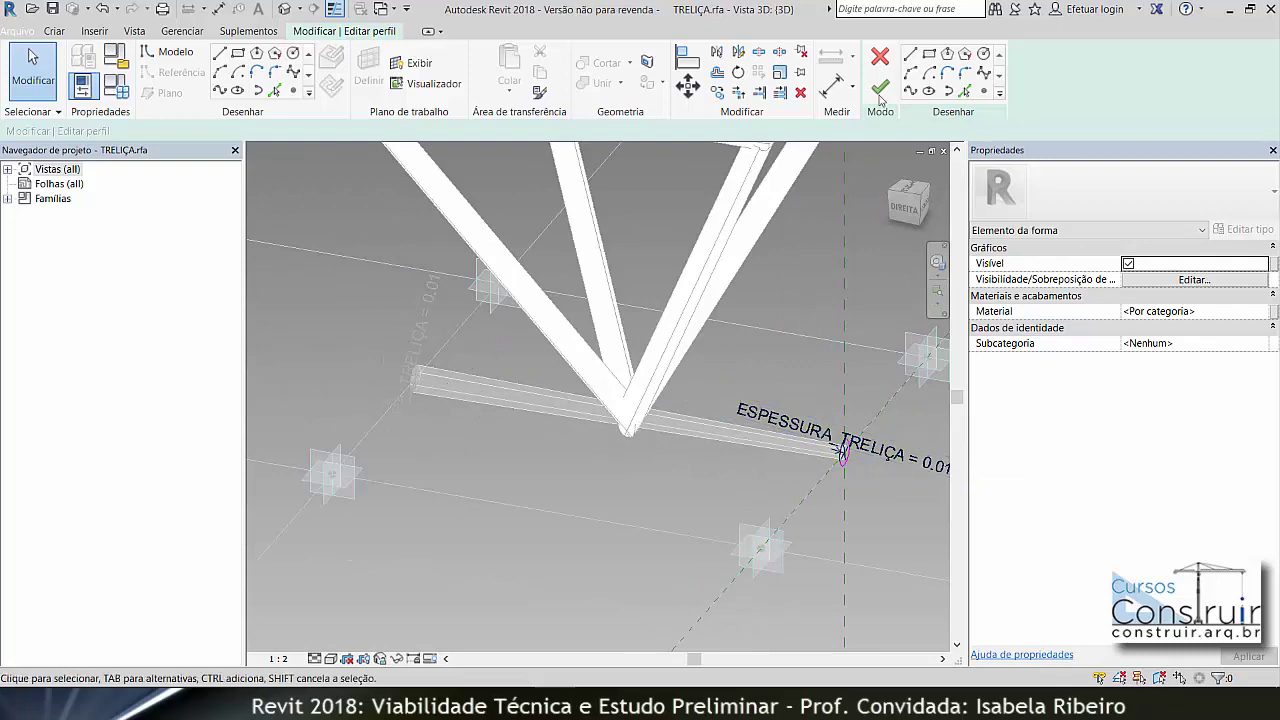
left_click(880, 90)
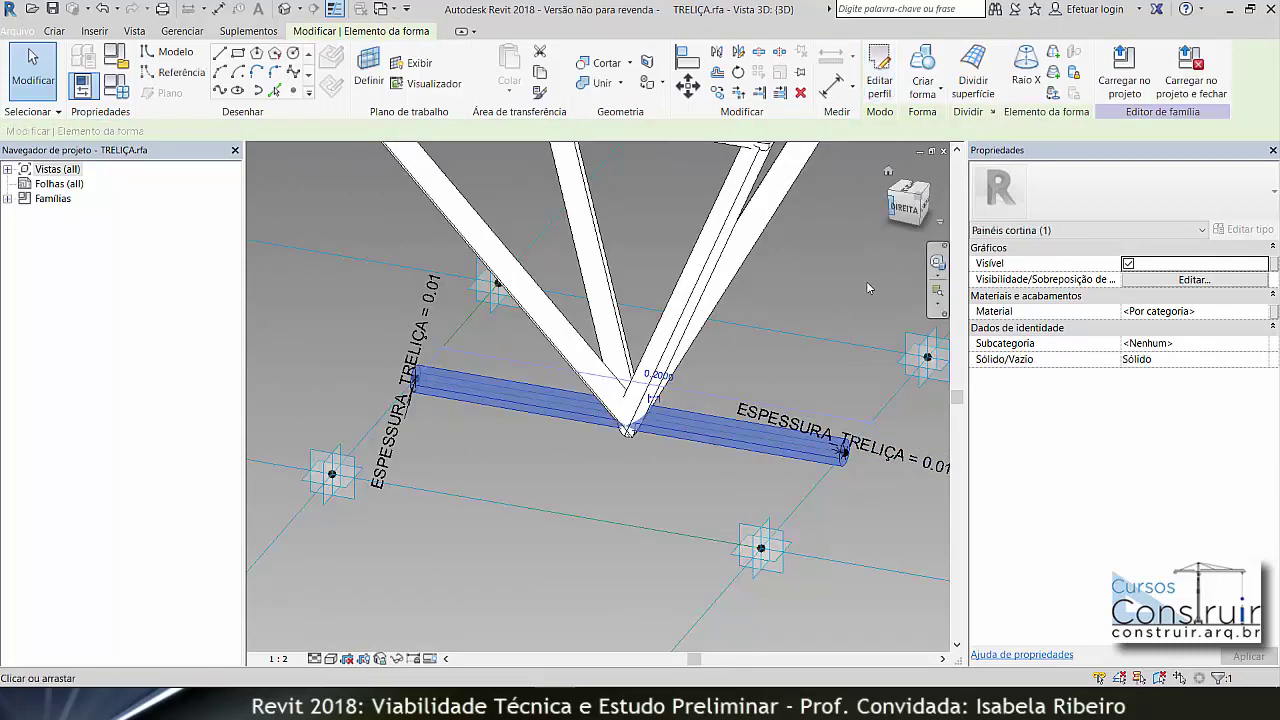
- Change ESPESSURA_TRELIÇA to 0.0030 in Family Types, then apply and close
left_click(606, 475)
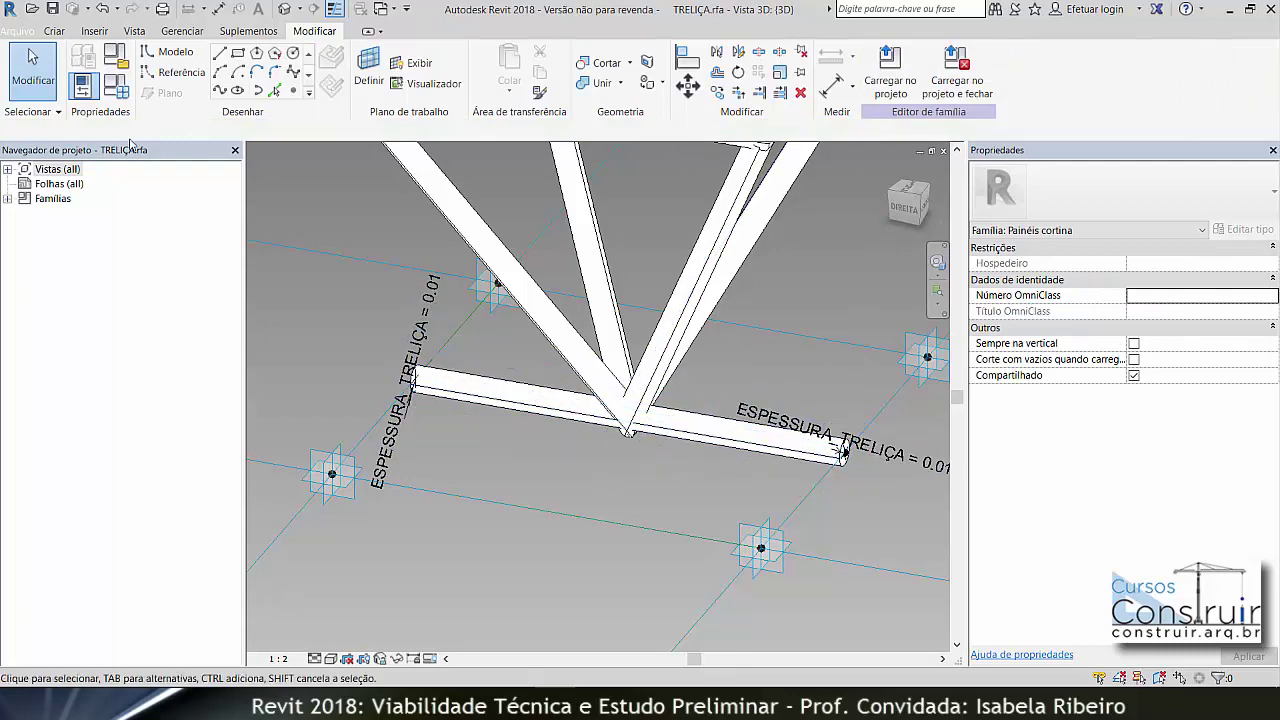
left_click(115, 90)
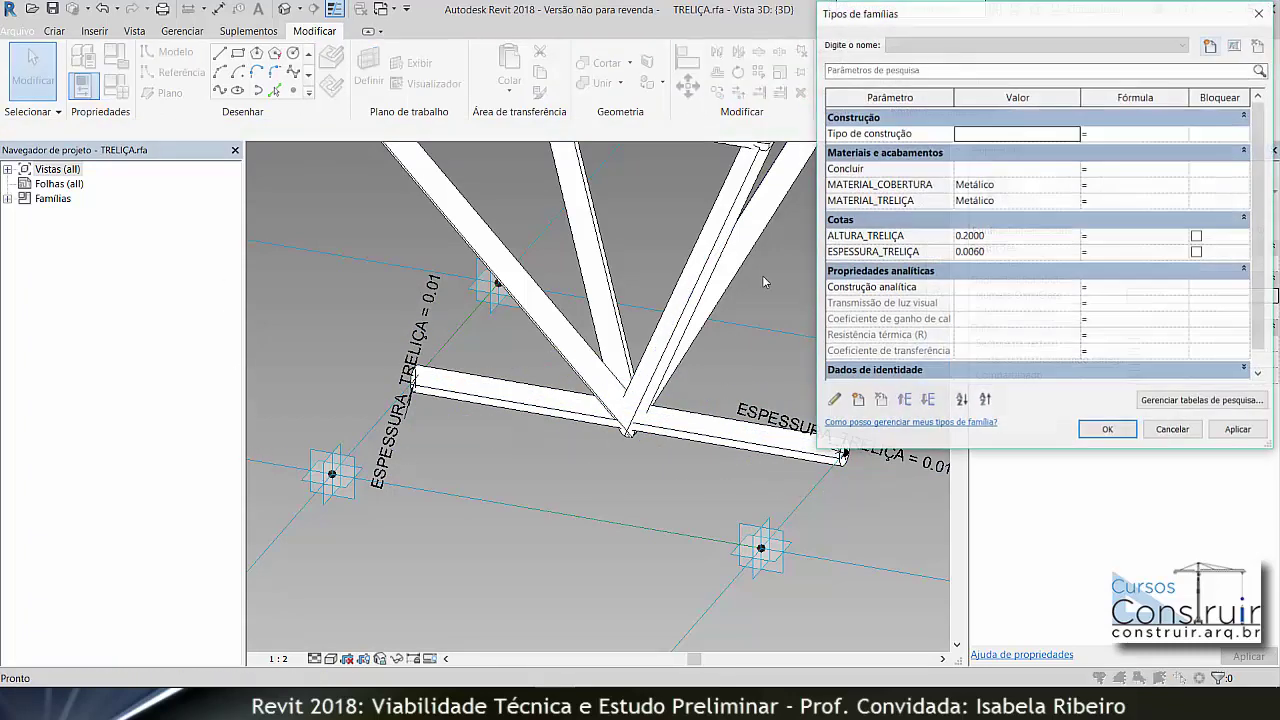
left_click(994, 251)
left_click_drag(988, 252, 978, 256)
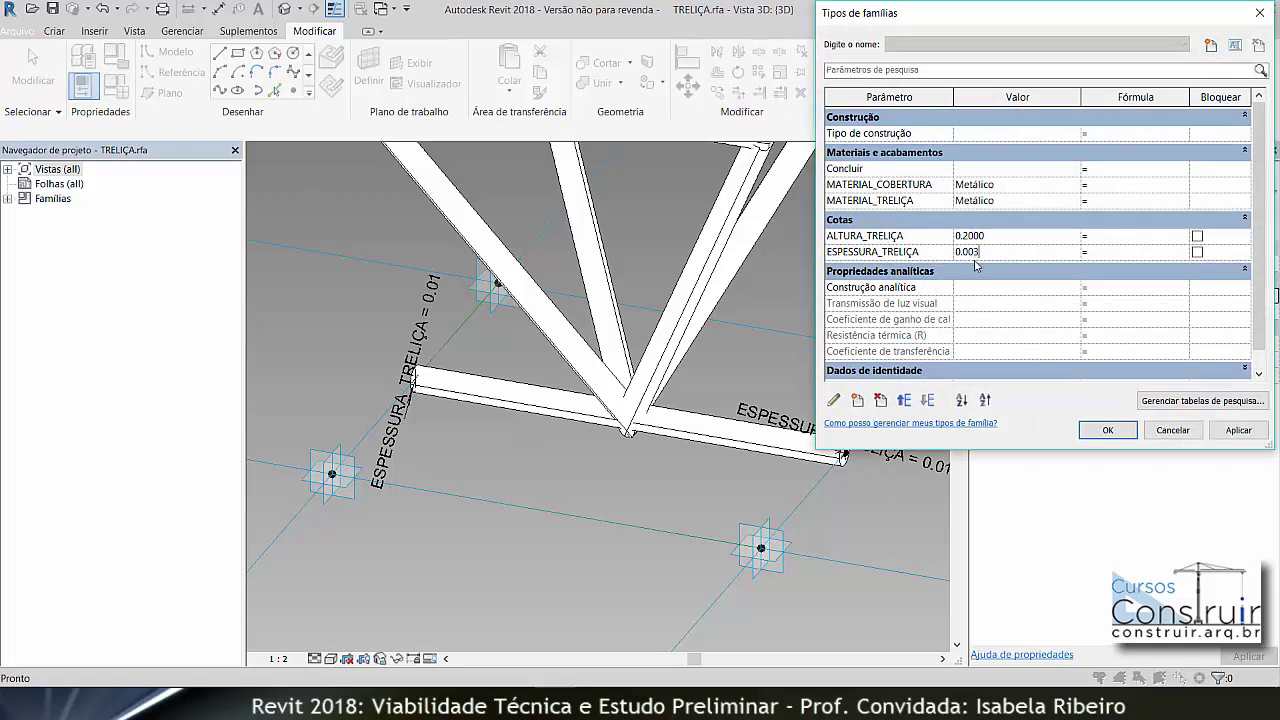
type("0.0030")
left_click(1234, 430)
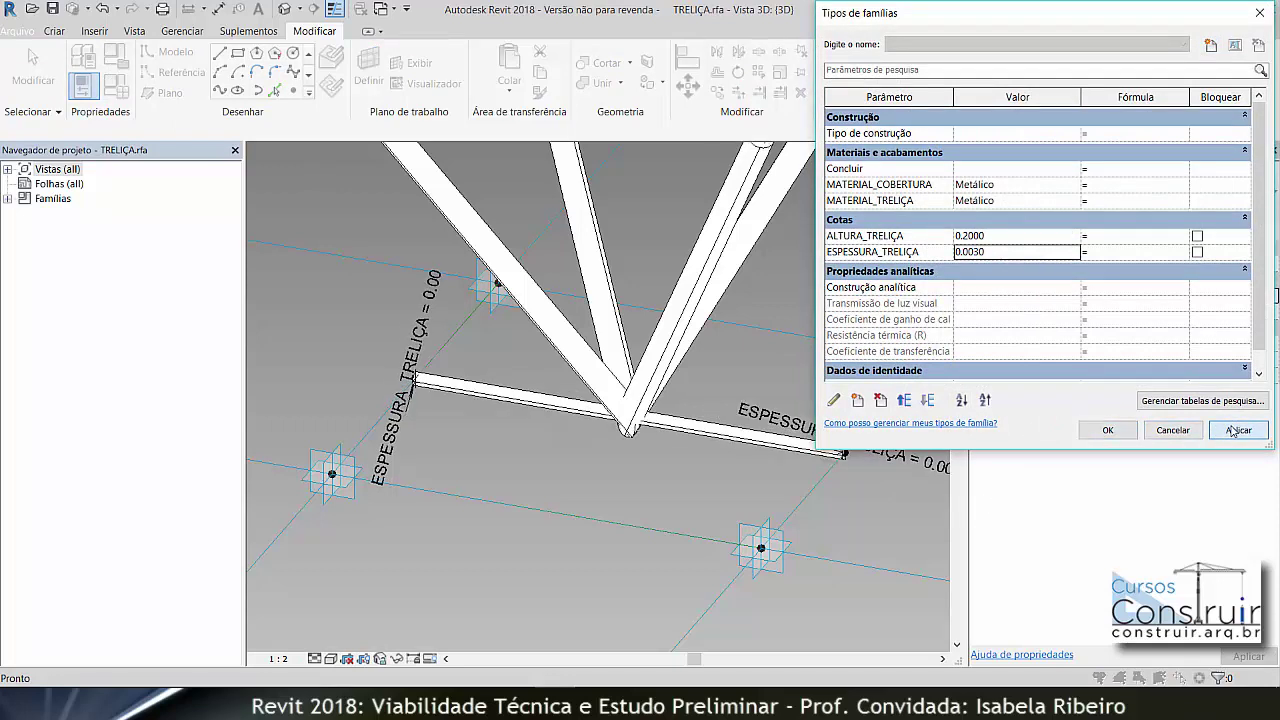
left_click(1109, 431)
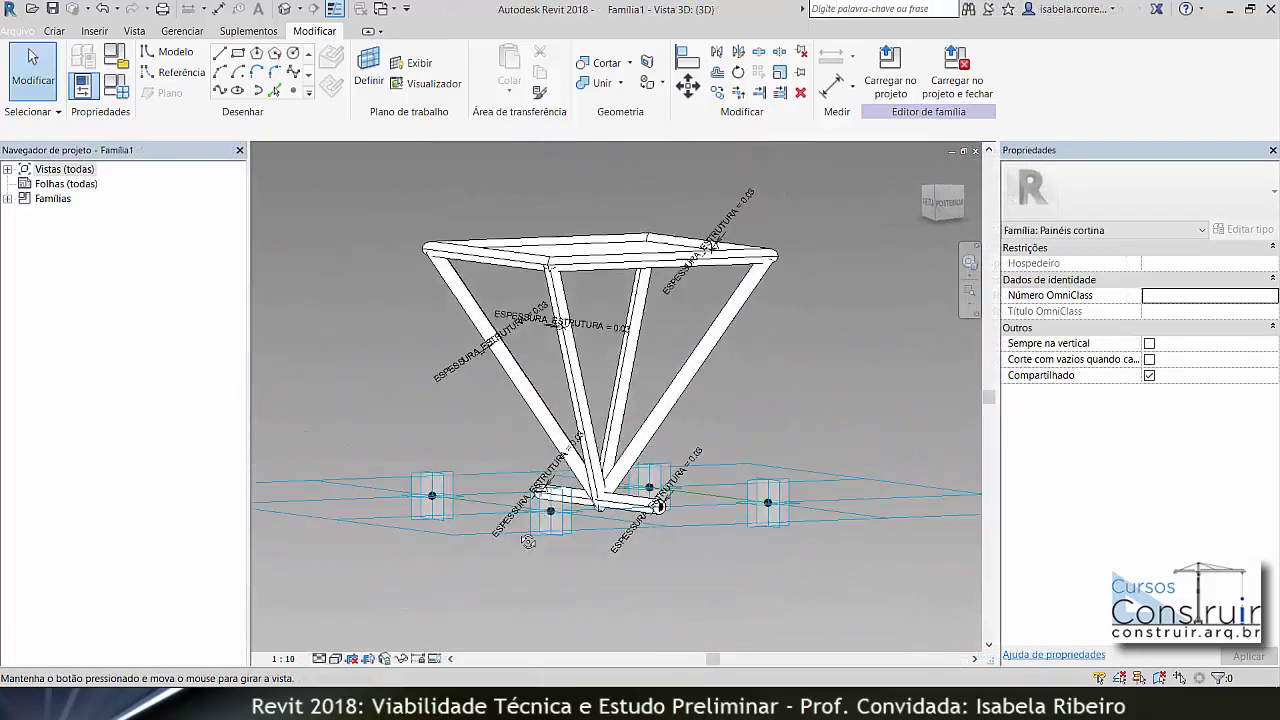
- Save the family as TRELIÇA.rfa using Salvar como > Família
mouse_move(528, 541)
middle_mouse_down("shift")
mouse_move(760, 562)
mouse_move(740, 560)
middle_mouse_up("shift")
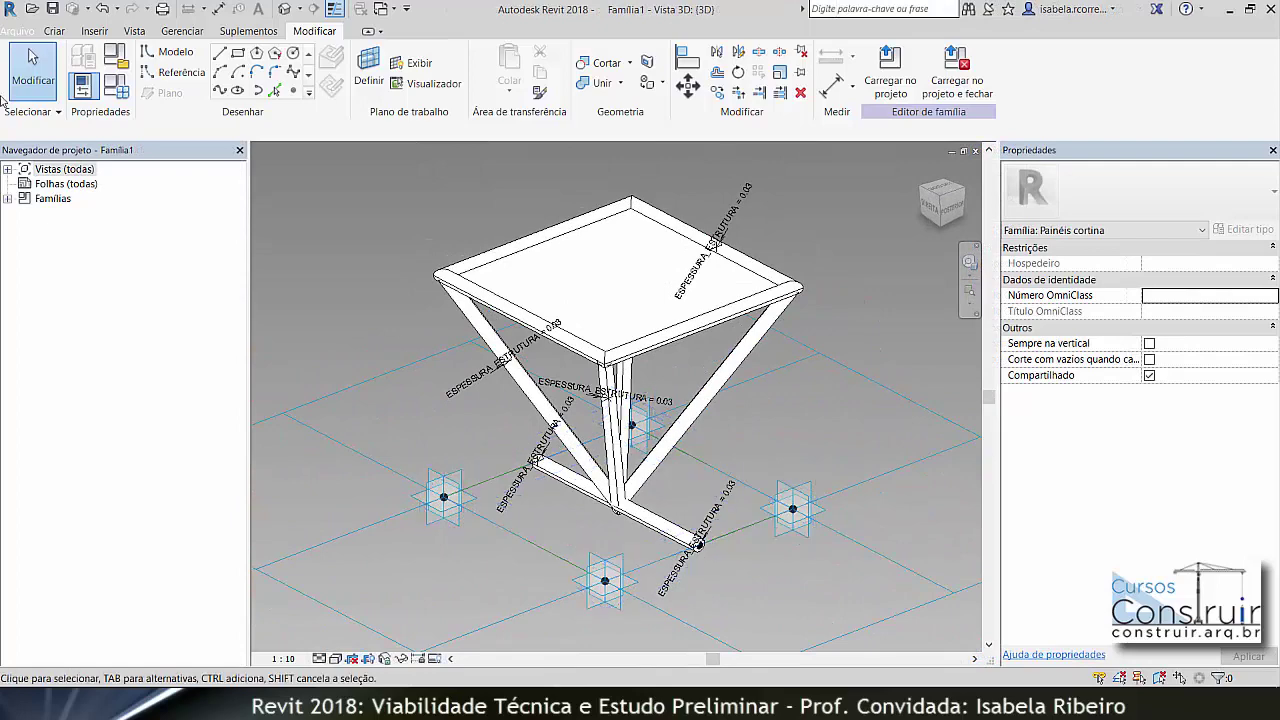
left_click(29, 33)
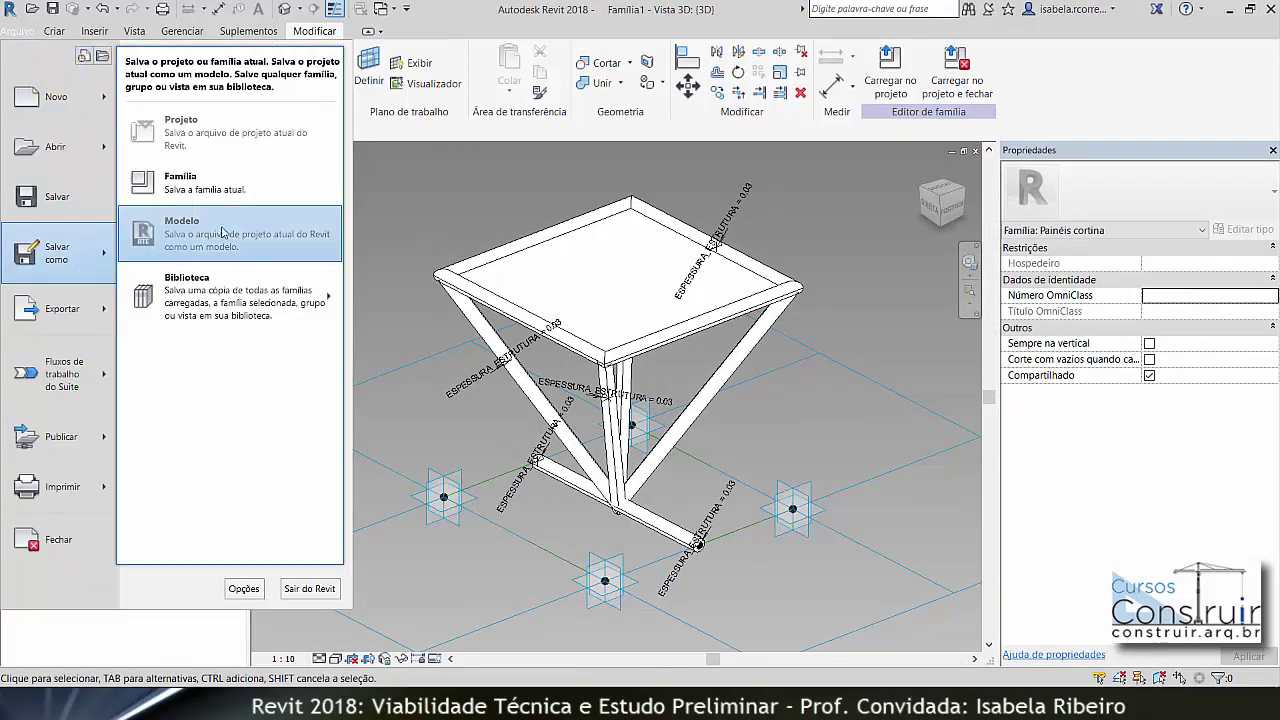
left_click(240, 188)
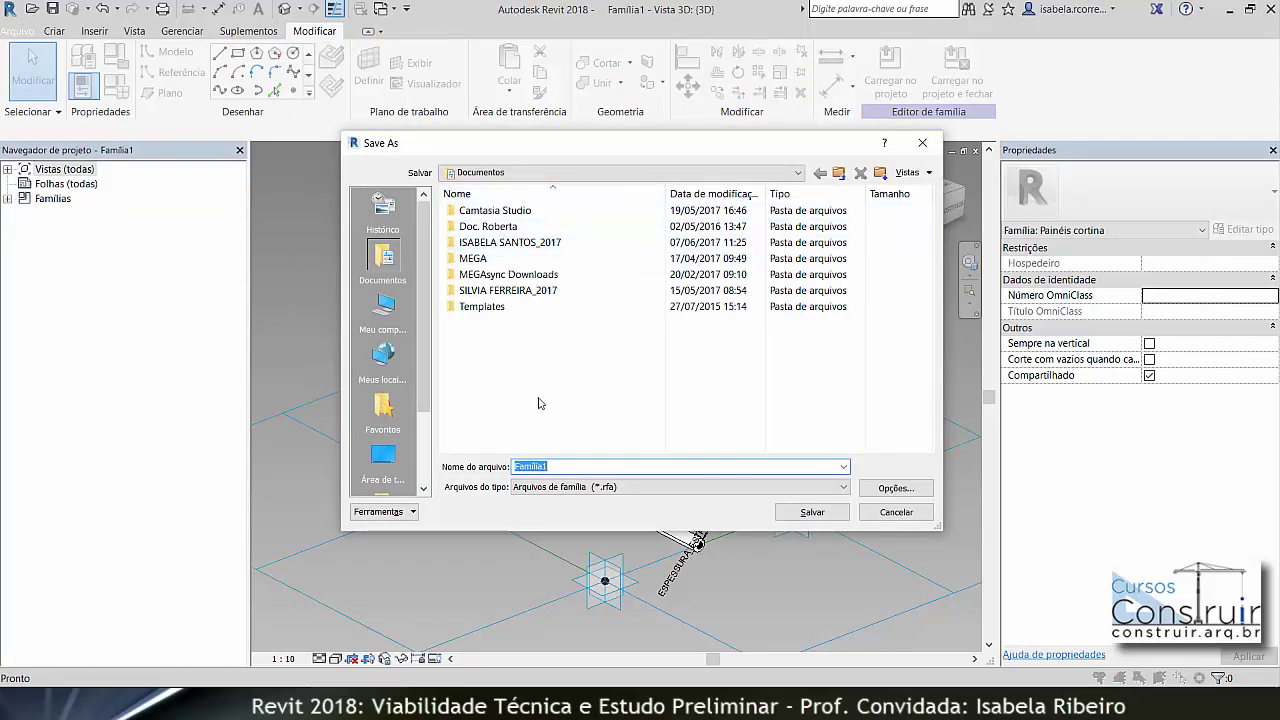
type("TRELIÇA")
key("Return")
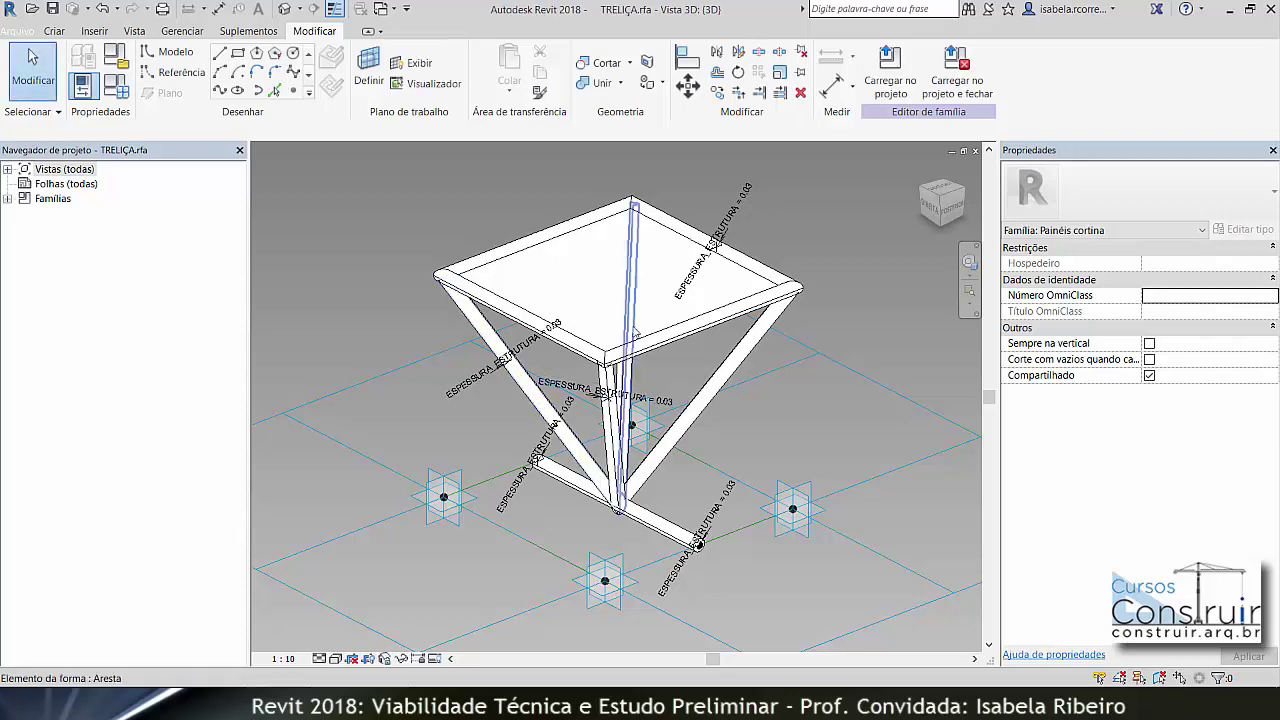